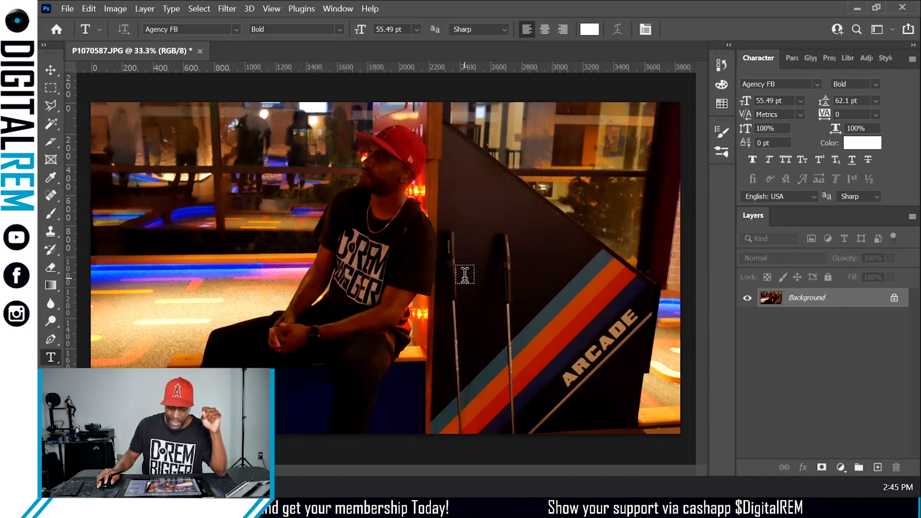
- Duplicate the Background layer, then unlock, lock and hide the original bottom layer
drag(857, 307, 877, 467)
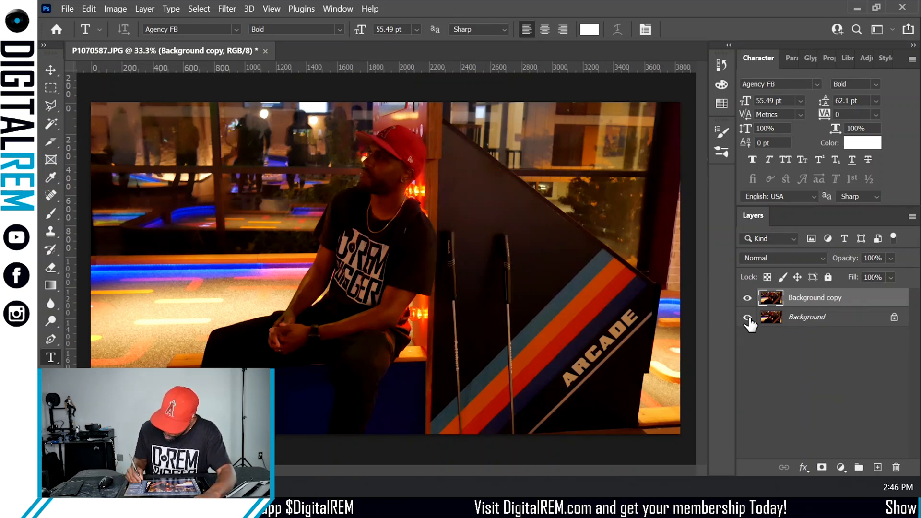
click(893, 319)
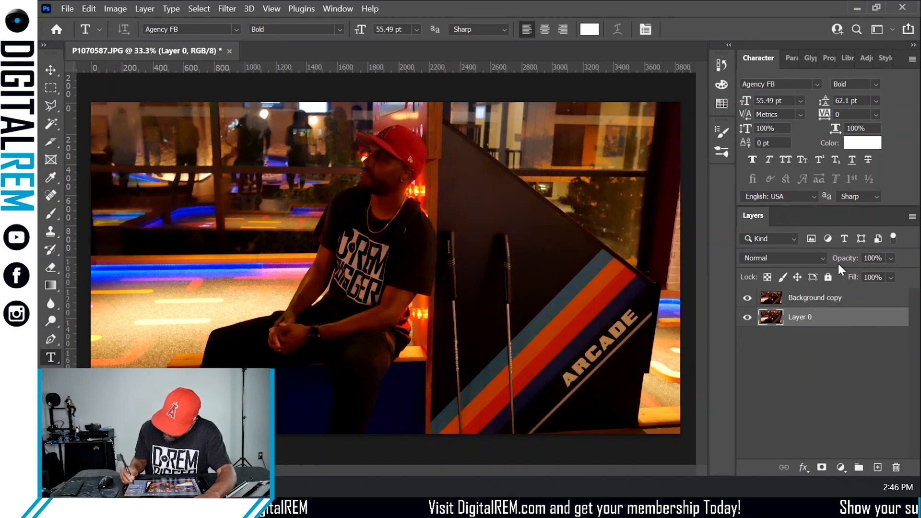
click(827, 277)
click(747, 317)
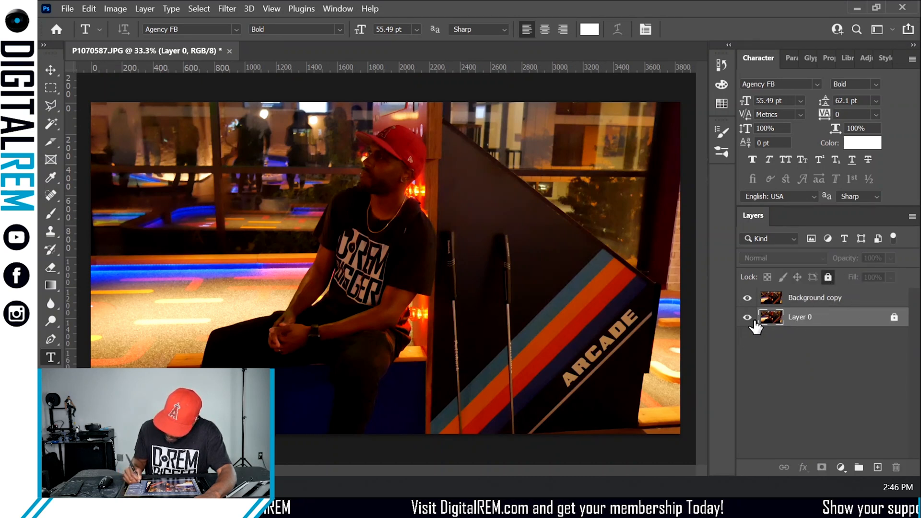
- Rename the hidden bottom layer ref
double_click(807, 318)
text(ref)
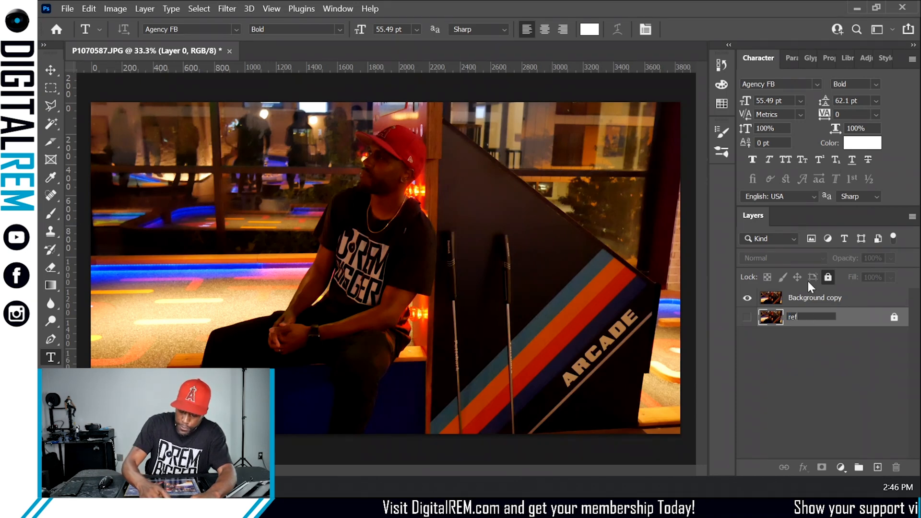
key(Return)
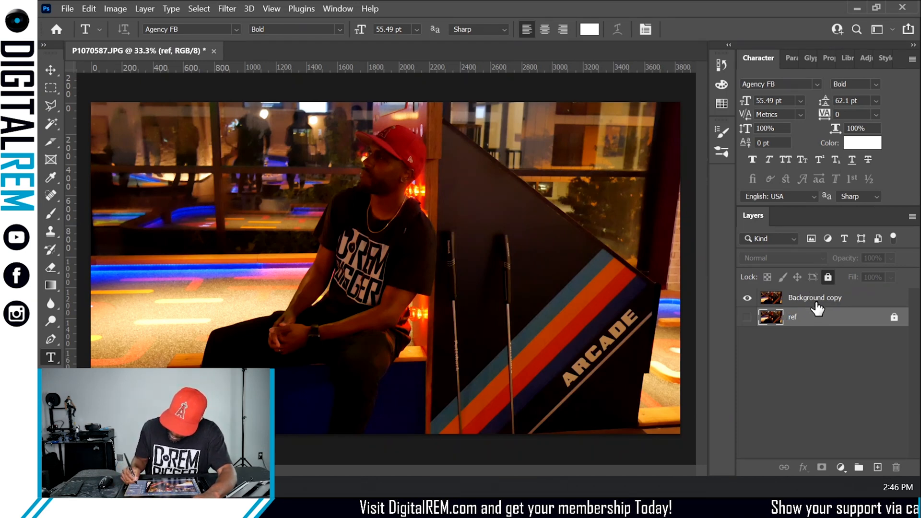
- Rename the duplicated top layer image
double_click(815, 298)
text(i)
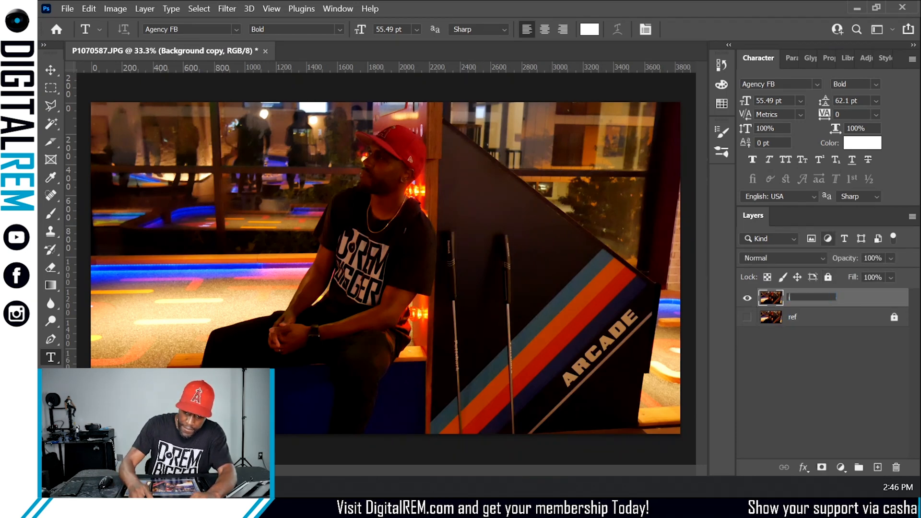
text(mage)
key(Return)
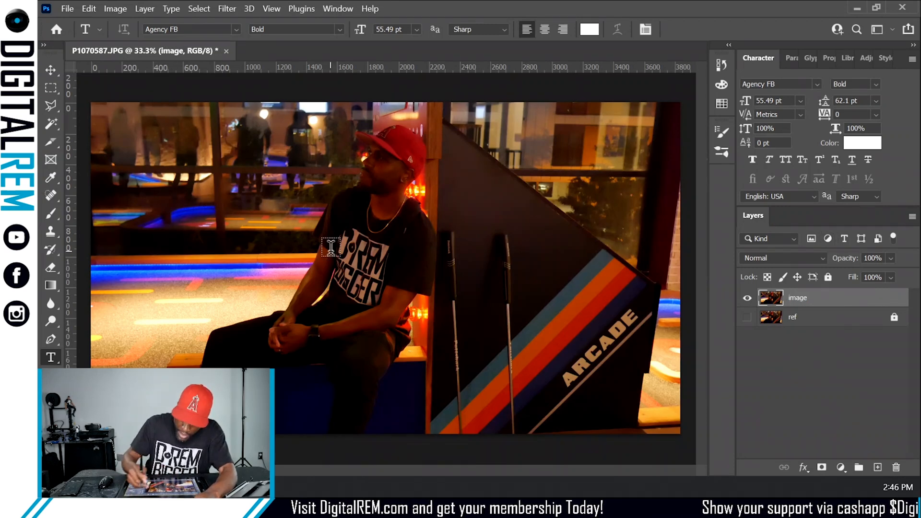
- Select the seated man from hat to legs with the Polygonal Lasso tool, tracing around his outline
scroll(333, 257, up, 5)
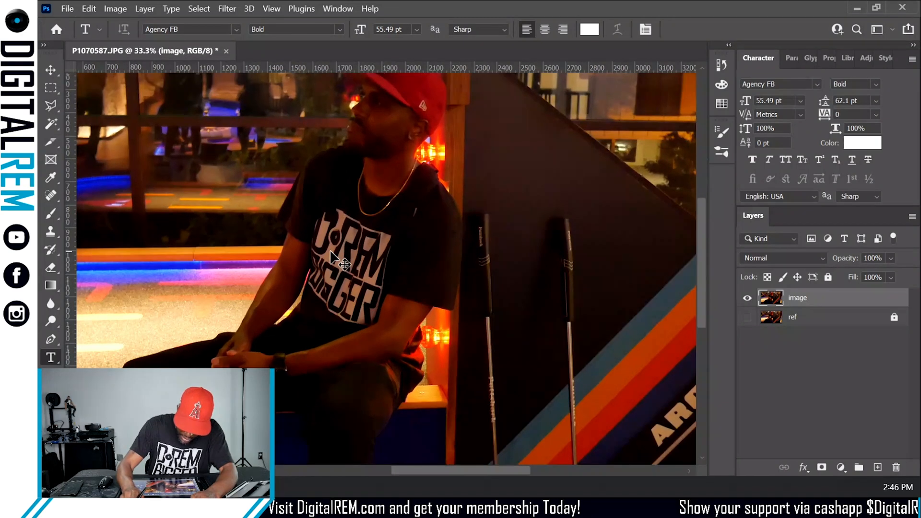
scroll(298, 304, down, 3)
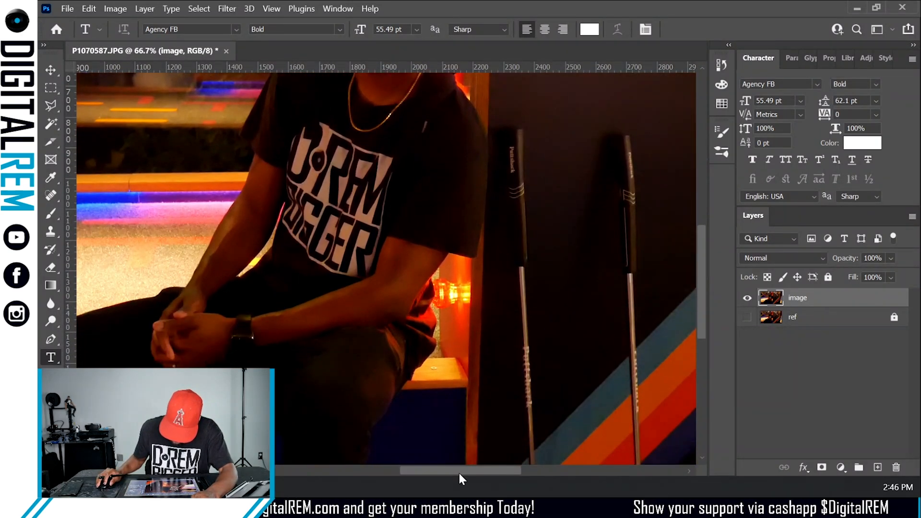
drag(458, 471, 401, 477)
scroll(391, 366, down, 4)
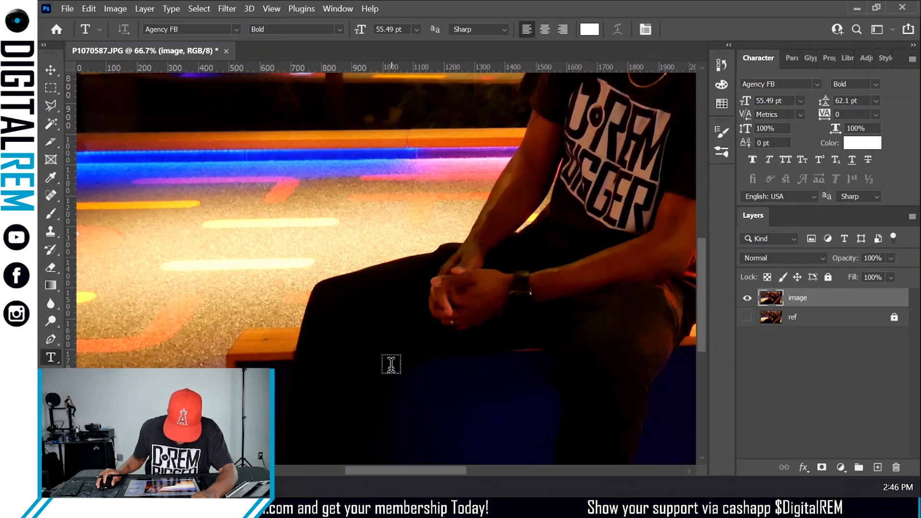
scroll(391, 366, down, 2)
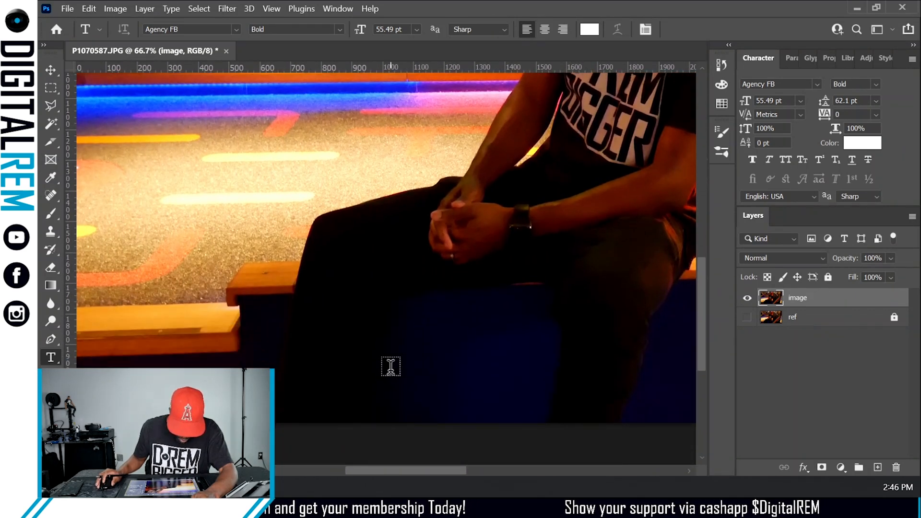
click(51, 105)
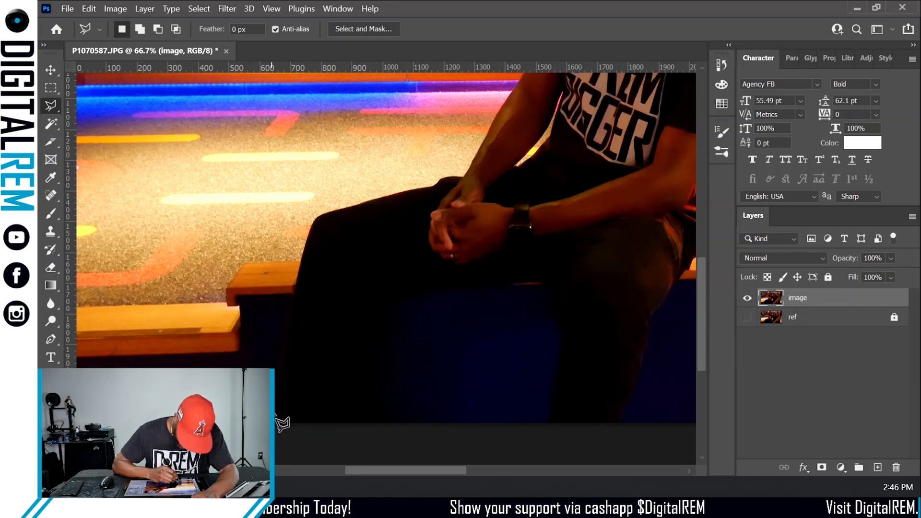
scroll(473, 165, up, 5)
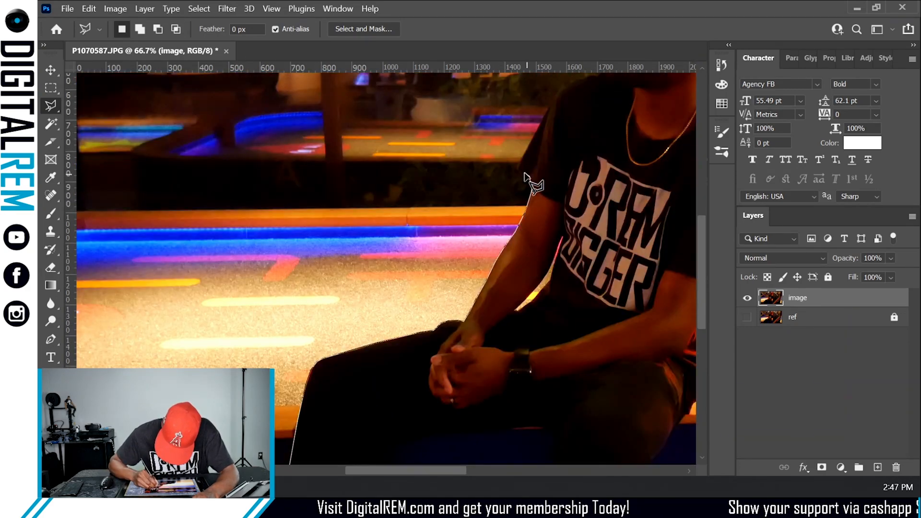
click(518, 246)
click(556, 165)
click(590, 152)
click(607, 151)
scroll(613, 172, up, 2)
click(640, 153)
scroll(624, 148, right, 2)
click(573, 135)
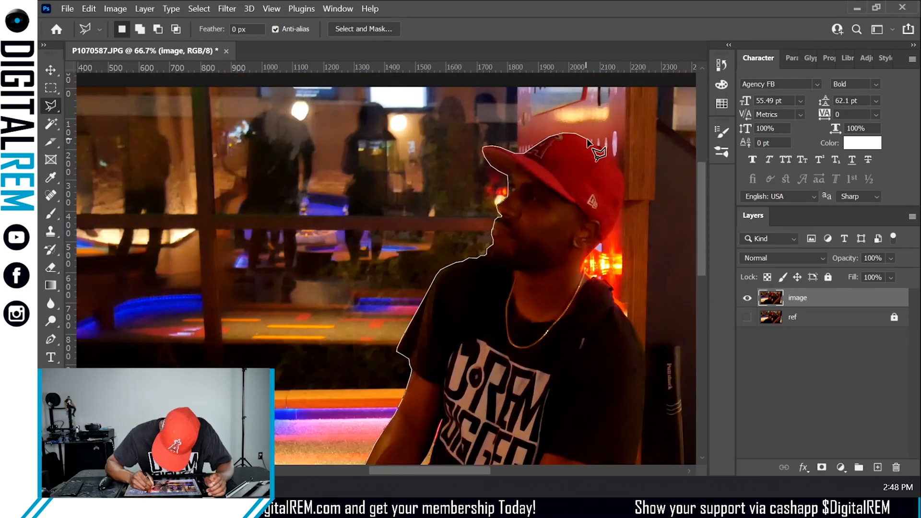
click(645, 381)
scroll(628, 365, down, 2)
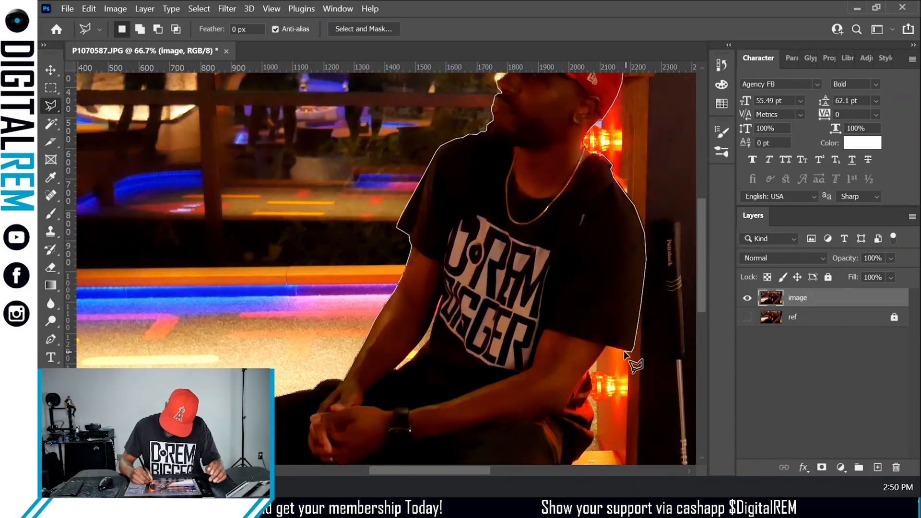
double_click(581, 458)
scroll(581, 459, down, 4)
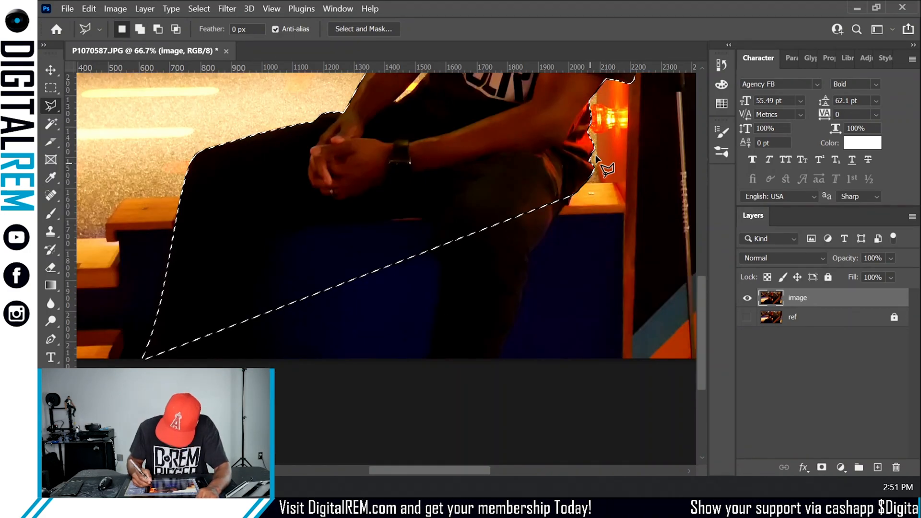
drag(700, 309, 693, 250)
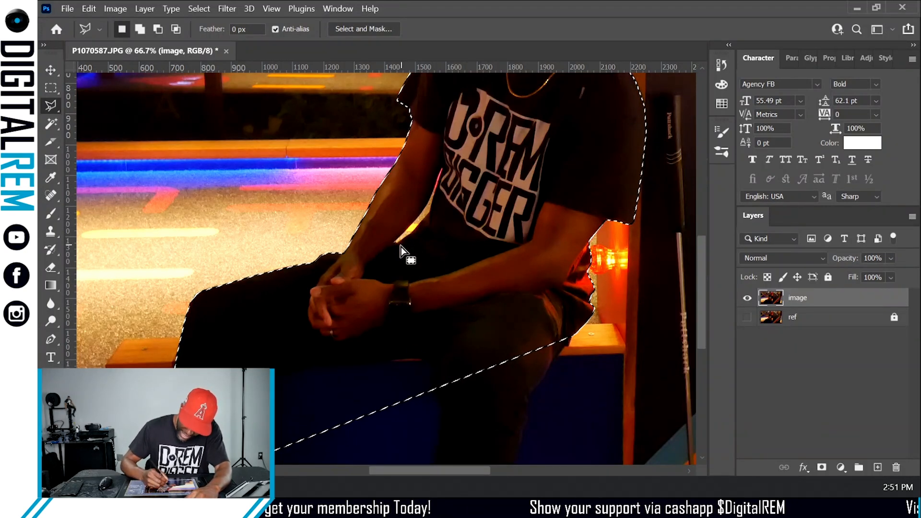
key(alt)
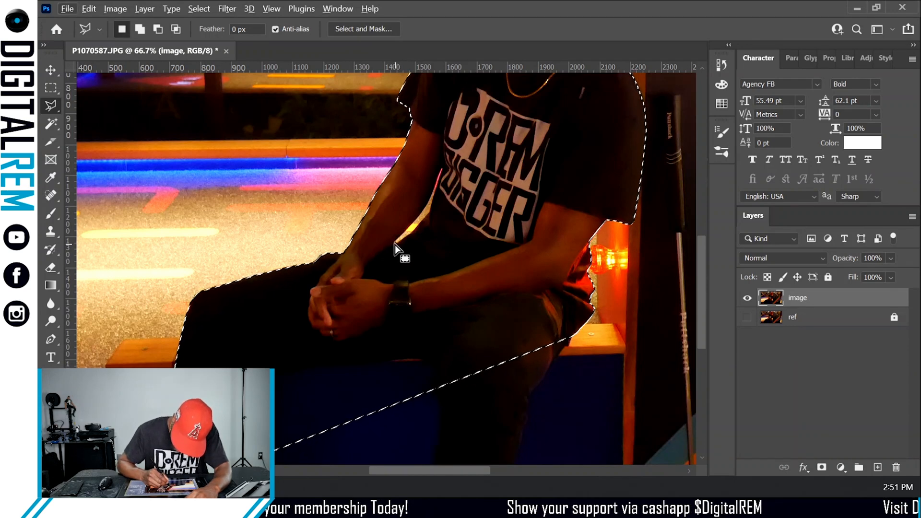
key(alt)
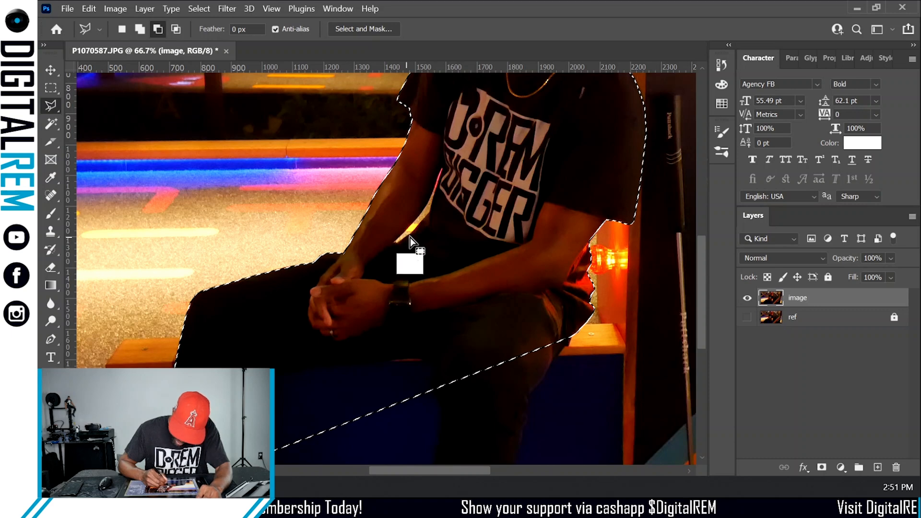
key(ctrl)
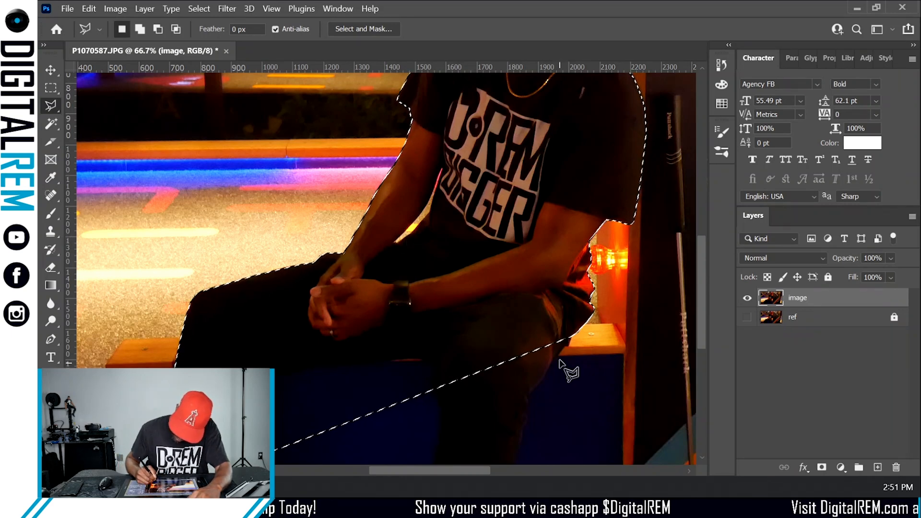
key(alt)
key(ctrl)
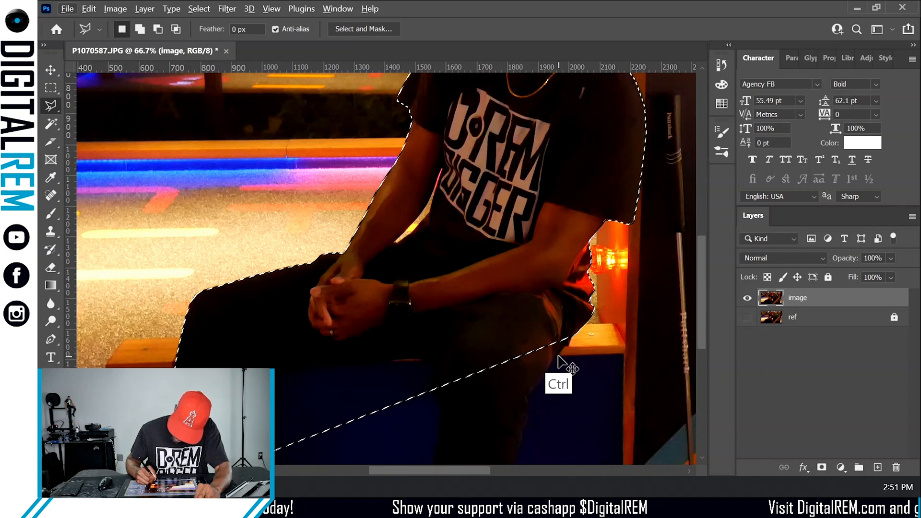
- Add the area around the lower legs to the selection with the Polygonal Lasso in add mode
key(shift)
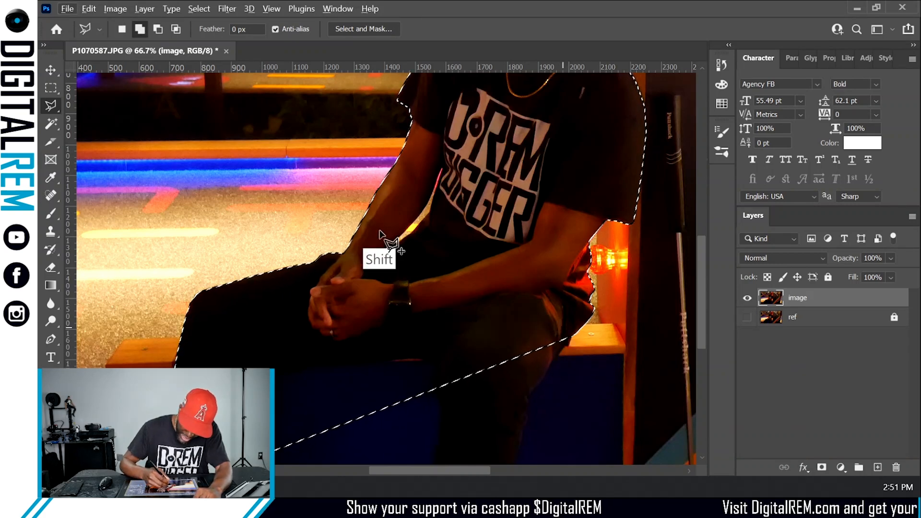
key(shift)
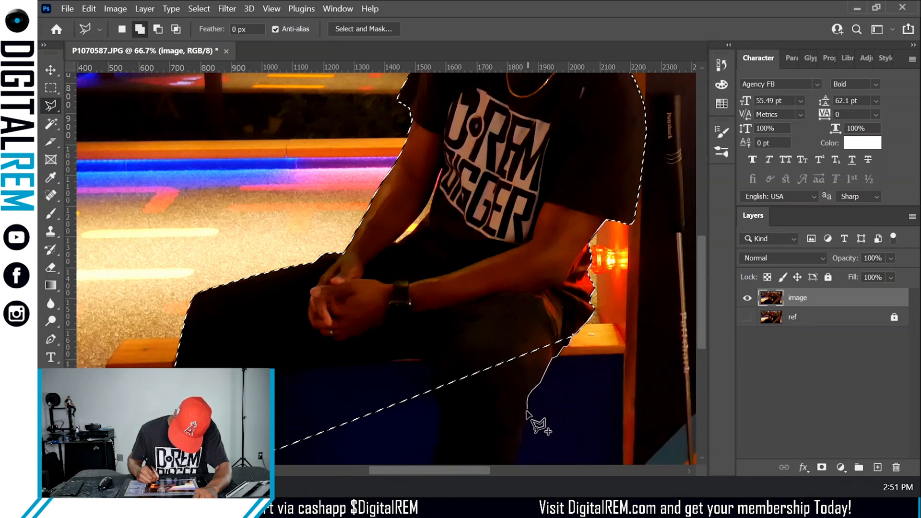
mouse_move(527, 412)
mouse_down()
mouse_move(504, 489)
mouse_move(485, 401)
mouse_move(529, 335)
mouse_move(519, 381)
mouse_move(515, 389)
mouse_move(510, 379)
mouse_move(498, 410)
mouse_move(424, 413)
mouse_move(443, 321)
mouse_move(438, 275)
mouse_move(430, 255)
mouse_move(405, 265)
mouse_move(433, 253)
mouse_move(305, 378)
mouse_move(359, 315)
mouse_move(371, 268)
mouse_move(261, 283)
mouse_move(251, 315)
mouse_up()
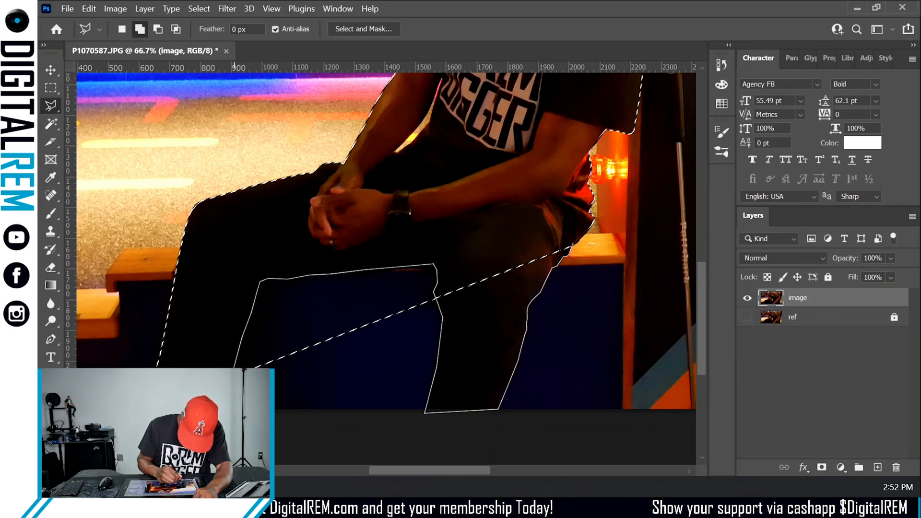
click(234, 369)
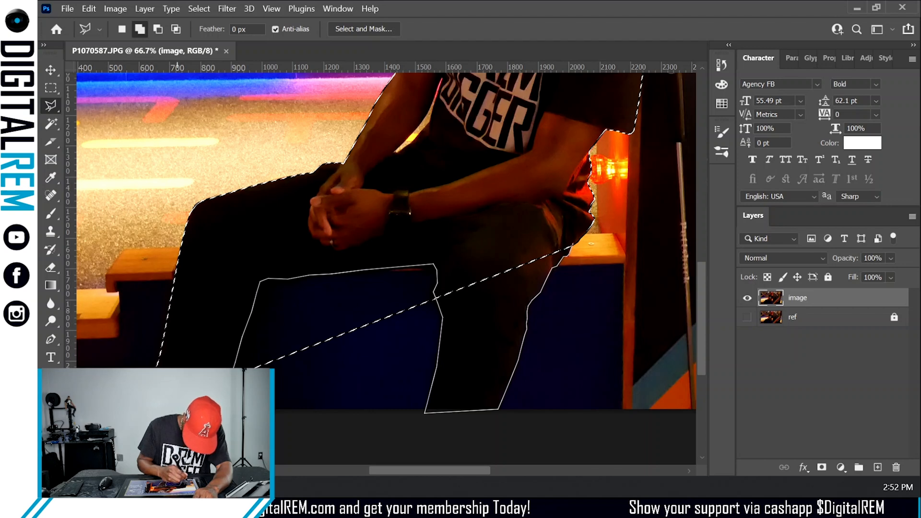
mouse_move(169, 364)
mouse_down()
mouse_move(239, 253)
mouse_move(376, 223)
mouse_move(545, 228)
mouse_move(570, 250)
mouse_up()
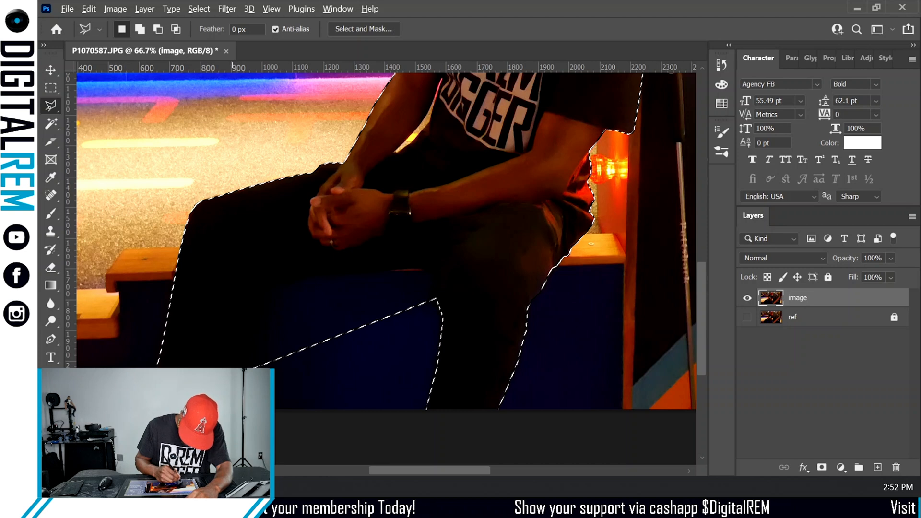
- Subtract the bench area between the legs from the selection with the Polygonal Lasso
key(alt)
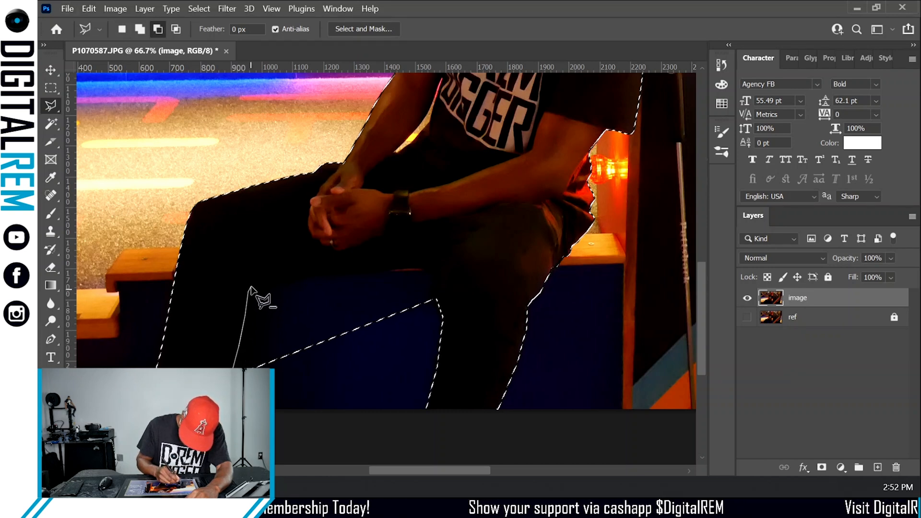
click(250, 284)
click(266, 279)
click(342, 271)
click(383, 271)
click(422, 265)
click(434, 268)
click(438, 284)
click(442, 316)
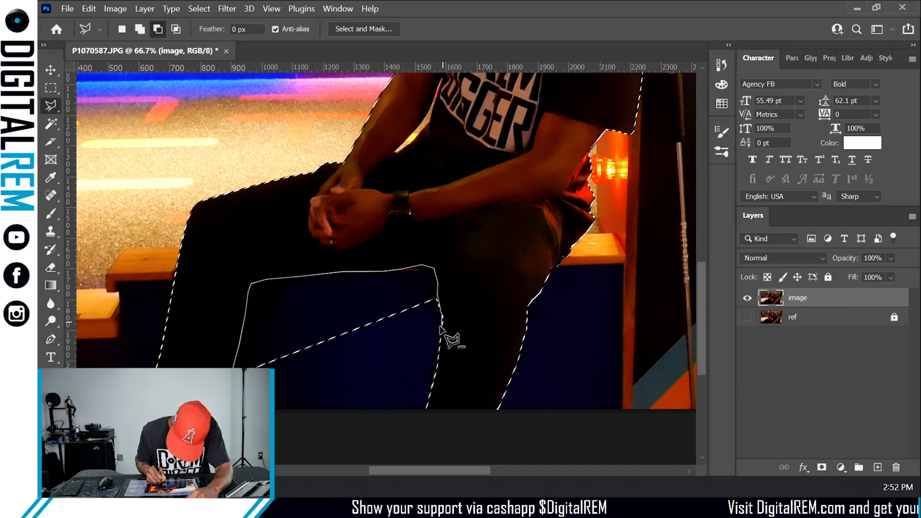
double_click(440, 327)
- Add a small area at the bottom of the legs to the selection
scroll(434, 330, up, 5)
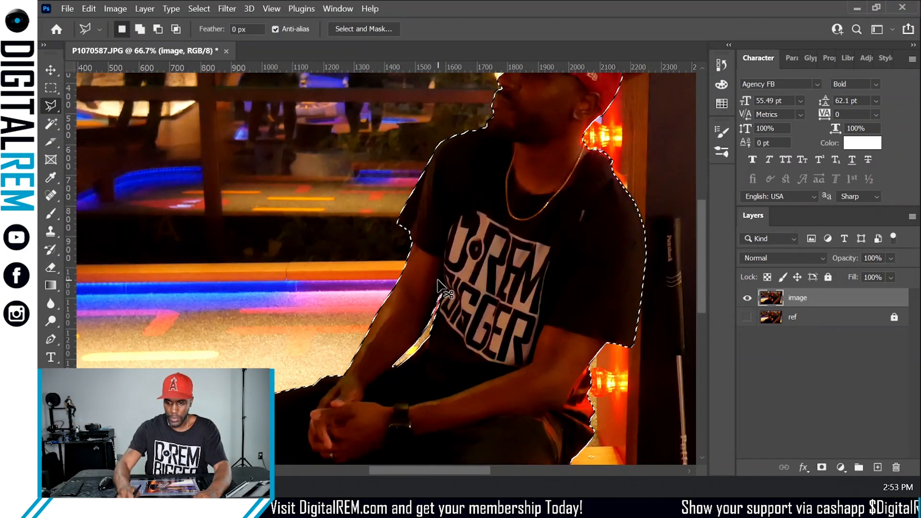
scroll(438, 281, down, 3)
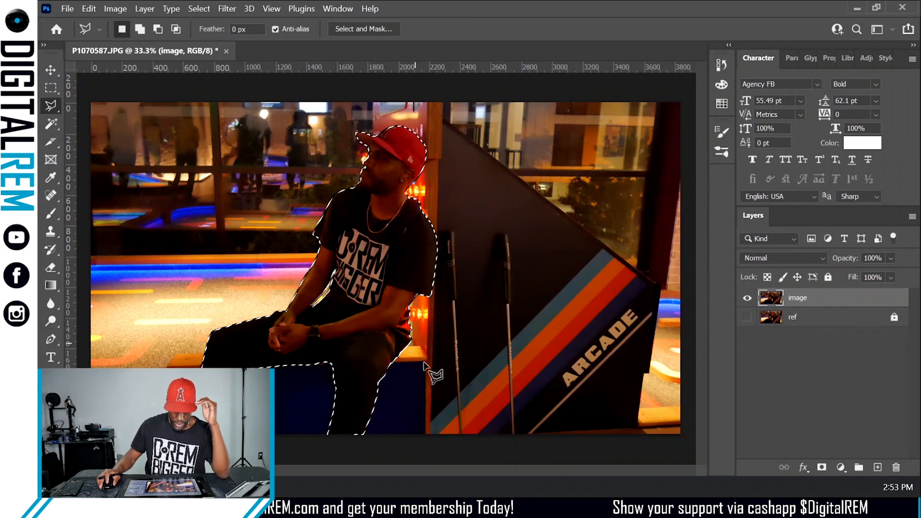
key(shift)
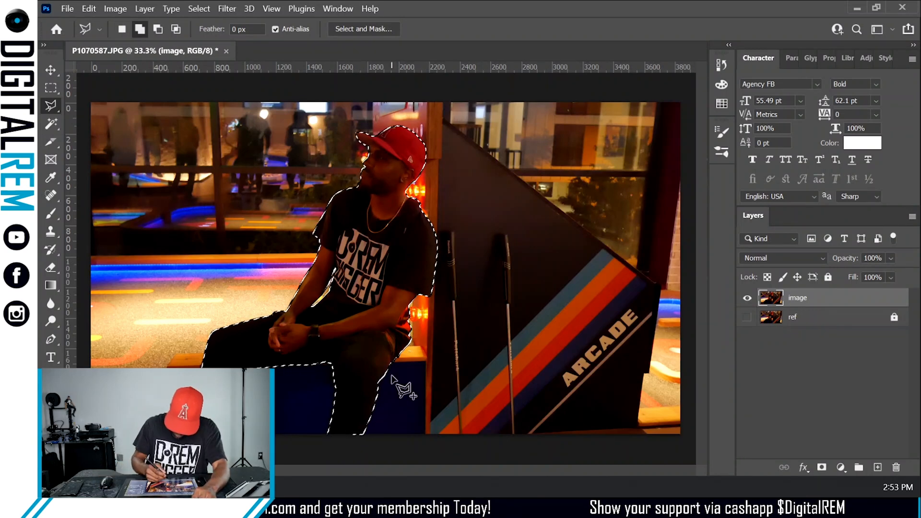
shift+click(363, 426)
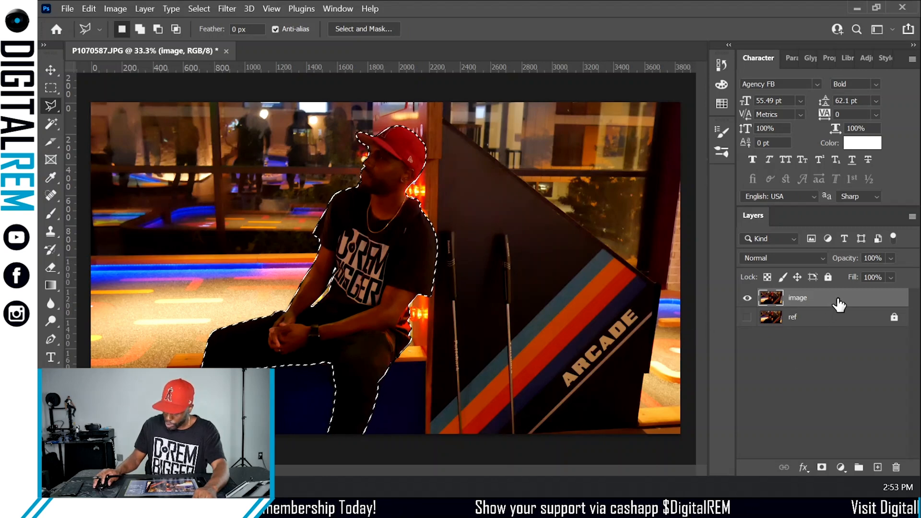
- Duplicate the image layer, hide the original, and select the image copy layer
drag(844, 310, 877, 467)
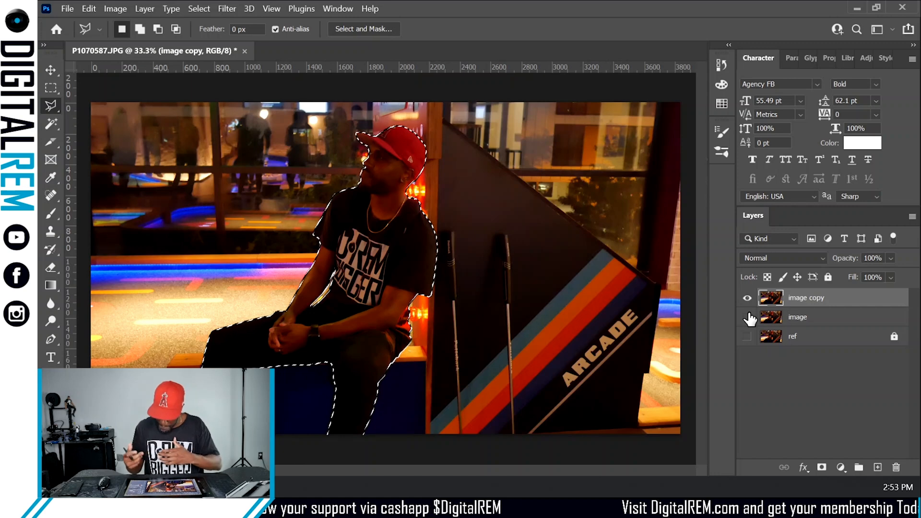
click(815, 315)
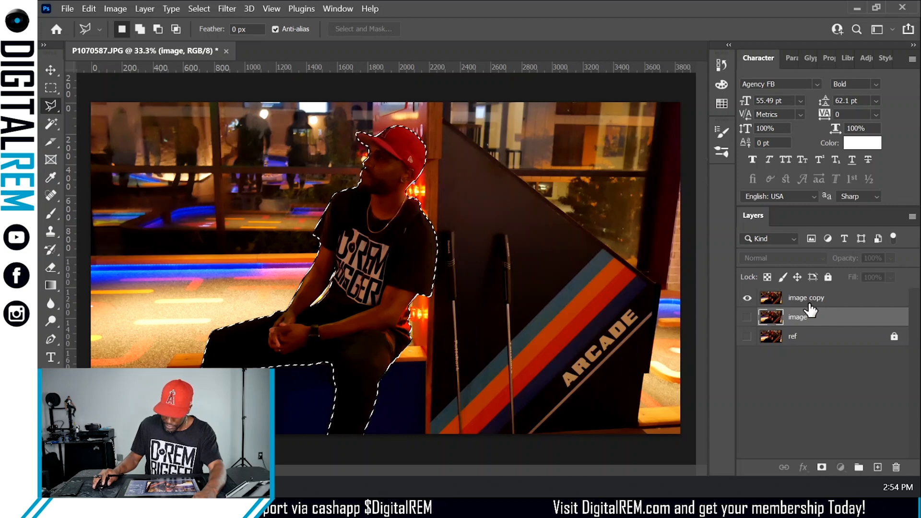
click(815, 300)
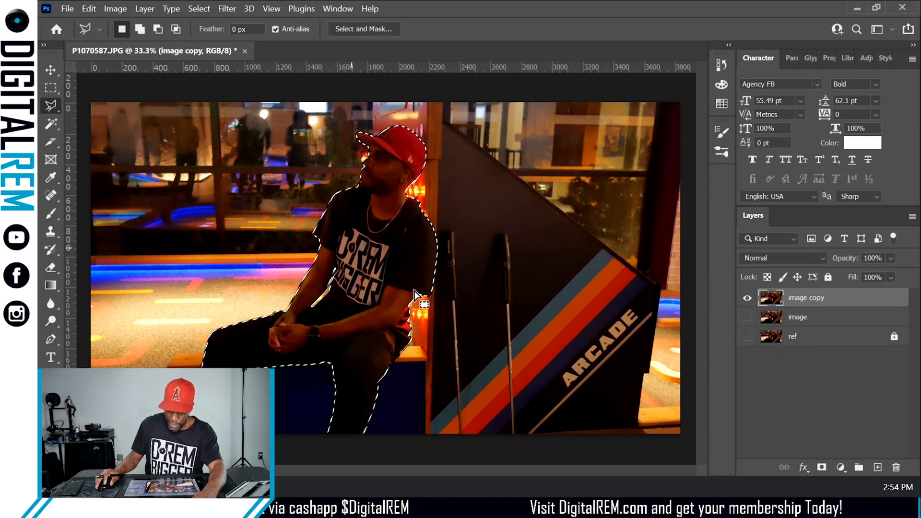
- Add a layer mask to the image copy layer from the active selection
click(822, 467)
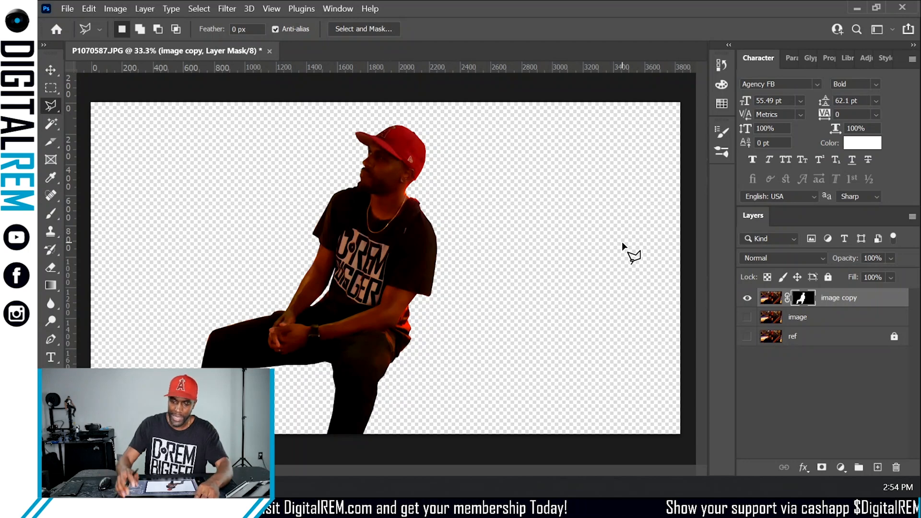
key(ctrl+plus)
key(ctrl+plus)
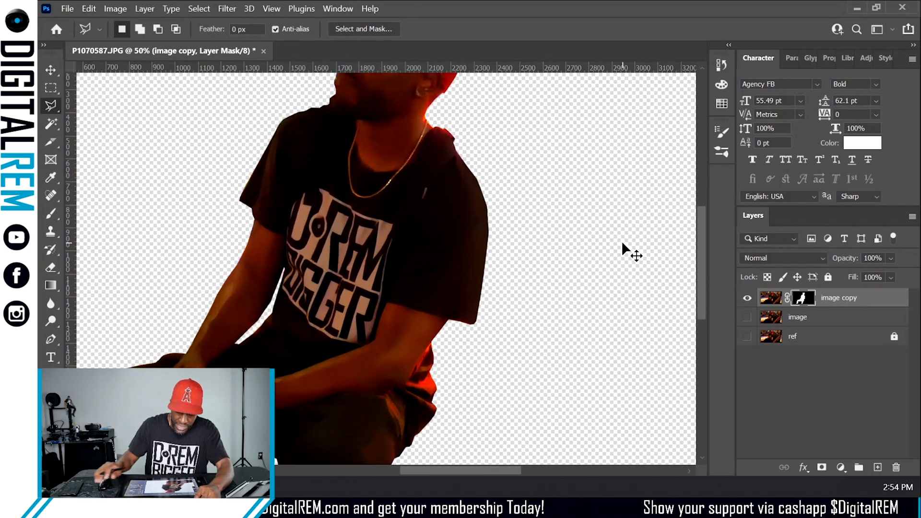
scroll(513, 329, up, 4)
scroll(480, 355, up, 2)
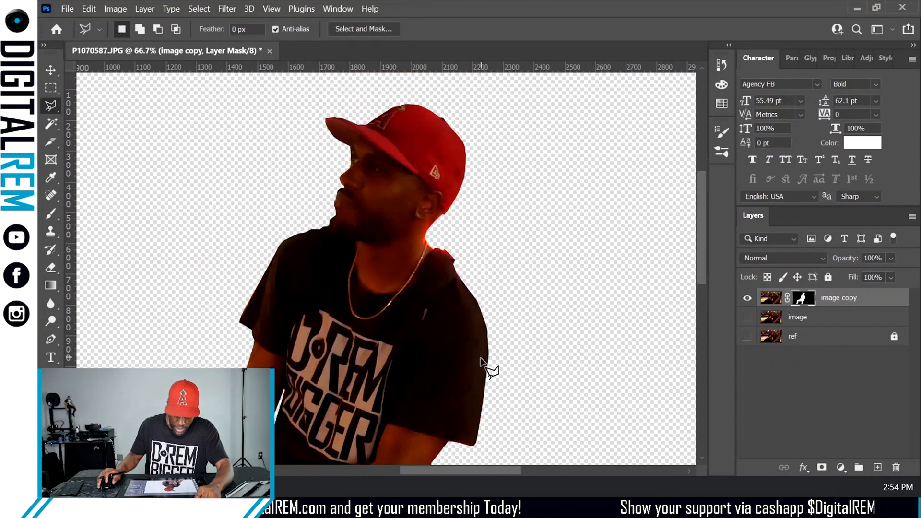
key(ctrl+plus)
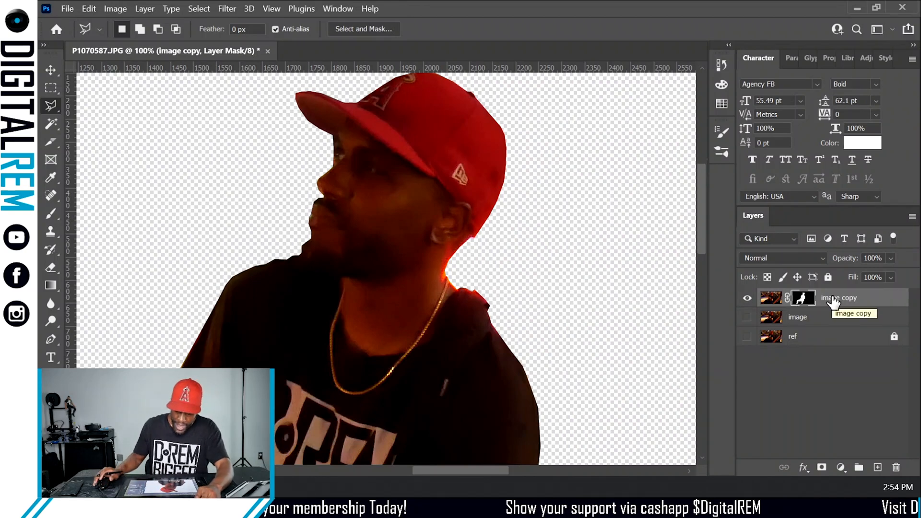
- Paint on the mask along the face edge with the Brush tool at size 4
click(52, 216)
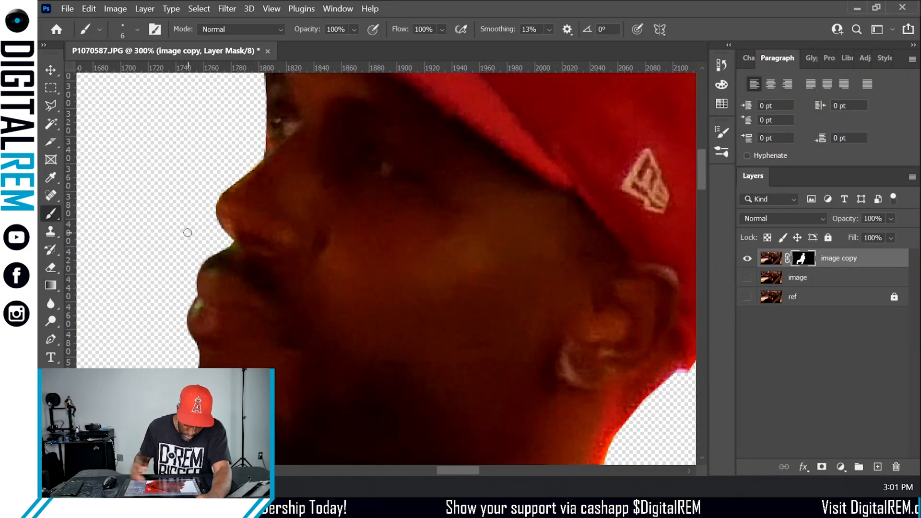
click(99, 29)
drag(119, 76, 117, 76)
click(129, 299)
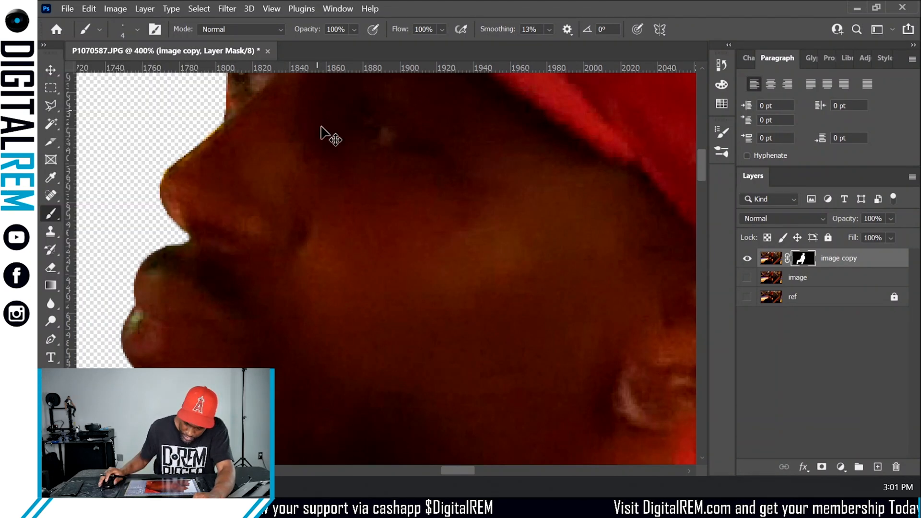
scroll(324, 134, up, 3)
drag(225, 259, 225, 220)
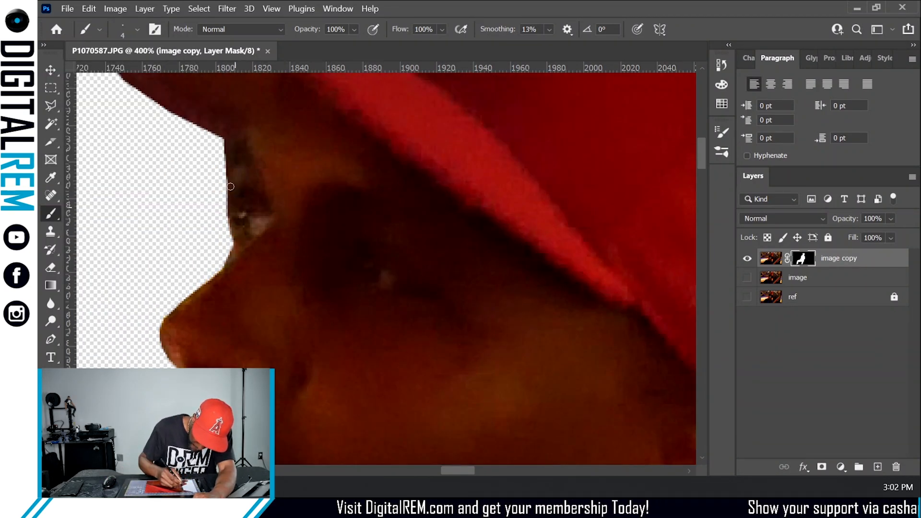
key(ctrl+minus)
key(ctrl+0)
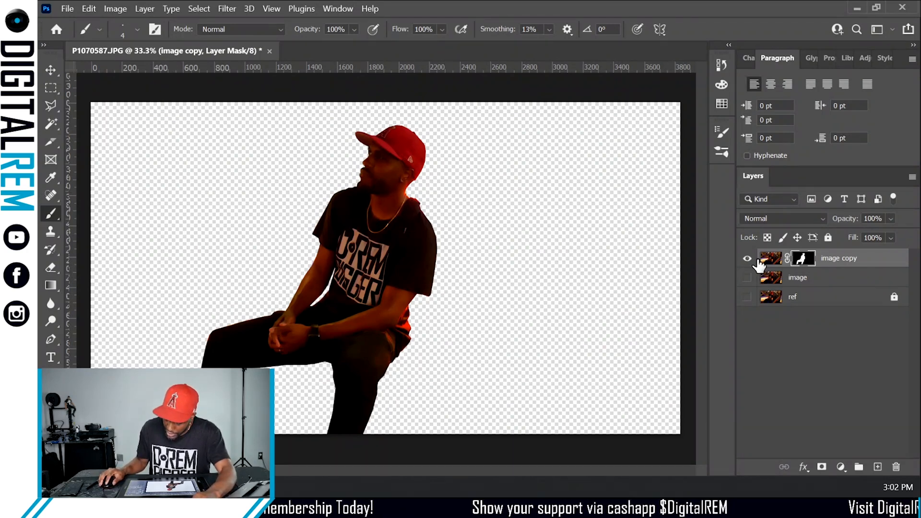
- Toggle the original image layer's visibility to compare it with the masked cutout, leaving it shown
click(747, 278)
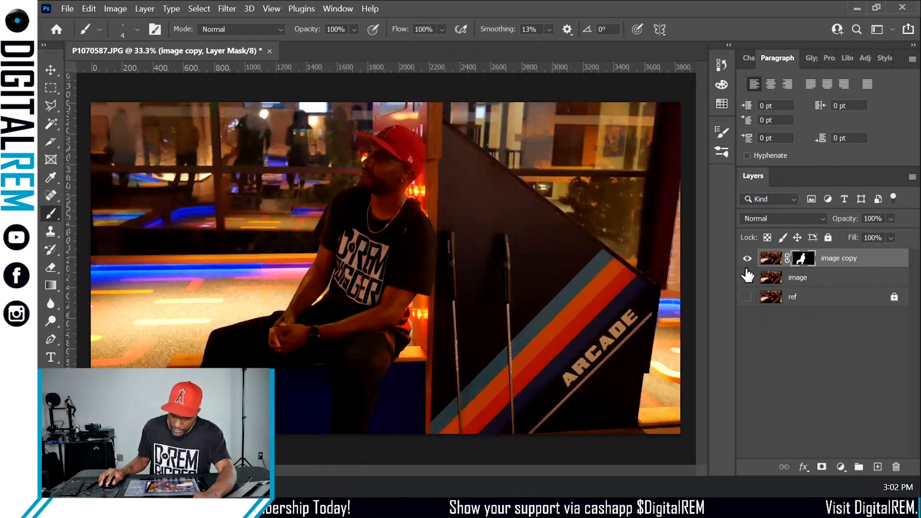
click(747, 278)
click(747, 279)
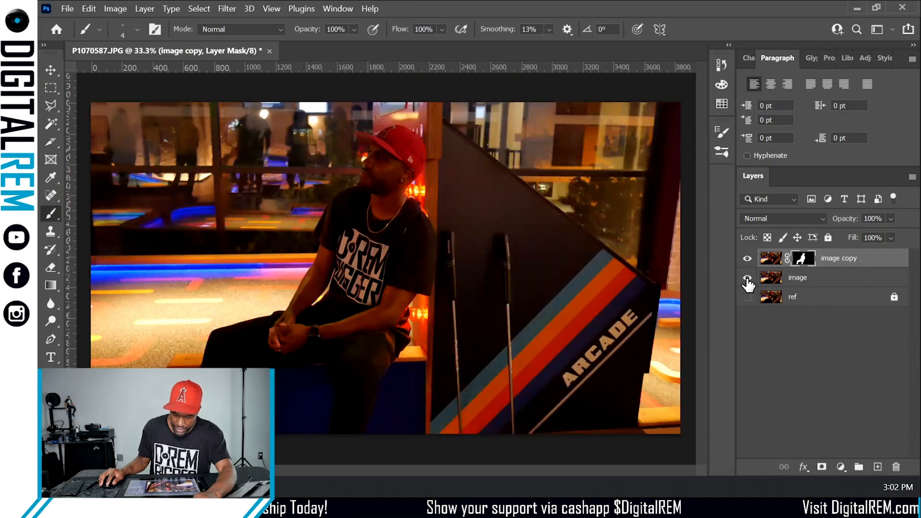
click(747, 278)
click(747, 278)
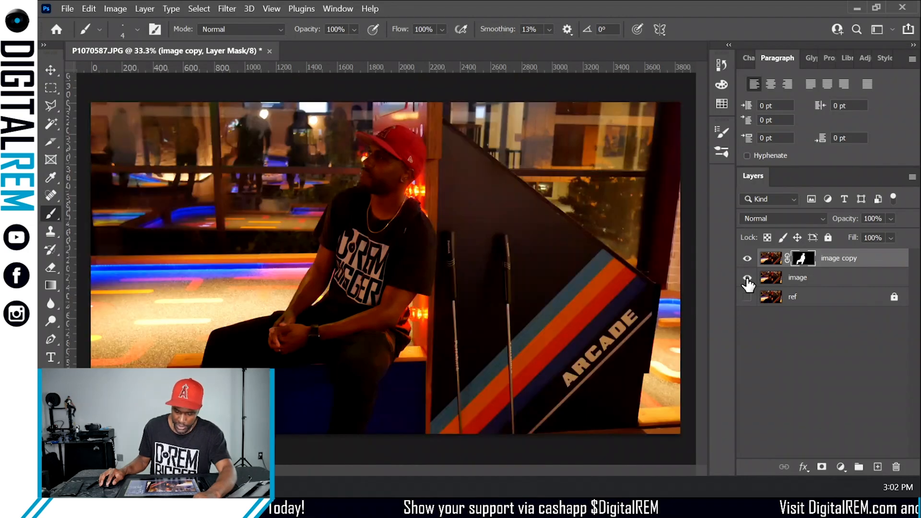
- Try reordering the image and ref layers, then restore the original stacking order
drag(829, 284, 849, 407)
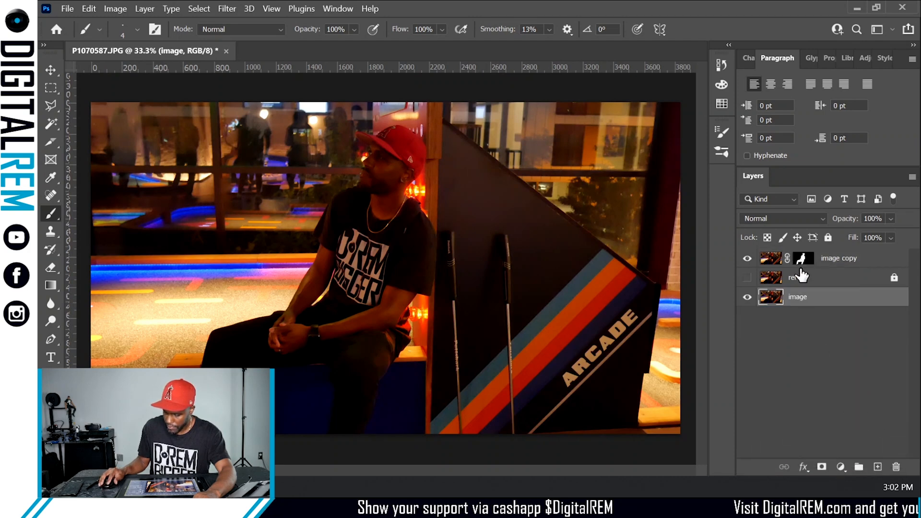
drag(810, 279, 821, 312)
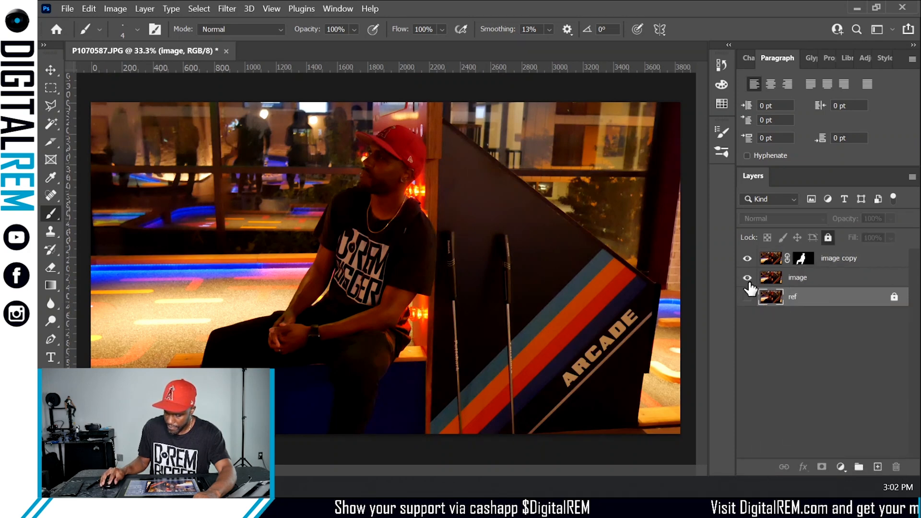
click(747, 277)
click(747, 278)
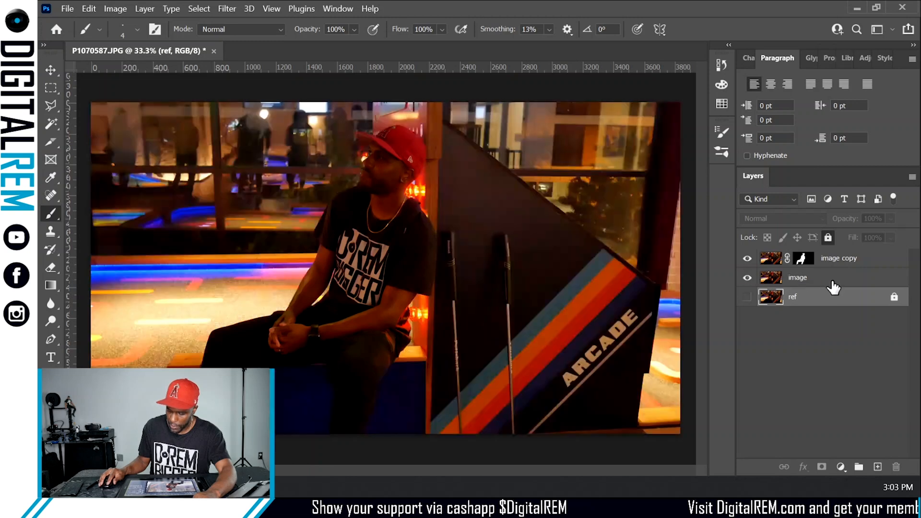
- Duplicate the original image layer
drag(834, 290, 880, 466)
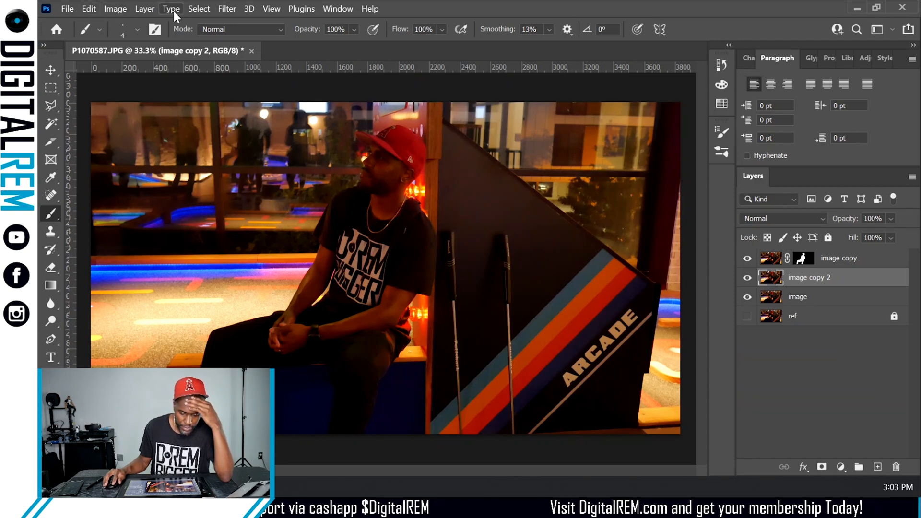
click(227, 9)
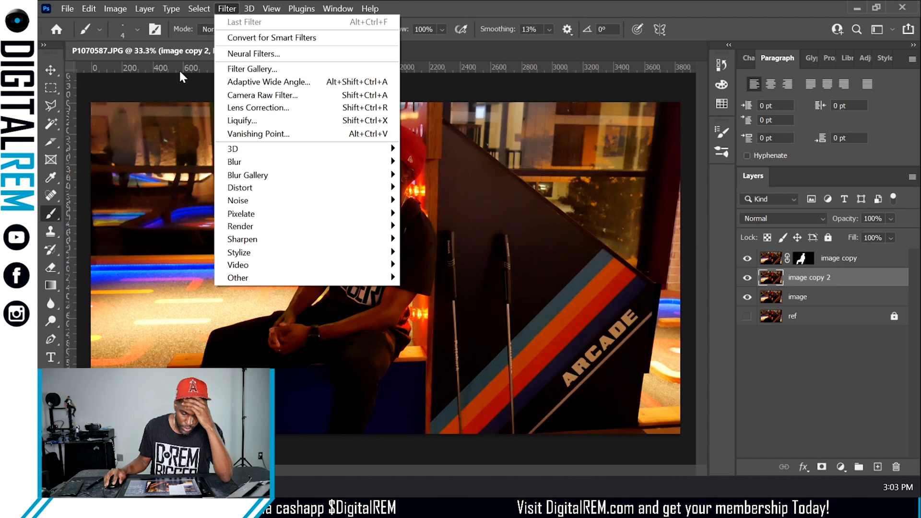
key(Escape)
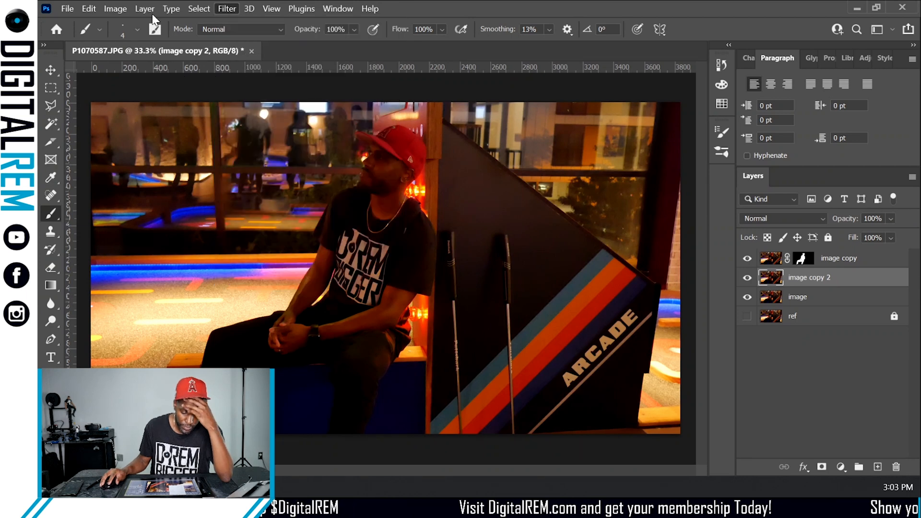
click(148, 9)
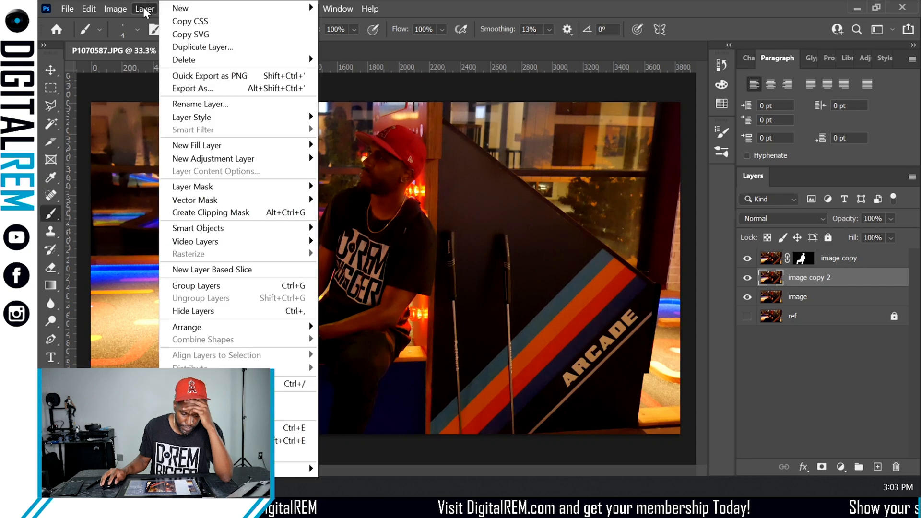
click(146, 9)
click(145, 9)
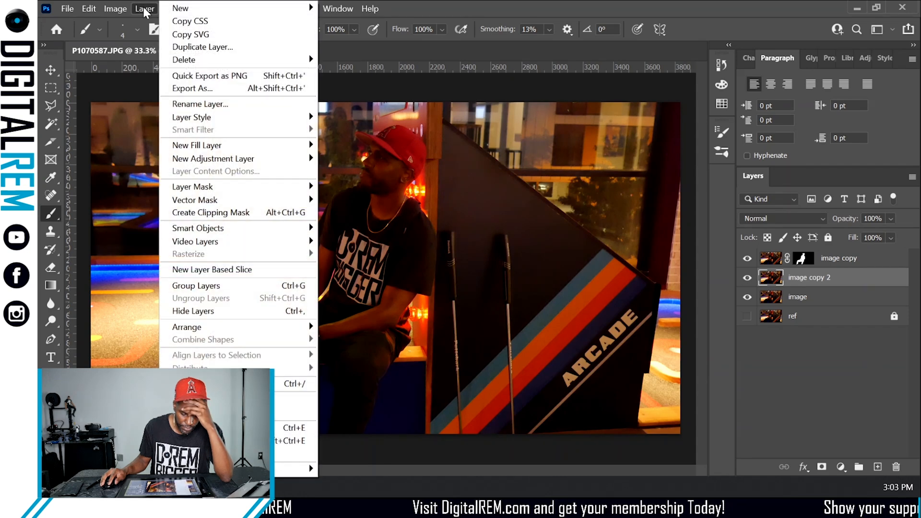
click(145, 10)
click(121, 9)
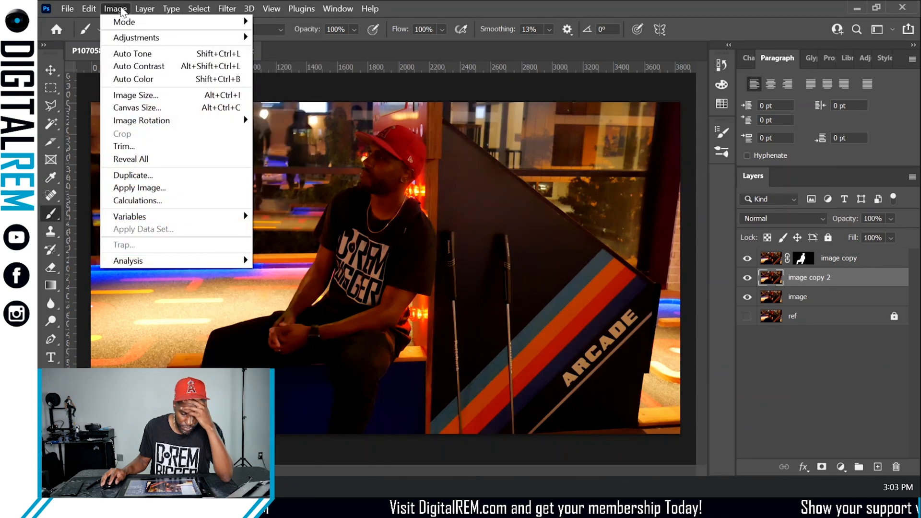
mouse_move(130, 40)
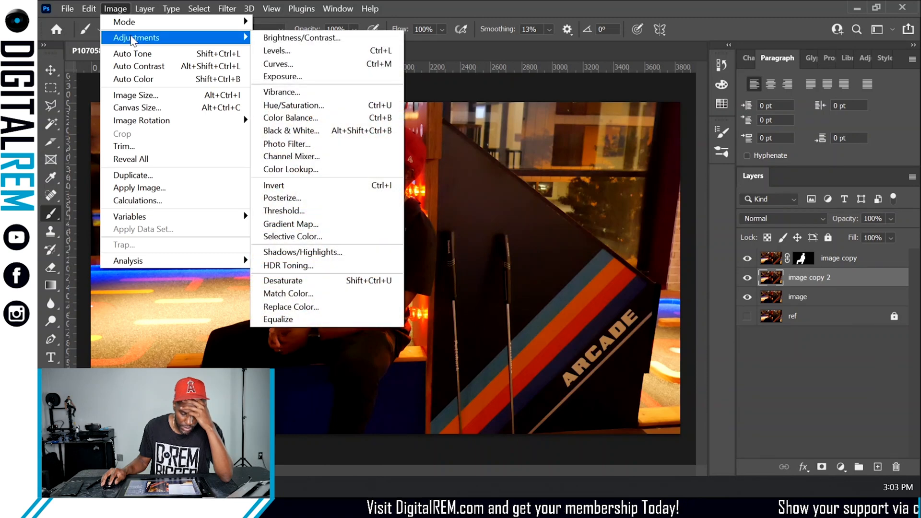
click(272, 53)
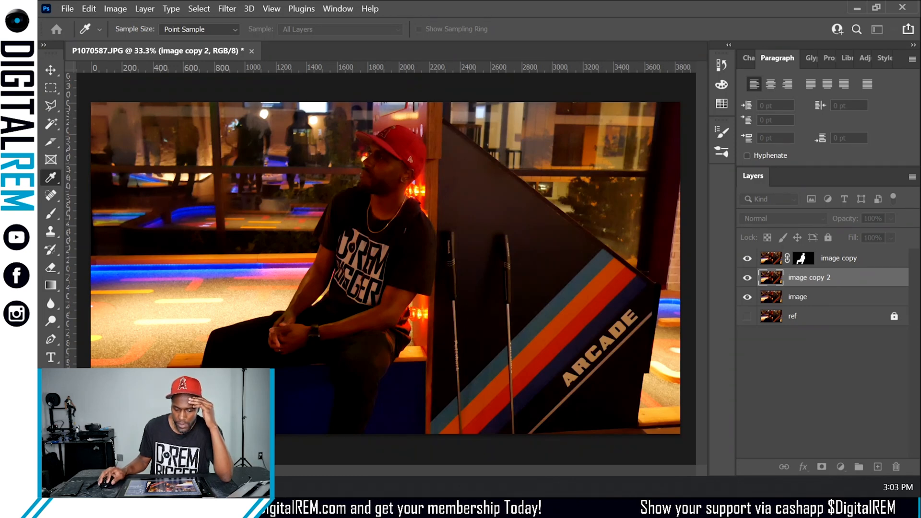
key(ctrl+l)
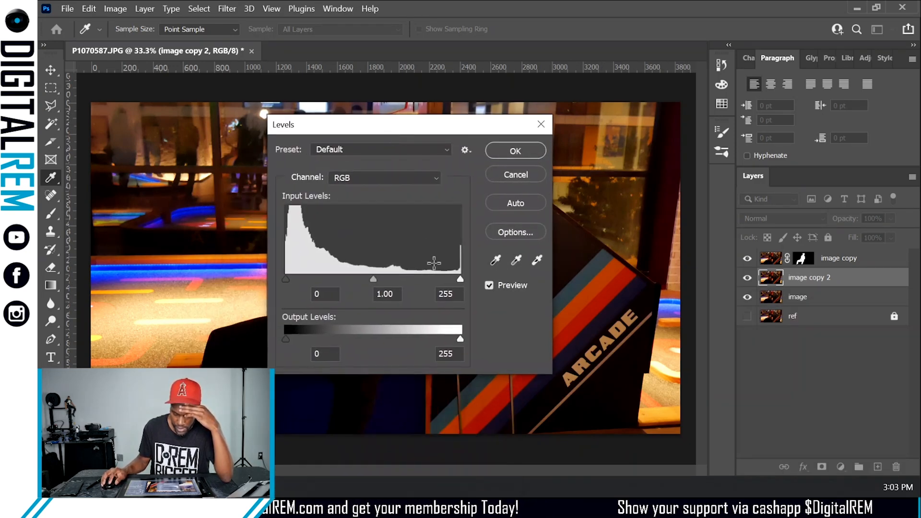
drag(456, 126, 626, 136)
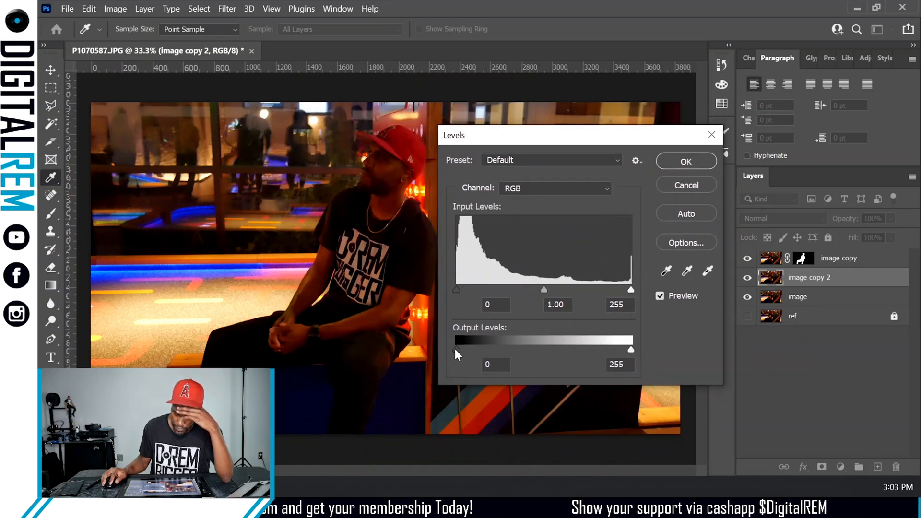
click(678, 185)
key(b)
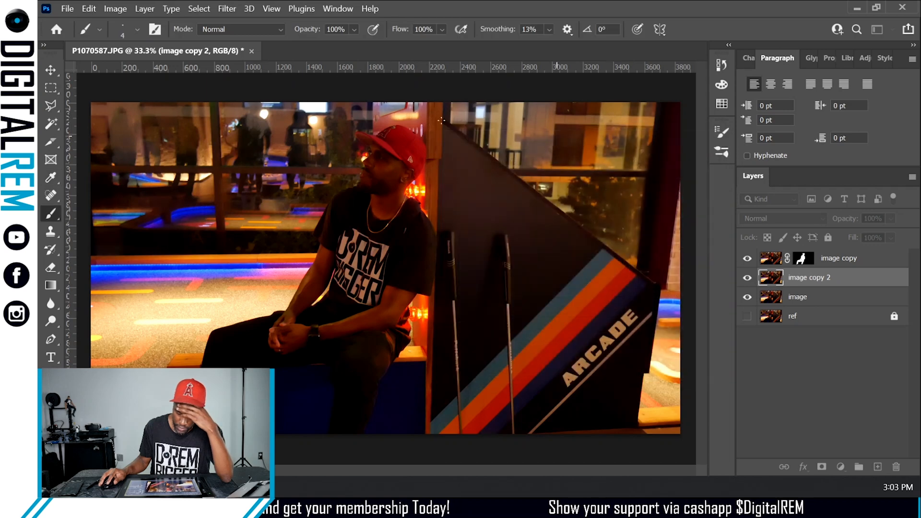
- Open the Filter Gallery on the duplicated image layer and expand the Artistic filter set
click(226, 9)
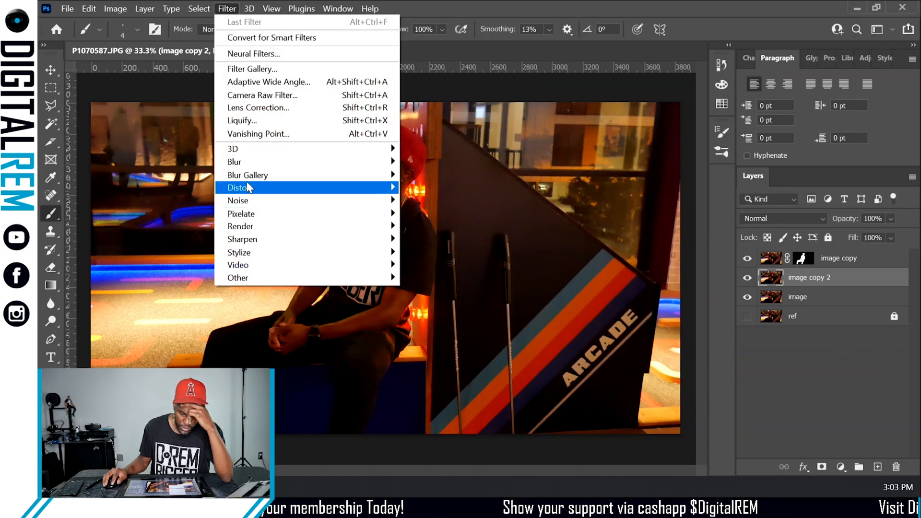
click(273, 70)
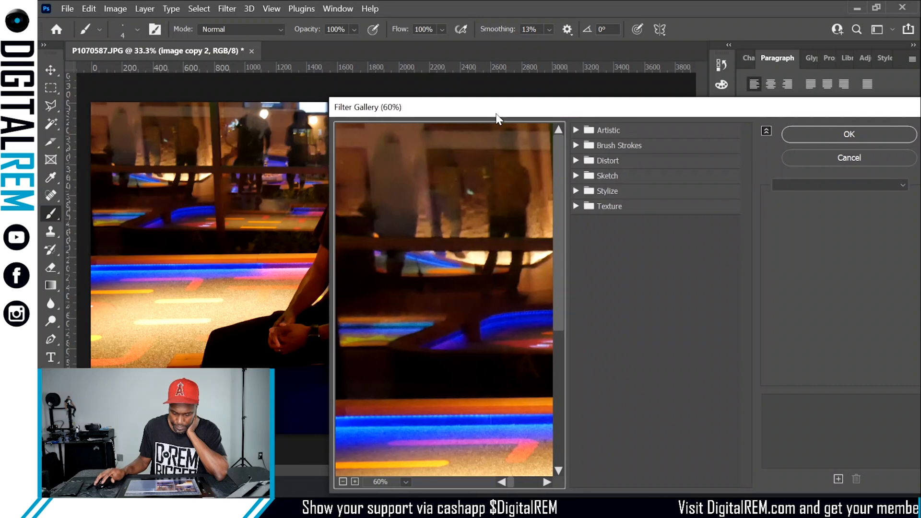
drag(497, 115, 293, 42)
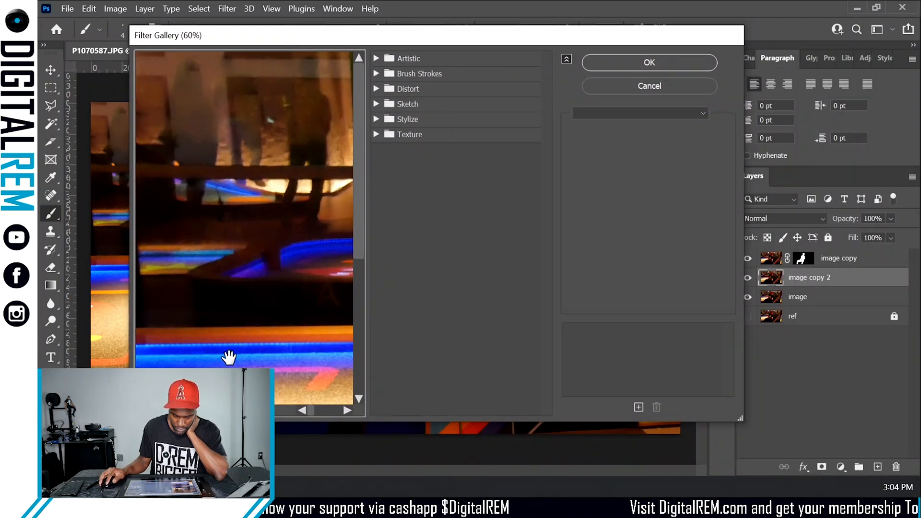
key(ctrl+minus)
key(ctrl+minus)
key(ctrl+minus)
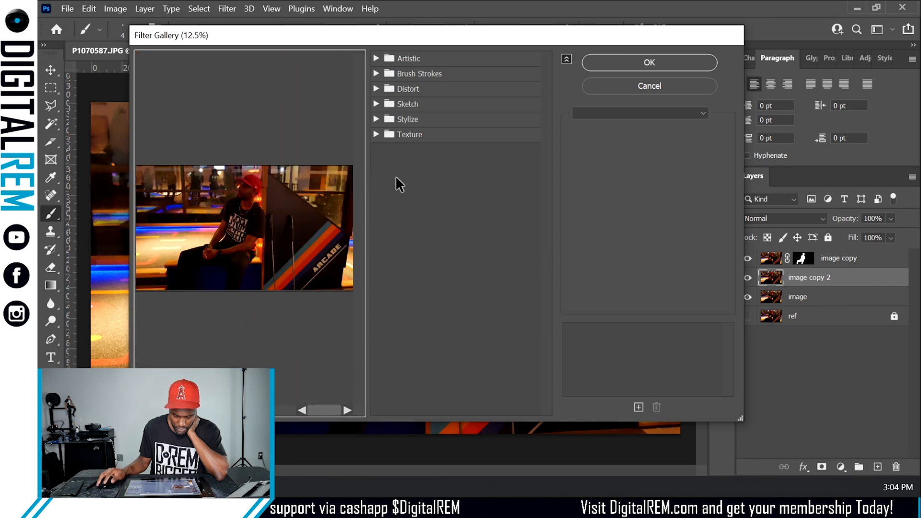
click(377, 57)
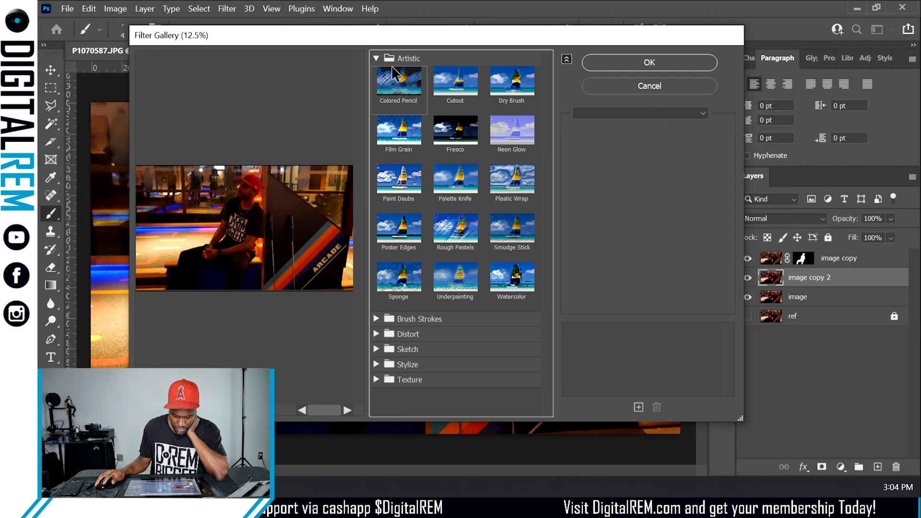
- Preview the Artistic filters one after another on the duplicated image layer
click(454, 86)
click(499, 98)
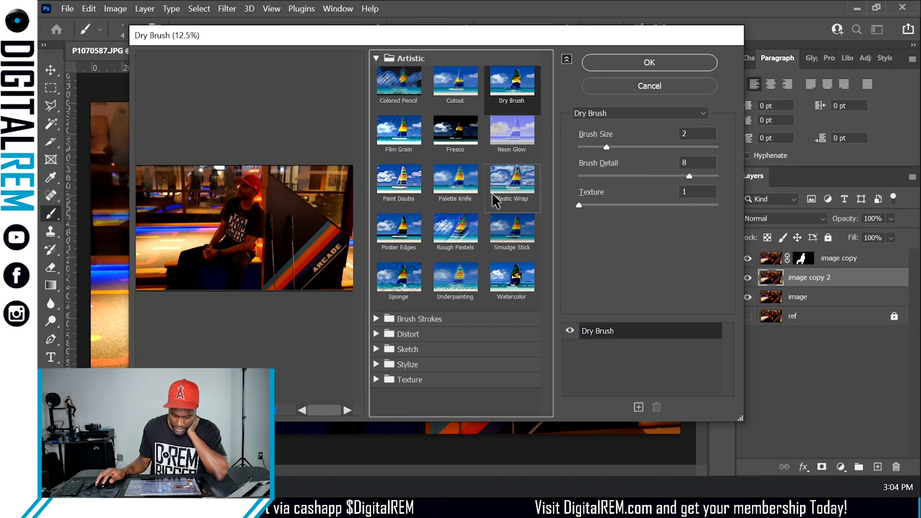
click(416, 141)
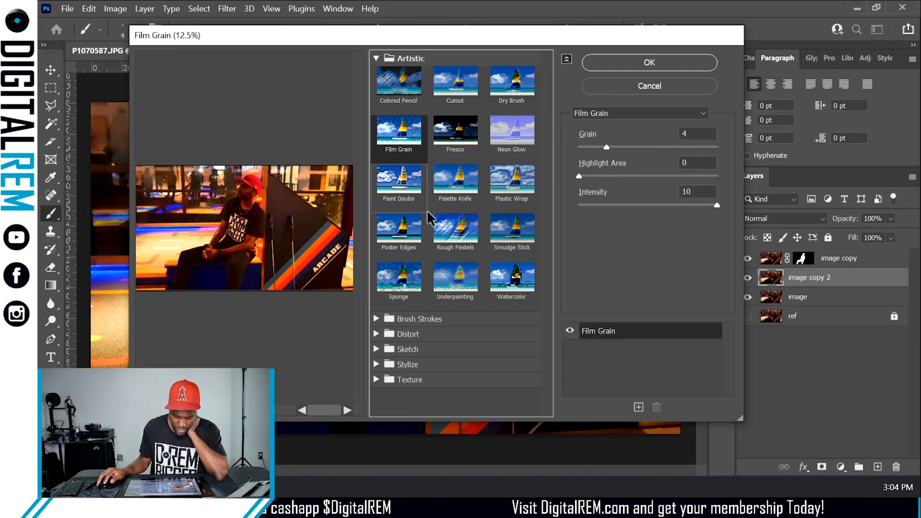
click(453, 226)
click(454, 203)
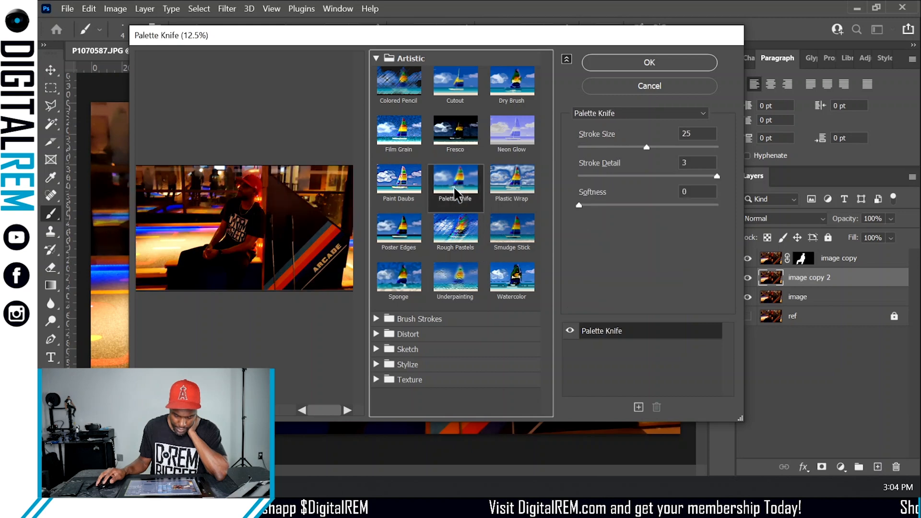
click(512, 233)
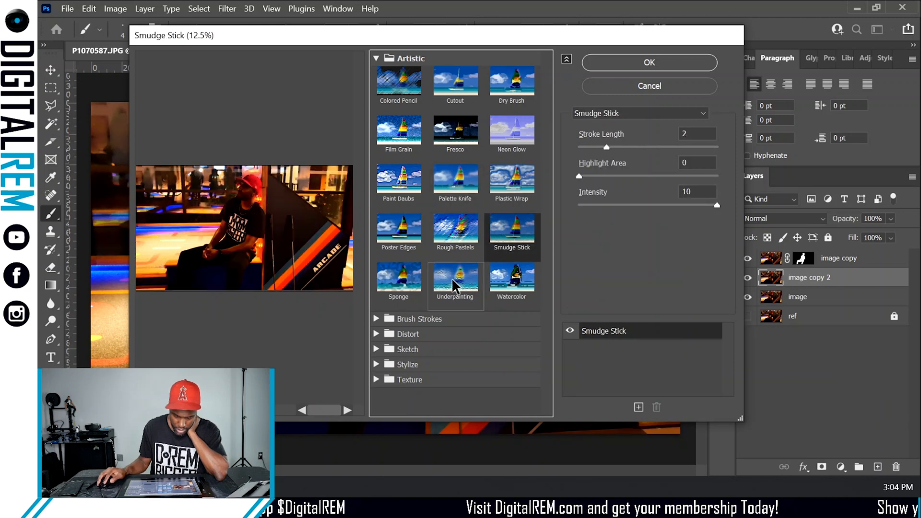
click(466, 283)
click(512, 278)
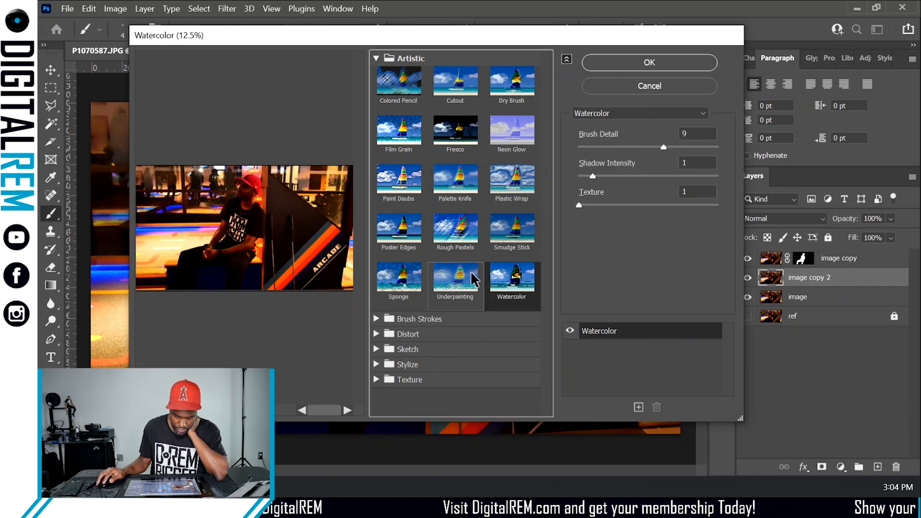
click(398, 287)
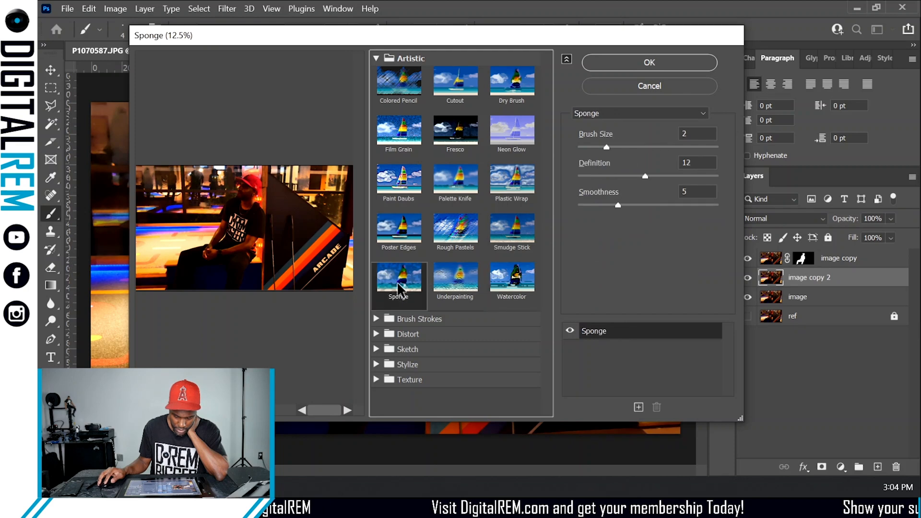
- Expand the Brush Strokes filter set and preview its filters
click(376, 319)
scroll(408, 353, down, 1)
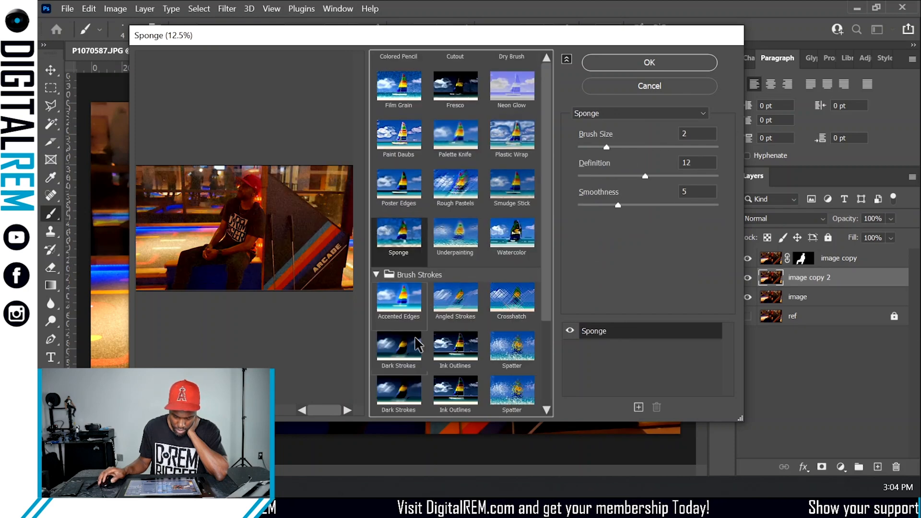
click(439, 326)
click(445, 352)
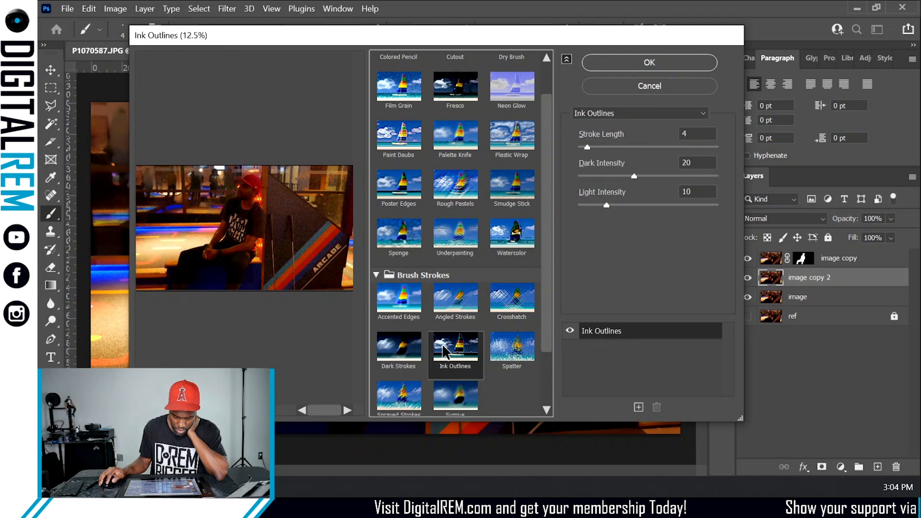
click(394, 353)
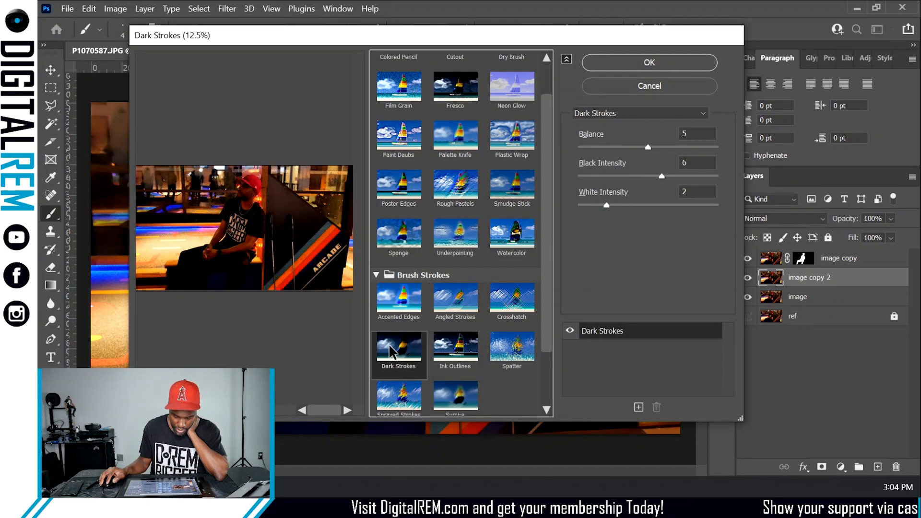
click(403, 307)
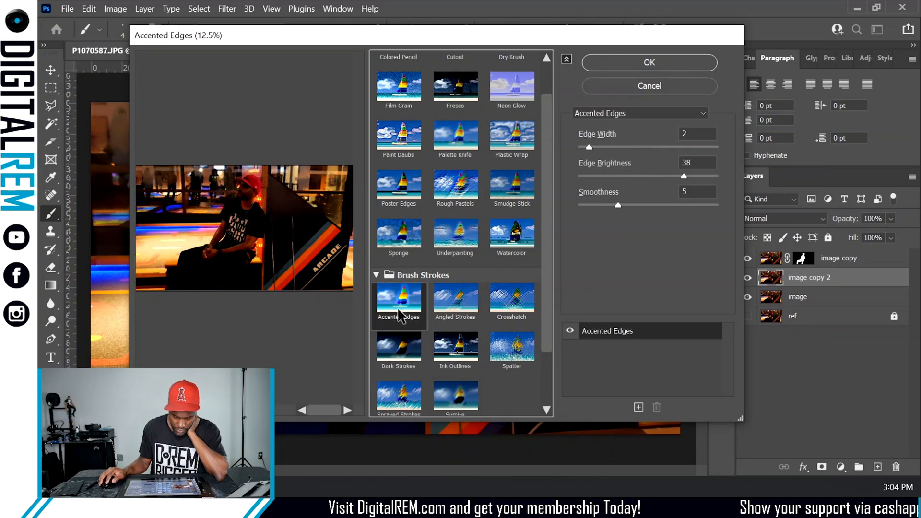
scroll(463, 329, down, 2)
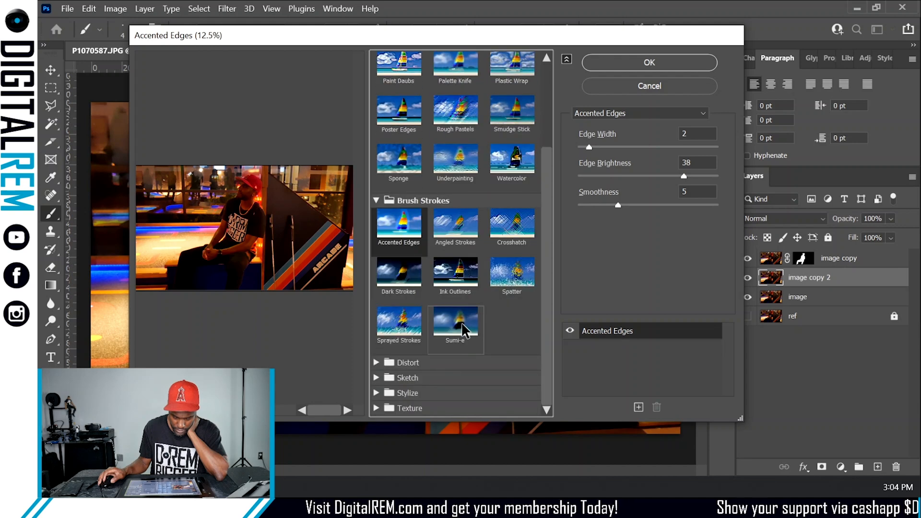
click(462, 330)
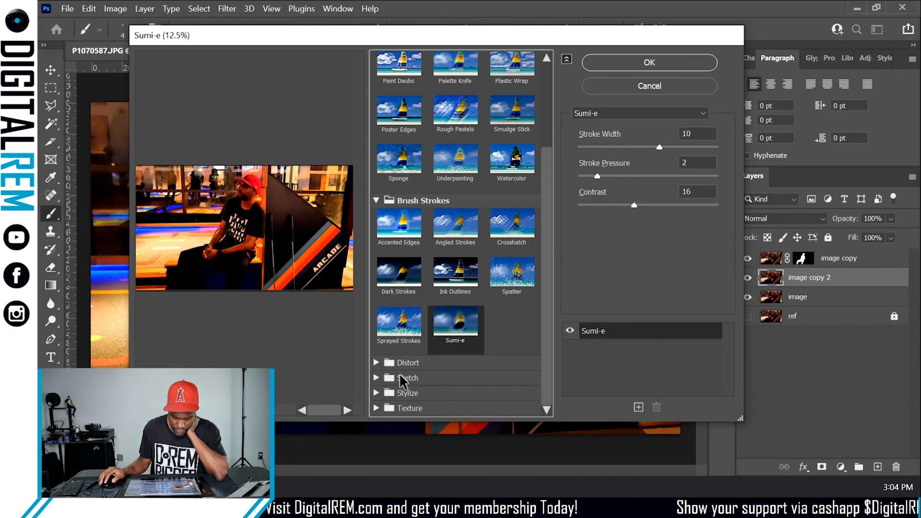
- Expand the Distort filter set and preview the Glass and Ocean Ripple filters
click(378, 362)
click(454, 386)
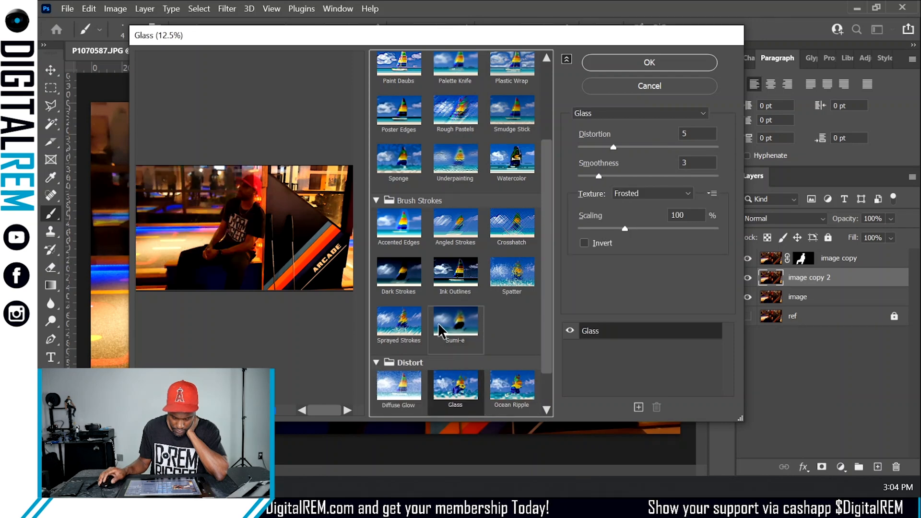
scroll(443, 343, down, 2)
click(502, 343)
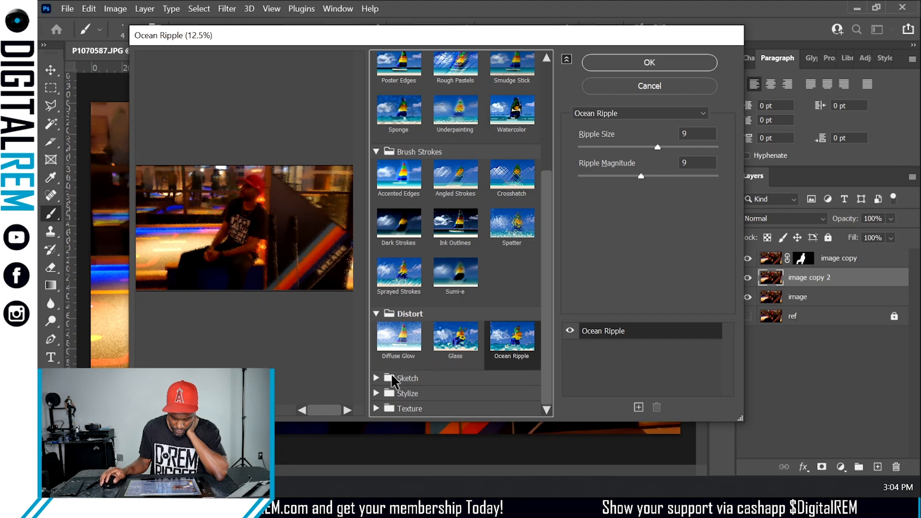
- Expand the Sketch filter set, preview its filters and choose Halftone Pattern
click(377, 381)
scroll(438, 377, down, 5)
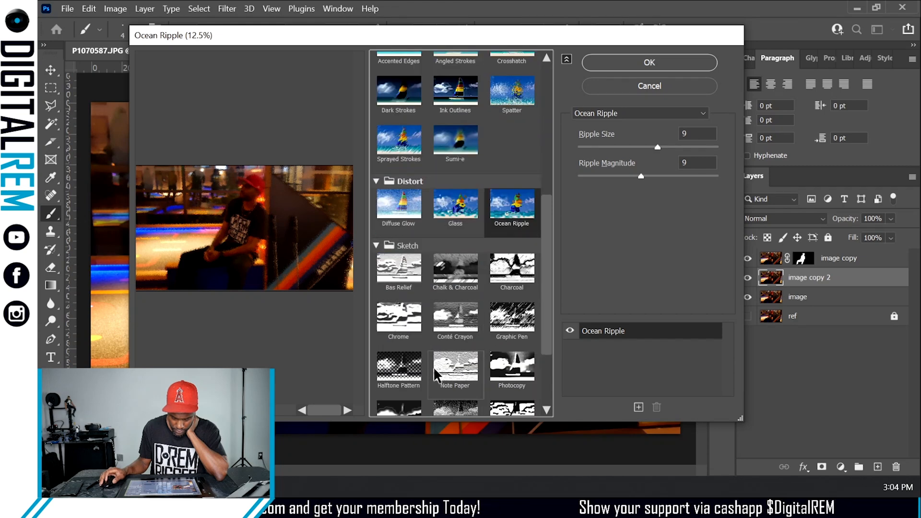
click(516, 265)
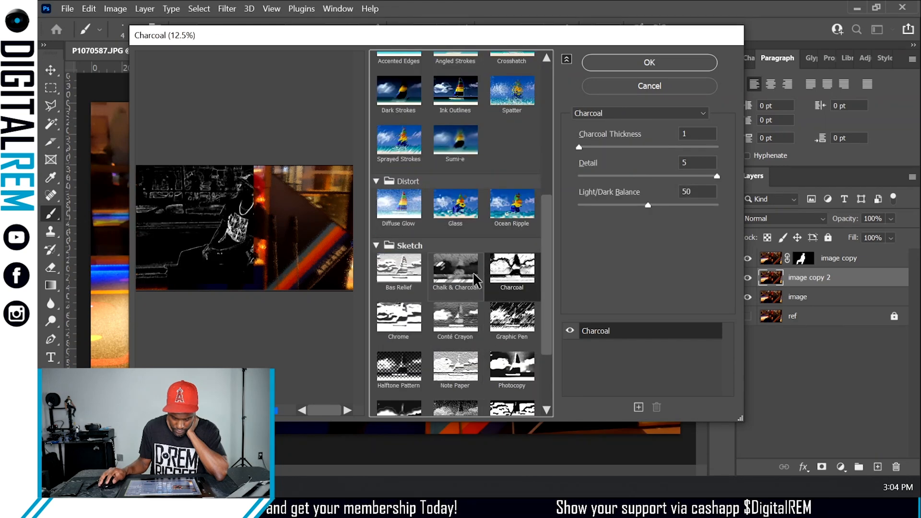
click(405, 278)
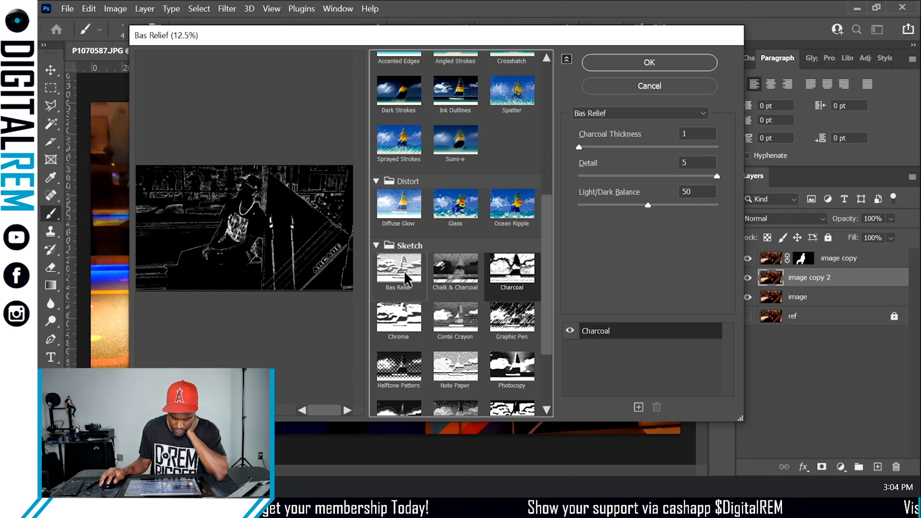
click(406, 323)
click(455, 326)
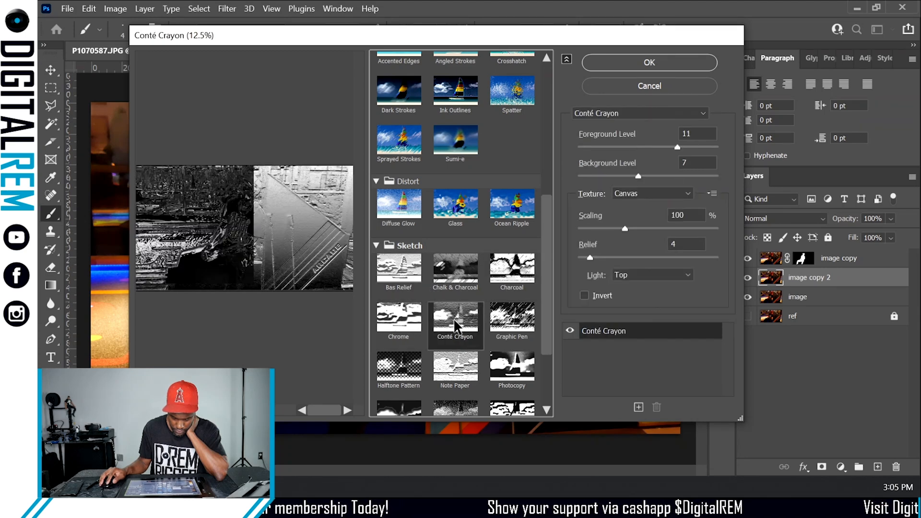
click(517, 334)
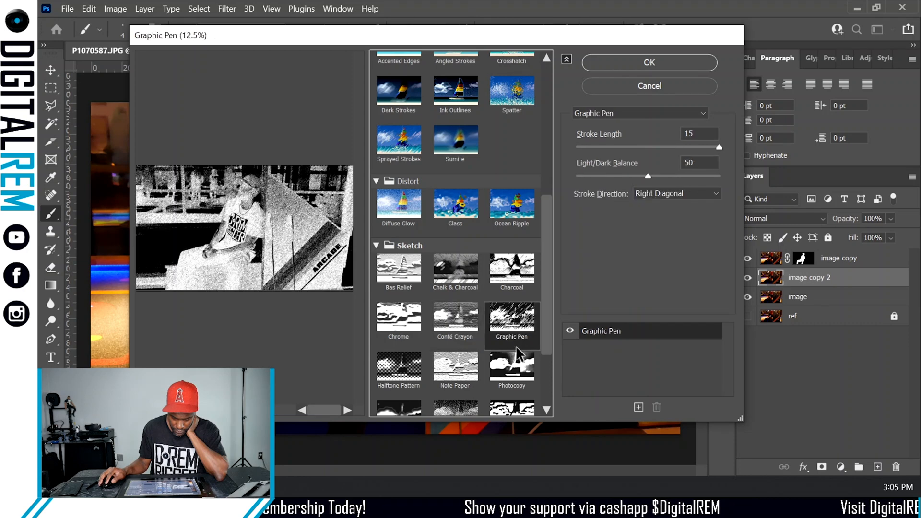
click(517, 358)
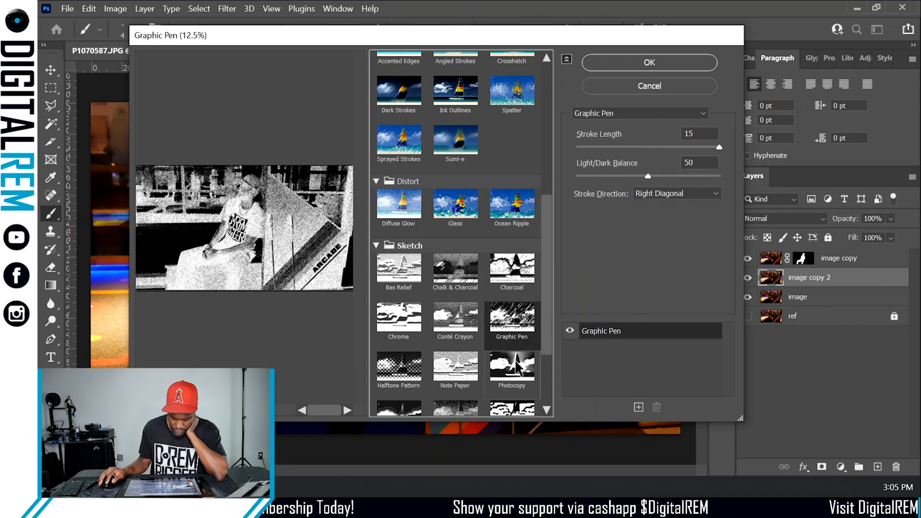
click(458, 373)
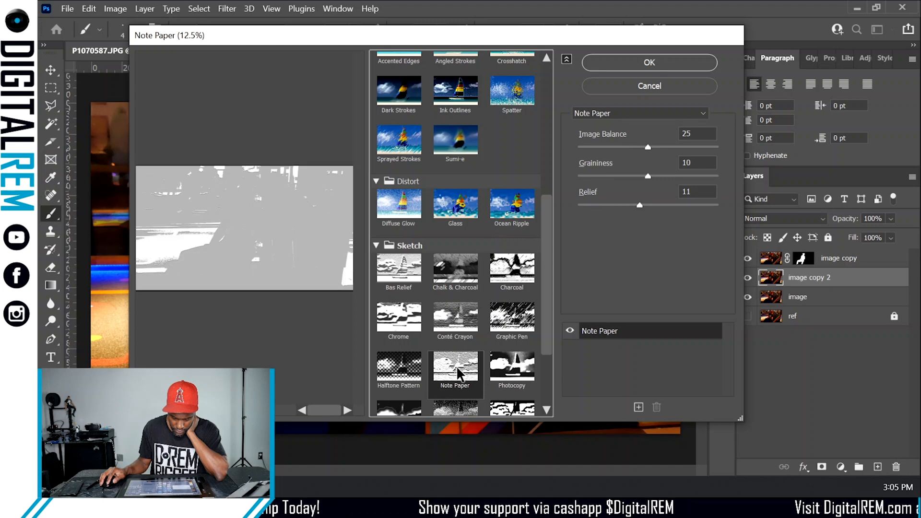
click(509, 377)
click(400, 370)
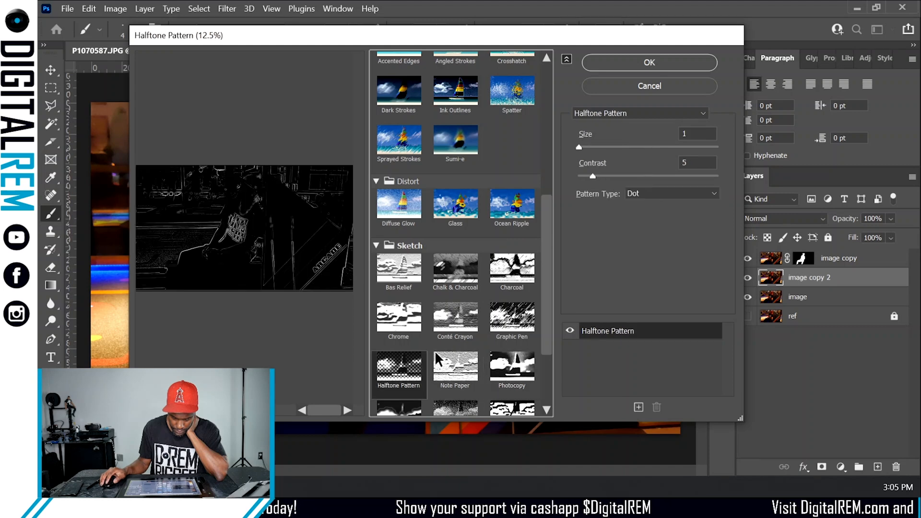
scroll(454, 342, down, 3)
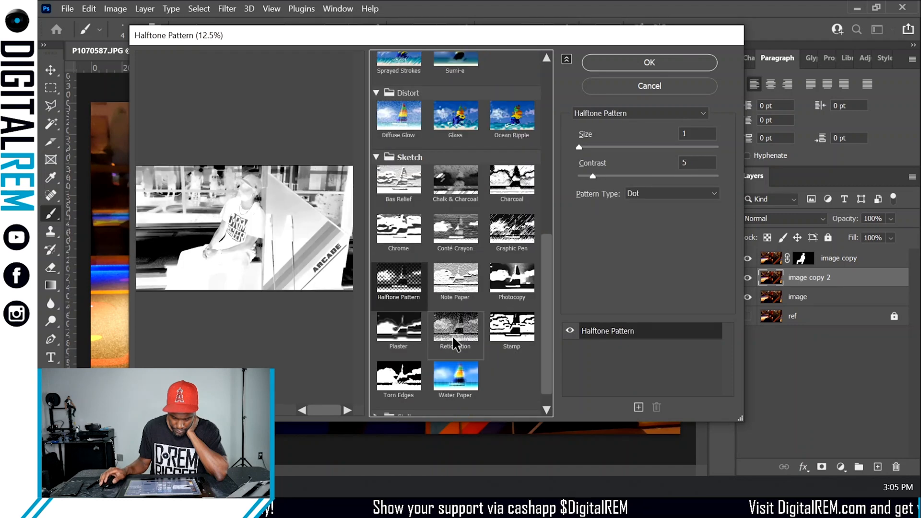
- Set the Halftone Pattern size to 10 and contrast to 23
drag(597, 148, 653, 148)
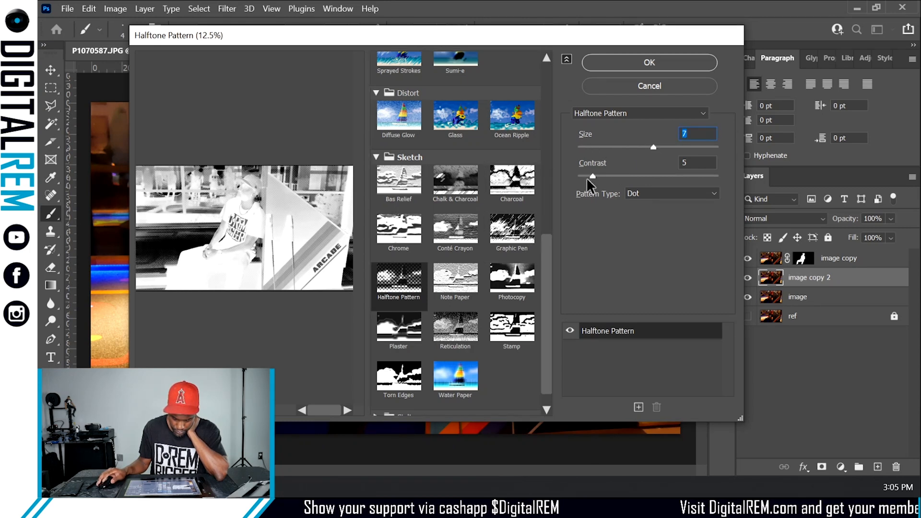
drag(592, 177, 646, 177)
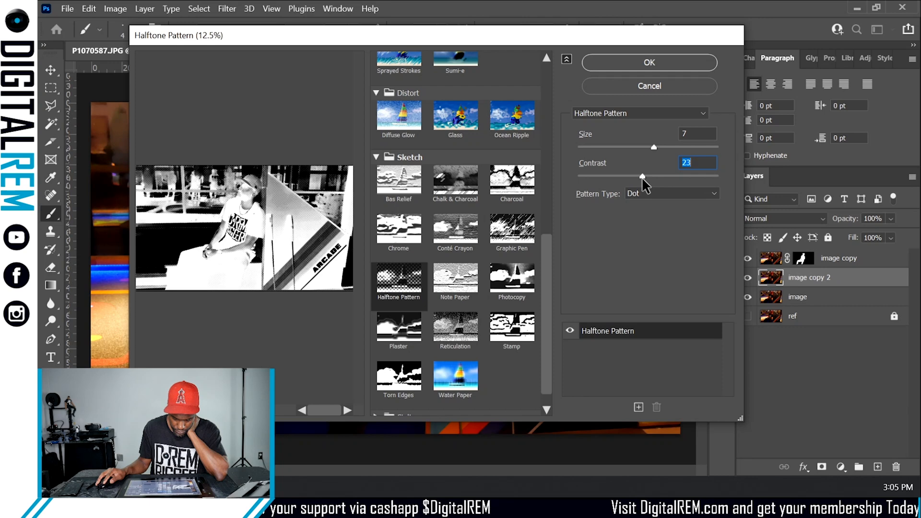
drag(657, 147, 711, 149)
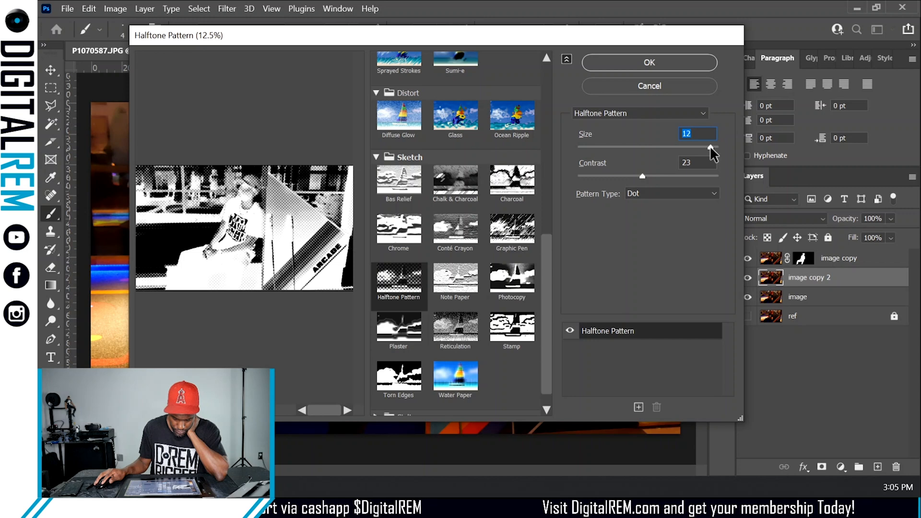
drag(710, 148, 694, 149)
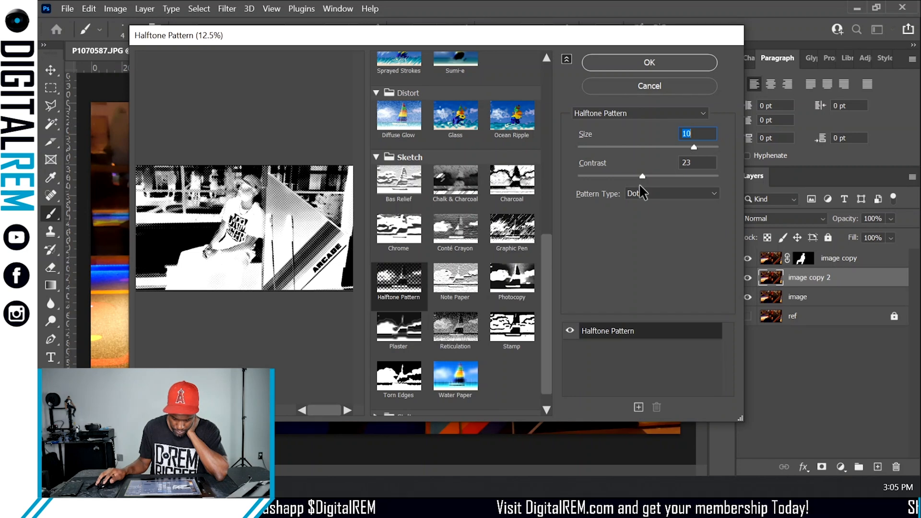
- Compare the Line and Circle pattern types, keep Dot, and apply the Halftone Pattern filter
click(649, 191)
click(650, 223)
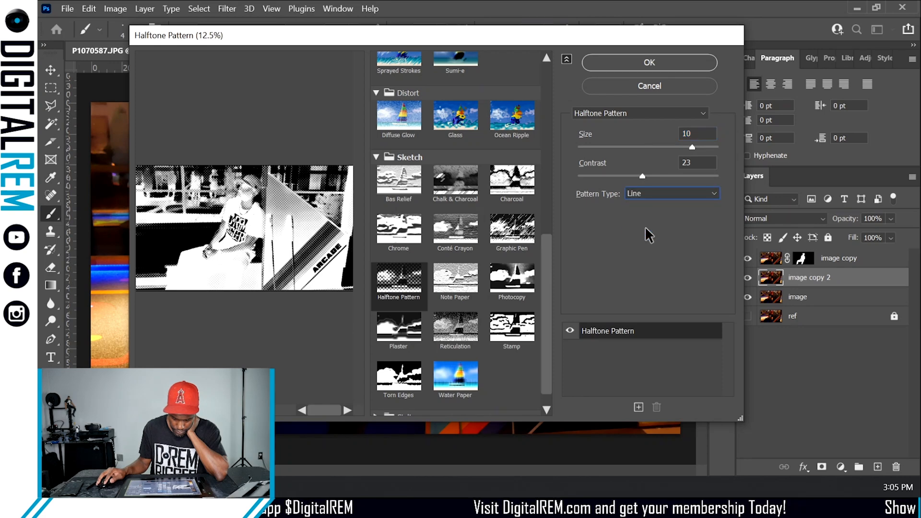
click(640, 194)
click(643, 208)
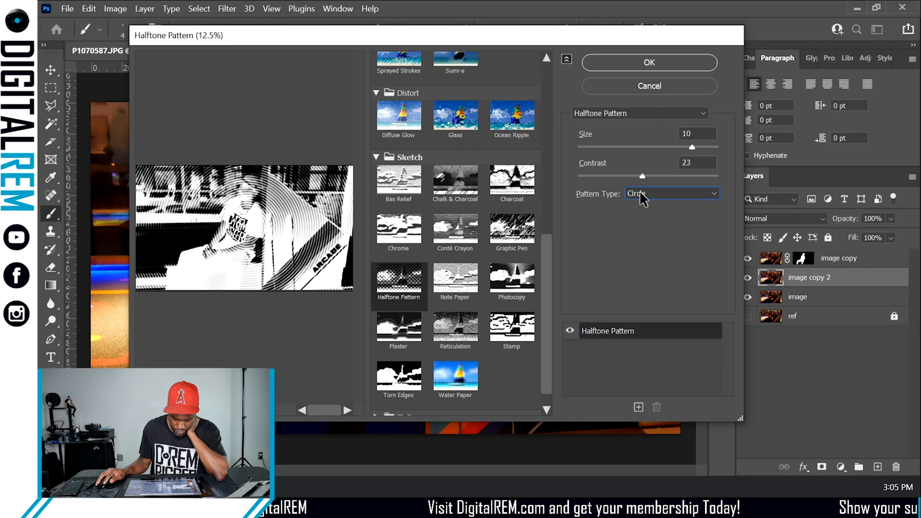
click(642, 195)
click(642, 215)
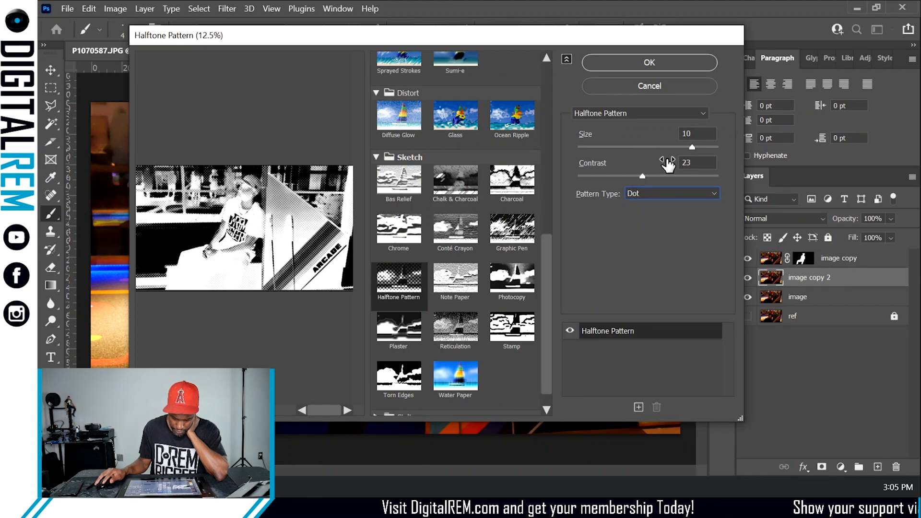
click(647, 63)
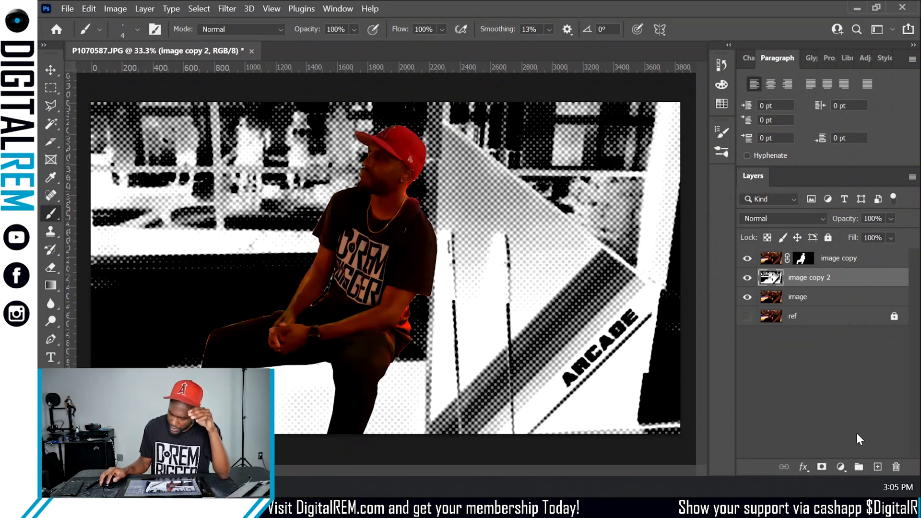
- Add a layer mask to the image copy 2 layer
click(821, 466)
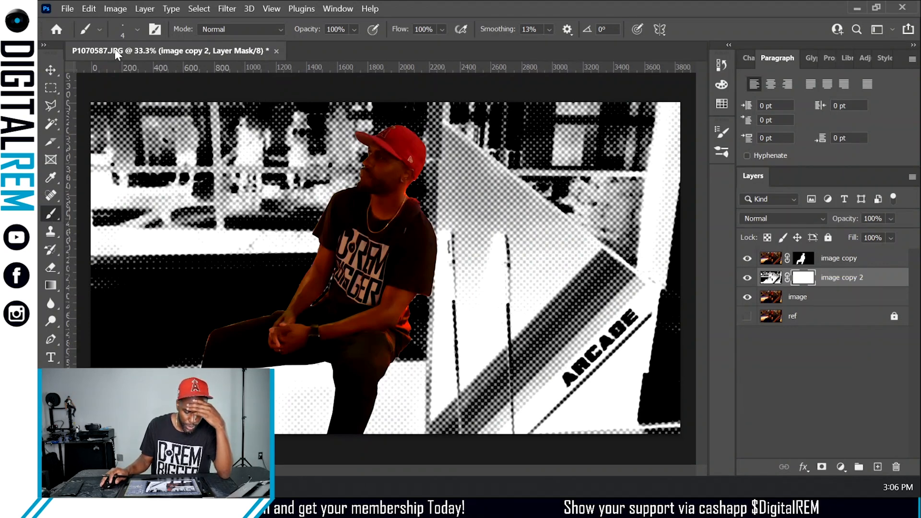
click(122, 28)
drag(116, 68, 135, 69)
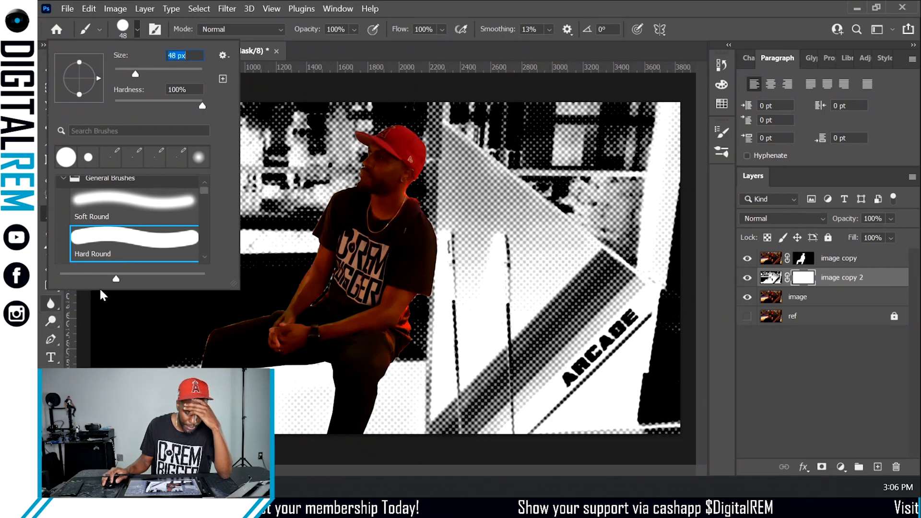
click(487, 46)
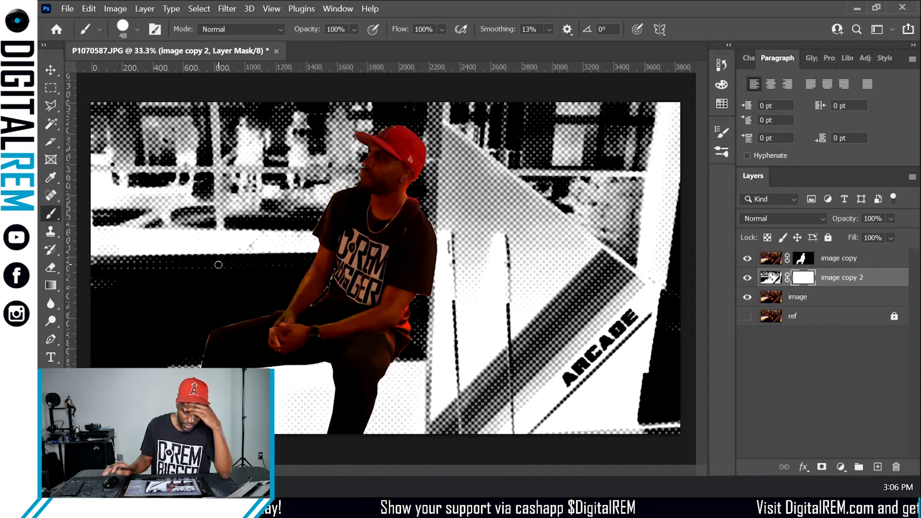
click(137, 30)
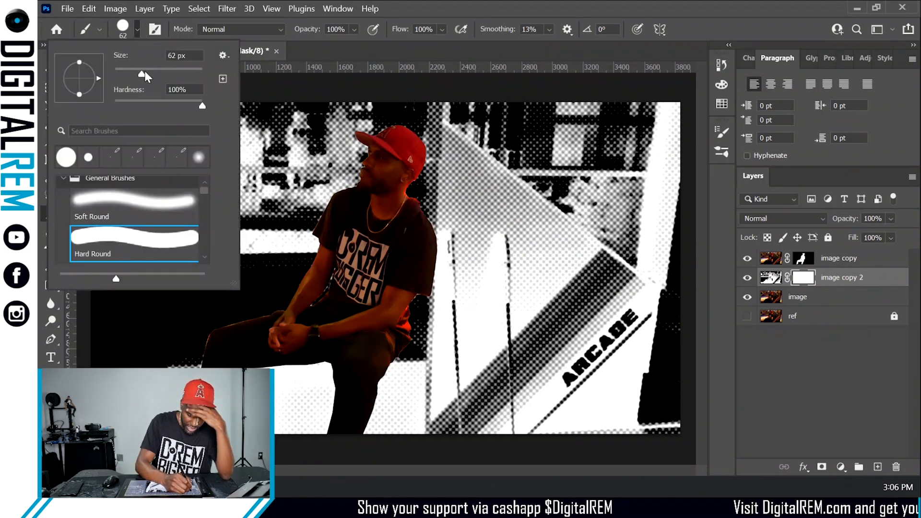
drag(145, 71, 172, 74)
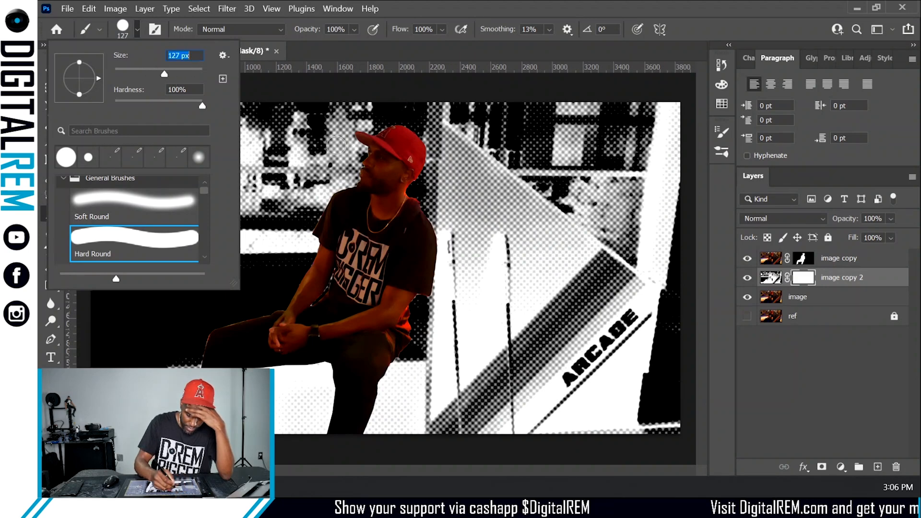
click(310, 152)
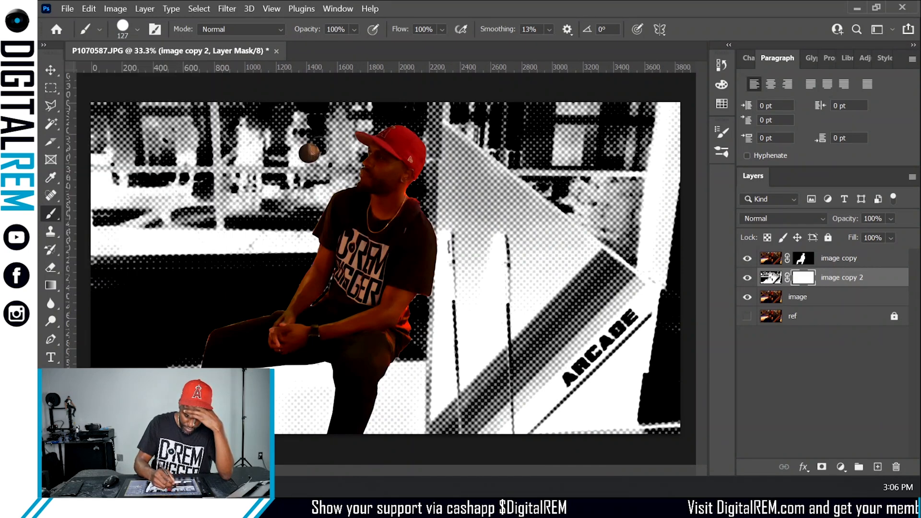
key(ctrl+z)
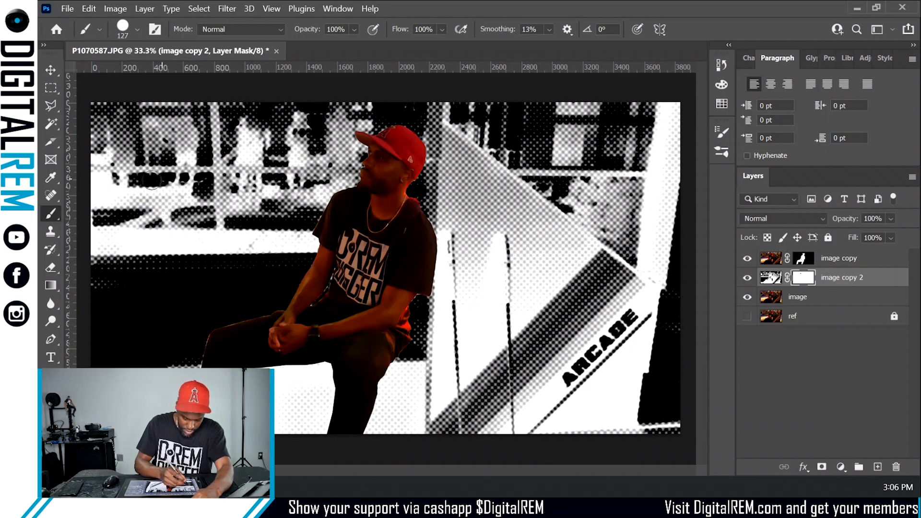
- Paint diagonal strokes across the image copy 2 mask with a 291 px hard round brush
click(138, 29)
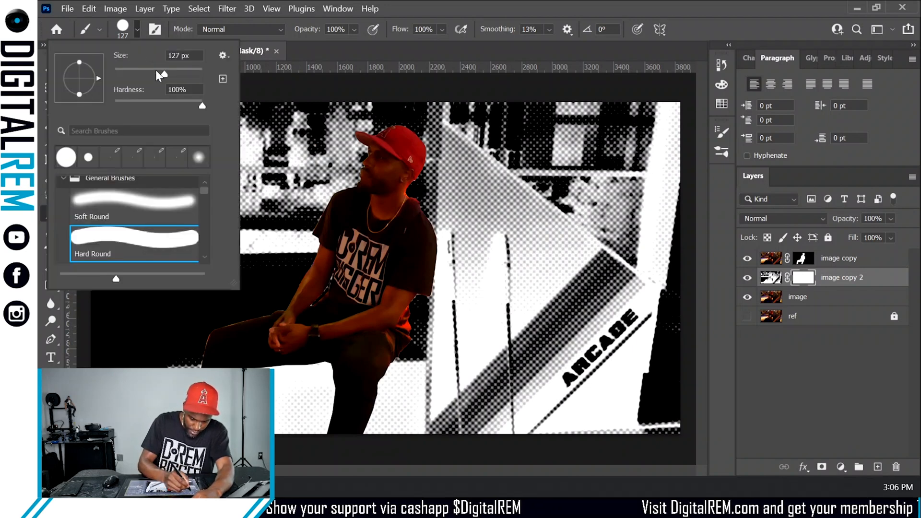
click(185, 74)
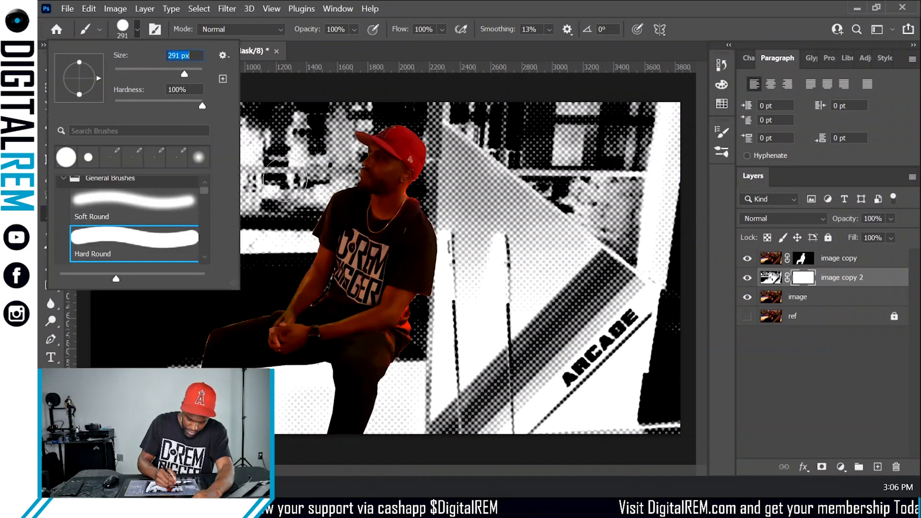
click(285, 178)
key(ctrl+z)
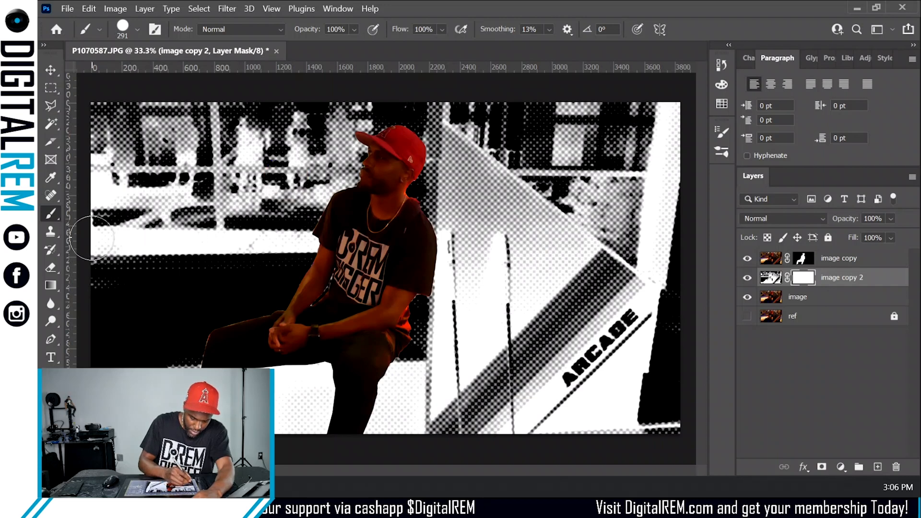
mouse_move(103, 237)
mouse_down()
mouse_move(219, 138)
mouse_move(124, 331)
mouse_move(479, 116)
mouse_move(302, 442)
mouse_move(570, 326)
mouse_move(542, 414)
mouse_up()
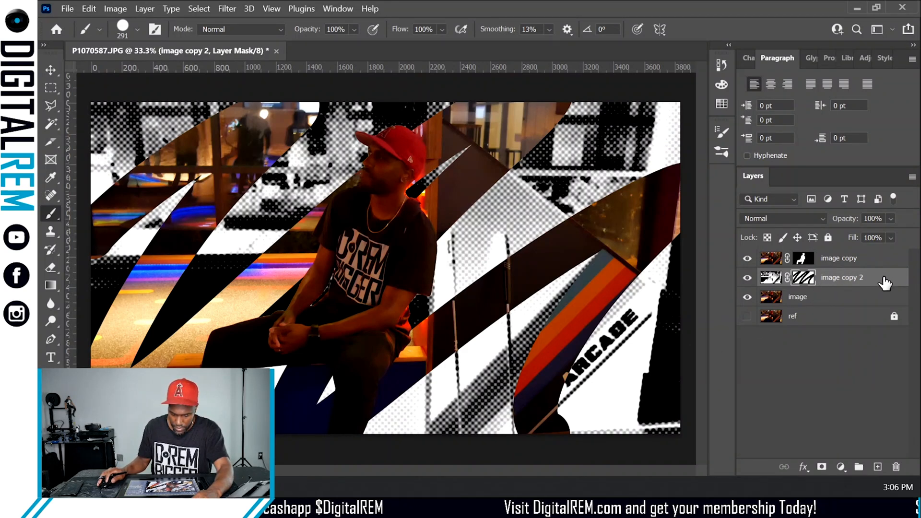
- Set the image copy 2 layer's blend mode to Multiply and its opacity to 44%
key(ctrl+2)
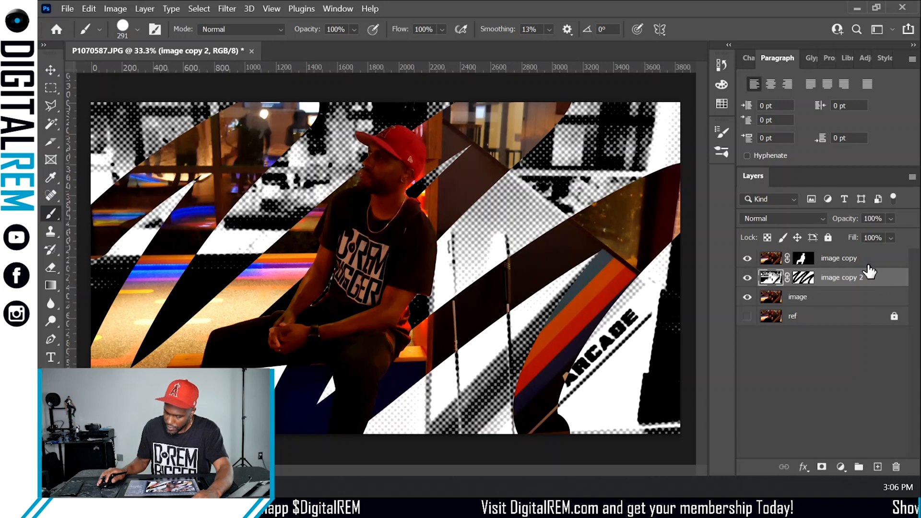
click(822, 221)
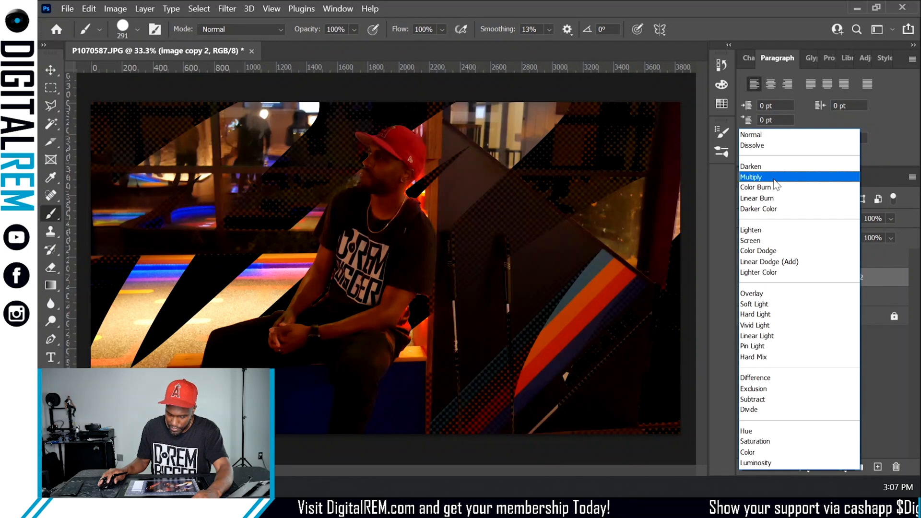
click(773, 178)
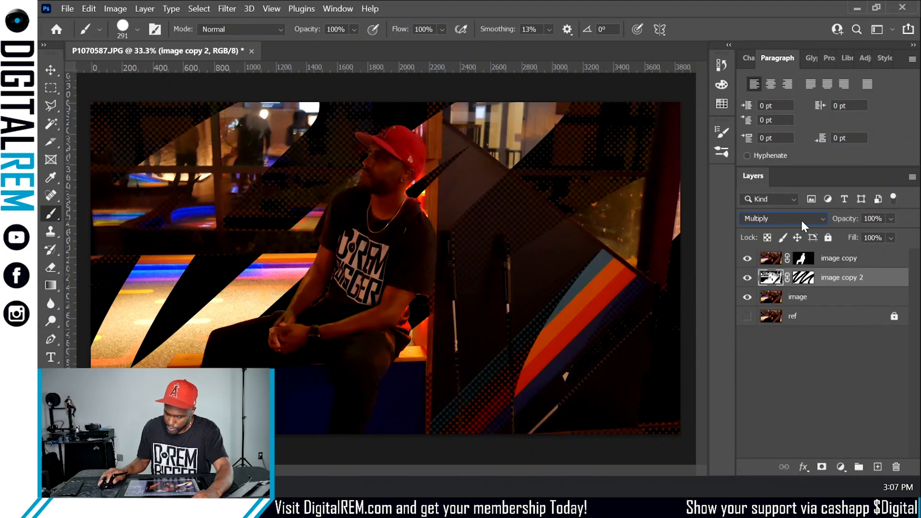
mouse_move(849, 220)
mouse_down()
mouse_move(817, 235)
mouse_move(830, 222)
mouse_move(811, 226)
mouse_move(842, 224)
mouse_up()
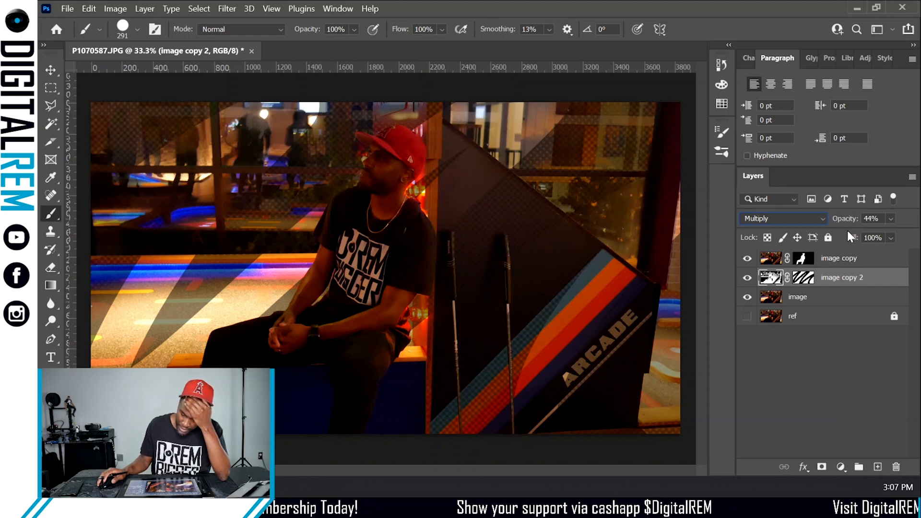
- Duplicate the image layer
drag(834, 301, 877, 466)
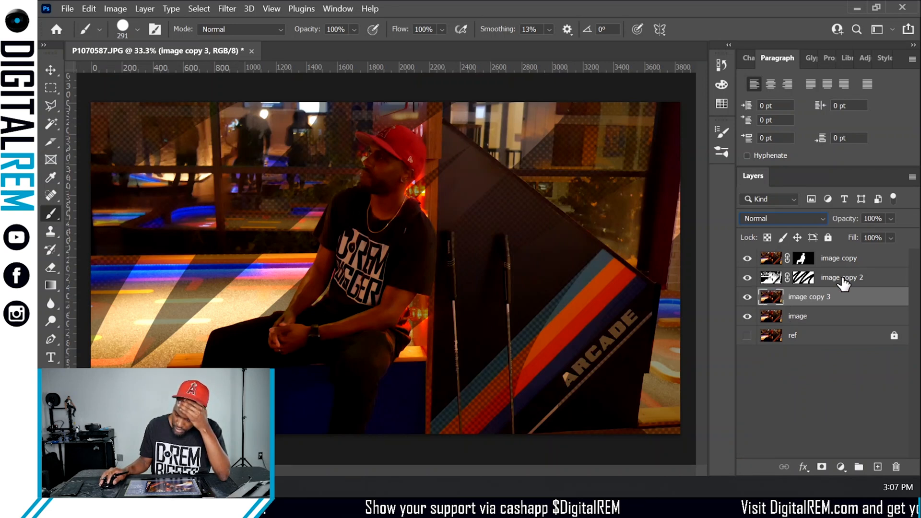
- Apply Brightness/Contrast to image copy 2 with brightness 150 and contrast -22
click(880, 281)
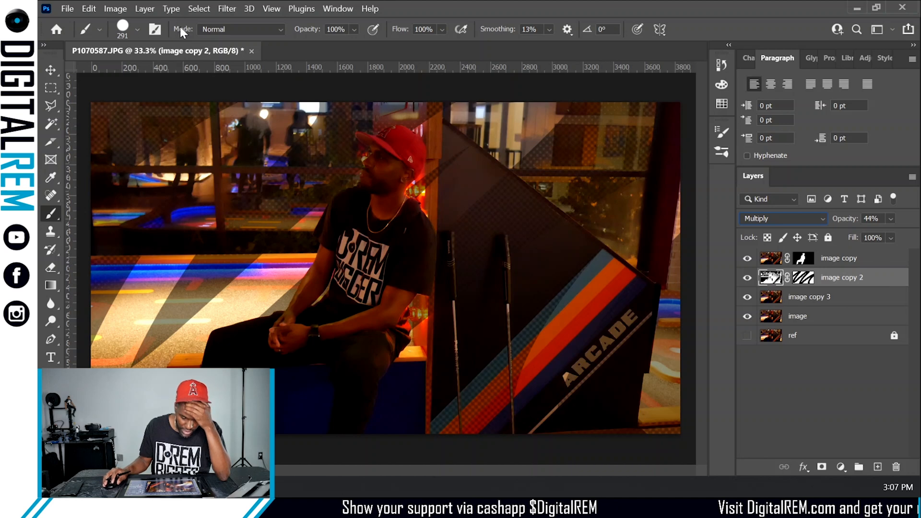
click(116, 8)
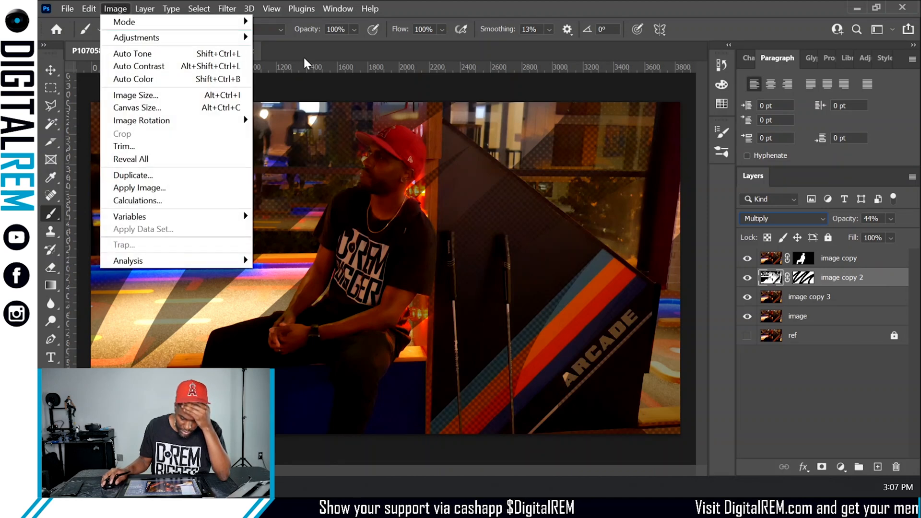
mouse_move(235, 37)
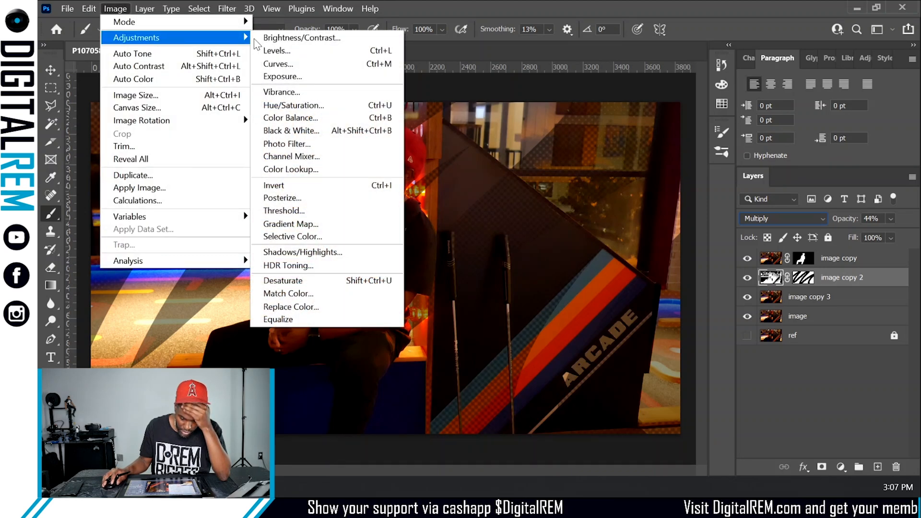
click(297, 38)
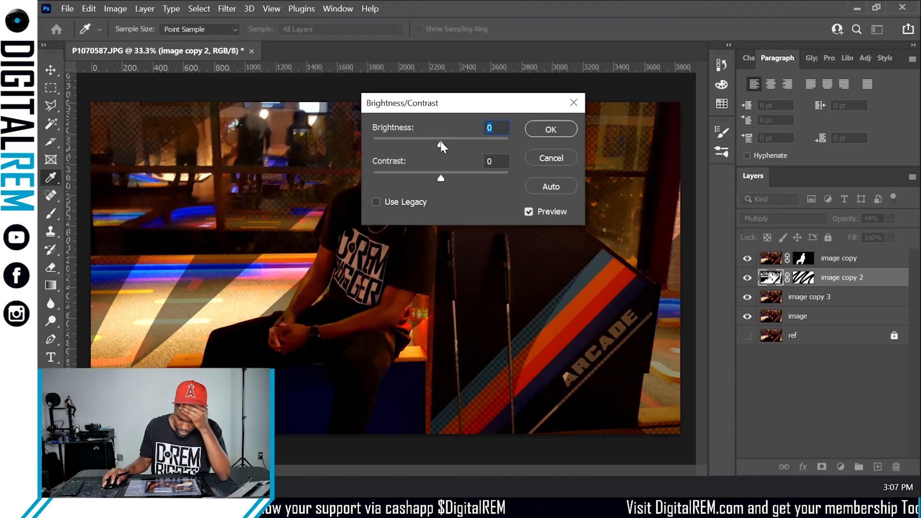
drag(441, 143, 530, 151)
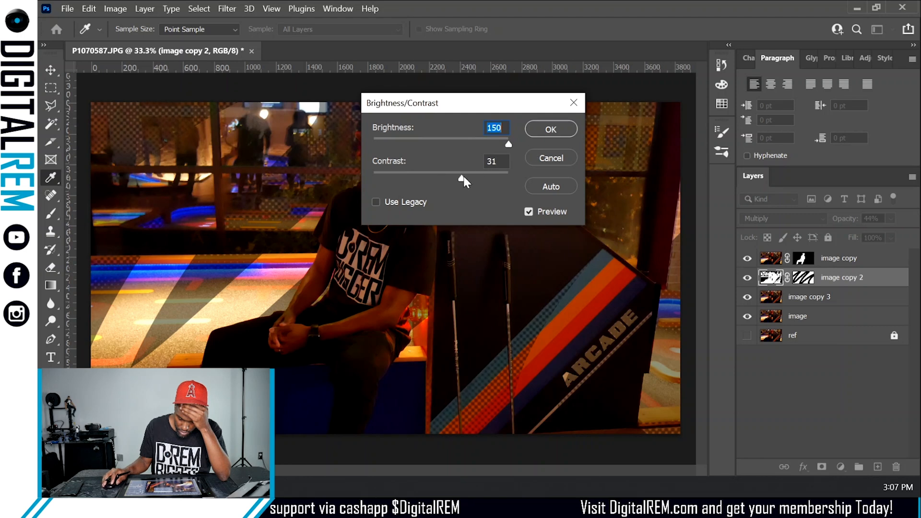
drag(498, 181, 377, 176)
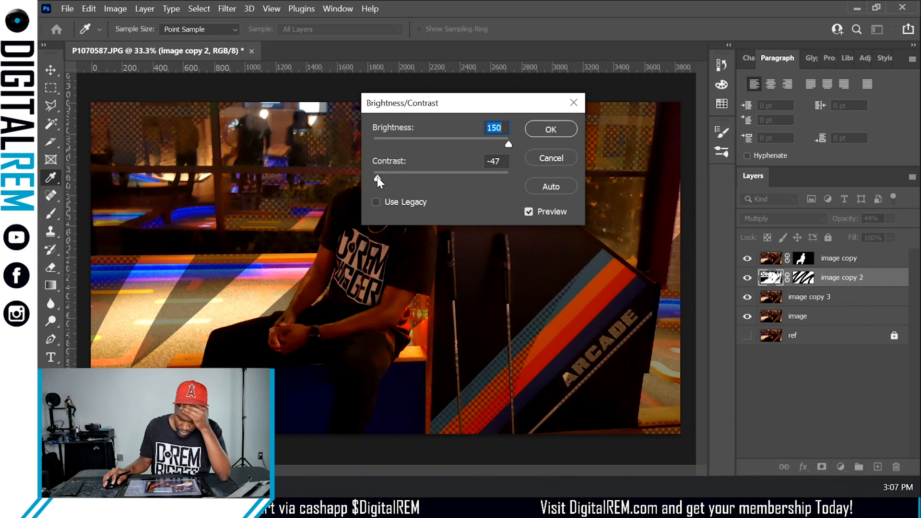
click(460, 174)
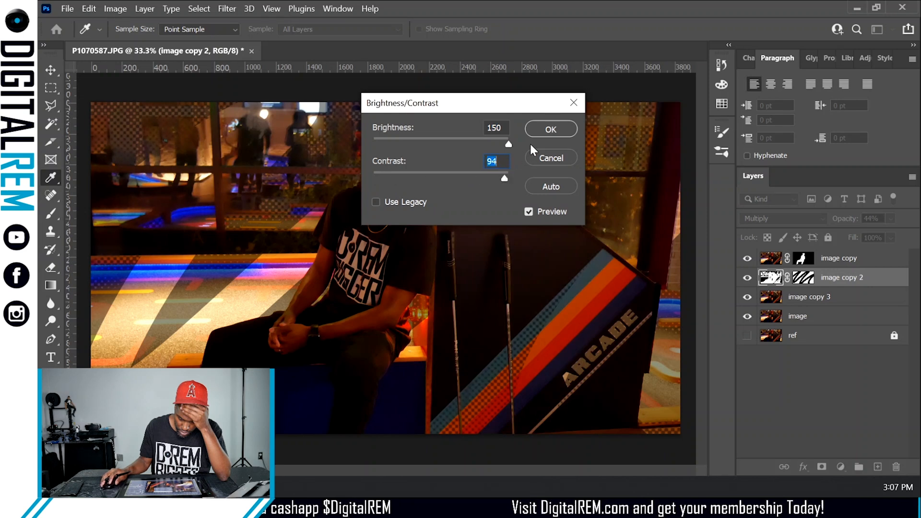
drag(477, 165, 437, 166)
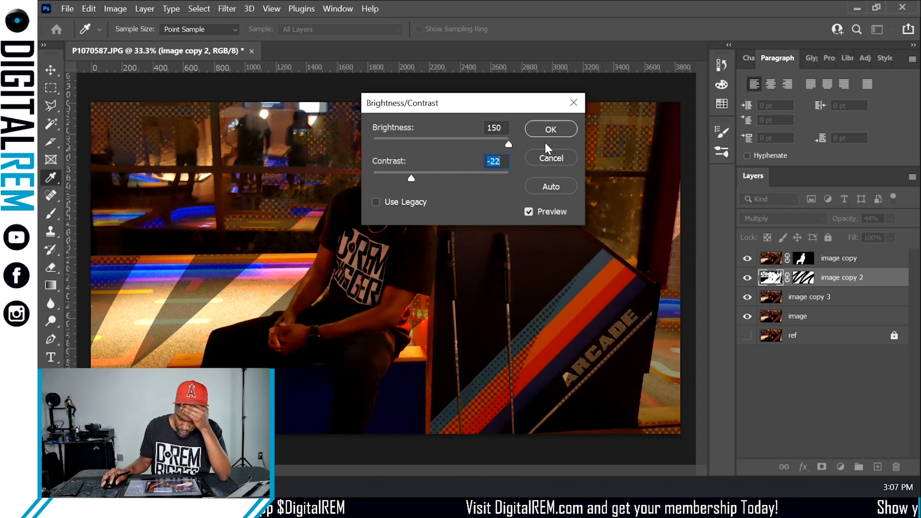
click(552, 160)
- Delete the layer mask from the image copy 2 layer
key(b)
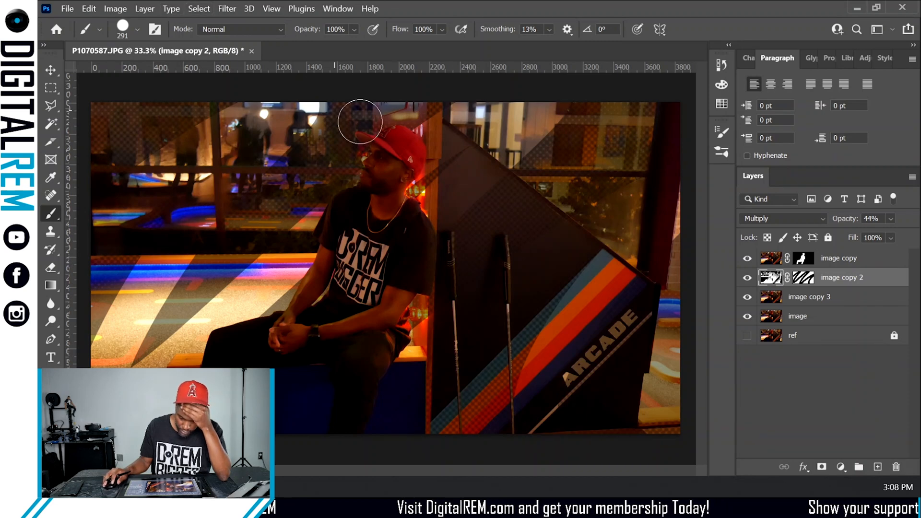
right_click(799, 283)
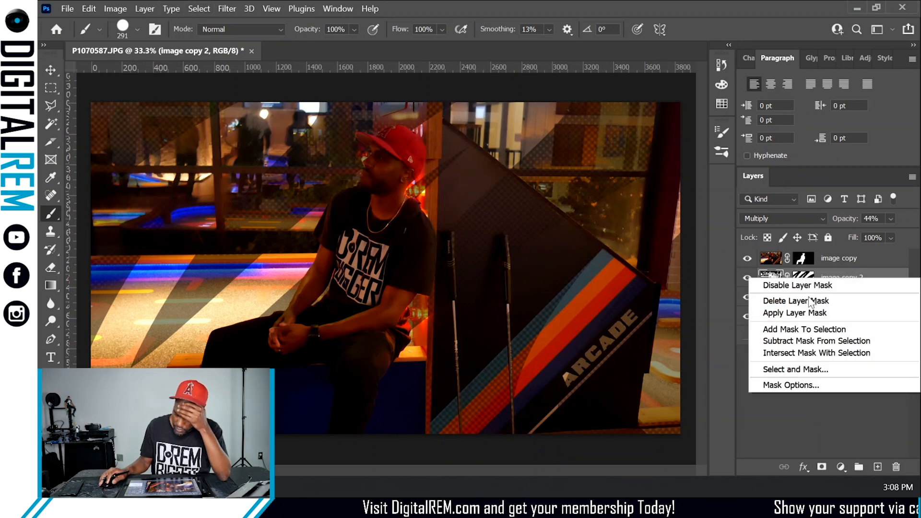
click(797, 302)
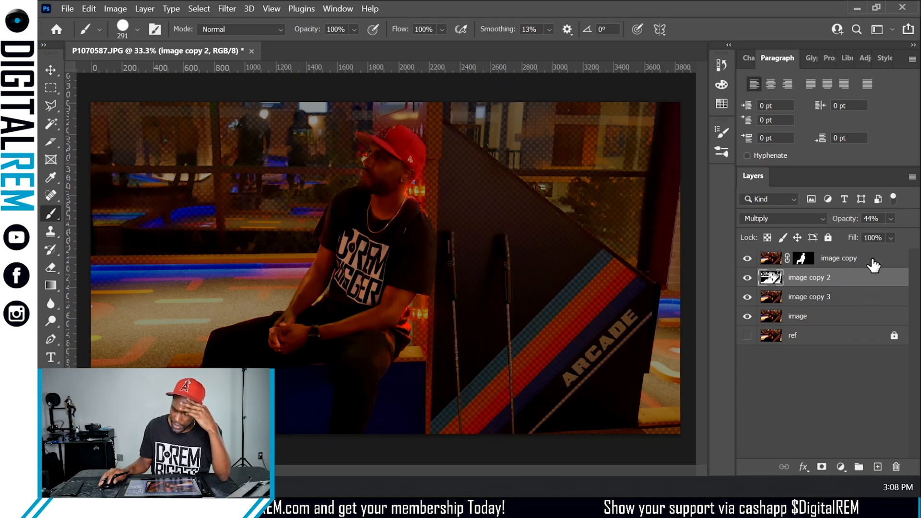
- Duplicate the masked image copy layer
drag(879, 264, 877, 467)
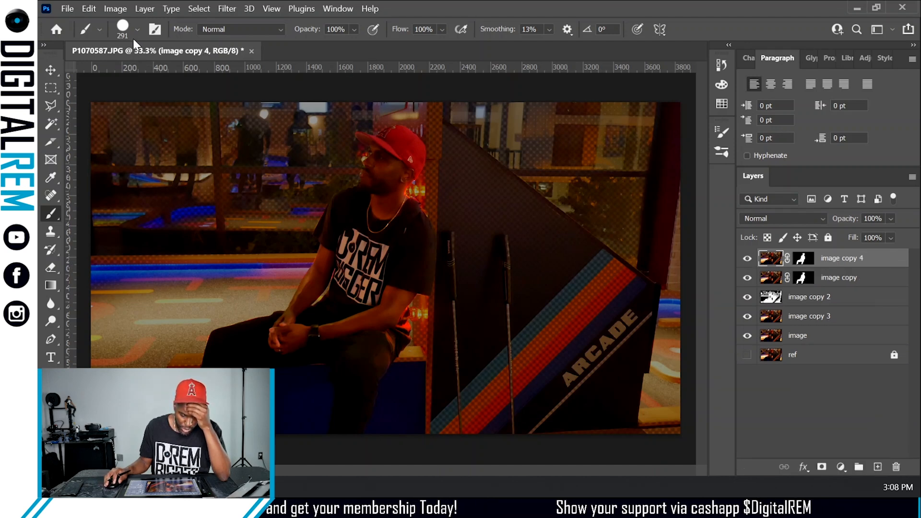
- Apply Levels to image copy 4 with input levels 3, 1.07 and 222
click(116, 8)
mouse_move(174, 43)
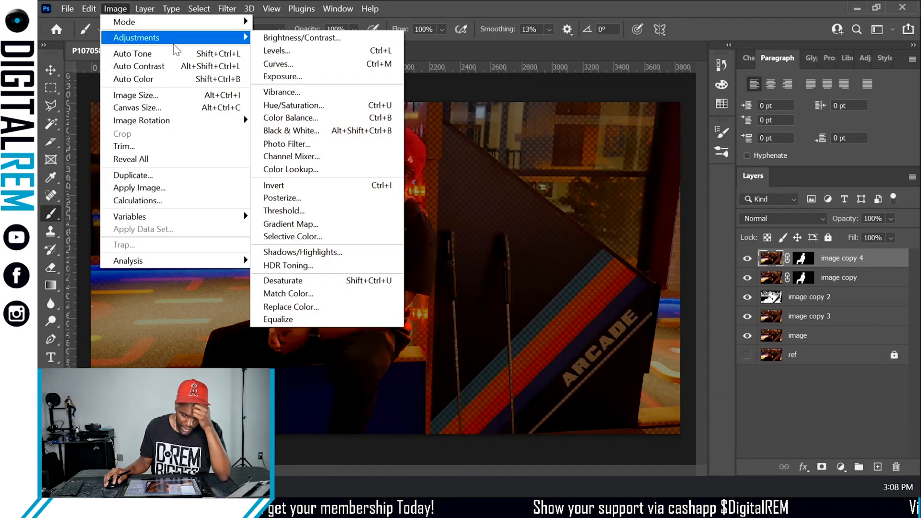
click(290, 50)
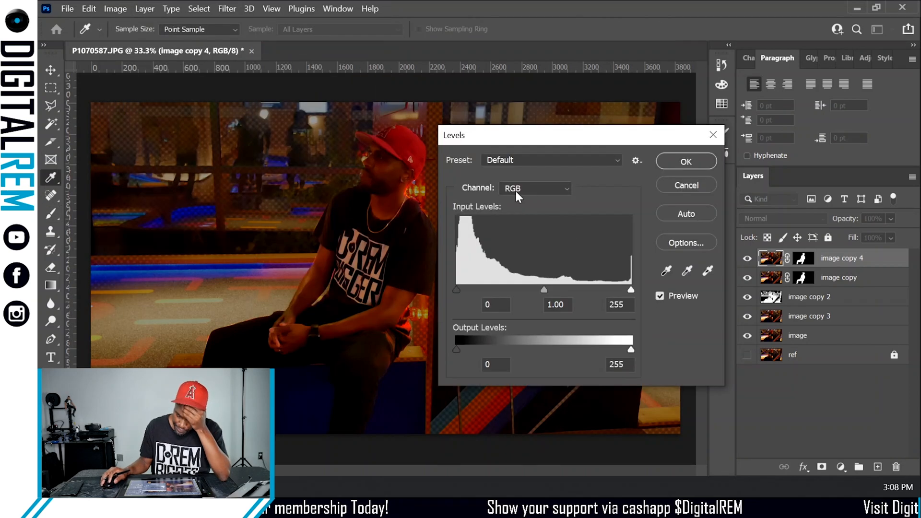
drag(456, 290, 453, 290)
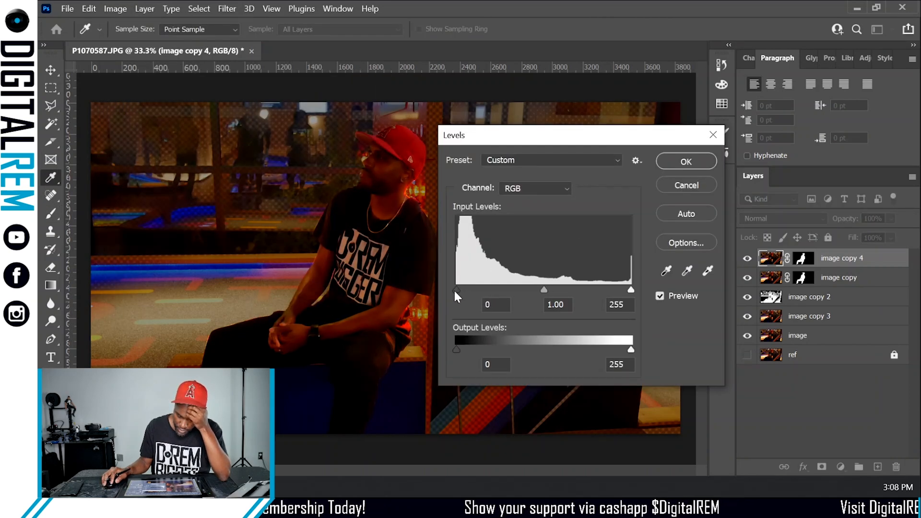
drag(540, 289, 528, 288)
drag(629, 289, 608, 286)
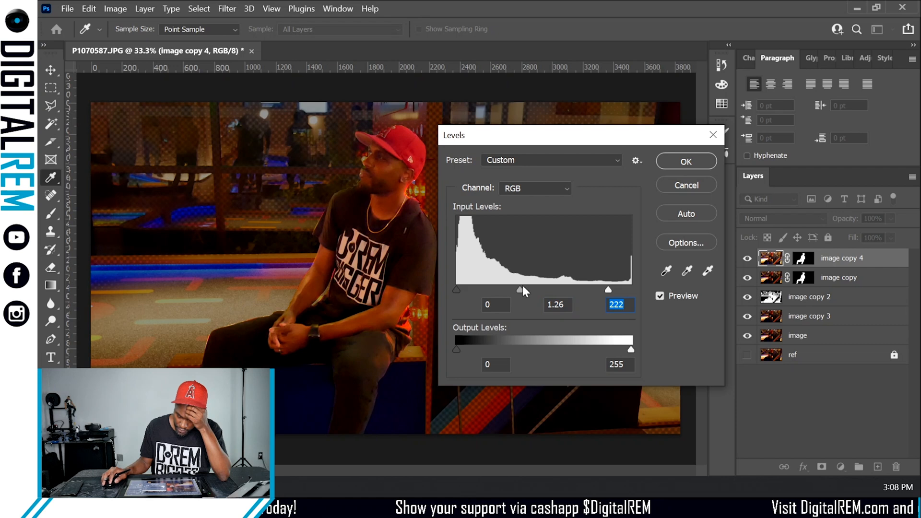
drag(522, 287, 528, 286)
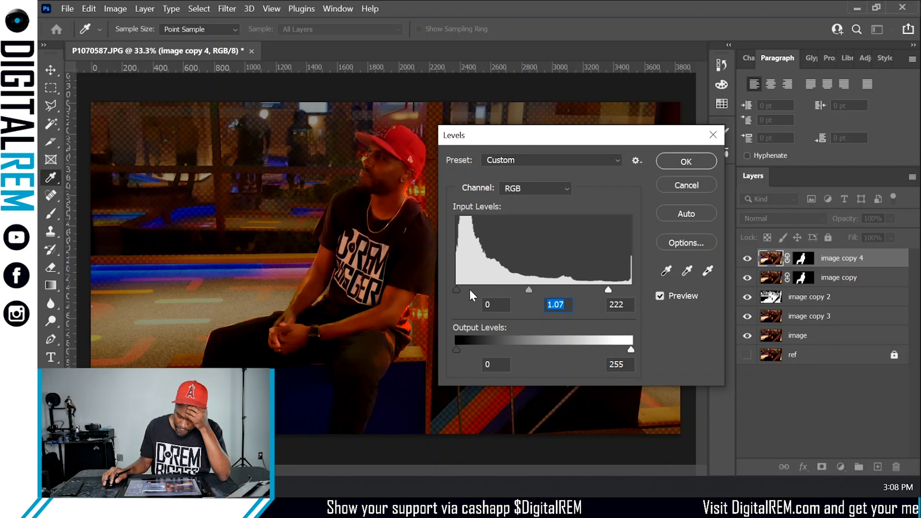
drag(457, 288, 458, 289)
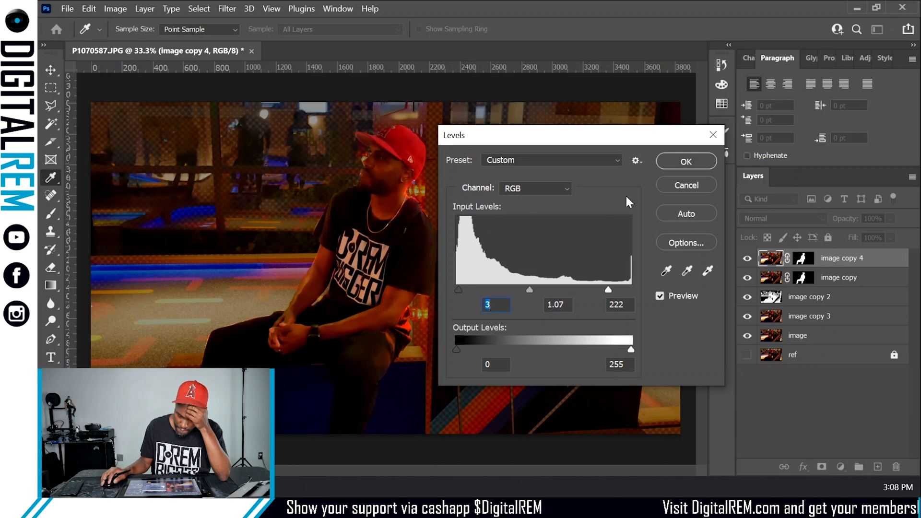
click(686, 161)
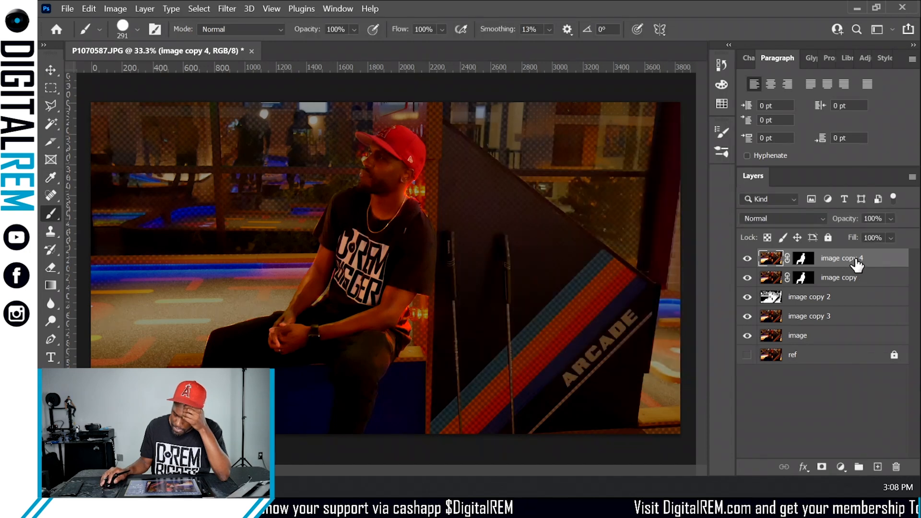
- Compare blend modes on the image copy 4 layer and set it to Screen
click(746, 259)
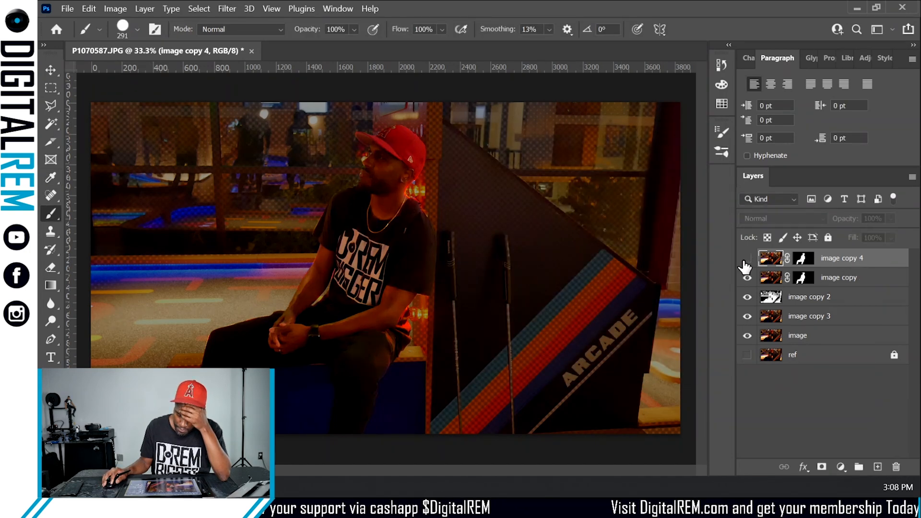
click(745, 260)
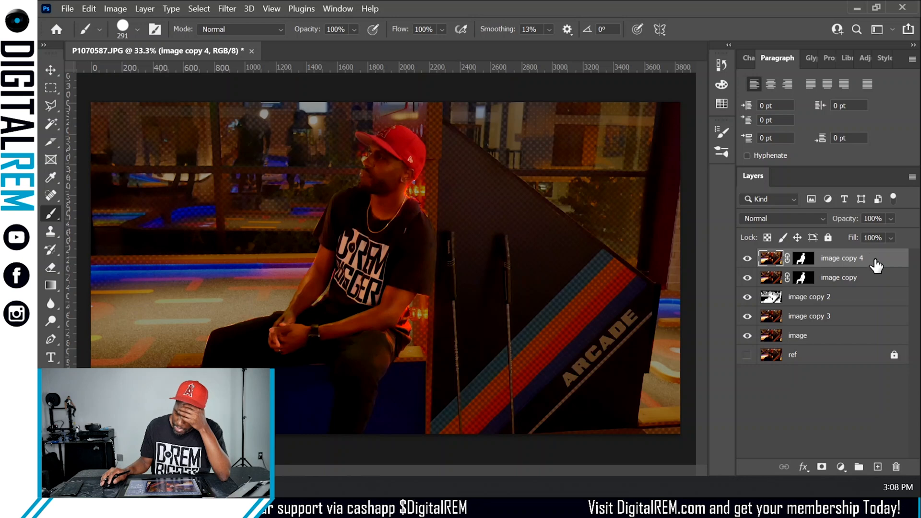
click(777, 219)
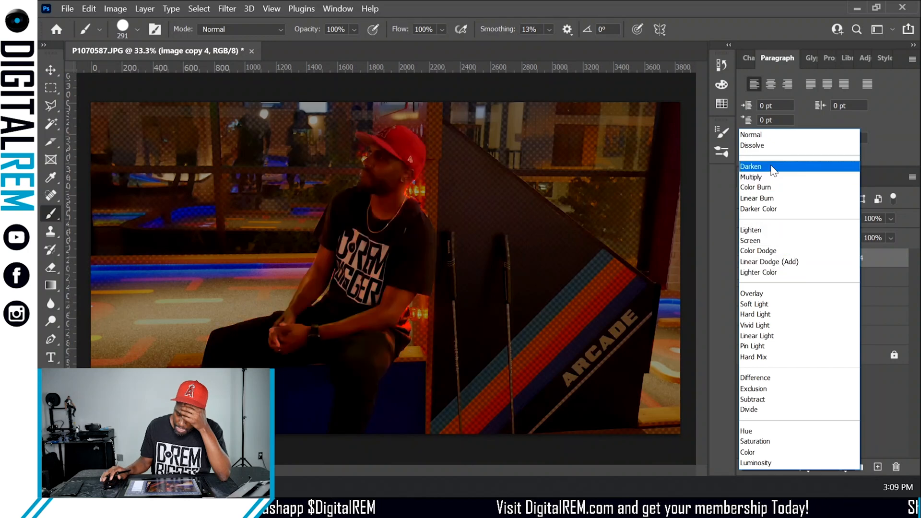
key(Down)
key(Down)
key(Down)
key(Down)
key(Down)
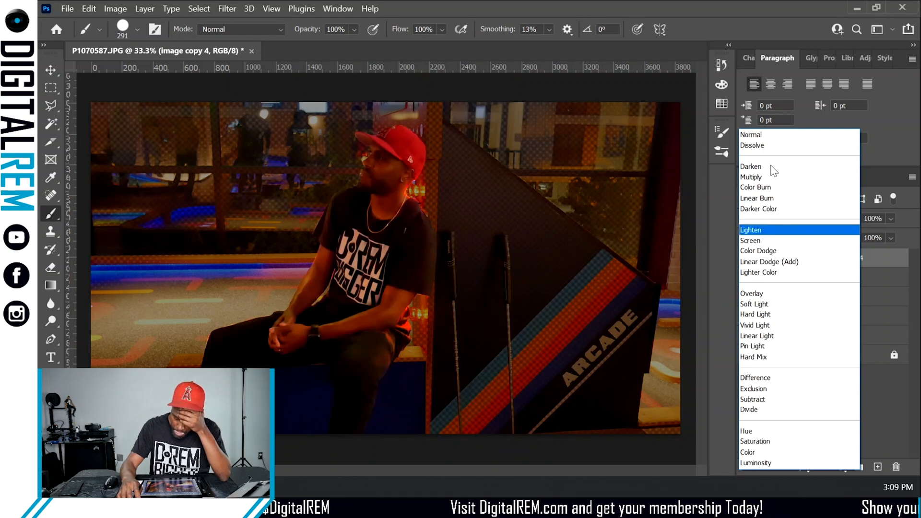
key(Down)
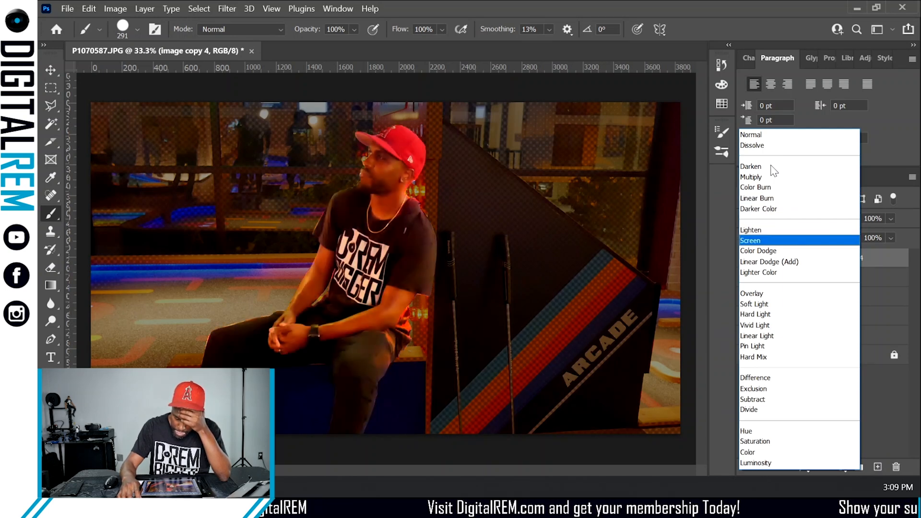
key(Up)
key(Down)
key(Down)
key(Up)
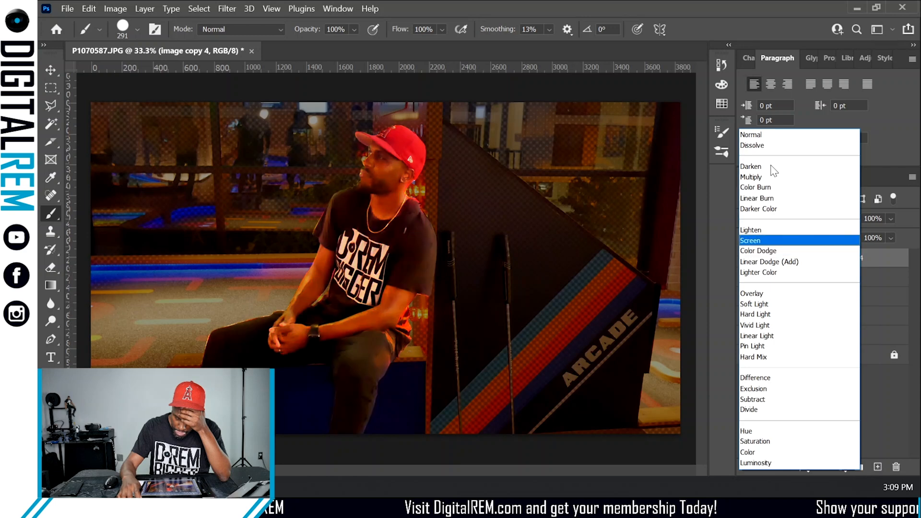
key(Down)
key(Down)
key(Down)
key(Down)
key(Down)
key(Down)
key(Down)
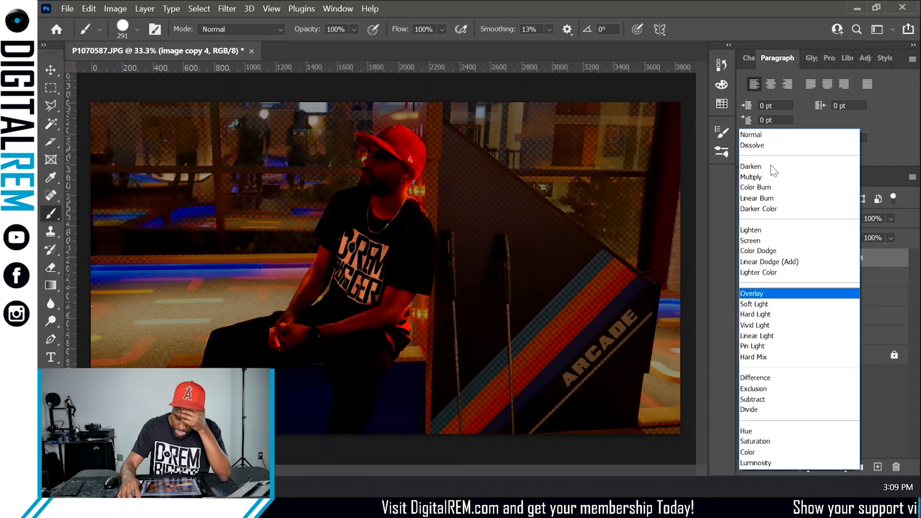
key(Down)
key(Down)
key(Down)
key(Down)
key(Down)
key(Down)
key(Down)
key(Down)
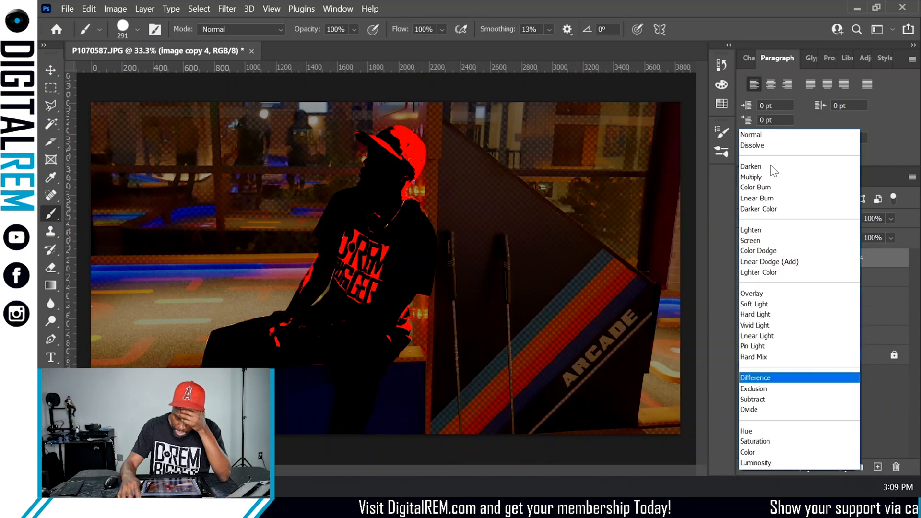
key(Down)
key(Down)
key(Down)
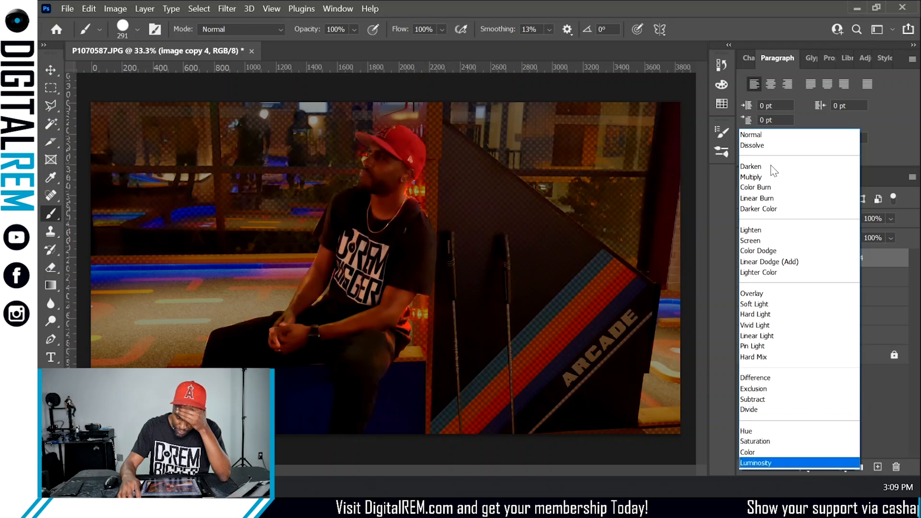
key(Up)
key(Up)
key(Up)
key(Up)
key(Up)
key(Up)
key(Up)
key(Up)
key(Up)
key(Up)
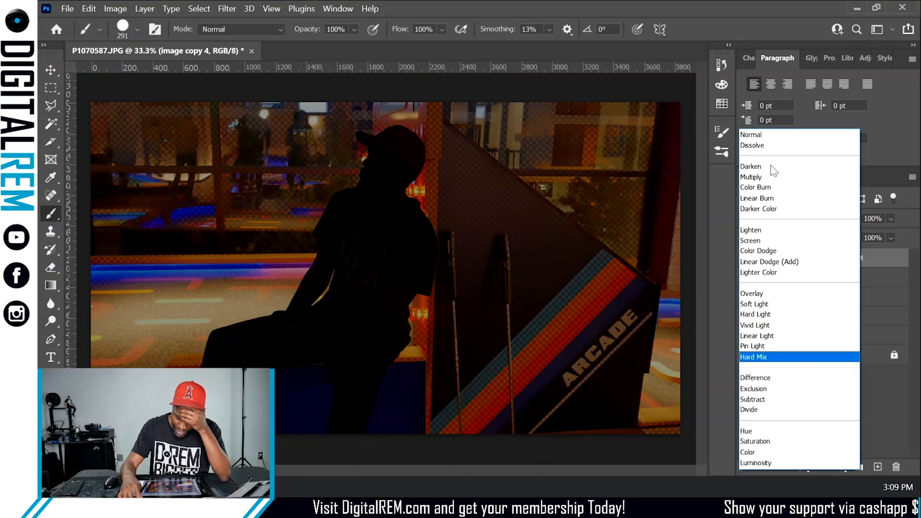
key(Up)
key(Up)
key(Up)
key(Up)
key(Up)
key(Up)
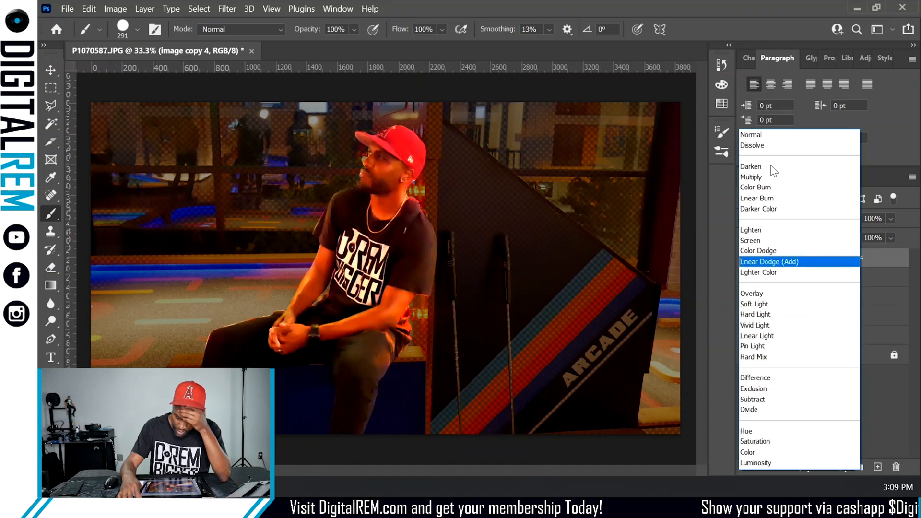
key(Up)
key(Up)
key(Up)
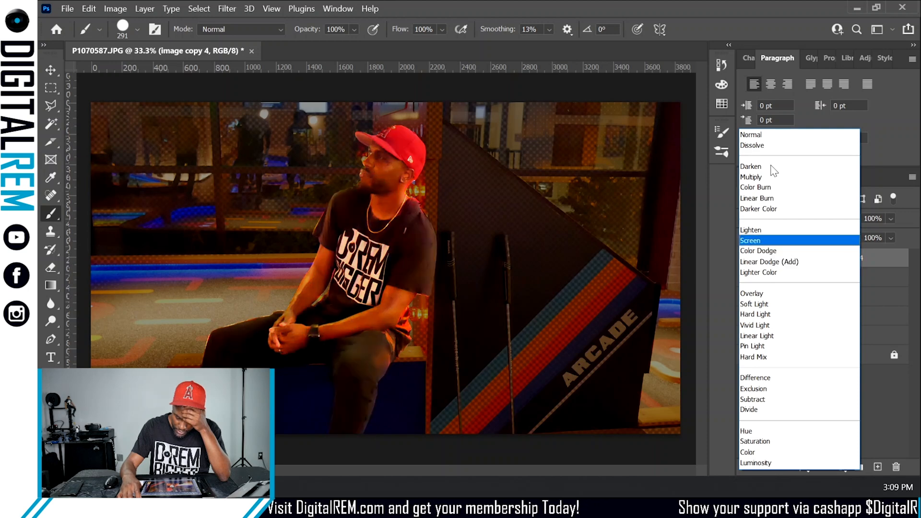
key(Up)
key(Up)
key(Up)
key(Up)
key(Up)
key(Up)
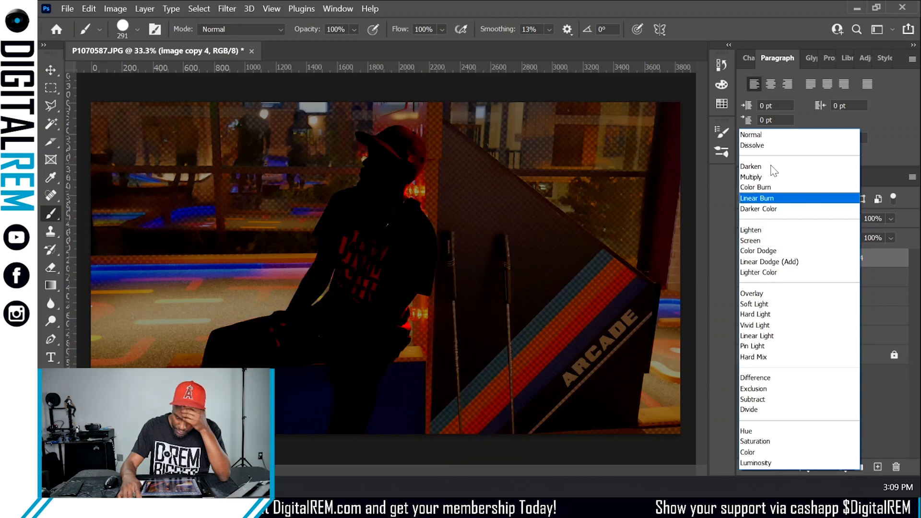
key(Up)
key(Down)
key(Down)
key(Down)
key(Down)
key(Down)
key(Down)
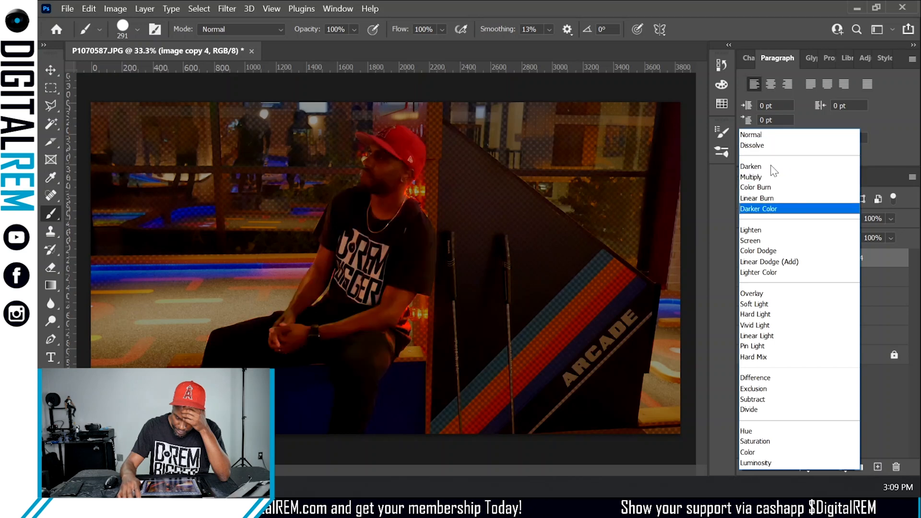
key(Down)
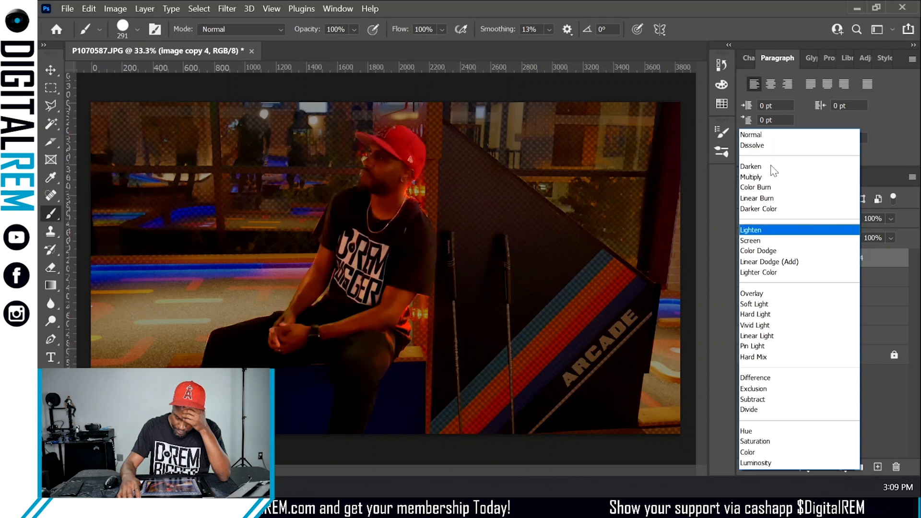
key(Down)
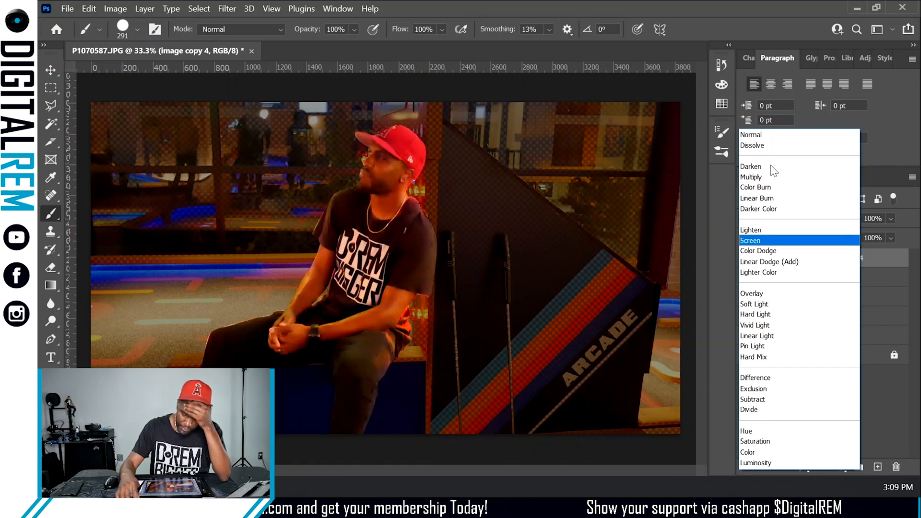
key(Return)
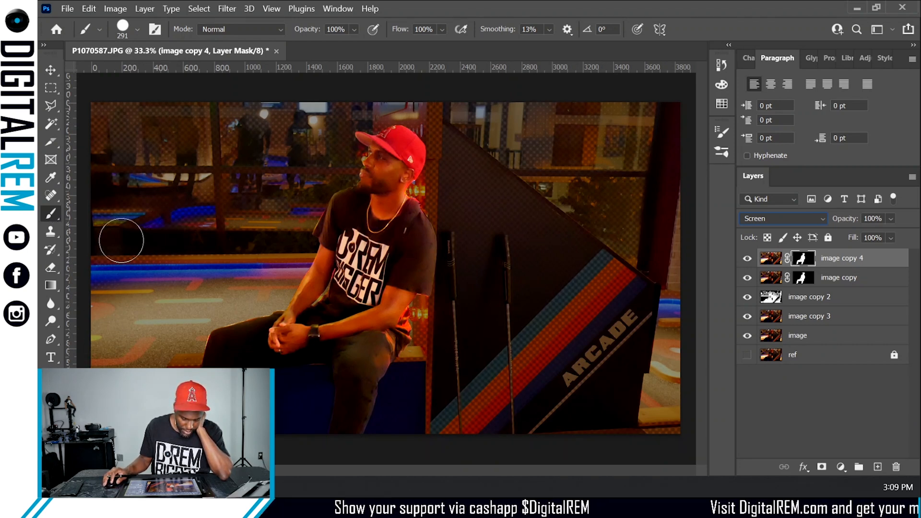
- Paint on image copy 4's layer mask over the man's neck with a 1% hardness, 114 px brush at 26% opacity
click(353, 30)
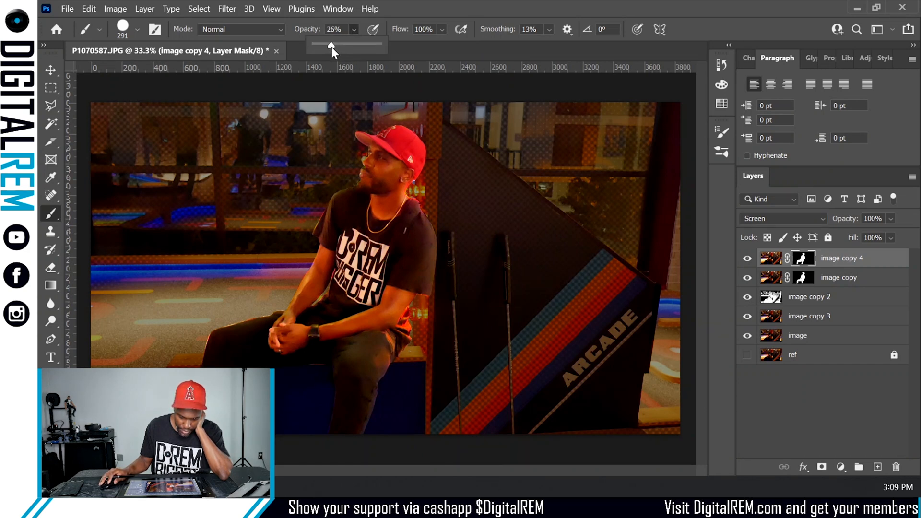
click(130, 29)
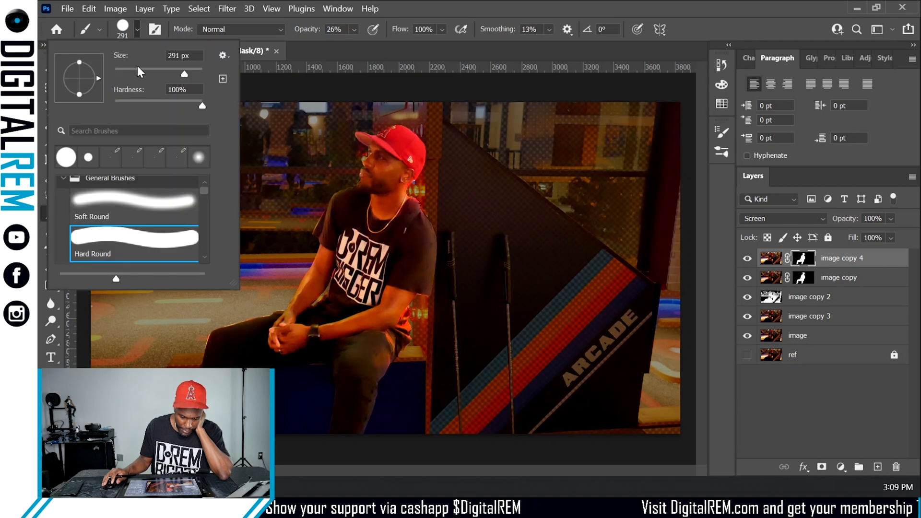
drag(171, 100, 132, 102)
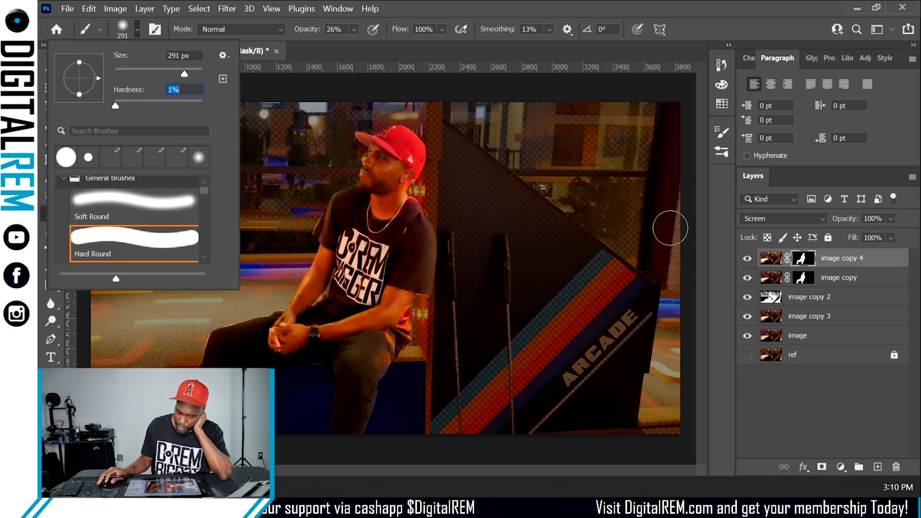
click(840, 413)
click(842, 418)
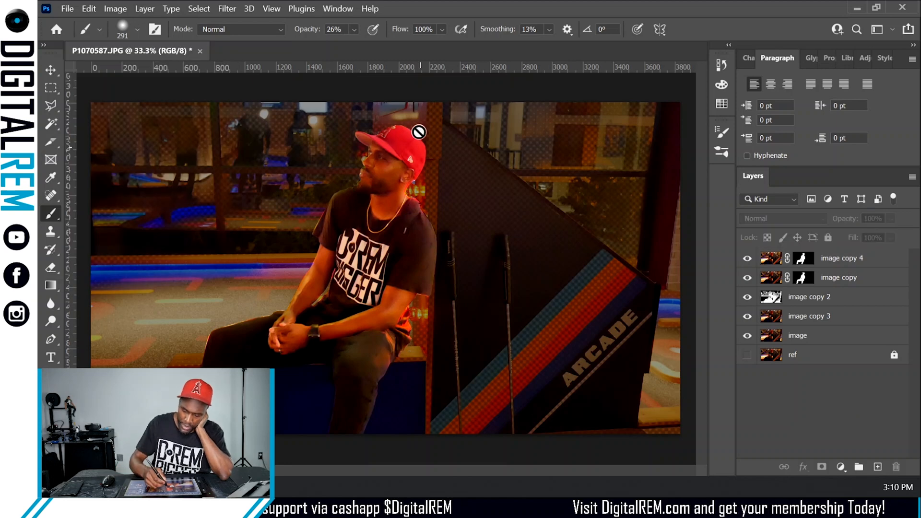
click(803, 263)
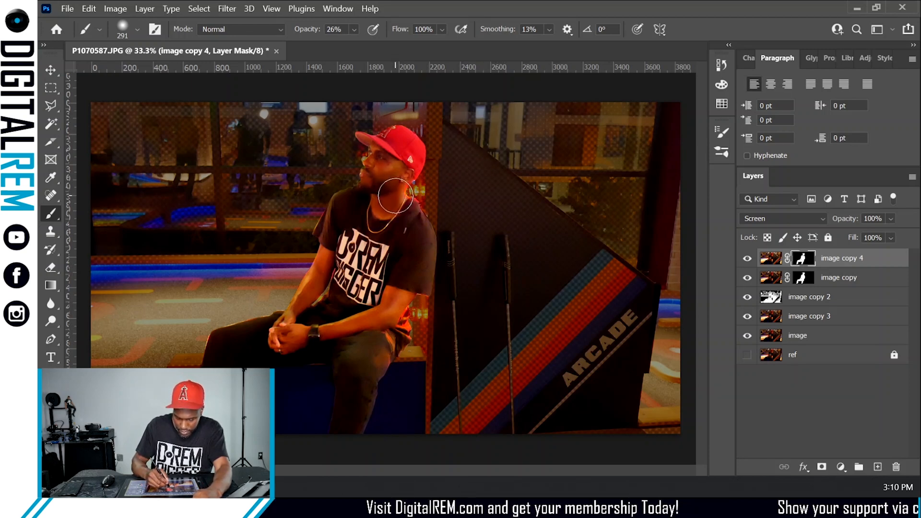
key(ctrl+plus)
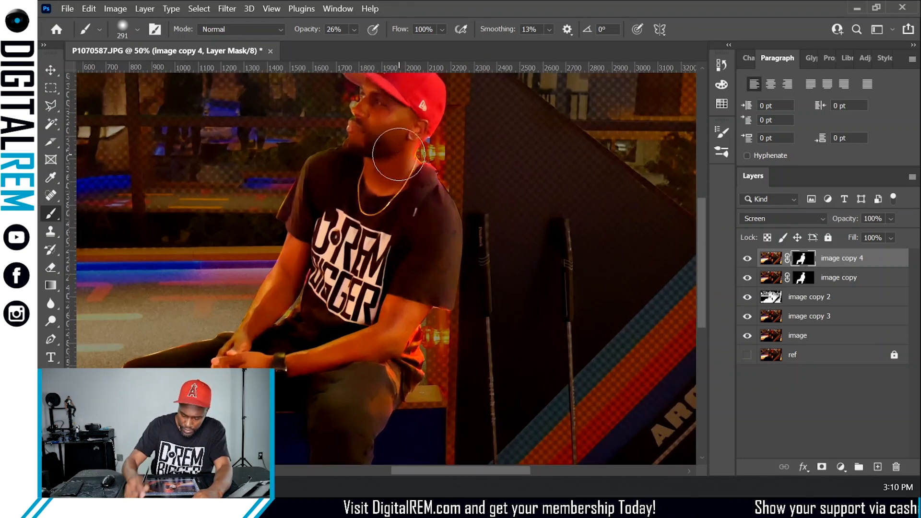
click(137, 29)
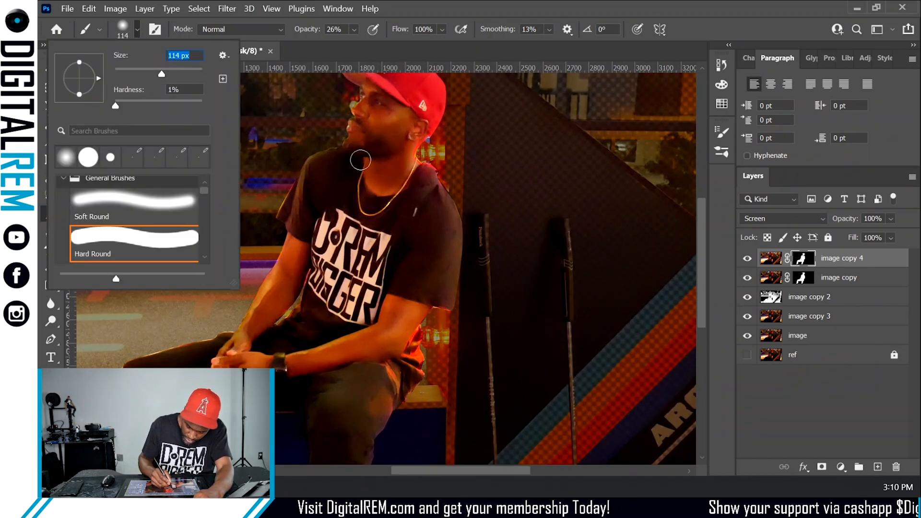
drag(356, 156, 426, 149)
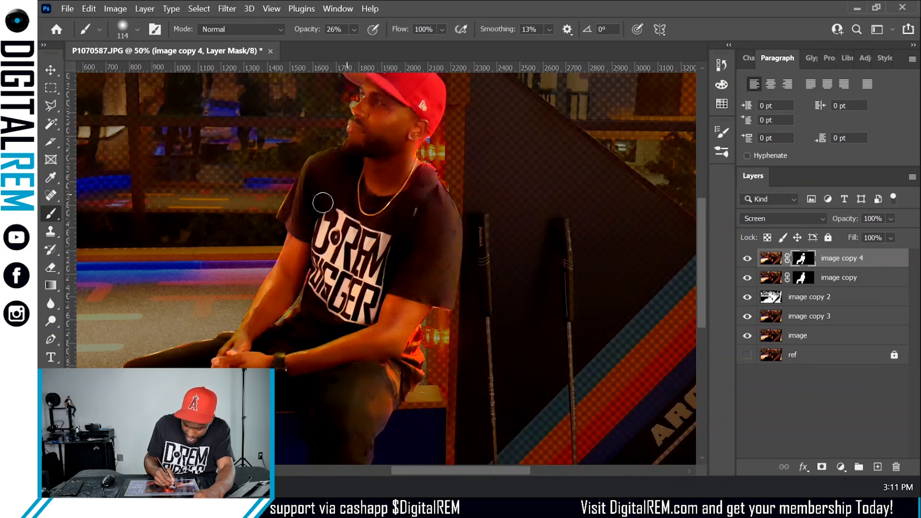
click(369, 169)
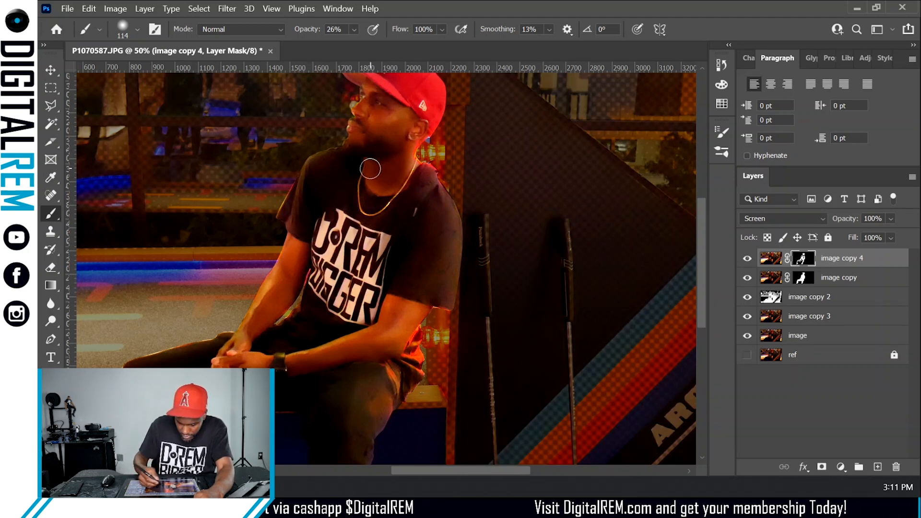
- Paint the mask over the man's shirt with the brush opacity lowered to 12%
click(353, 29)
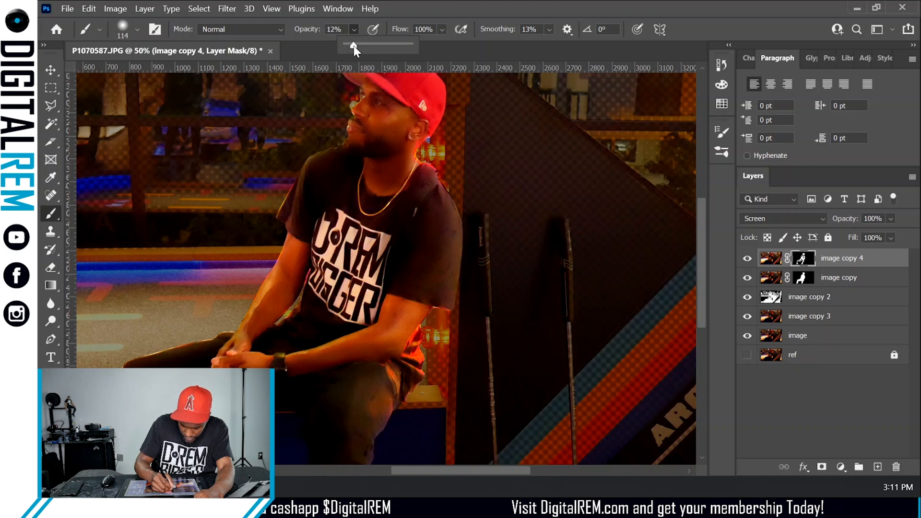
click(407, 235)
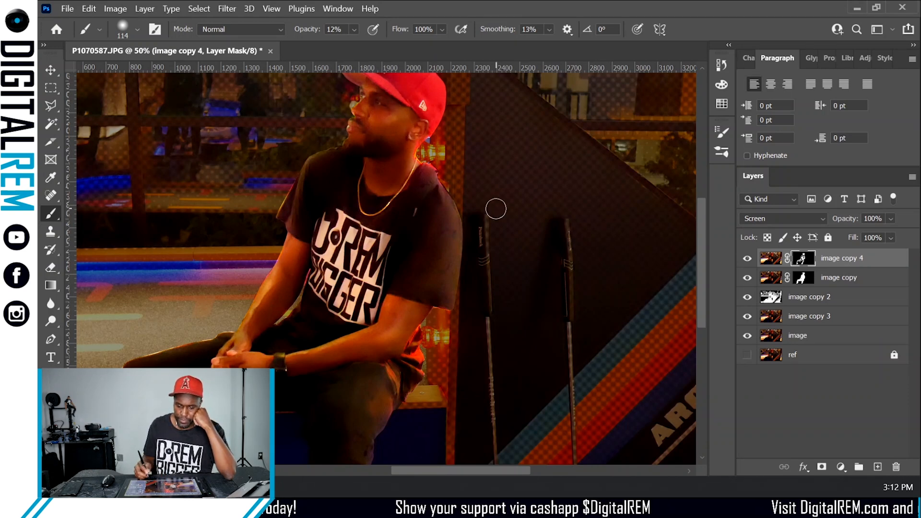
key(ctrl+minus)
key(ctrl+minus)
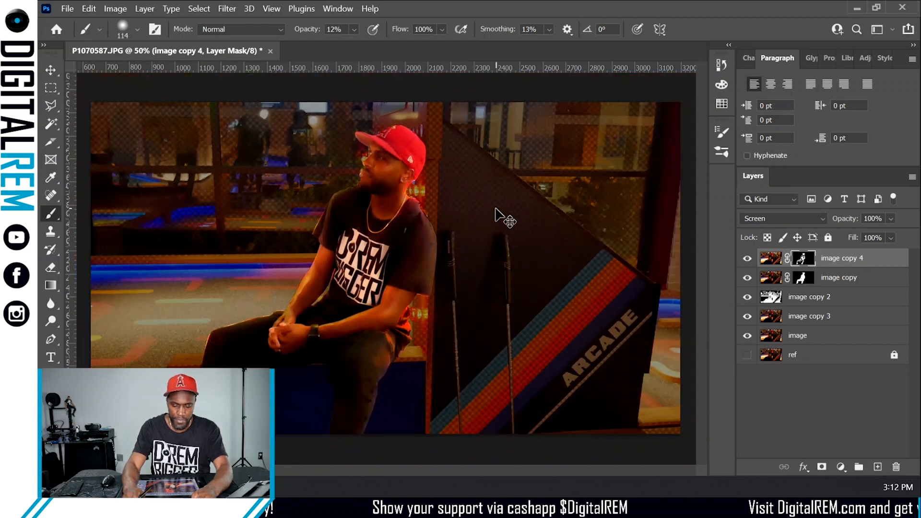
key(ctrl+plus)
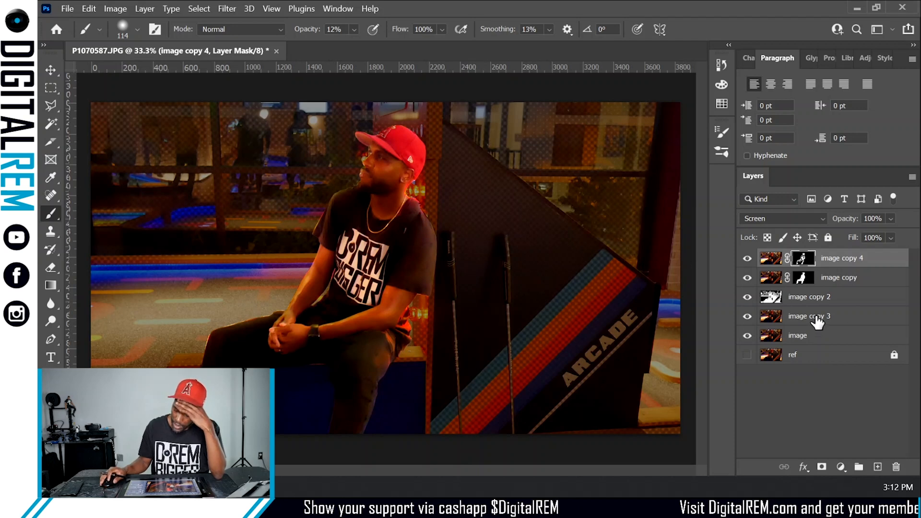
- Hide the image copy 2 layer and select the image copy 4 layer's image instead of its mask
click(748, 297)
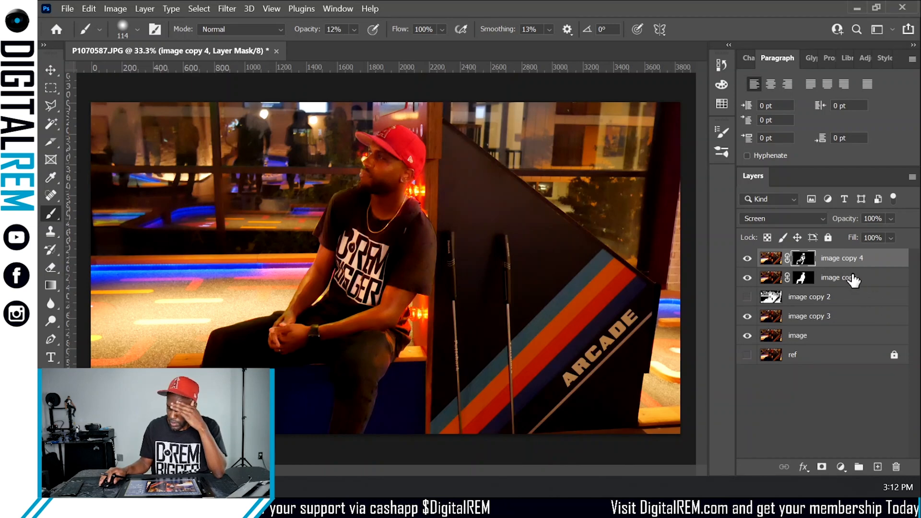
click(770, 259)
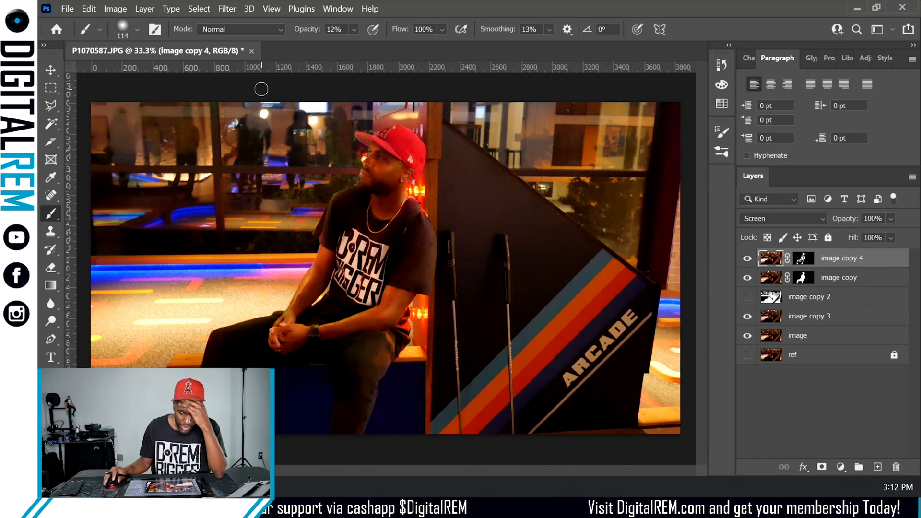
click(116, 9)
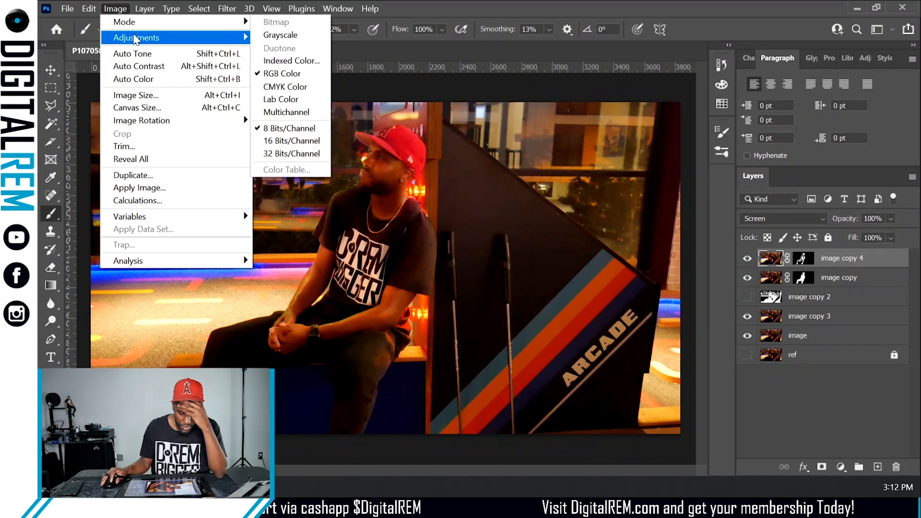
mouse_move(153, 42)
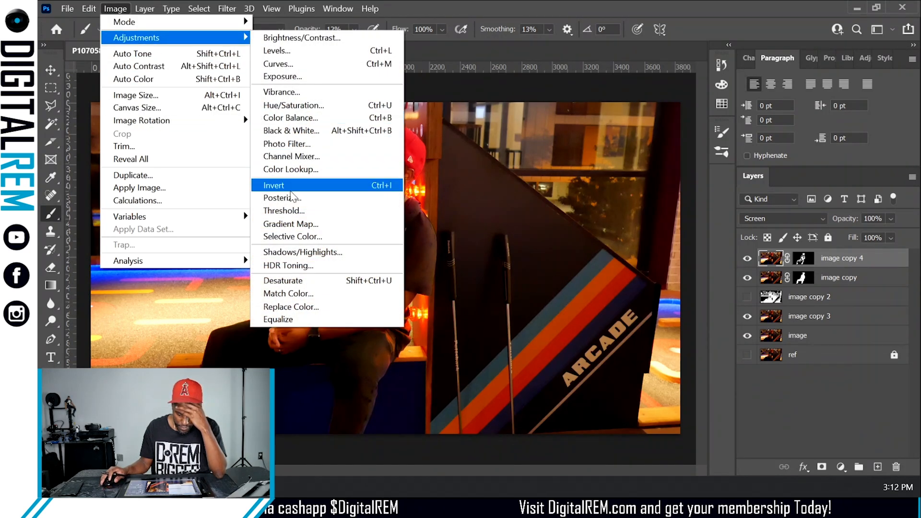
click(284, 265)
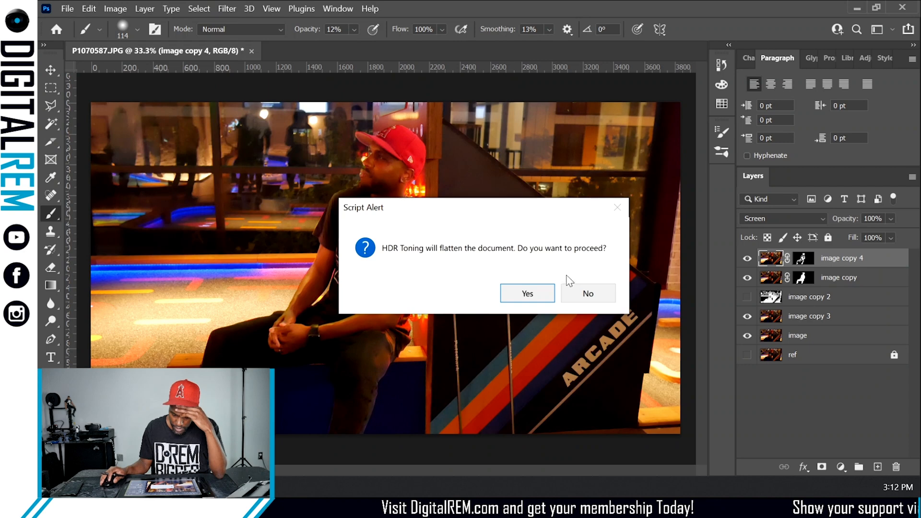
click(588, 294)
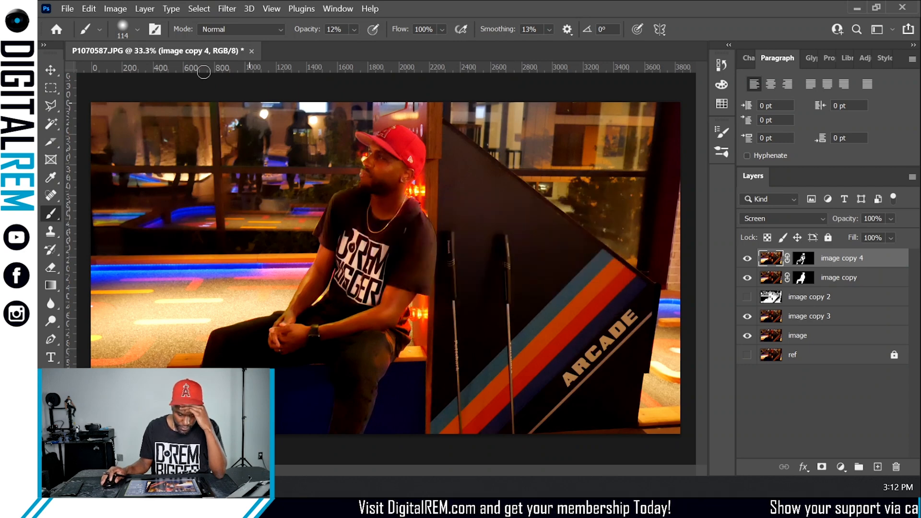
click(110, 14)
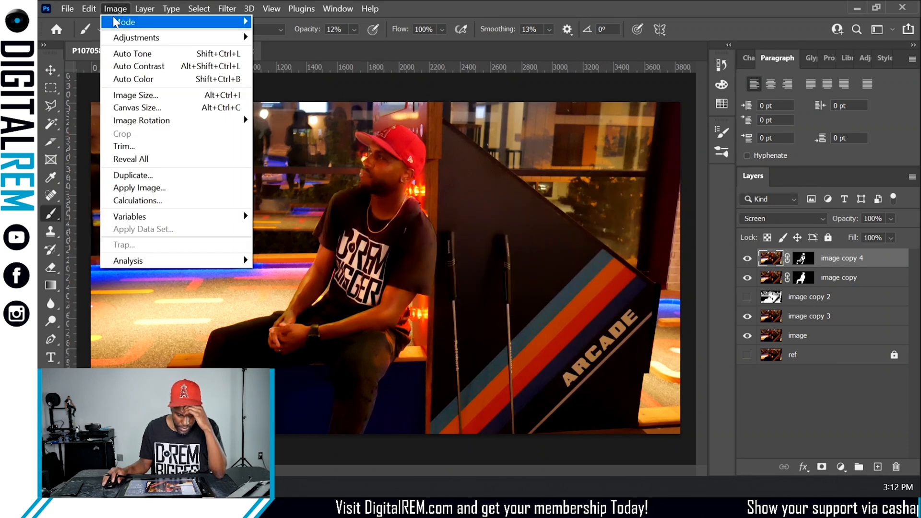
mouse_move(87, 8)
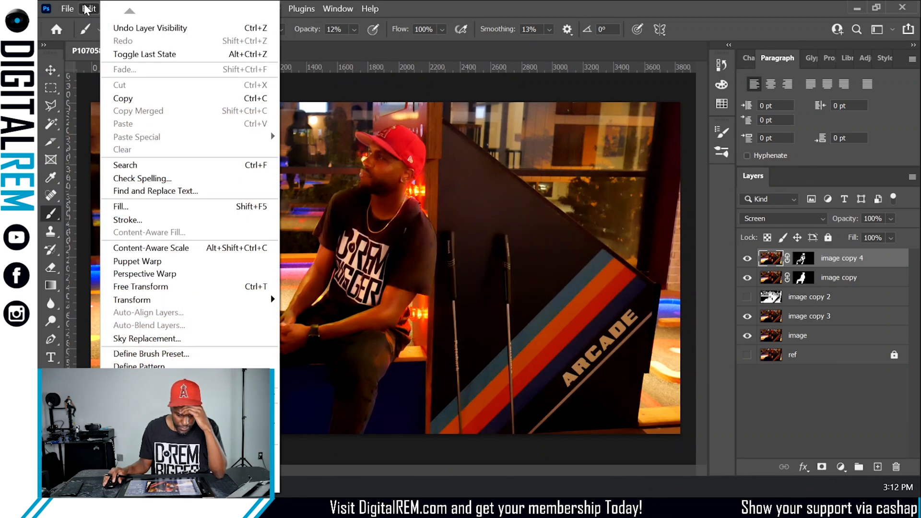
click(407, 22)
click(143, 9)
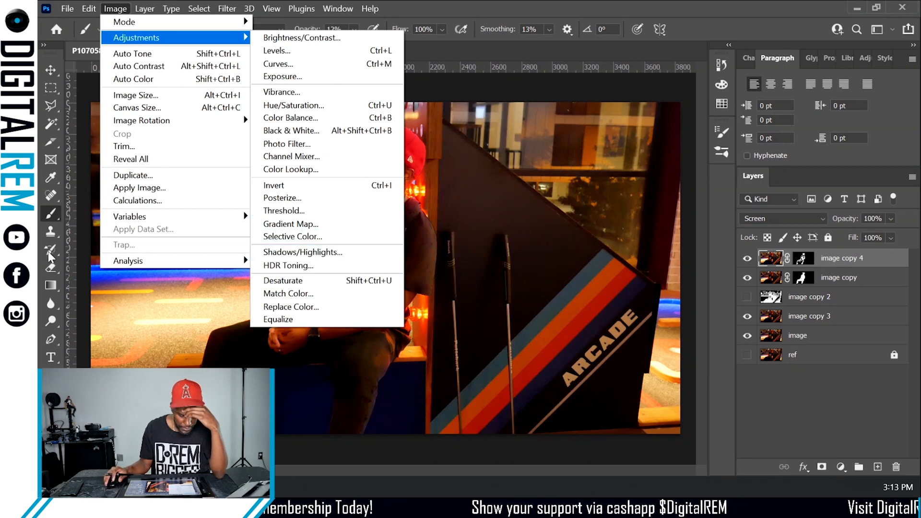
- Sharpen the man's face on image copy 4 with a 47 px Sharpen tool brush at 50% strength
click(53, 315)
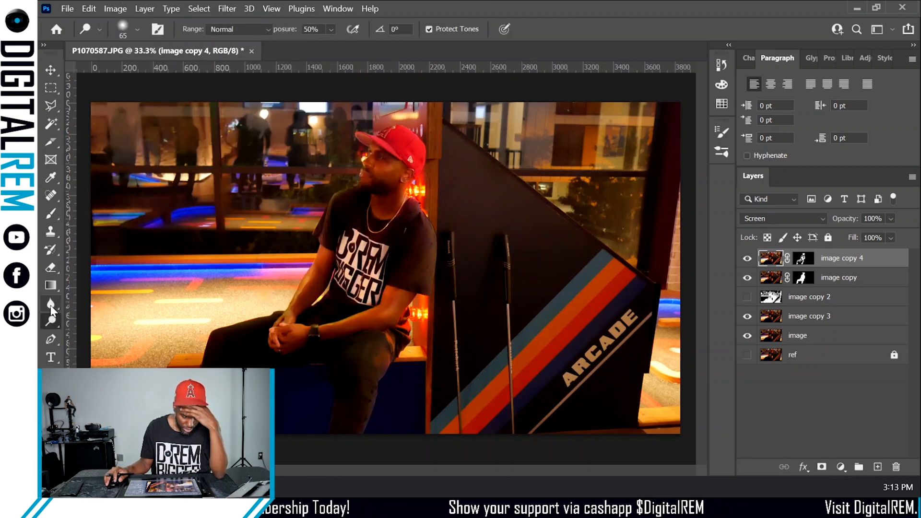
click(51, 307)
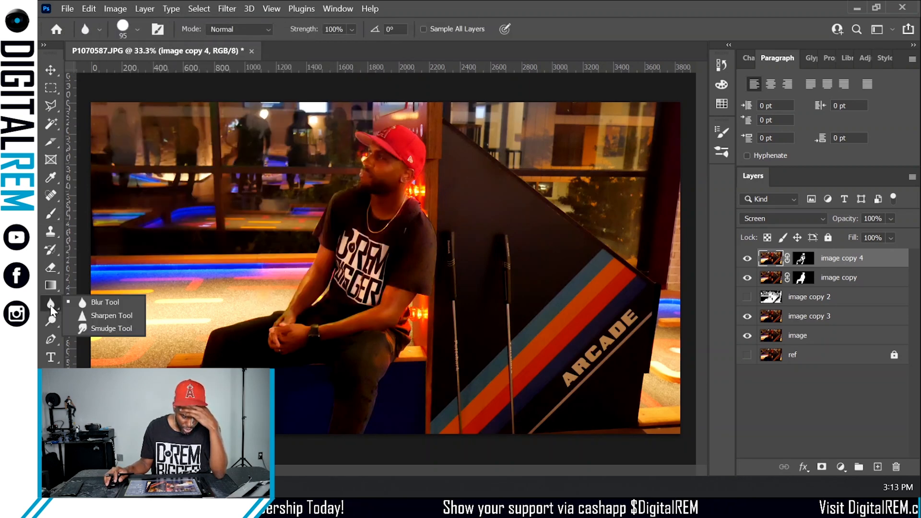
click(96, 315)
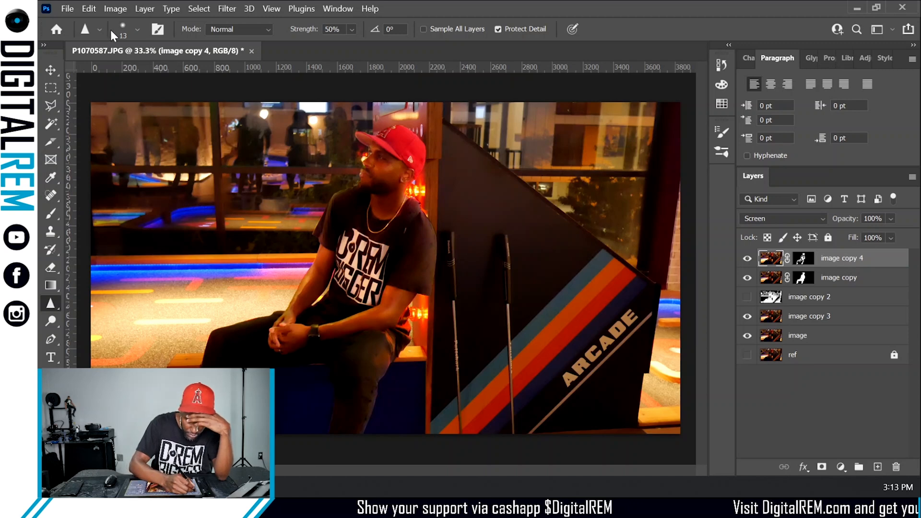
click(137, 30)
click(134, 69)
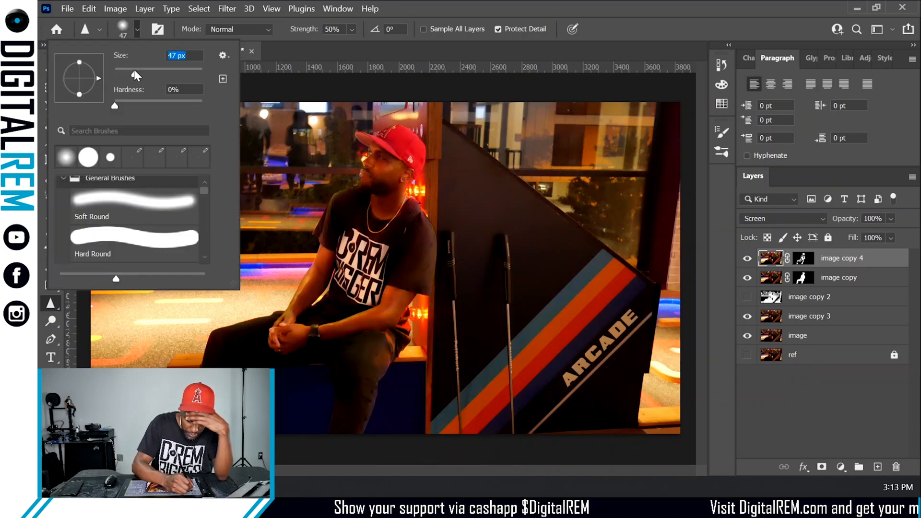
click(380, 160)
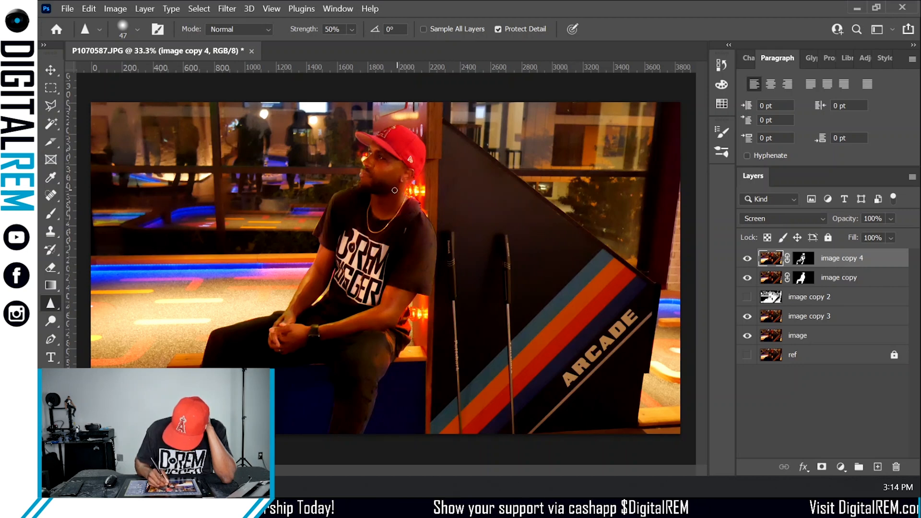
- Hide the image copy layer and toggle image copy 4's visibility on and off to compare the result
click(746, 277)
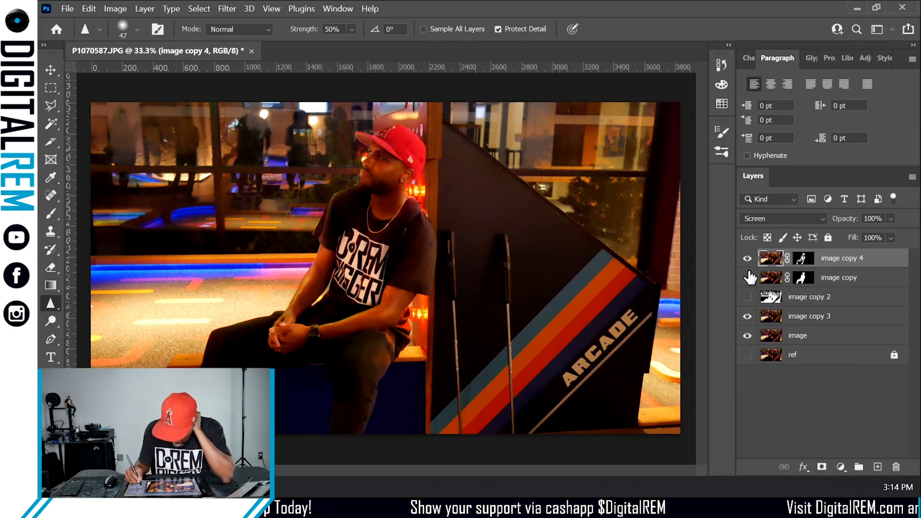
click(747, 259)
click(747, 262)
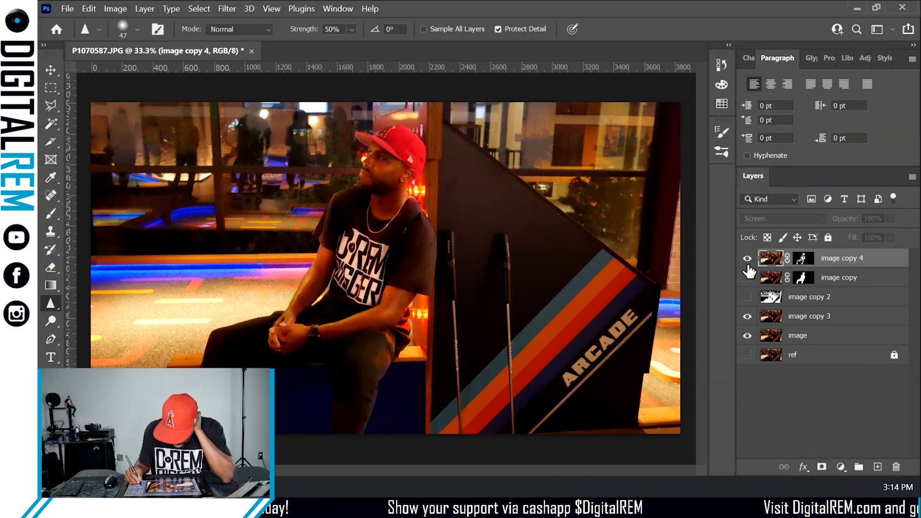
click(748, 262)
click(747, 260)
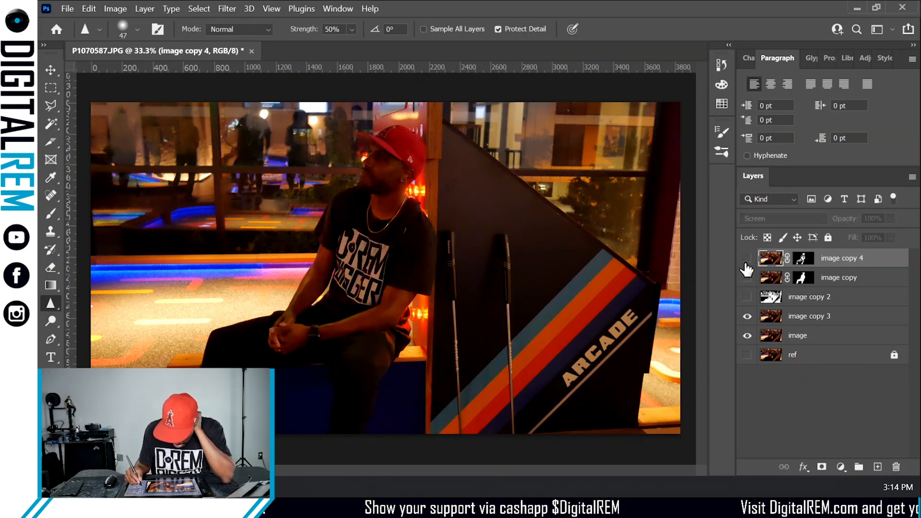
click(747, 261)
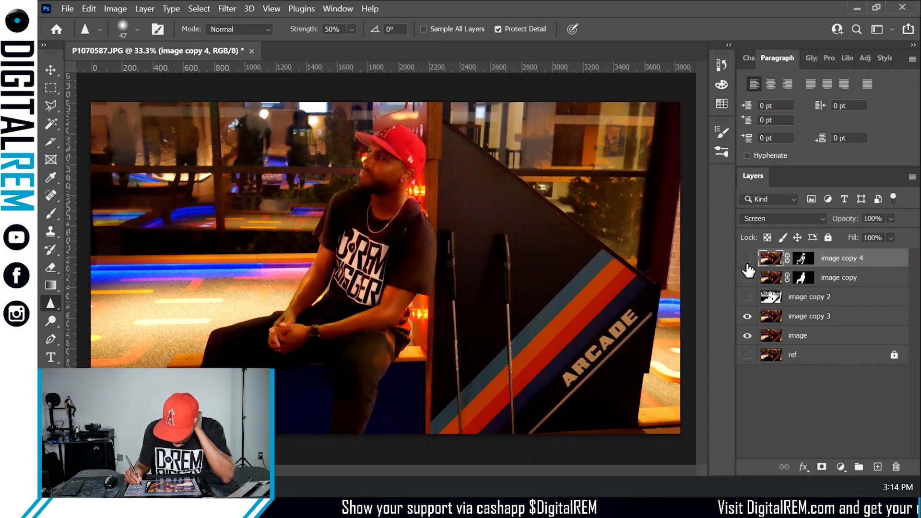
click(747, 262)
click(747, 261)
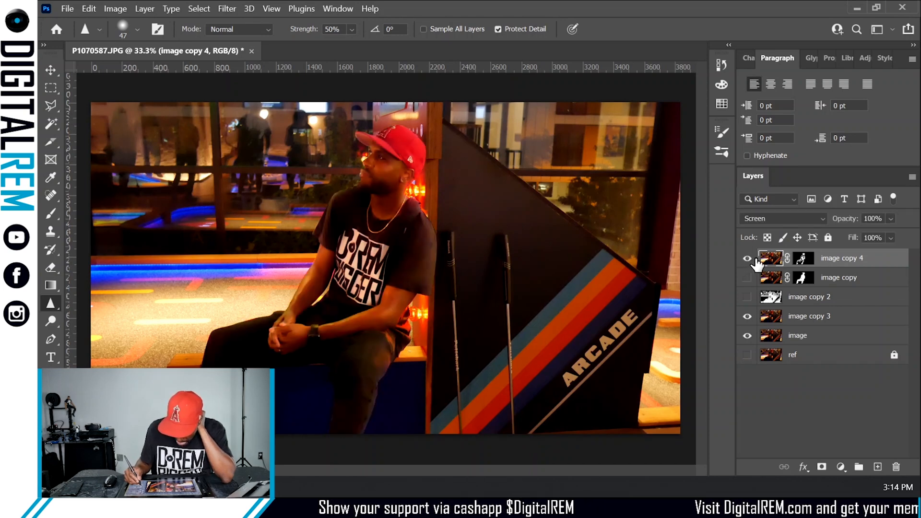
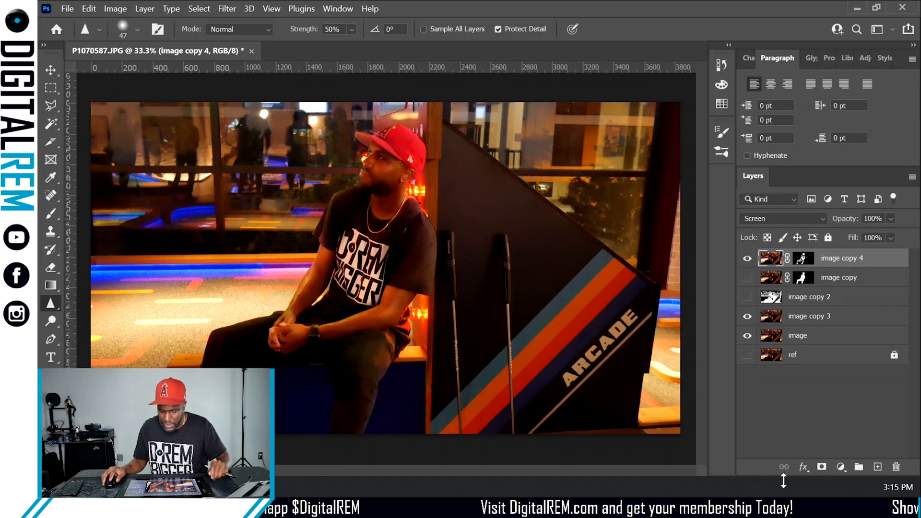
- Compare the composite by toggling the image copy 4 layer's visibility off and on again
click(746, 258)
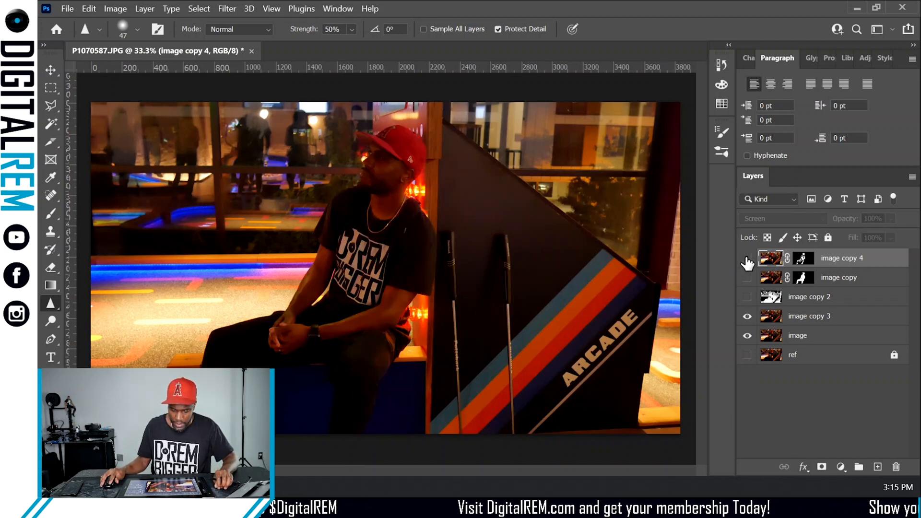
click(747, 258)
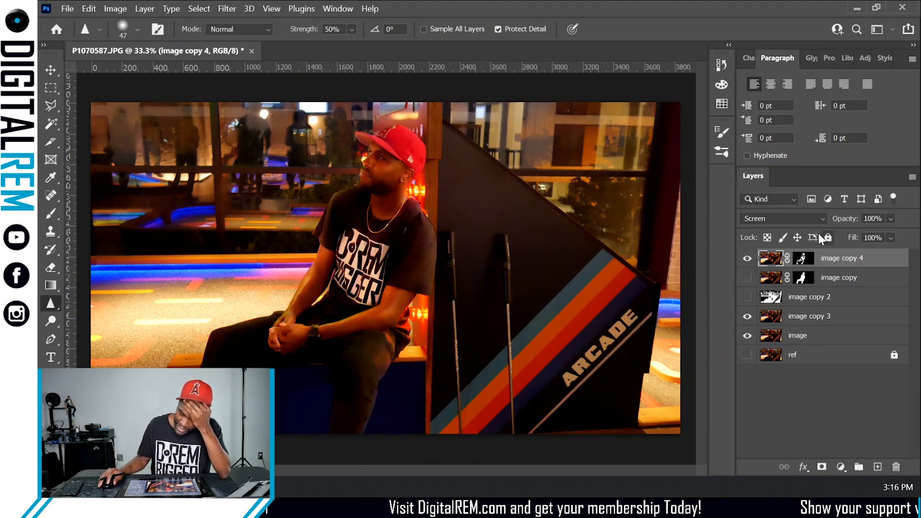
double_click(855, 260)
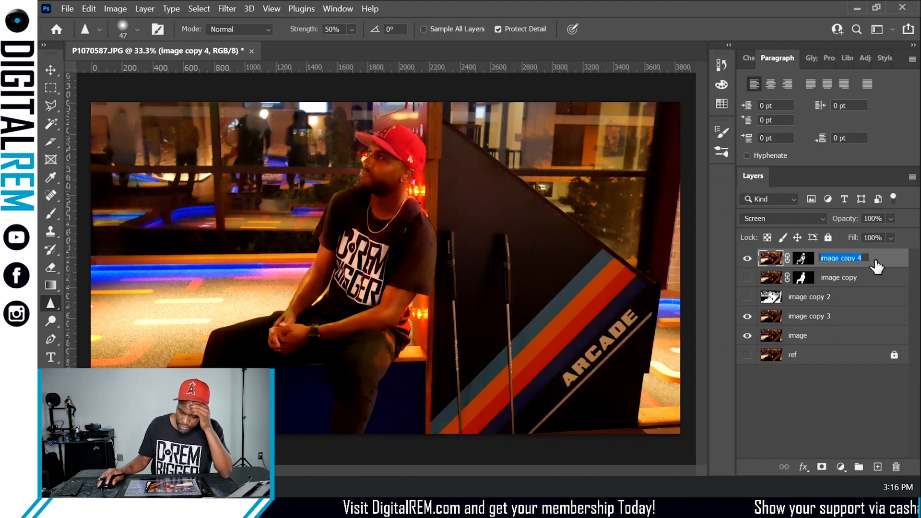
click(876, 261)
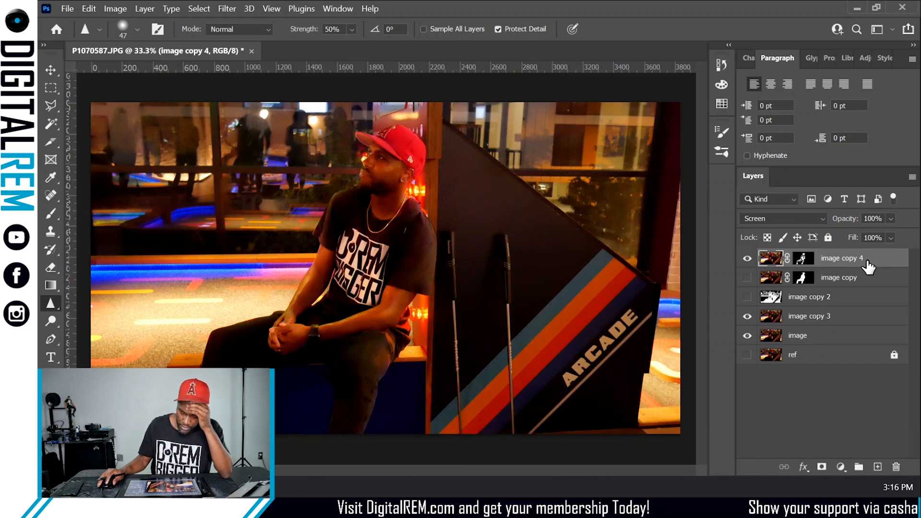
click(747, 259)
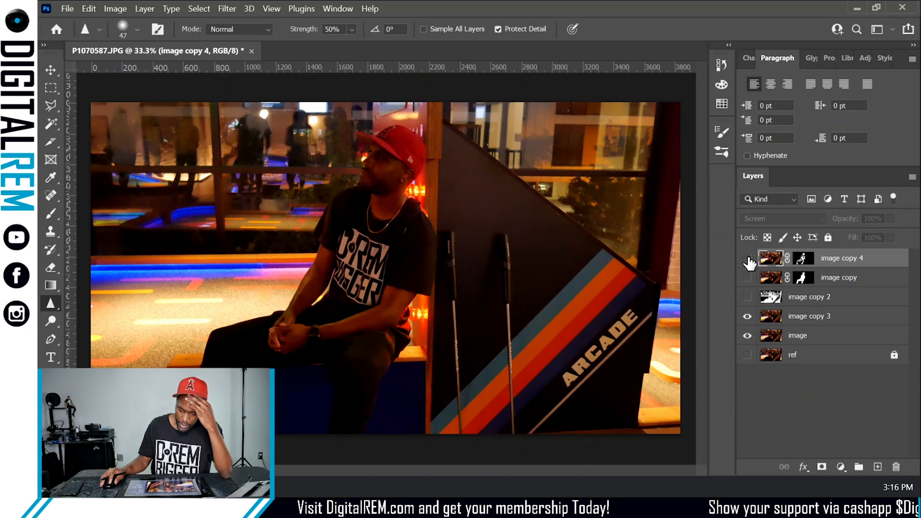
click(747, 259)
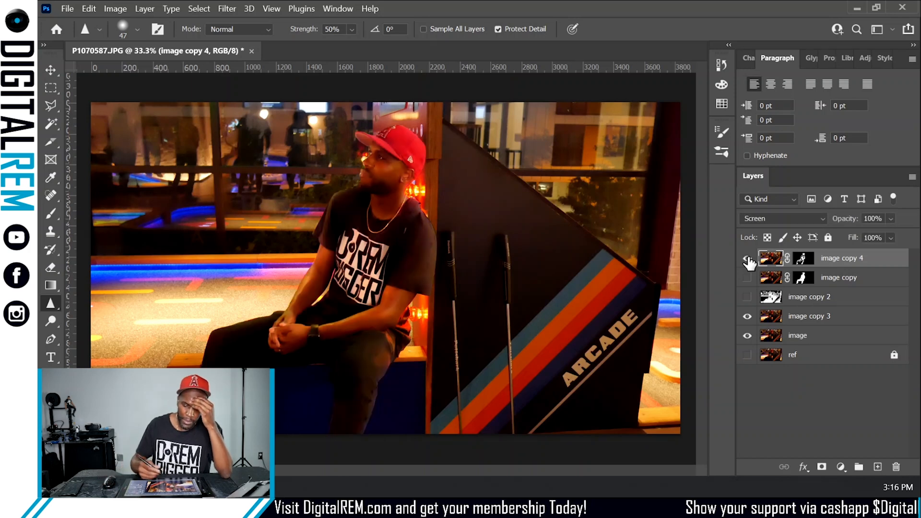
- Show the image copy 2 and image copy layers again
click(748, 298)
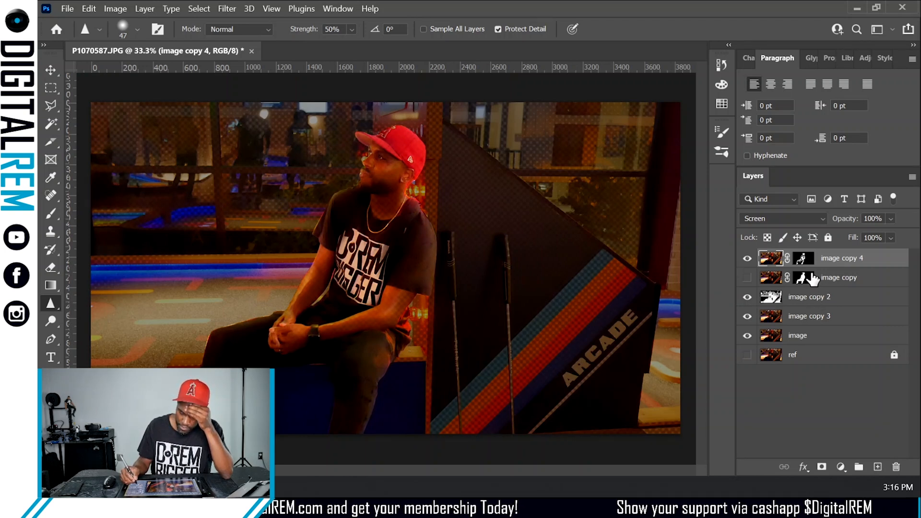
click(747, 277)
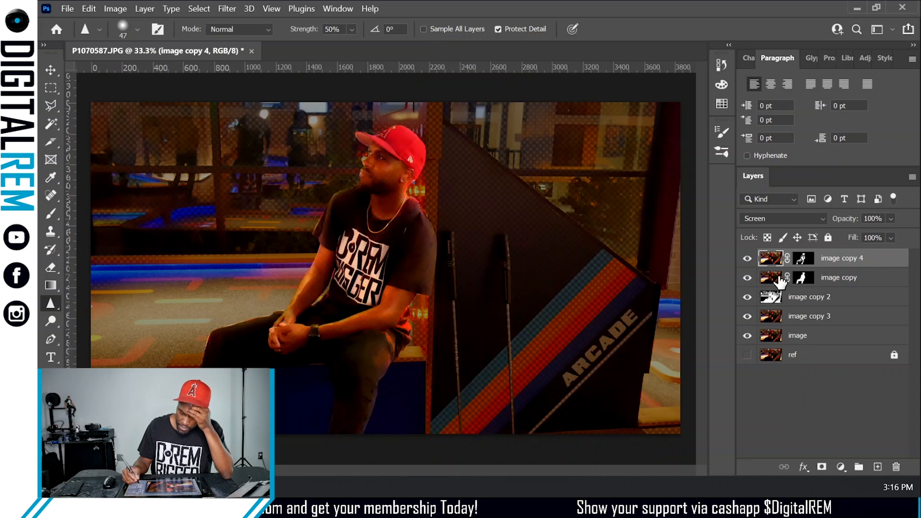
click(747, 279)
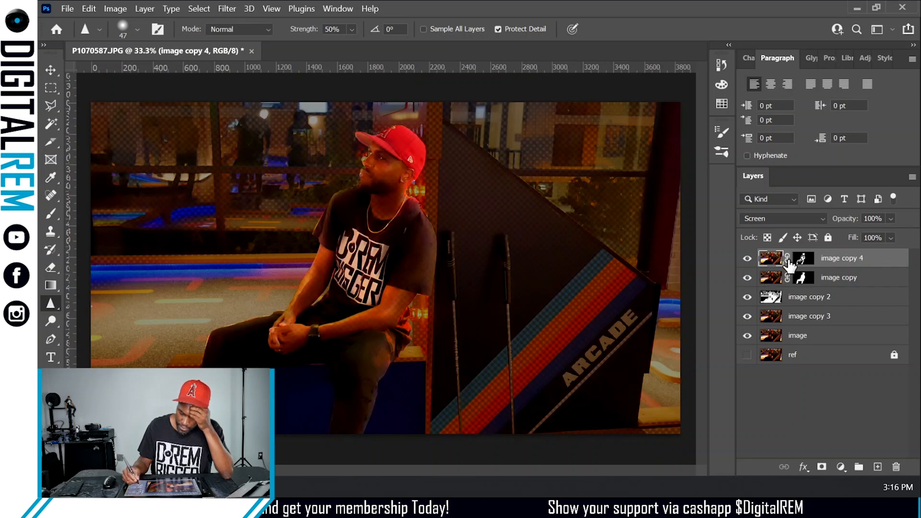
click(748, 278)
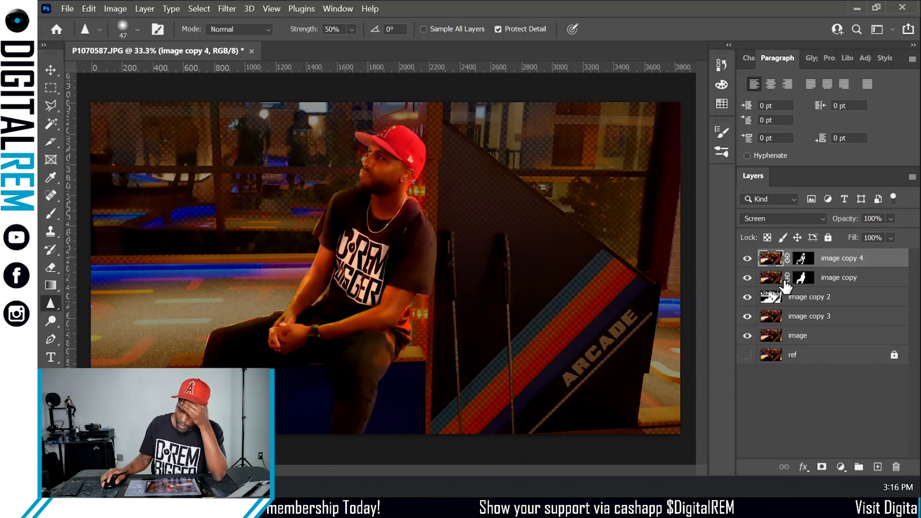
- Add an Outer Glow layer effect with default settings to the image copy layer
click(870, 280)
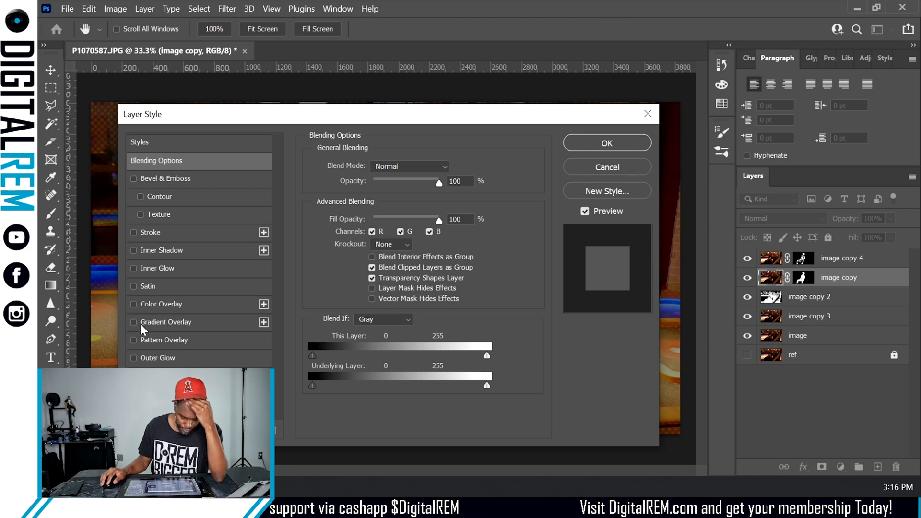
click(133, 357)
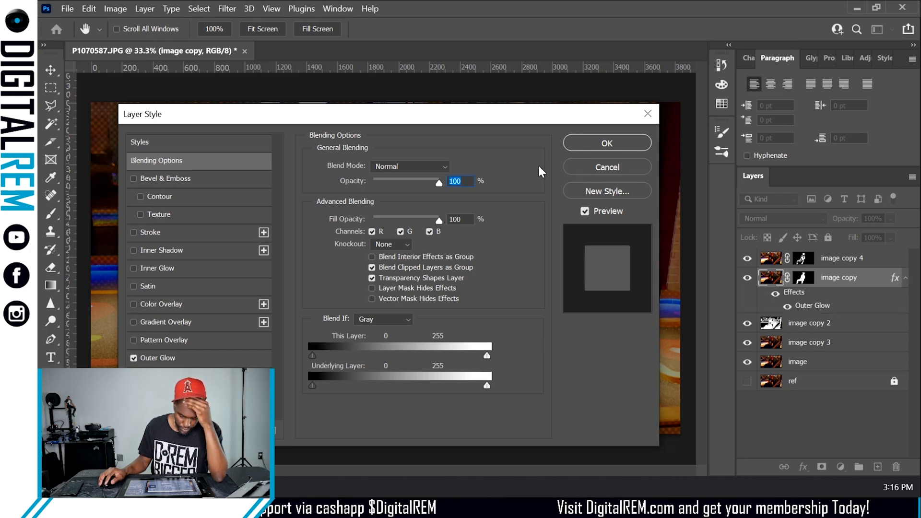
click(584, 139)
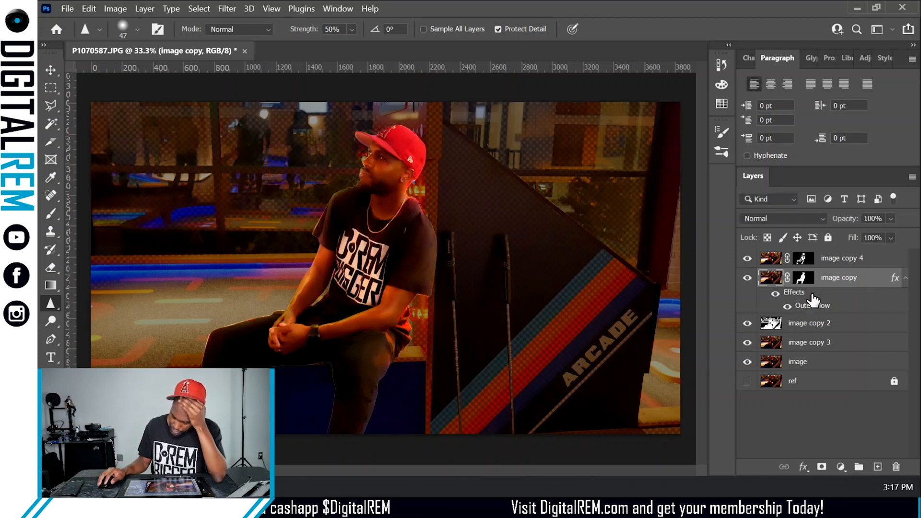
- Increase the image copy layer's Outer Glow spread to 77% and size to 32 px
double_click(843, 279)
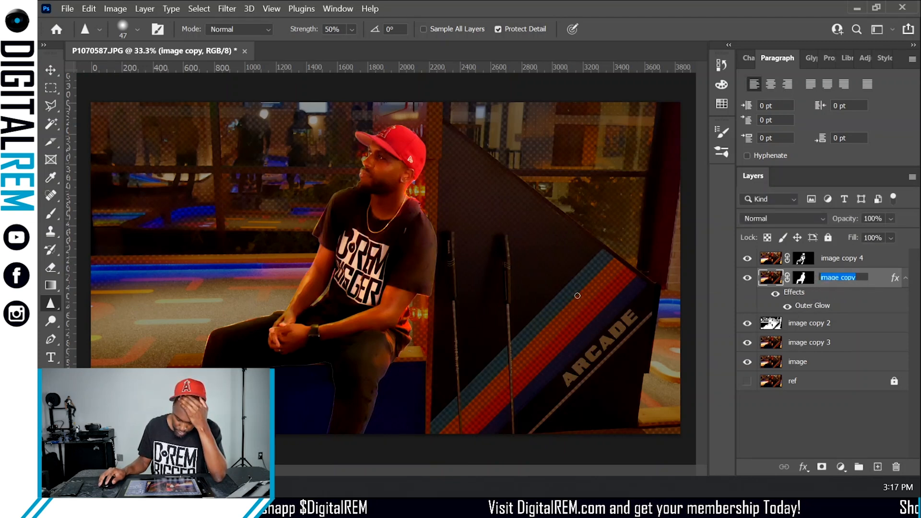
click(877, 283)
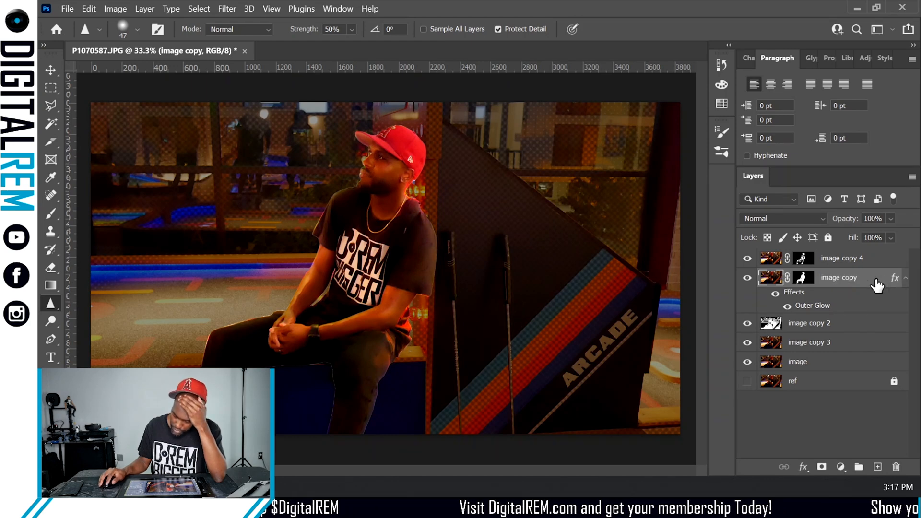
double_click(761, 293)
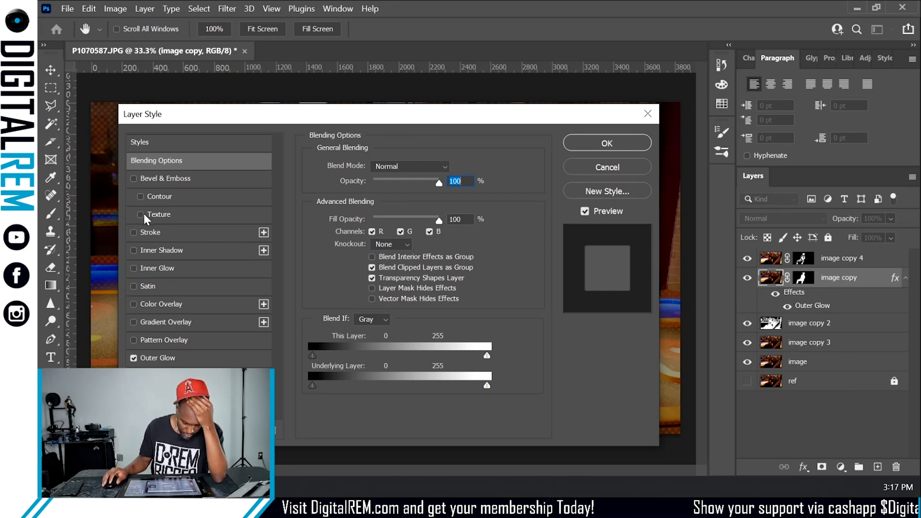
click(192, 358)
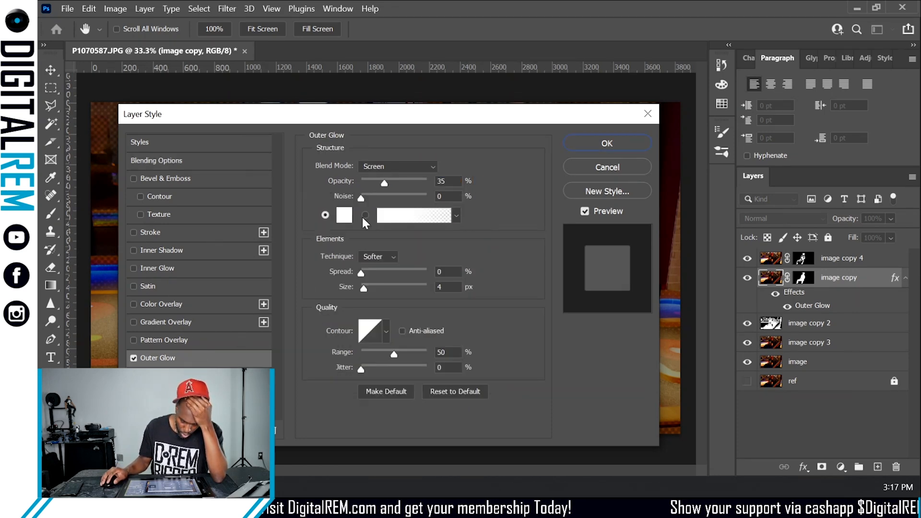
drag(412, 119, 687, 75)
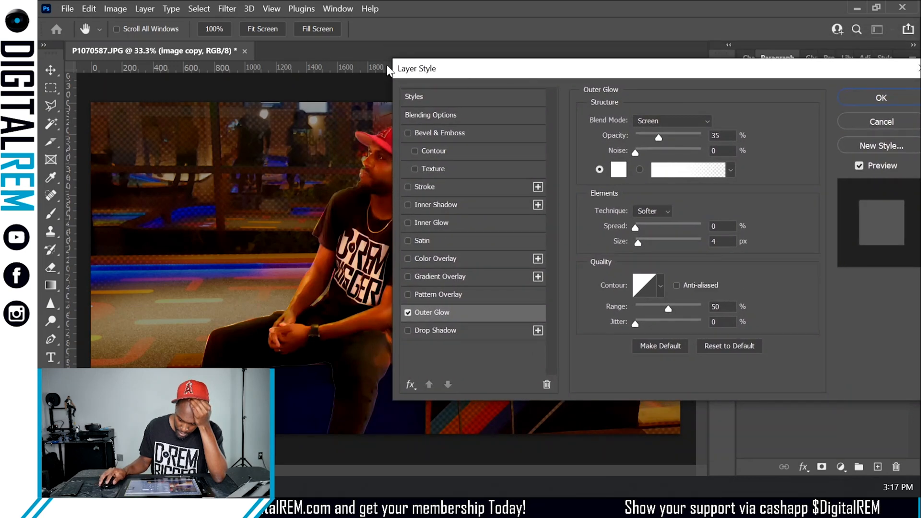
drag(398, 67, 432, 94)
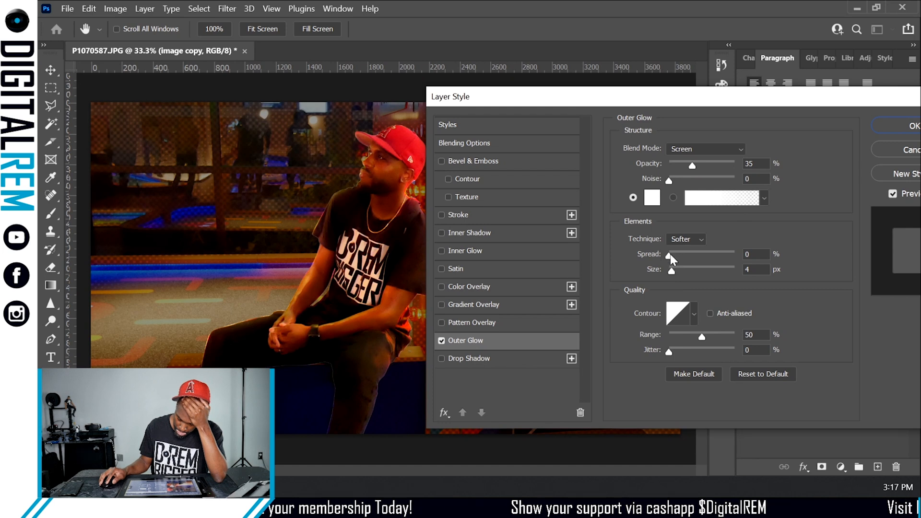
drag(669, 254, 720, 254)
mouse_move(674, 272)
mouse_down()
mouse_move(711, 270)
mouse_move(681, 269)
mouse_up()
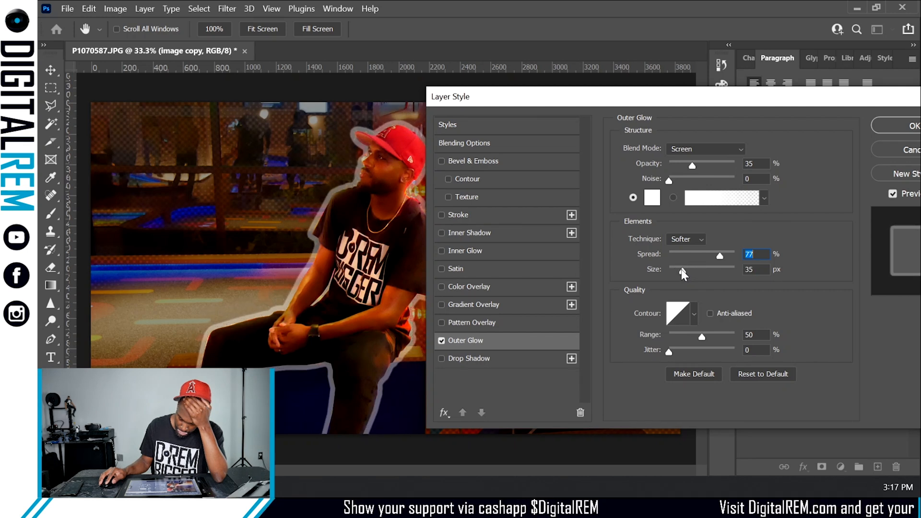
click(878, 127)
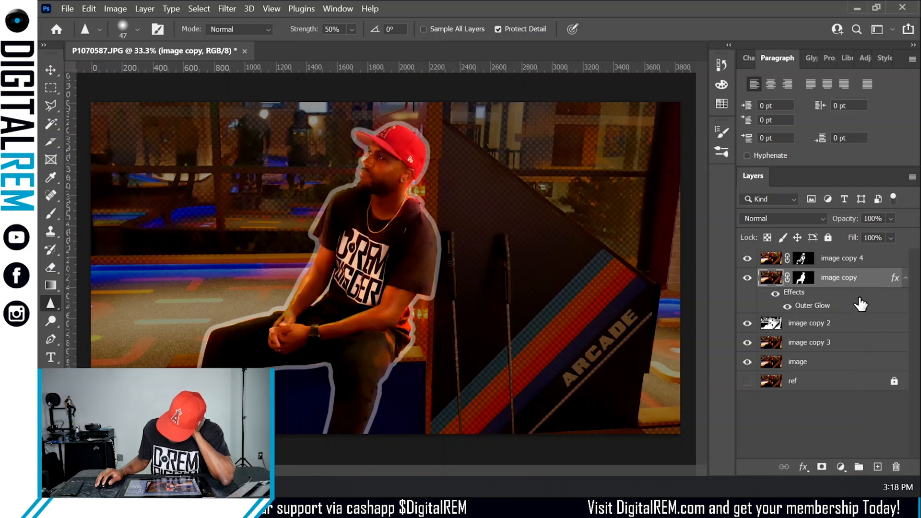
- Change the Outer Glow contour to Rolling Slope - Descending and reduce the glow size to 21 px
double_click(796, 306)
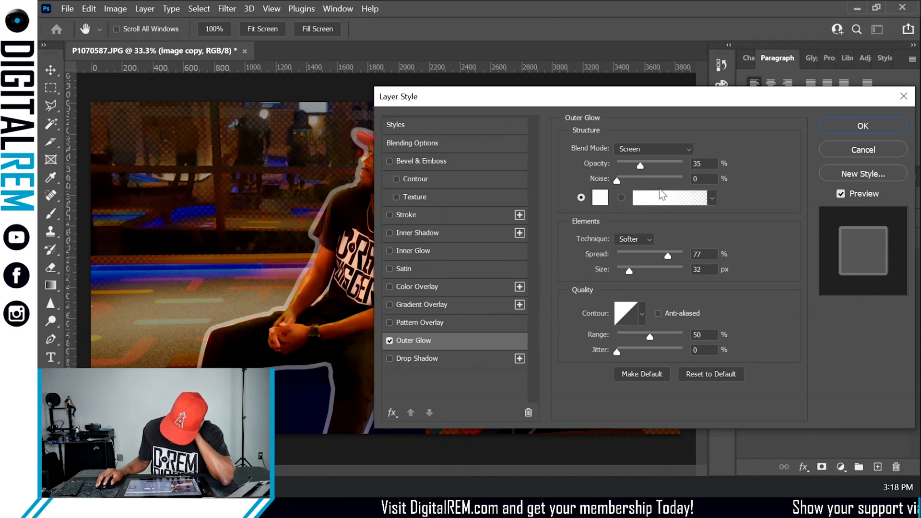
click(641, 315)
click(601, 368)
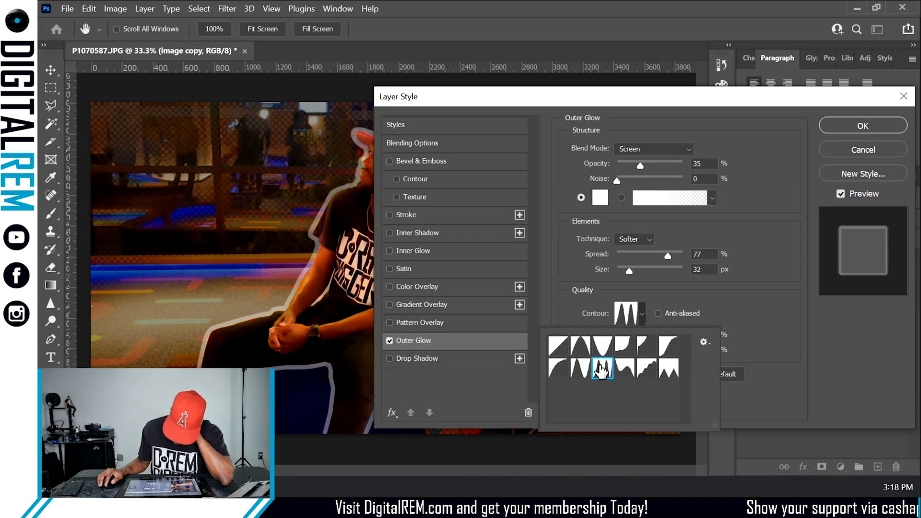
click(580, 369)
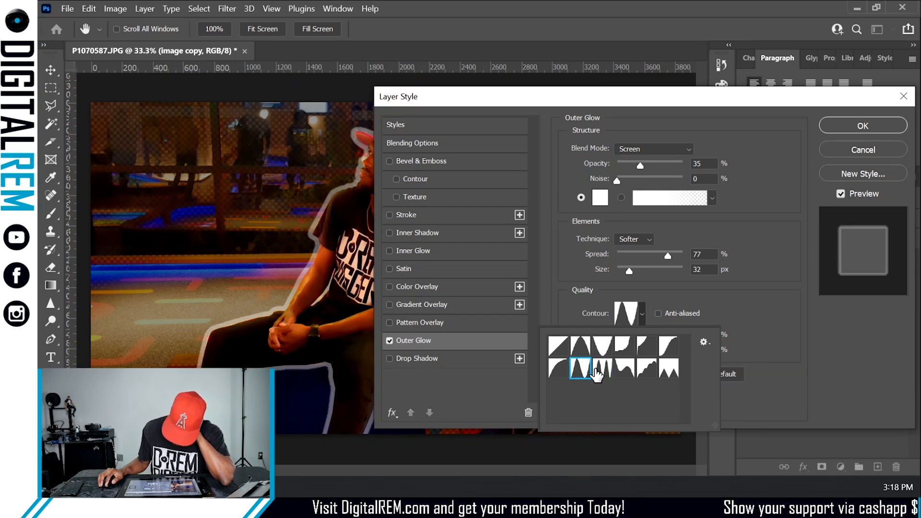
click(631, 368)
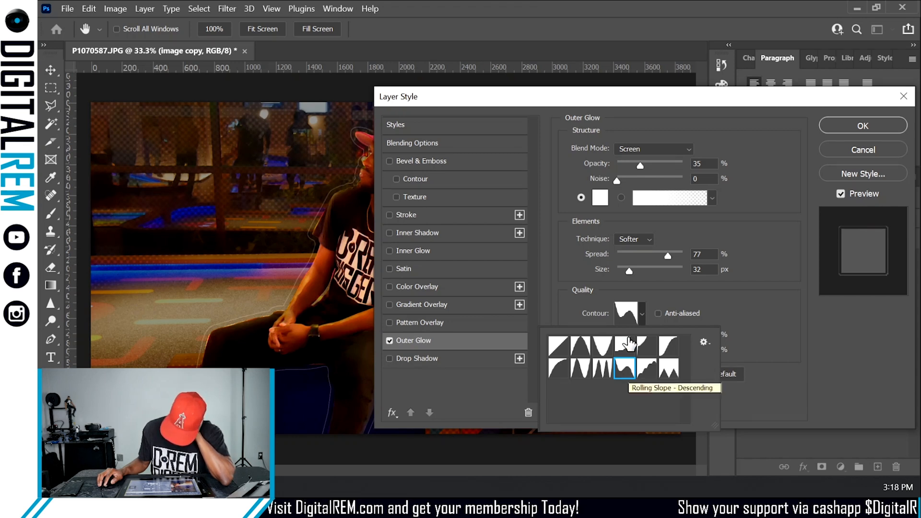
mouse_move(632, 270)
mouse_down()
mouse_move(651, 272)
mouse_move(626, 276)
mouse_up()
drag(861, 104, 920, 99)
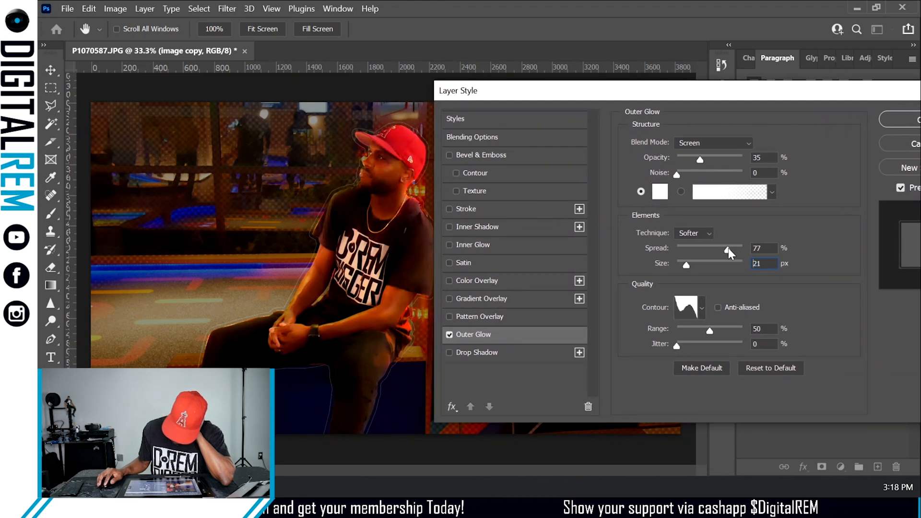
- Set the Outer Glow spread to 23% and size to 35 px, and choose a peaked contour preset
drag(728, 249, 663, 254)
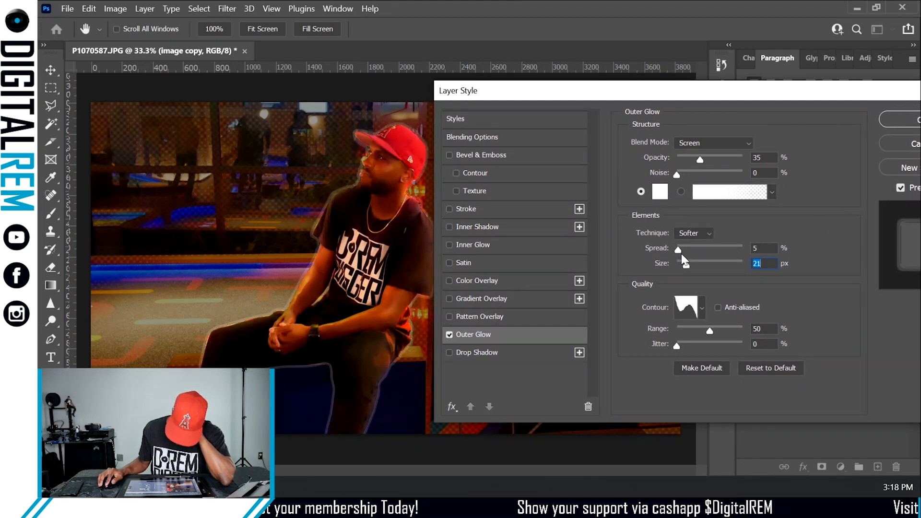
mouse_move(682, 256)
mouse_down()
mouse_move(697, 250)
mouse_move(720, 265)
mouse_move(702, 270)
mouse_move(723, 248)
mouse_move(680, 253)
mouse_move(715, 264)
mouse_move(686, 265)
mouse_up()
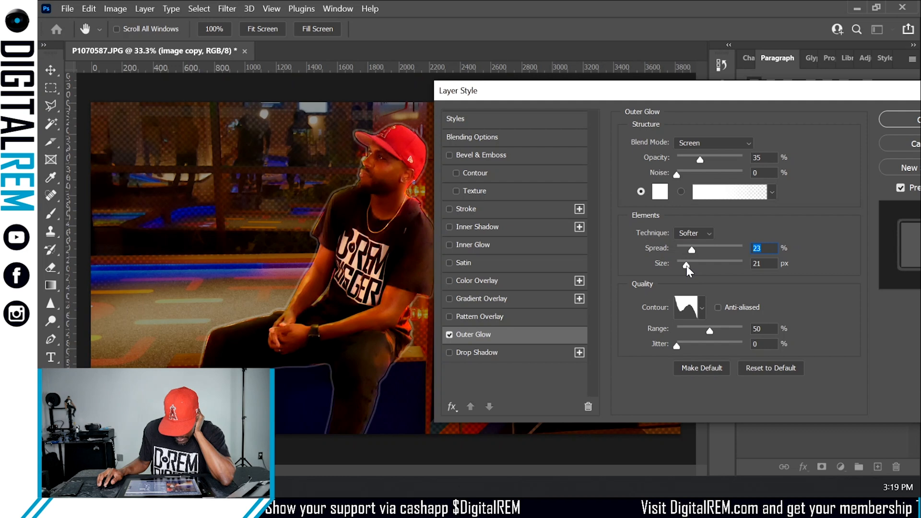
drag(686, 265, 689, 266)
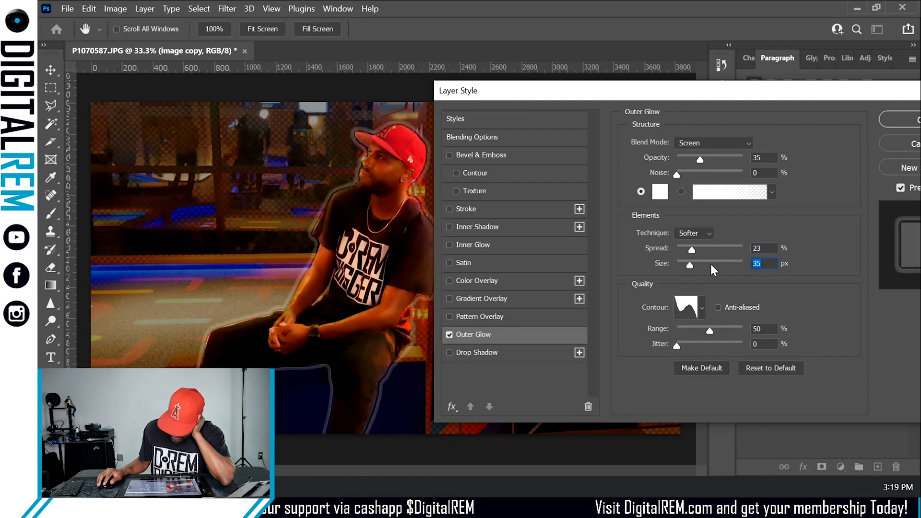
click(702, 309)
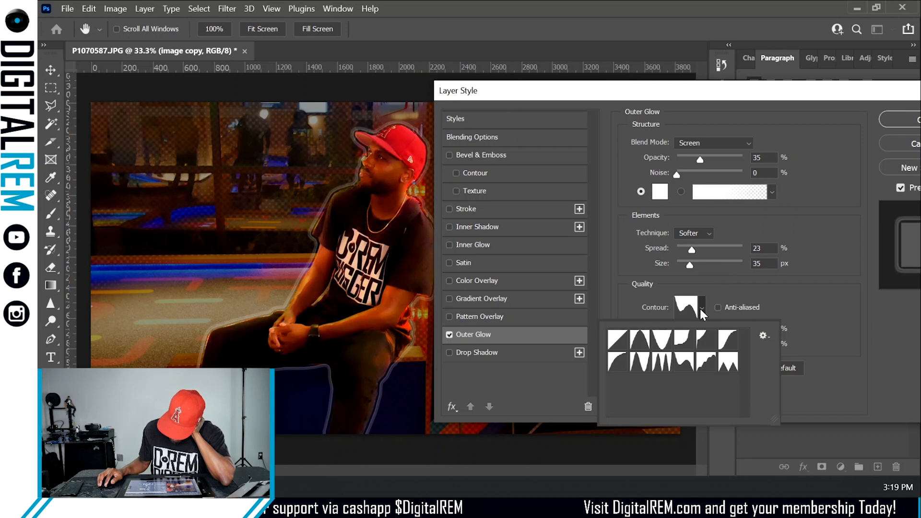
click(657, 365)
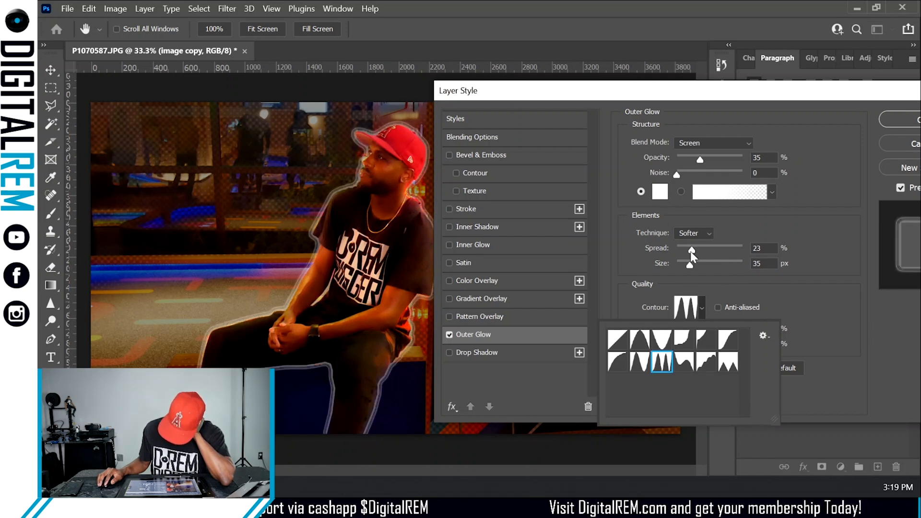
mouse_move(691, 249)
mouse_down()
mouse_move(709, 251)
mouse_move(682, 255)
mouse_move(703, 263)
mouse_move(684, 254)
mouse_up()
click(886, 118)
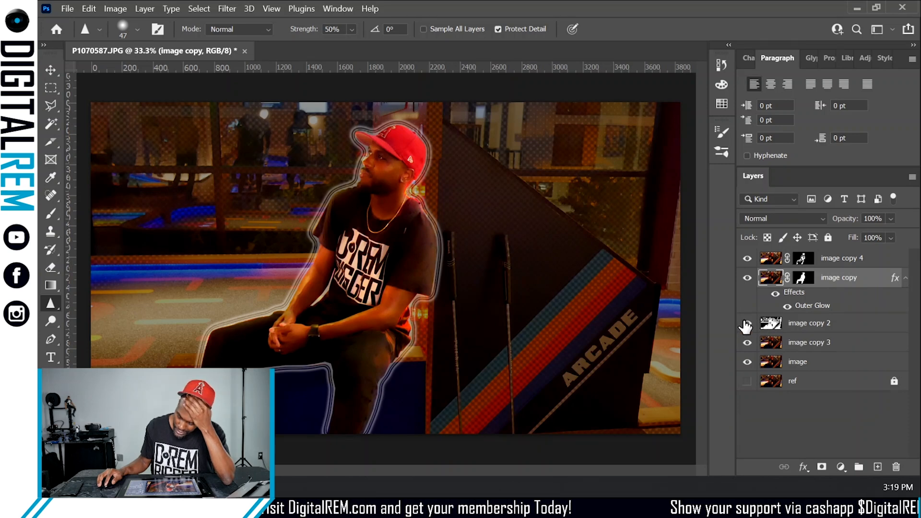
- Hide the image copy 2 layer and select the image copy 3 layer
click(745, 324)
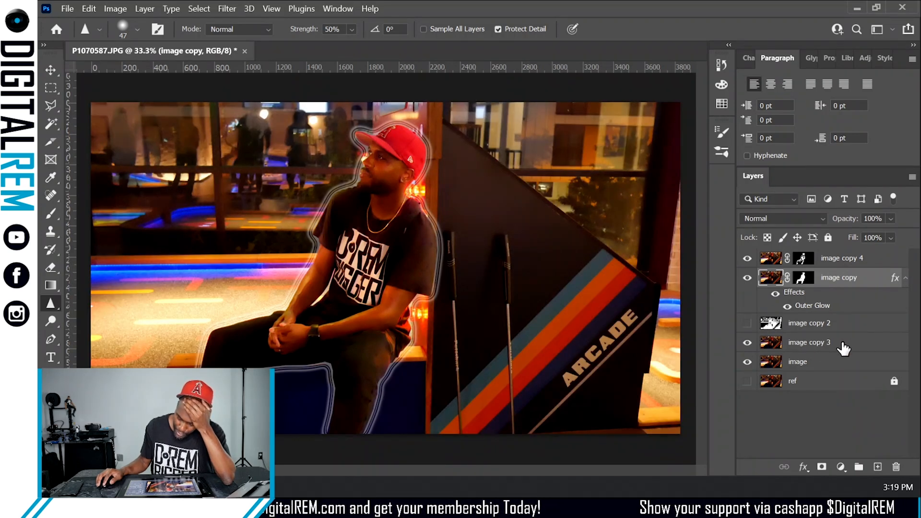
click(843, 346)
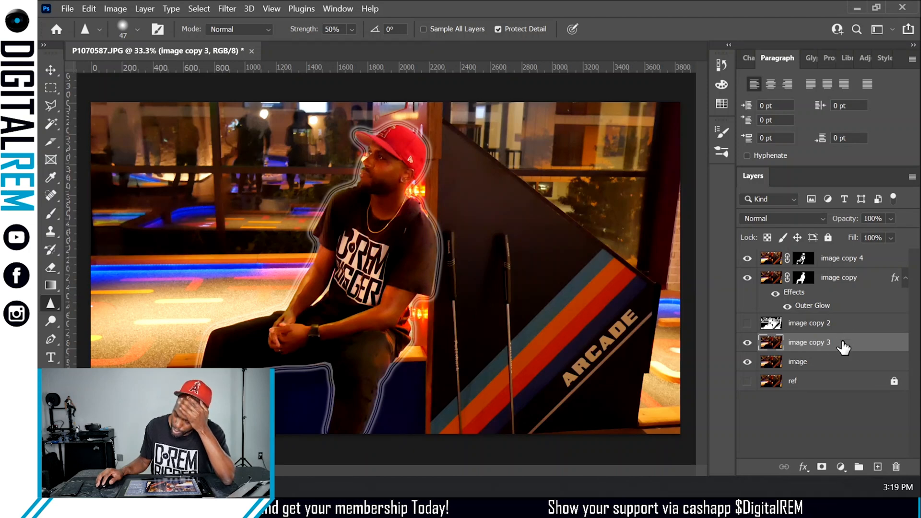
double_click(844, 344)
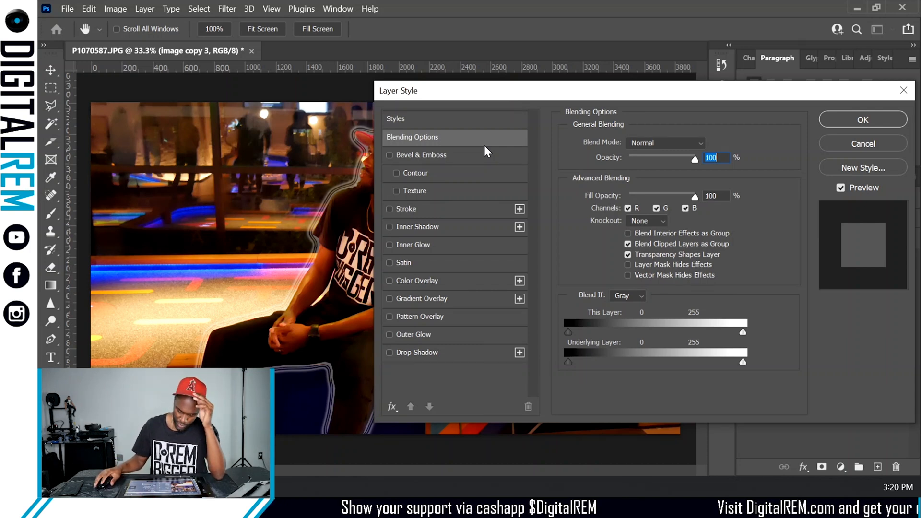
click(827, 142)
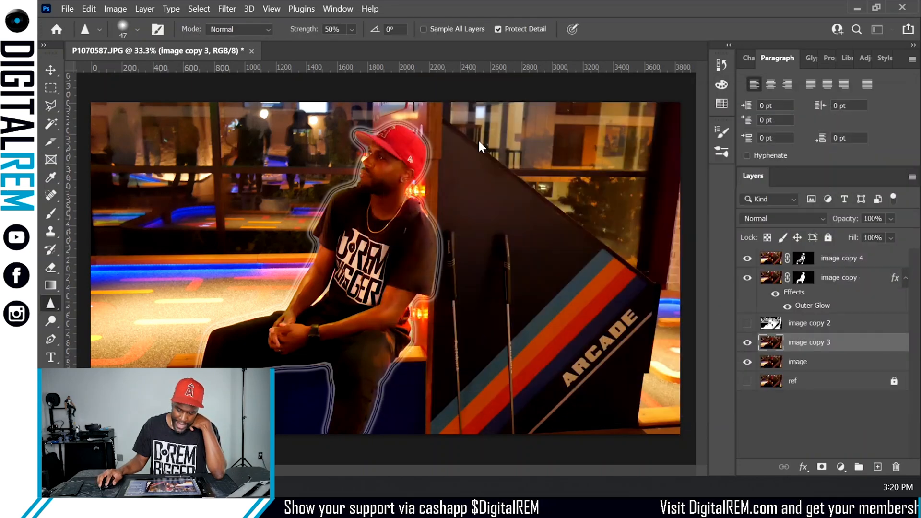
- Apply Levels to image copy 3, setting the Green channel midtone to 0.47
click(88, 8)
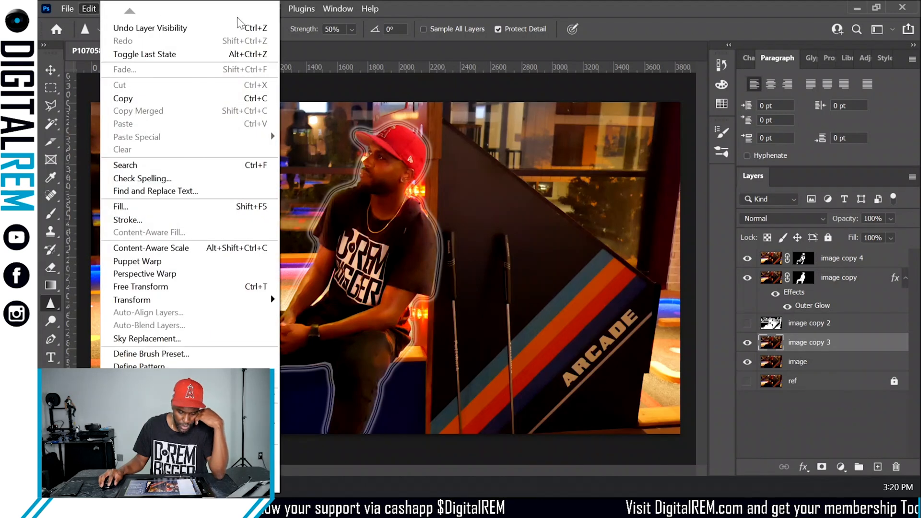
click(120, 9)
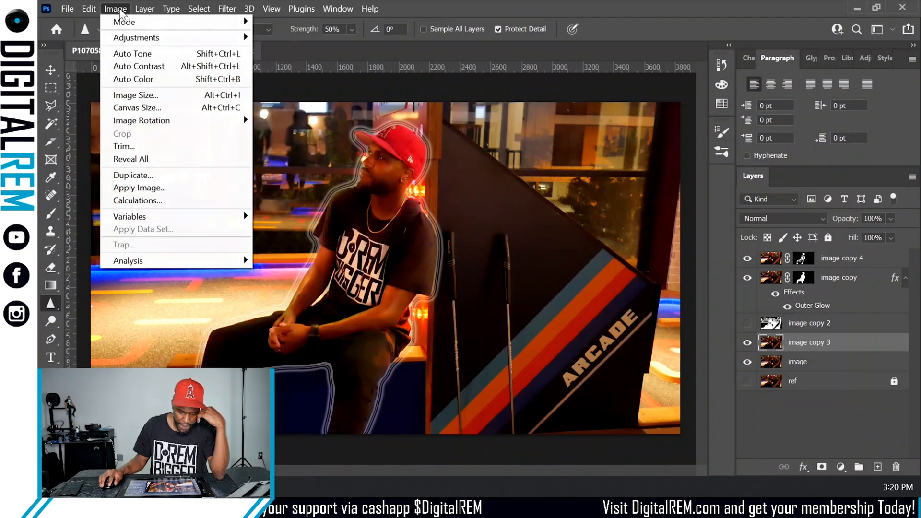
mouse_move(128, 38)
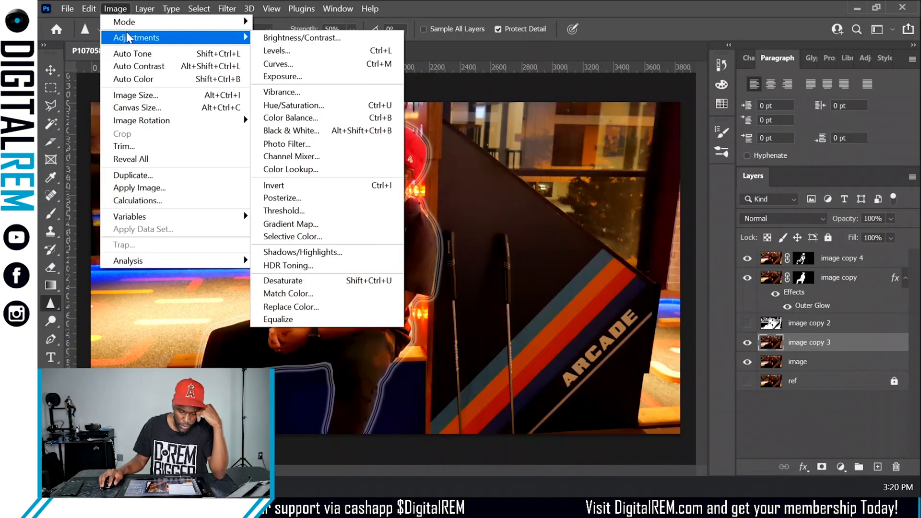
click(302, 52)
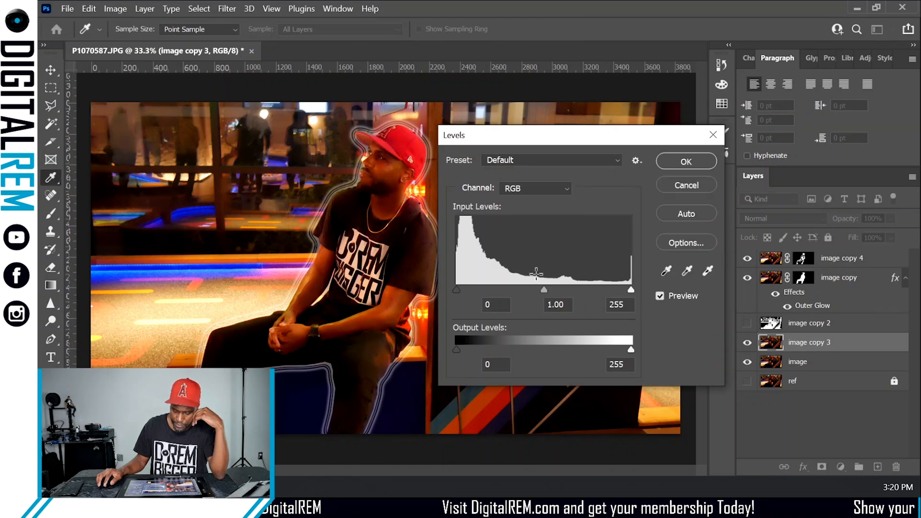
click(533, 187)
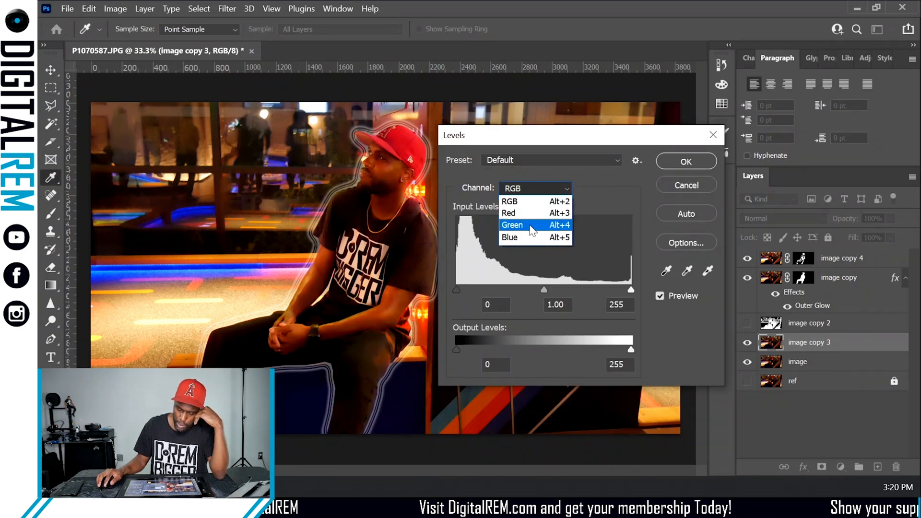
click(531, 228)
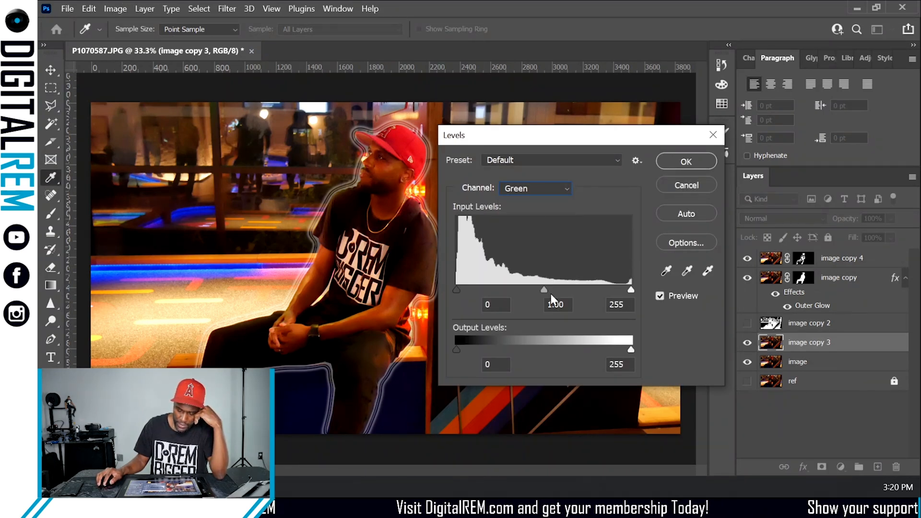
mouse_move(543, 289)
mouse_down()
mouse_move(522, 290)
mouse_move(548, 289)
mouse_up()
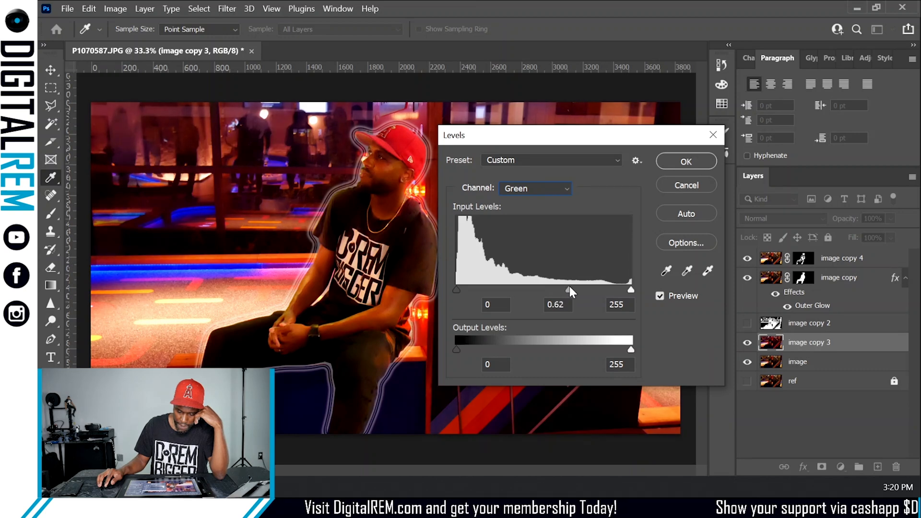
drag(574, 288, 581, 288)
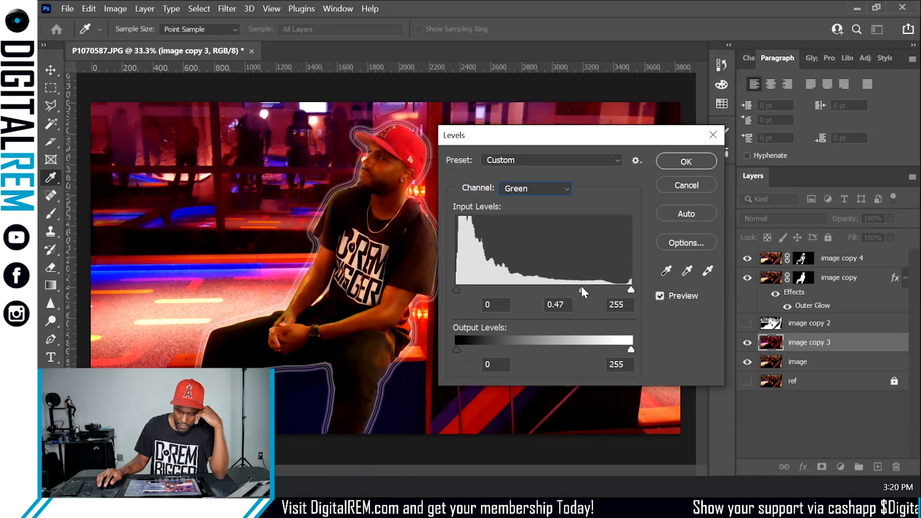
click(690, 161)
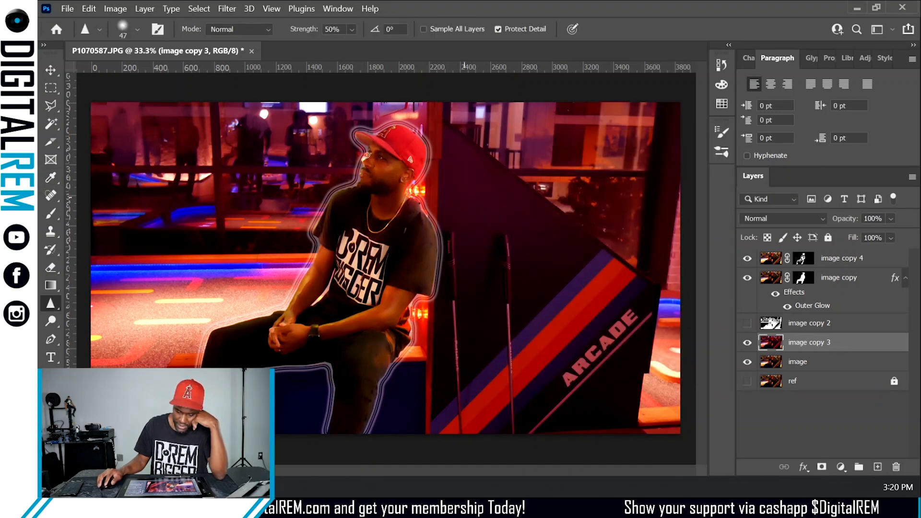
- Try a Levels adjustment raising the Blue channel midtone to 1.82 on image copy 3
click(110, 8)
mouse_move(205, 41)
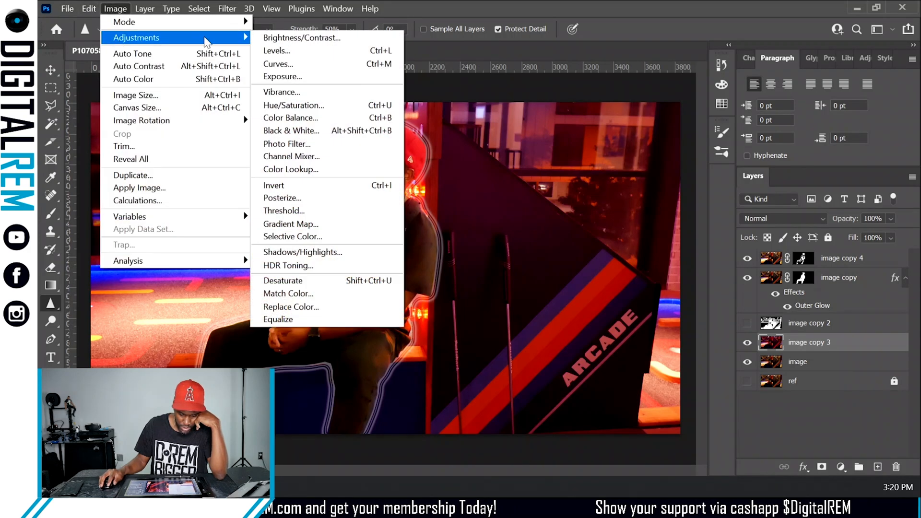
click(275, 50)
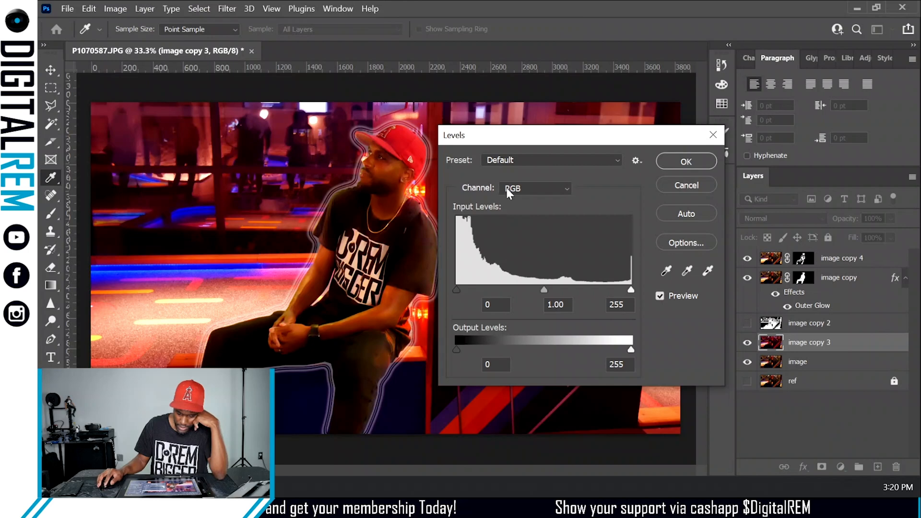
click(515, 189)
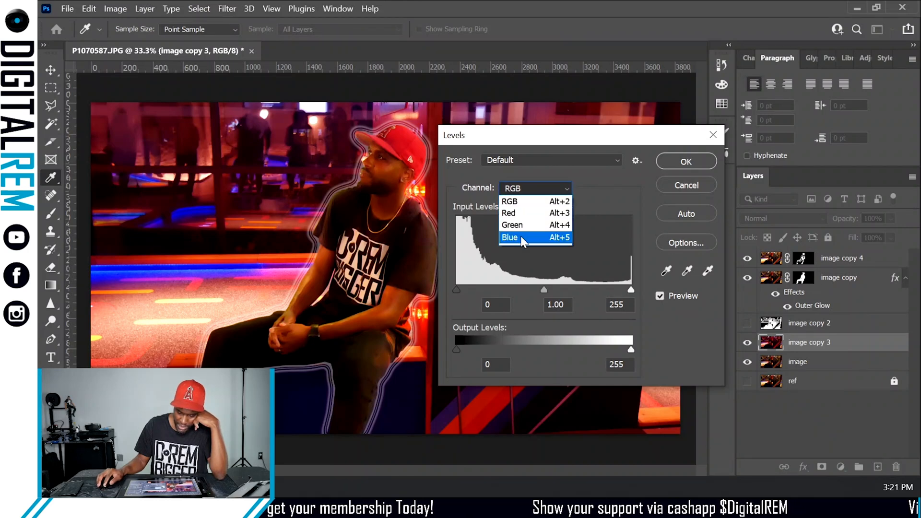
click(520, 236)
drag(543, 289, 505, 287)
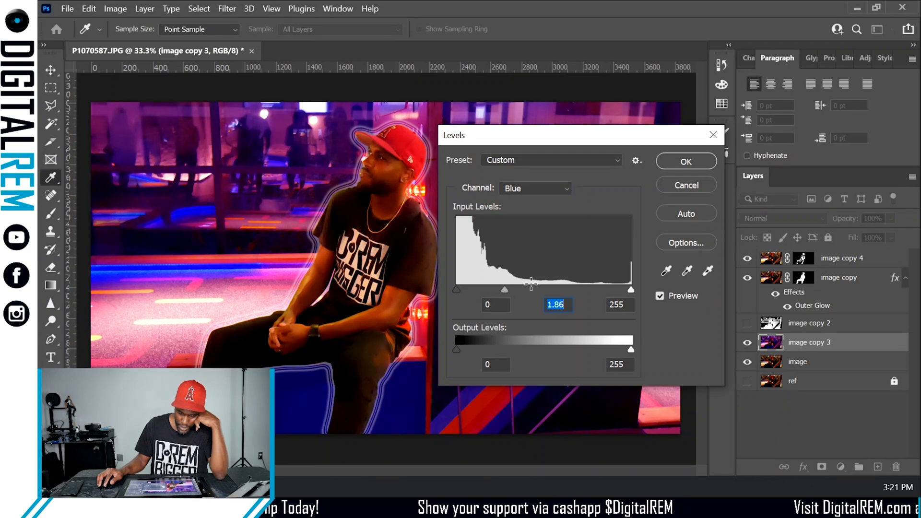
mouse_move(626, 289)
mouse_down()
mouse_move(579, 288)
mouse_move(627, 283)
mouse_up()
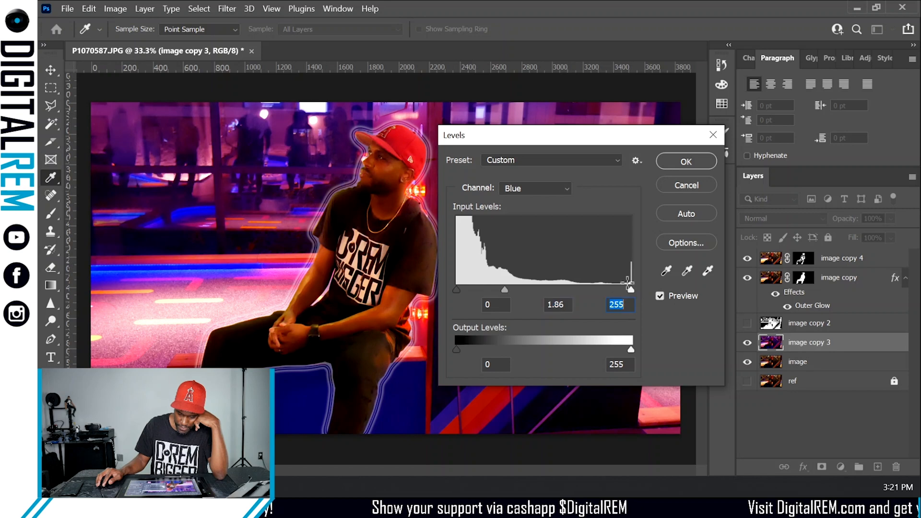
drag(457, 290, 506, 289)
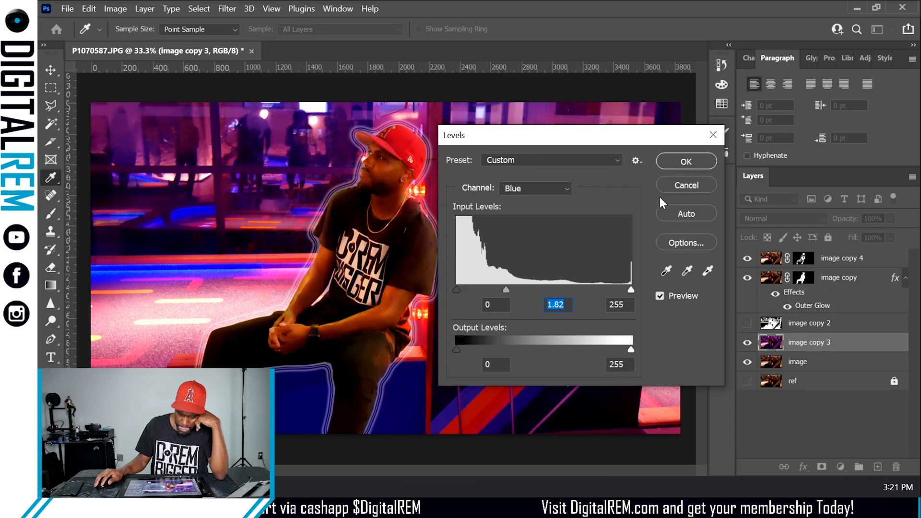
drag(599, 349, 649, 344)
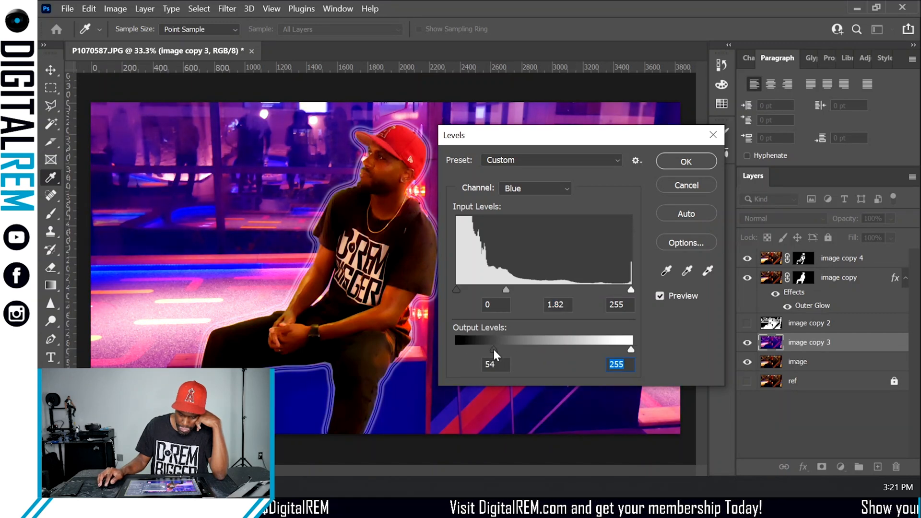
click(518, 191)
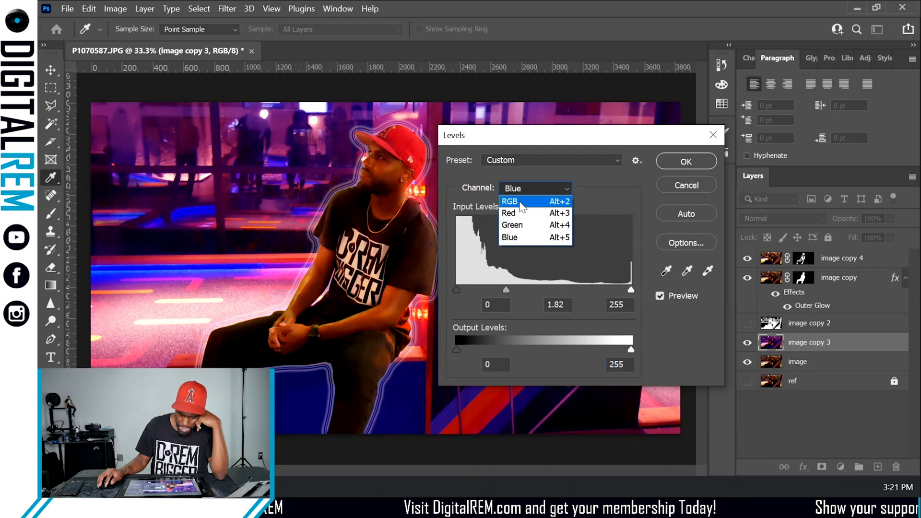
click(520, 202)
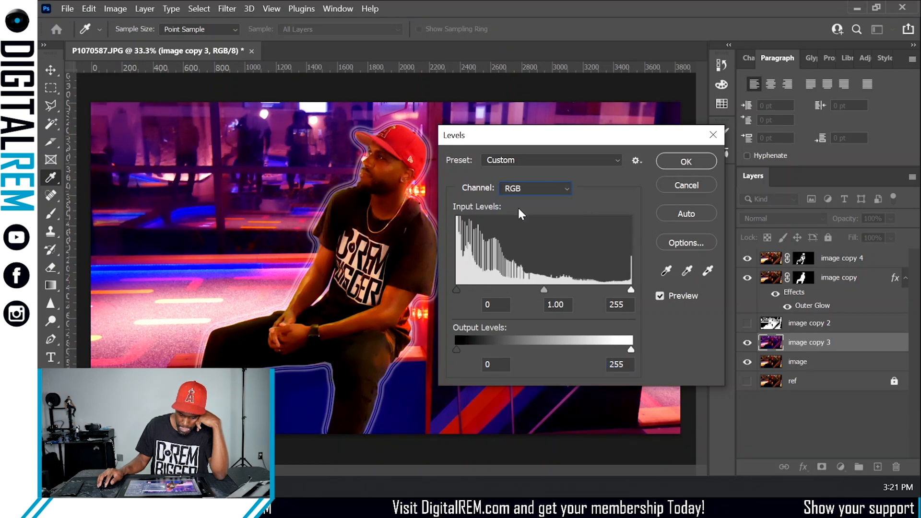
click(672, 186)
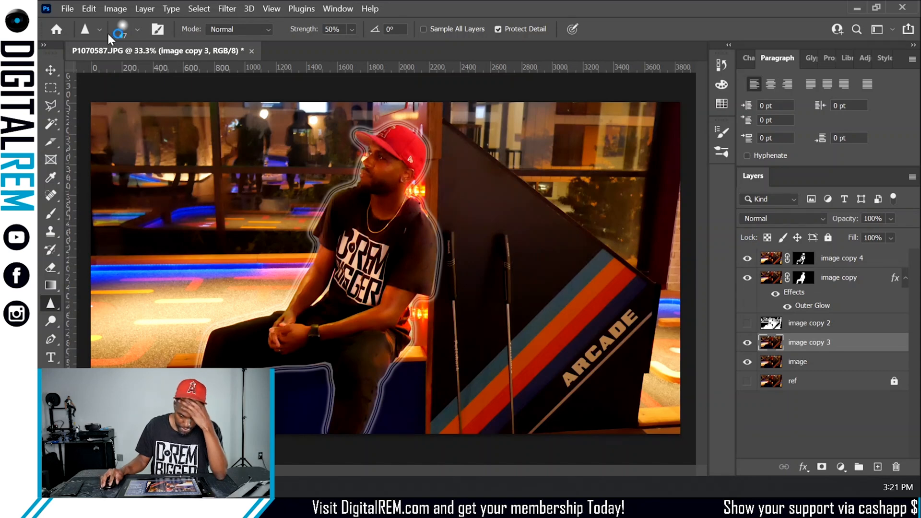
- Try shifting the Blues hue to +14 in Hue/Saturation, moving the colour range toward magentas
click(110, 8)
mouse_move(143, 38)
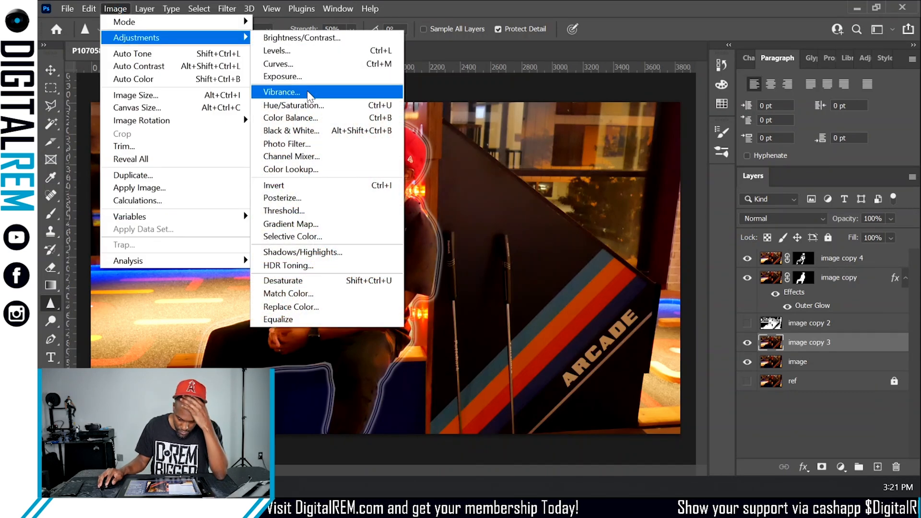
click(311, 109)
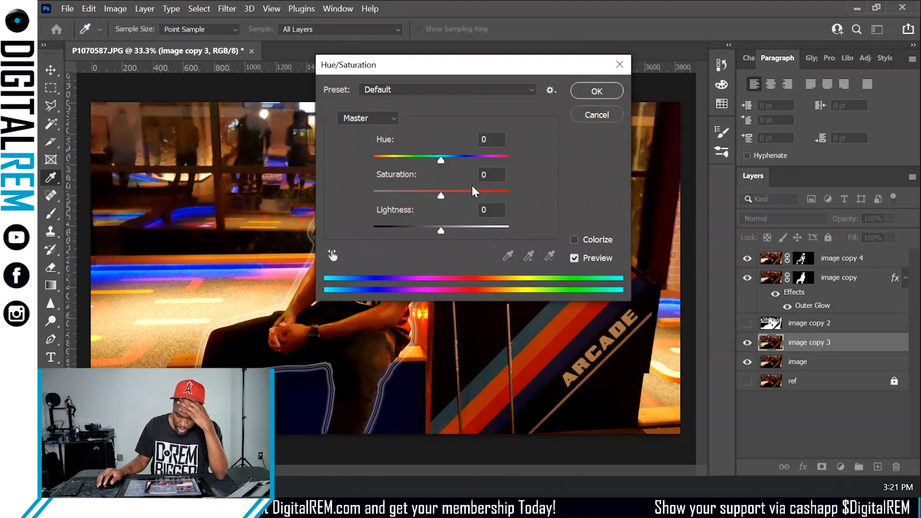
drag(472, 74, 662, 66)
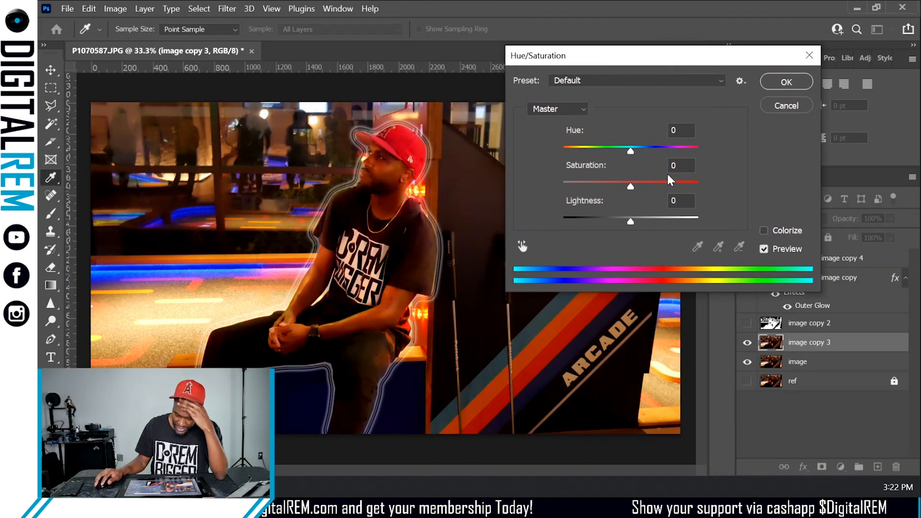
click(573, 108)
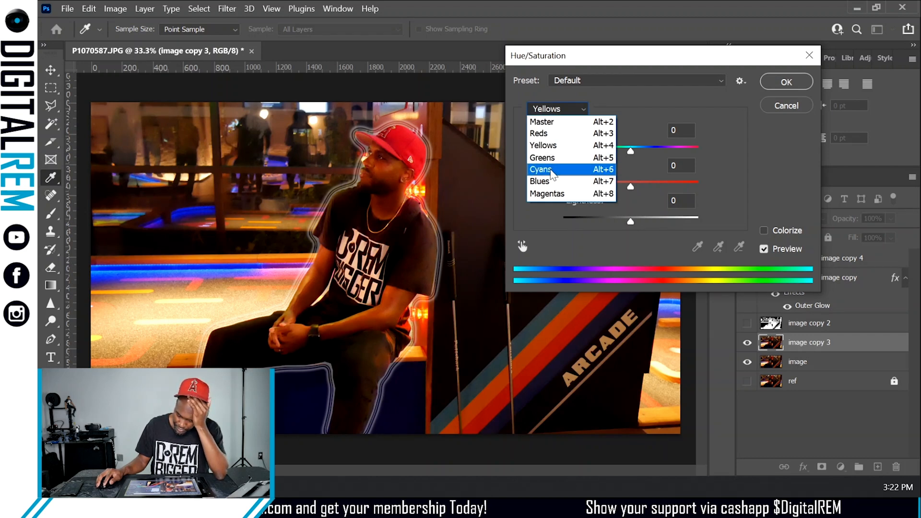
click(553, 182)
mouse_move(623, 151)
mouse_down()
mouse_move(664, 149)
mouse_move(639, 151)
mouse_up()
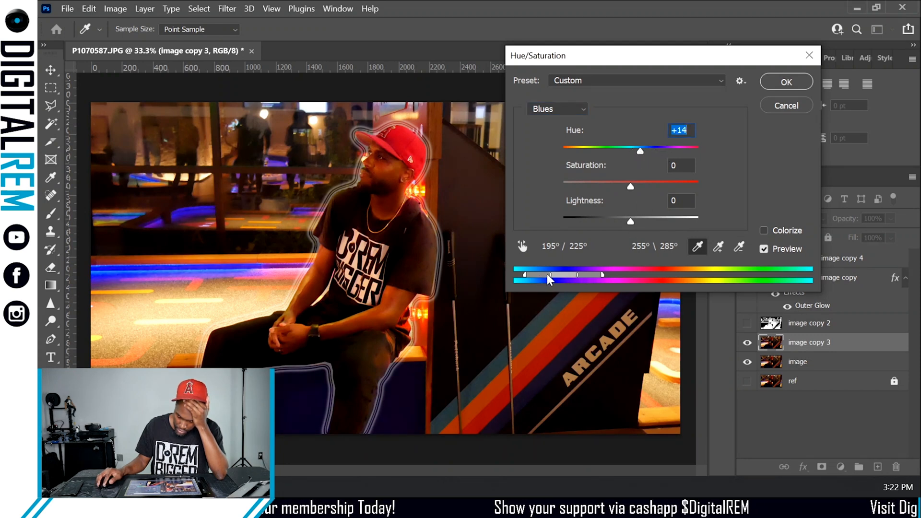
drag(547, 274, 609, 276)
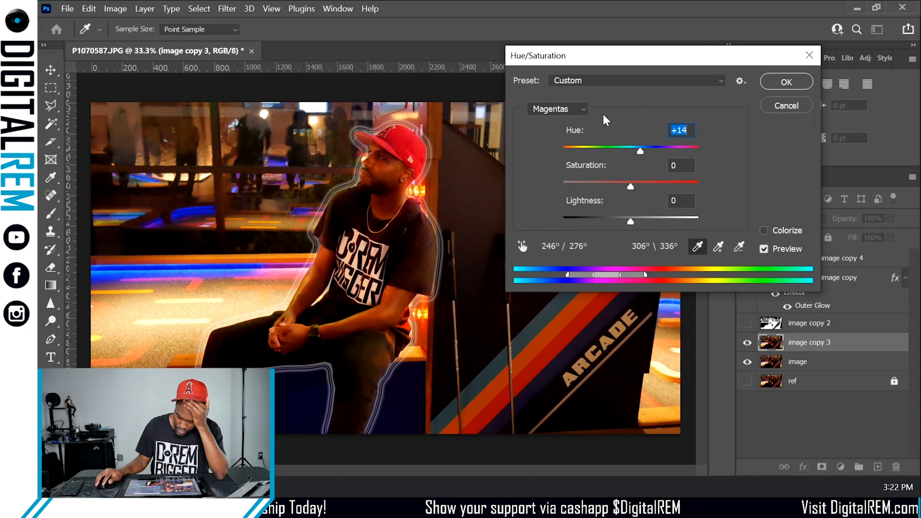
click(772, 104)
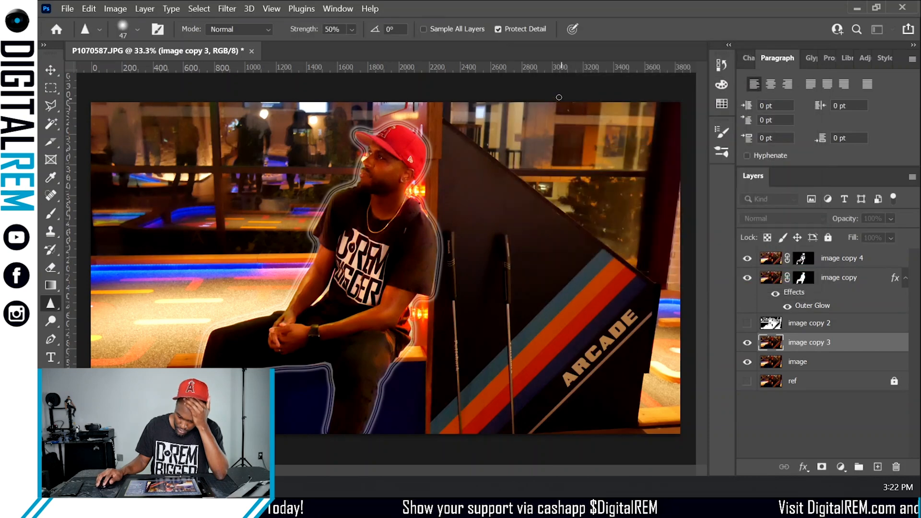
- Open Hue/Saturation on image copy 3 and set the Master hue to -22
click(117, 8)
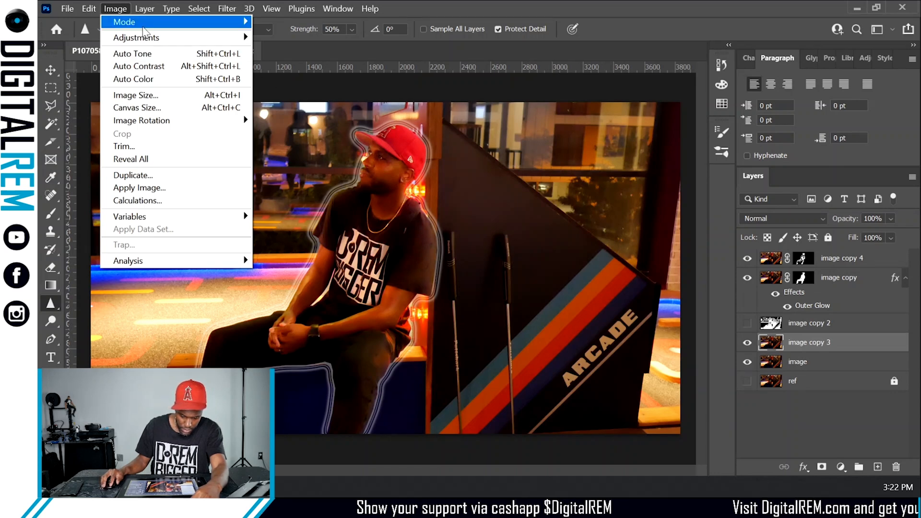
mouse_move(171, 40)
click(309, 100)
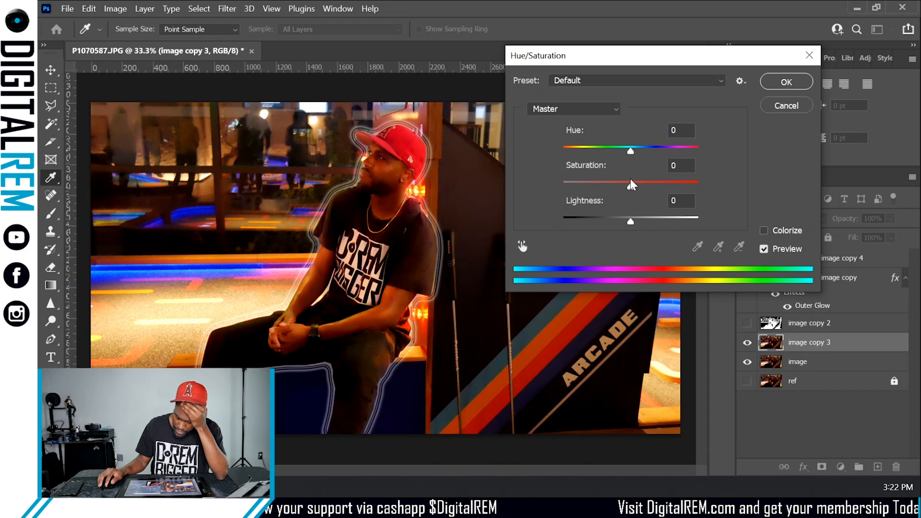
drag(628, 150, 561, 164)
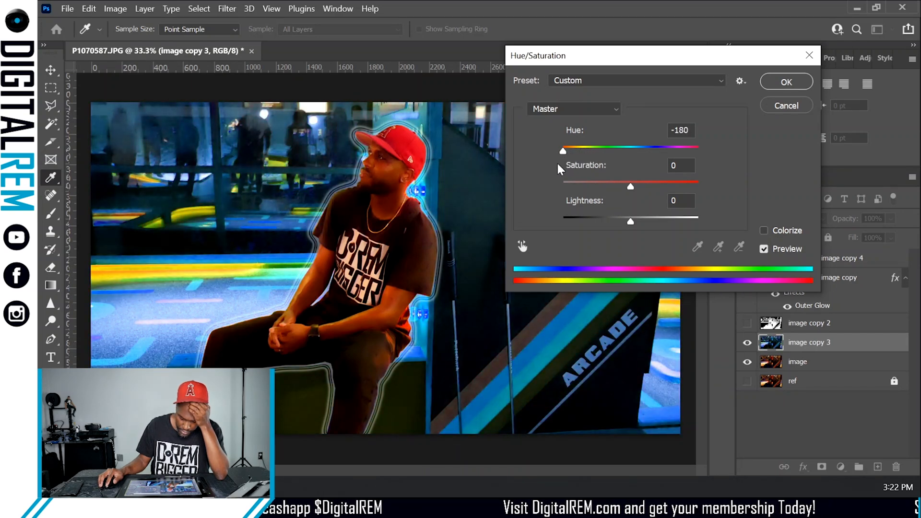
drag(551, 165, 703, 169)
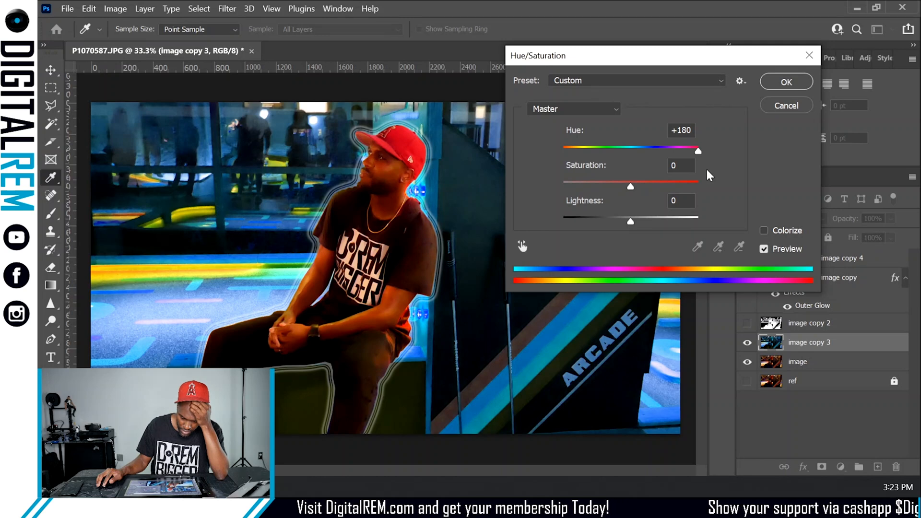
drag(704, 169, 615, 182)
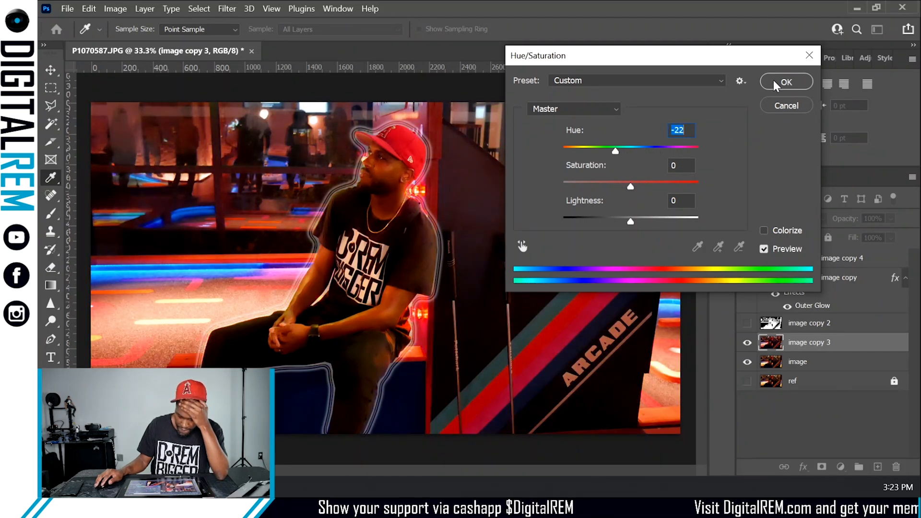
- Switch to the Reds range and set its saturation and lightness to -100
click(571, 109)
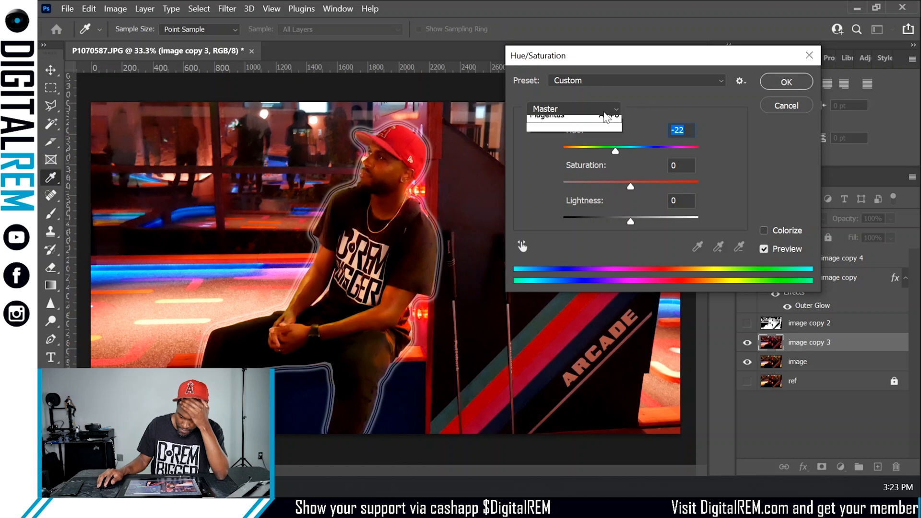
click(561, 133)
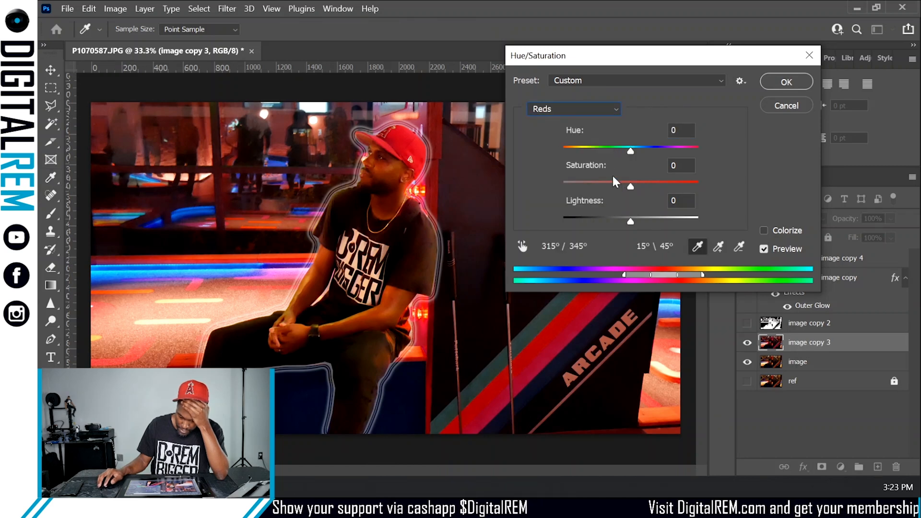
drag(627, 191, 541, 194)
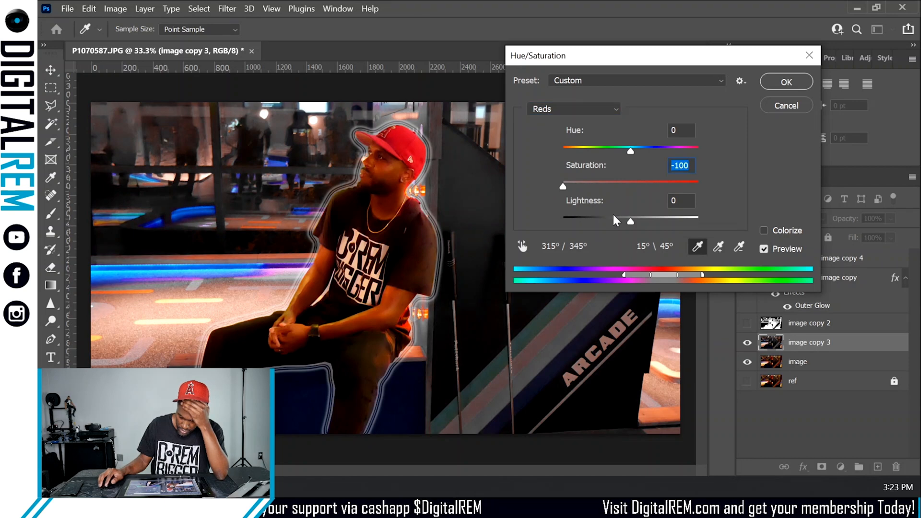
drag(631, 220, 562, 226)
- Switch to the Magentas range and set its saturation and lightness to -100
click(586, 113)
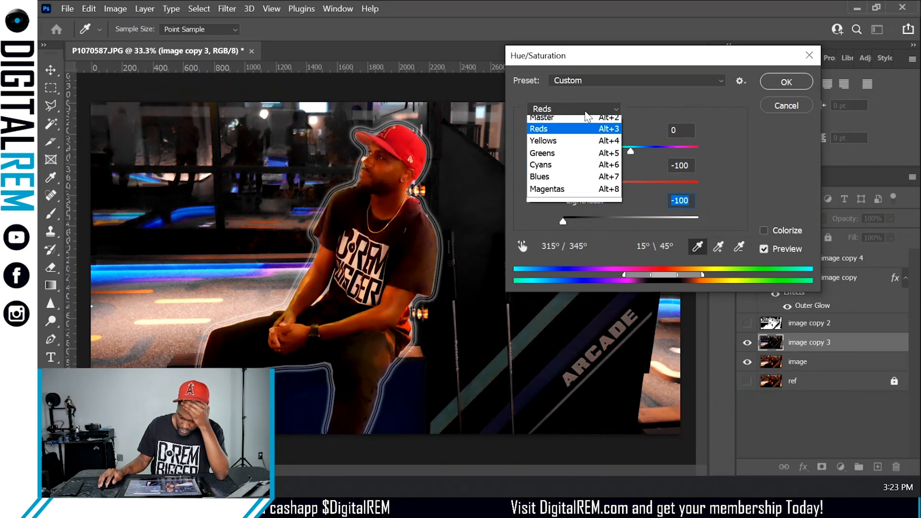
click(551, 188)
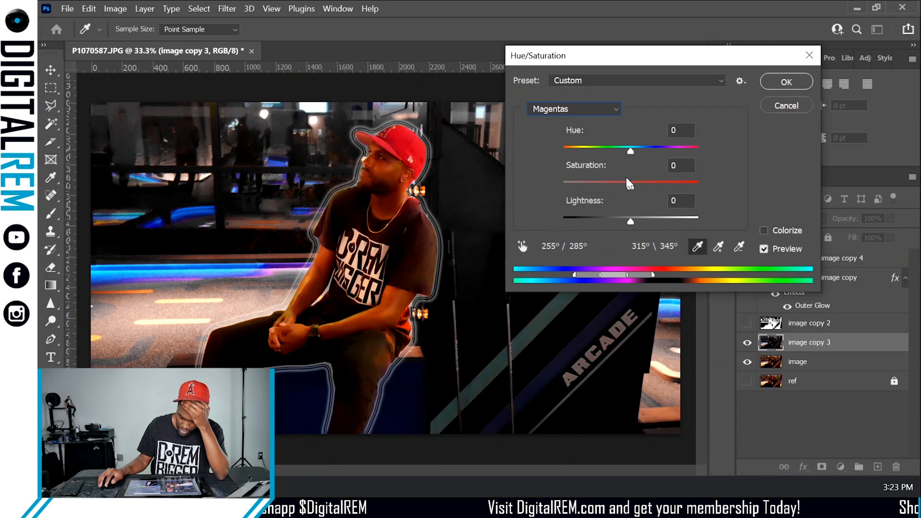
drag(628, 184, 551, 203)
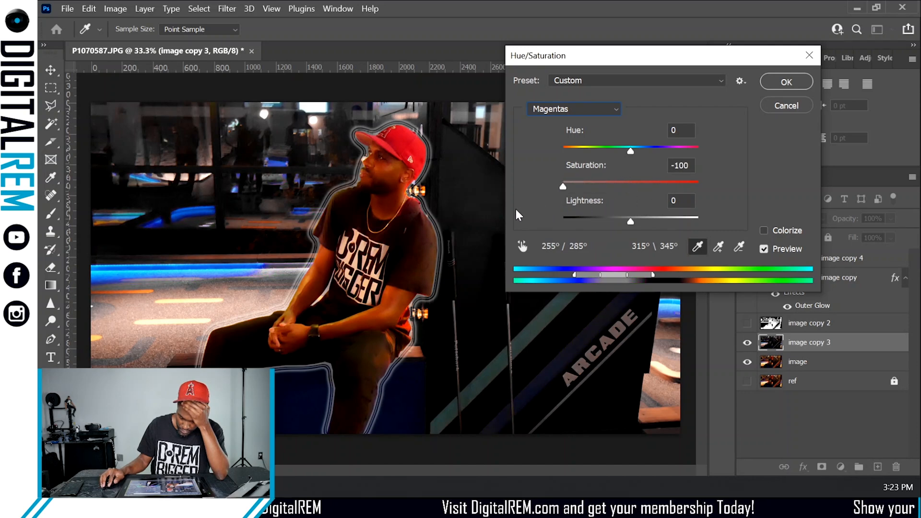
drag(630, 222, 534, 226)
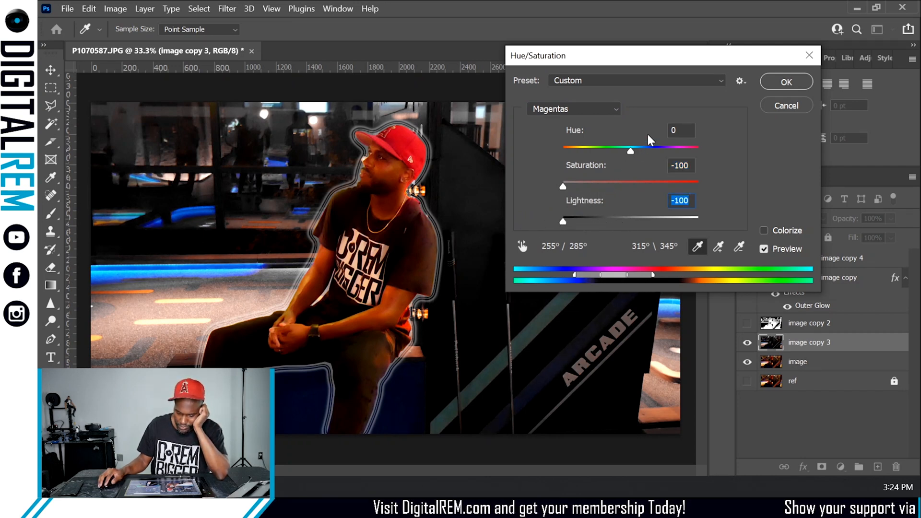
- Set the Yellows range to hue -180, saturation -61 and lightness -100, then apply the adjustment
click(577, 109)
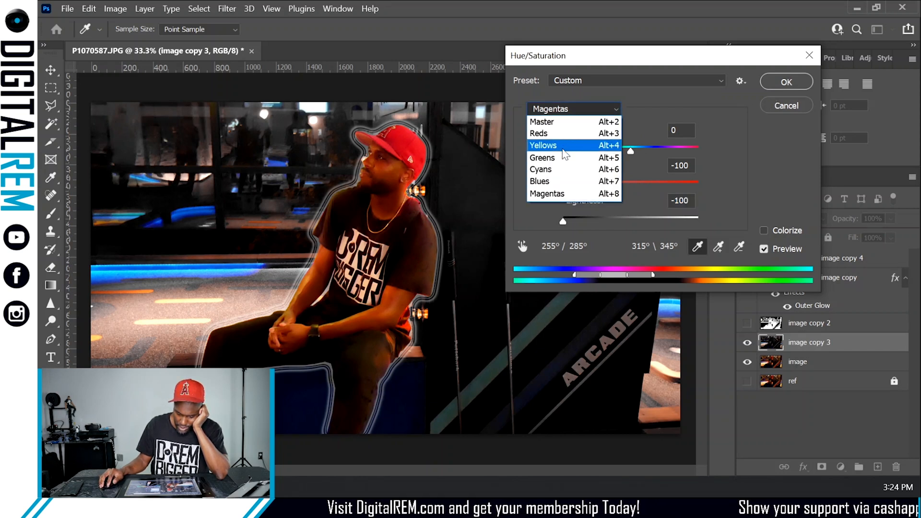
click(565, 145)
mouse_move(630, 186)
mouse_down()
mouse_move(697, 186)
mouse_move(600, 187)
mouse_move(628, 185)
mouse_up()
drag(630, 150, 559, 188)
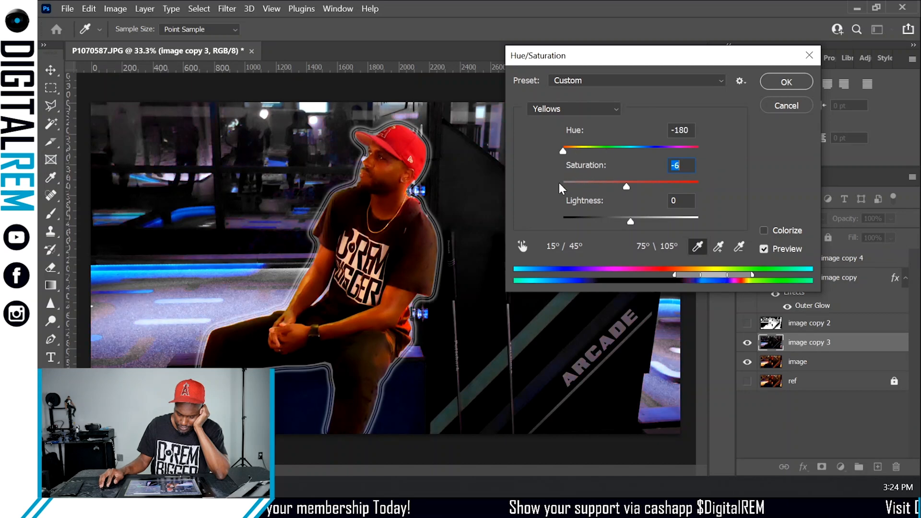
drag(626, 186, 589, 194)
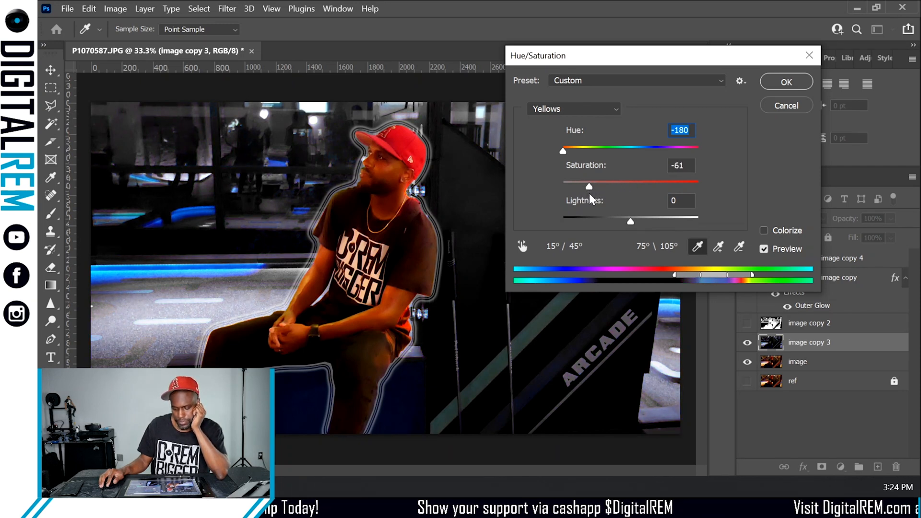
drag(630, 221, 544, 231)
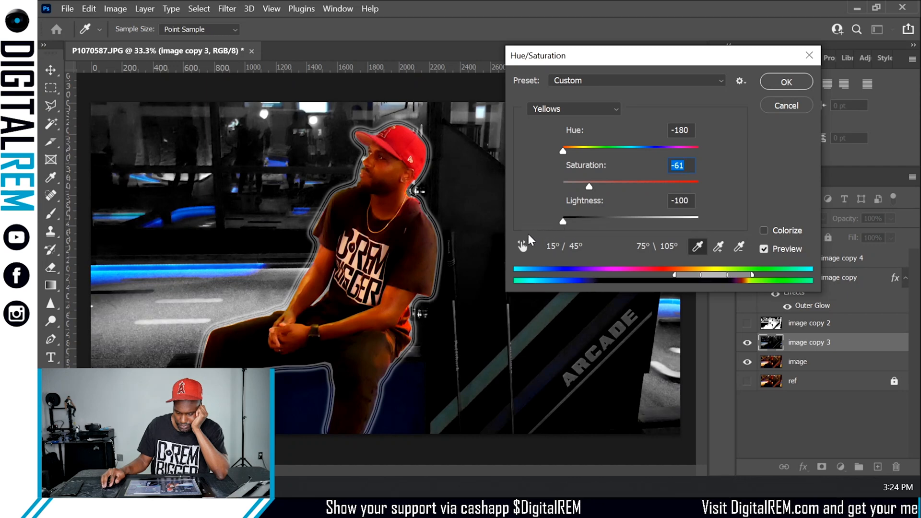
click(785, 82)
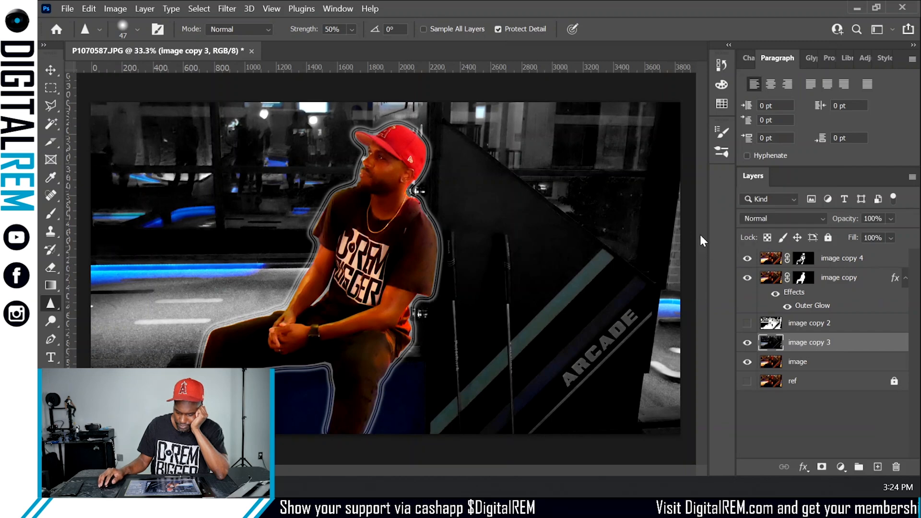
- Apply another Hue/Saturation to image copy 3 with Greens hue +112, saturation +19 and lightness -32
click(114, 8)
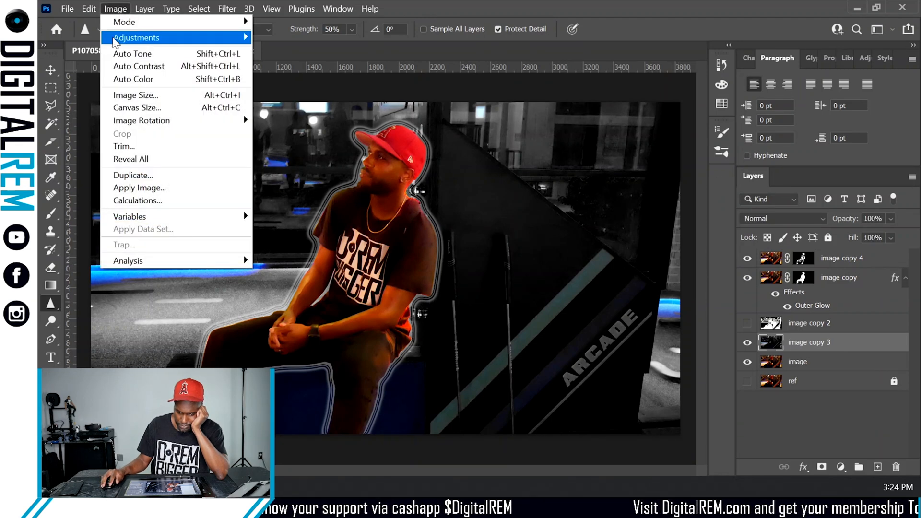
mouse_move(141, 38)
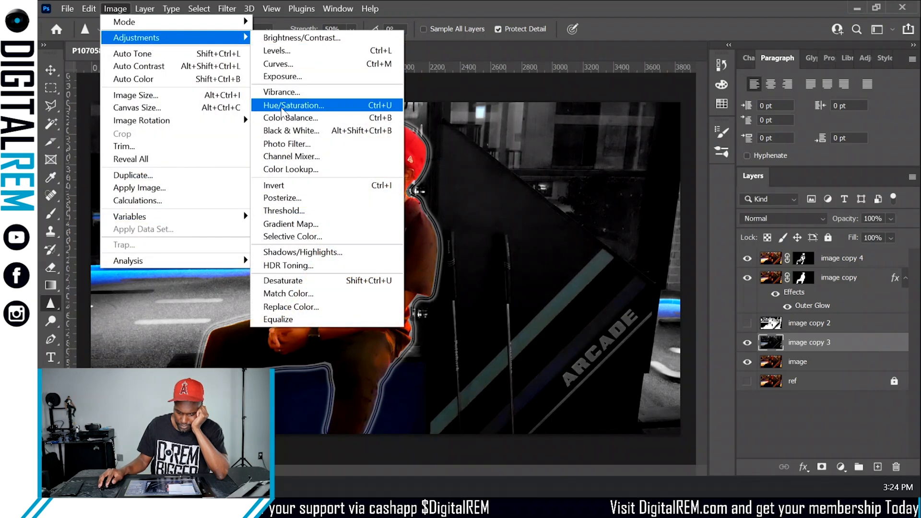
click(286, 106)
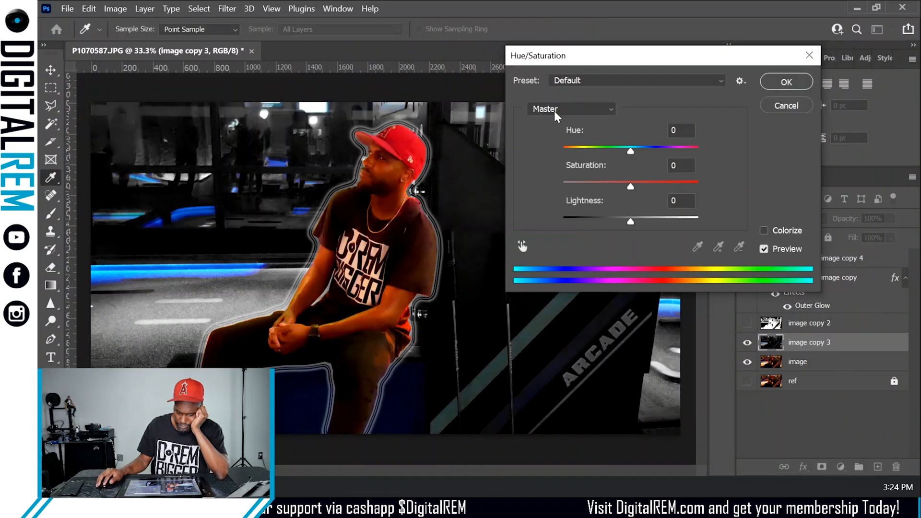
click(555, 110)
click(562, 159)
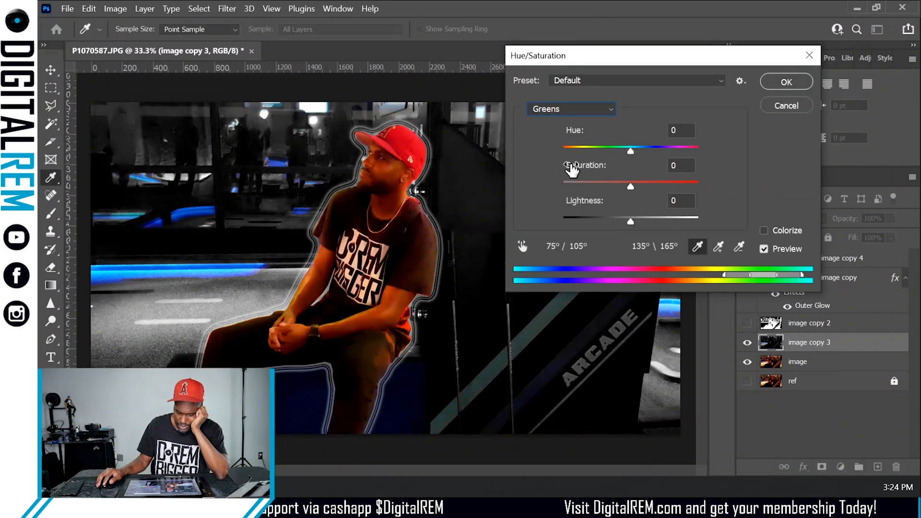
drag(620, 186, 505, 191)
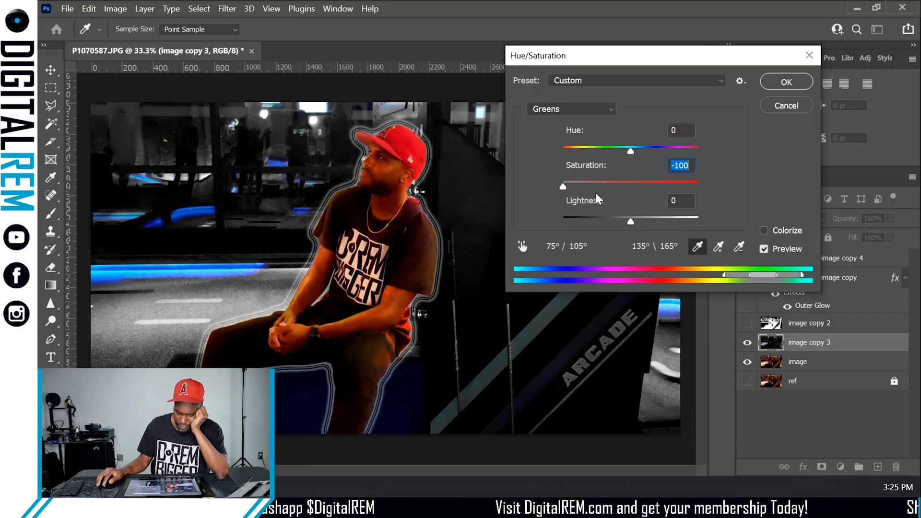
drag(630, 221, 535, 236)
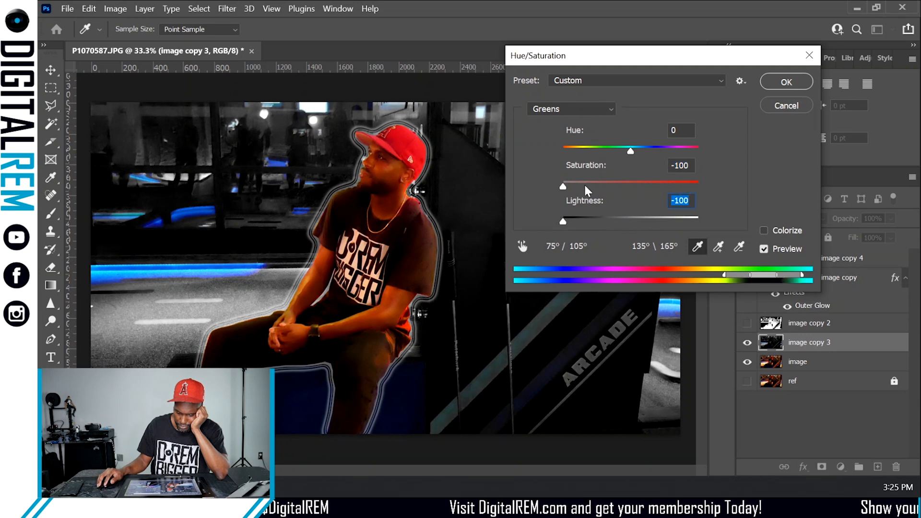
drag(585, 185, 545, 193)
drag(581, 148, 673, 148)
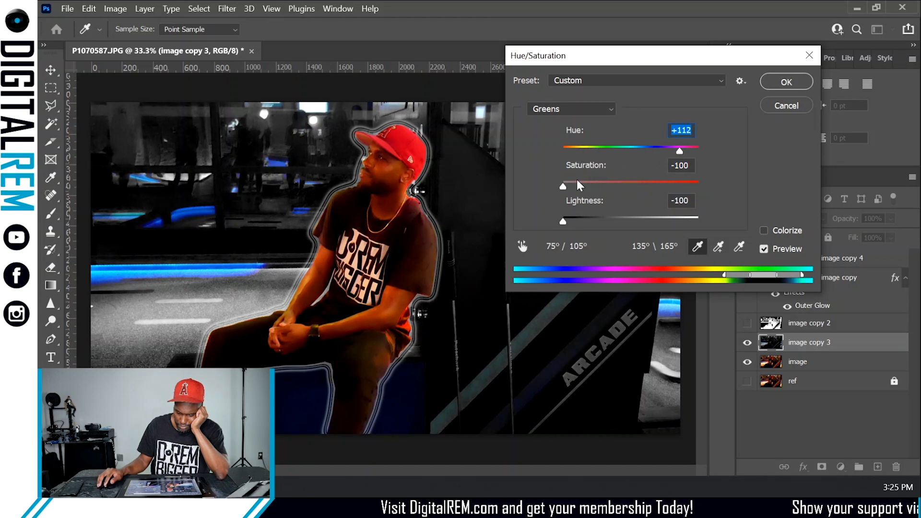
drag(665, 181, 669, 181)
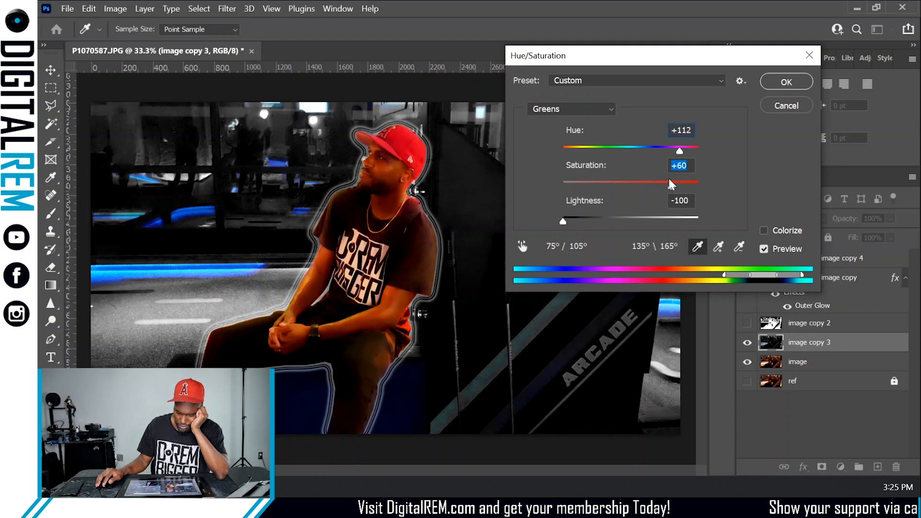
drag(586, 211, 620, 213)
drag(667, 183, 641, 193)
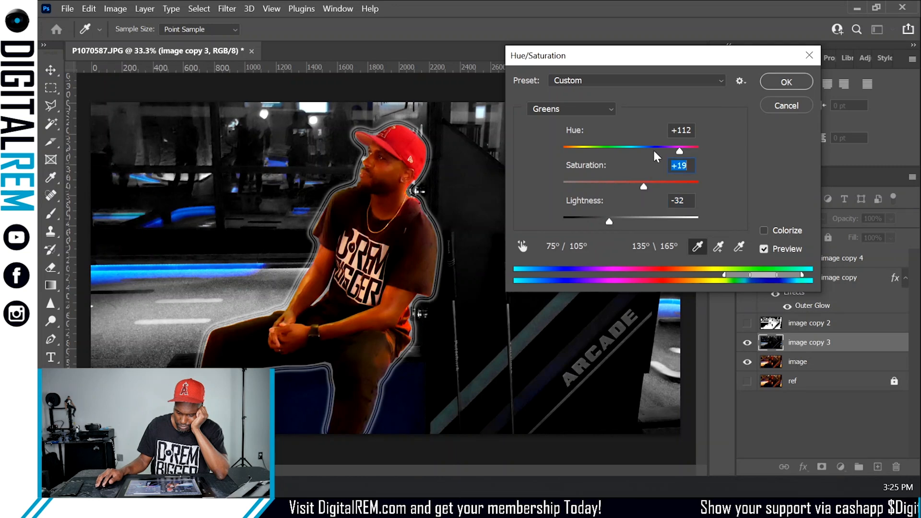
drag(652, 149, 639, 166)
click(786, 82)
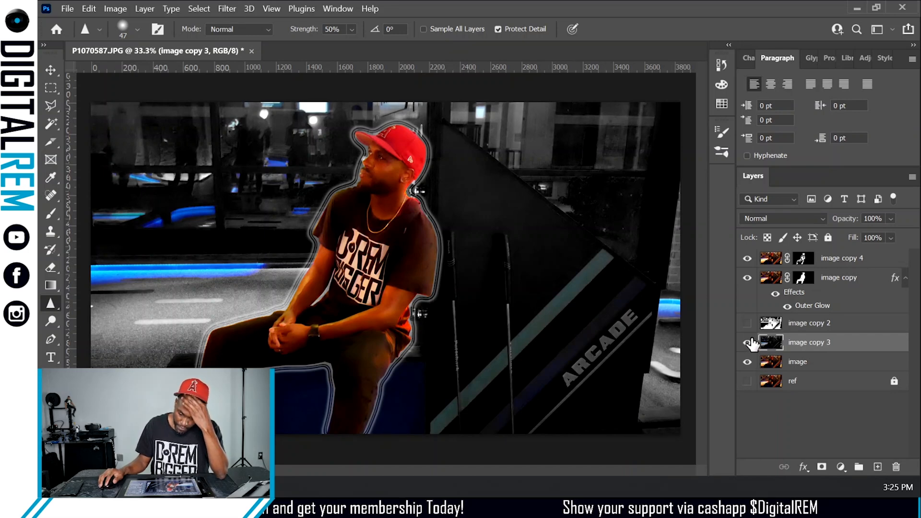
- Show the image copy 2 layer and apply Hue/Saturation to image copy 3 with Cyans hue -11 and saturation +11
click(748, 323)
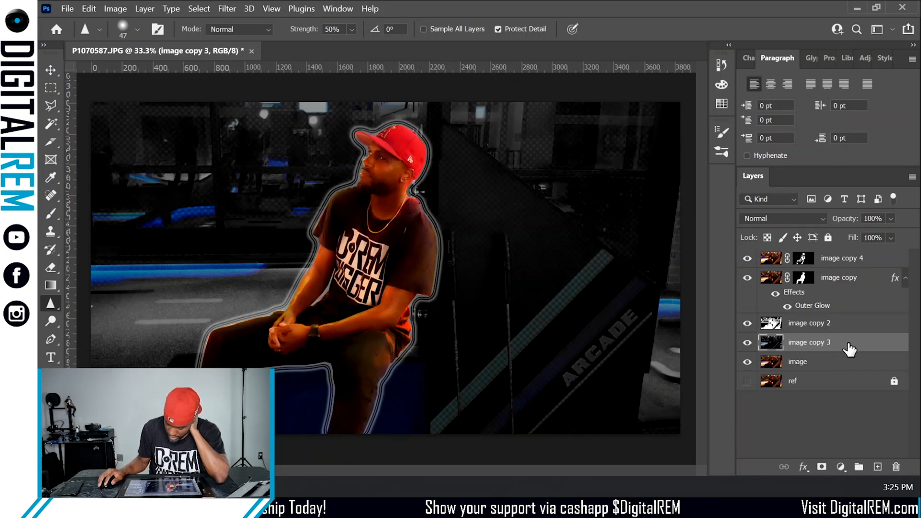
click(119, 10)
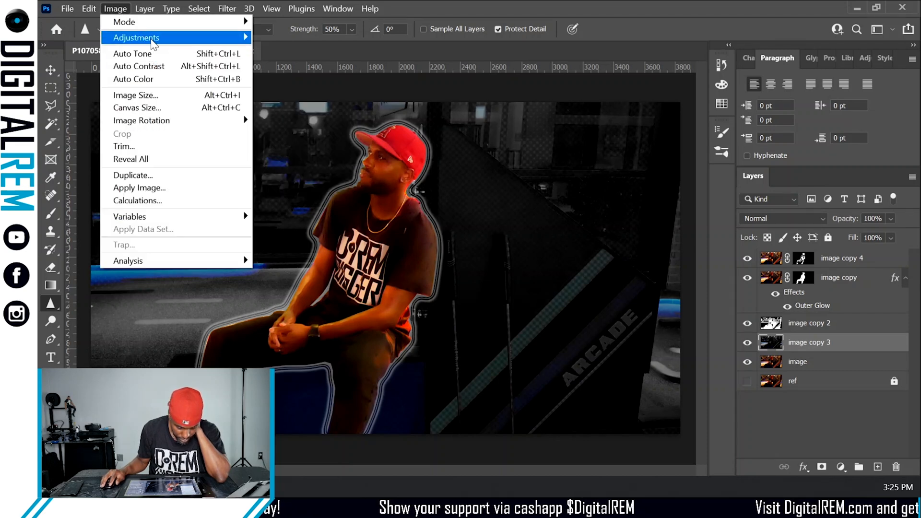
mouse_move(144, 37)
click(303, 106)
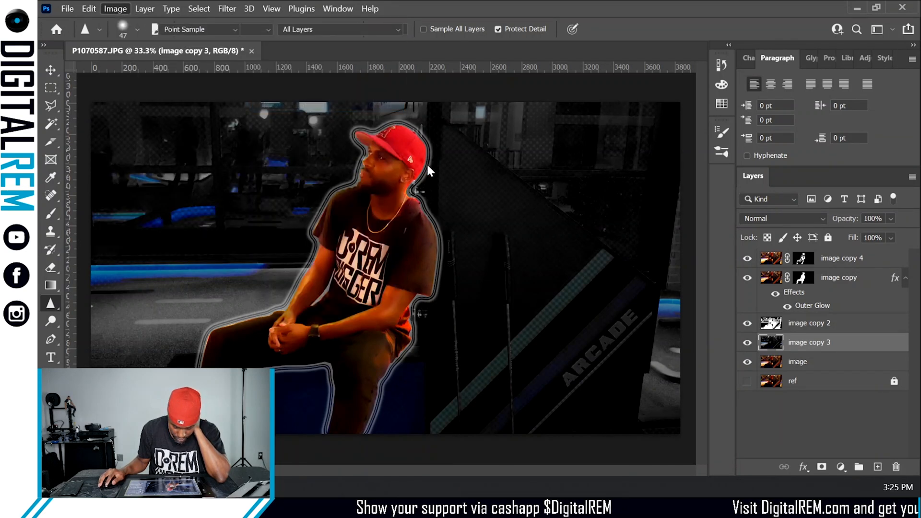
click(574, 109)
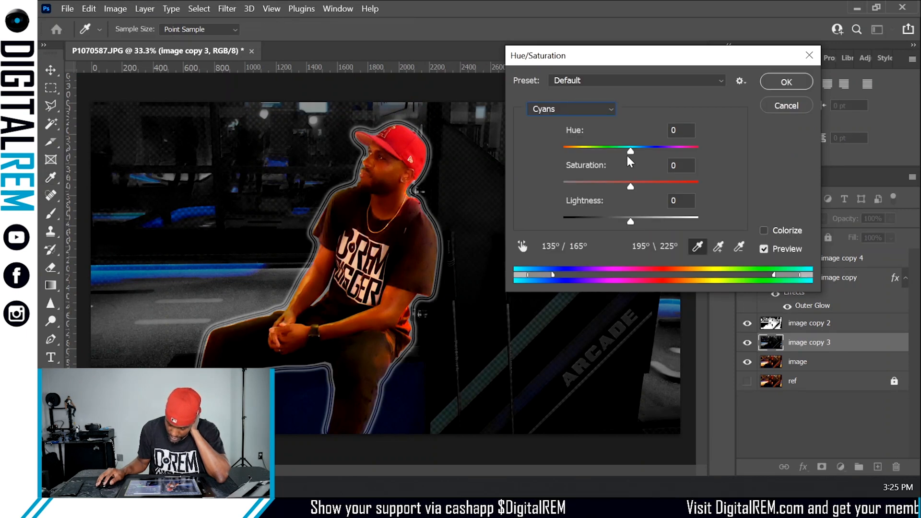
mouse_move(629, 152)
mouse_down()
mouse_move(664, 148)
mouse_move(623, 152)
mouse_up()
mouse_move(629, 185)
mouse_down()
mouse_move(699, 175)
mouse_move(577, 185)
mouse_move(648, 184)
mouse_move(637, 179)
mouse_up()
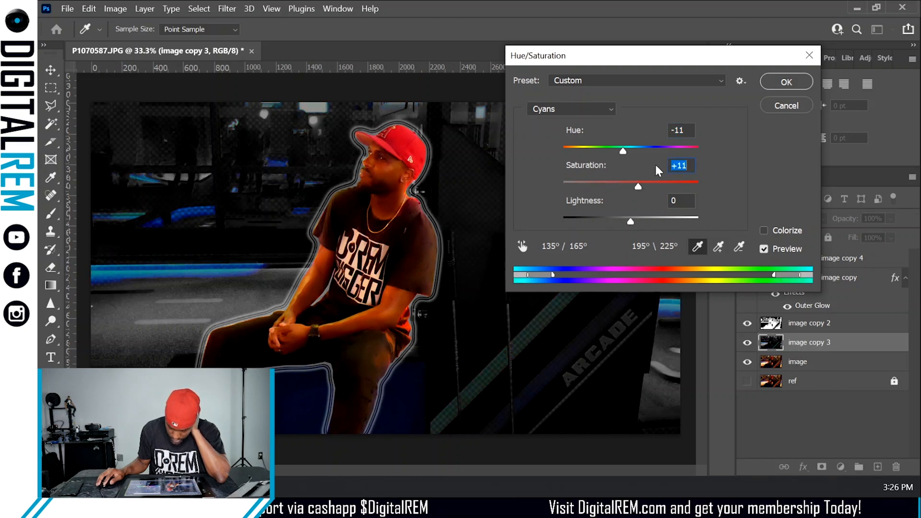
click(774, 83)
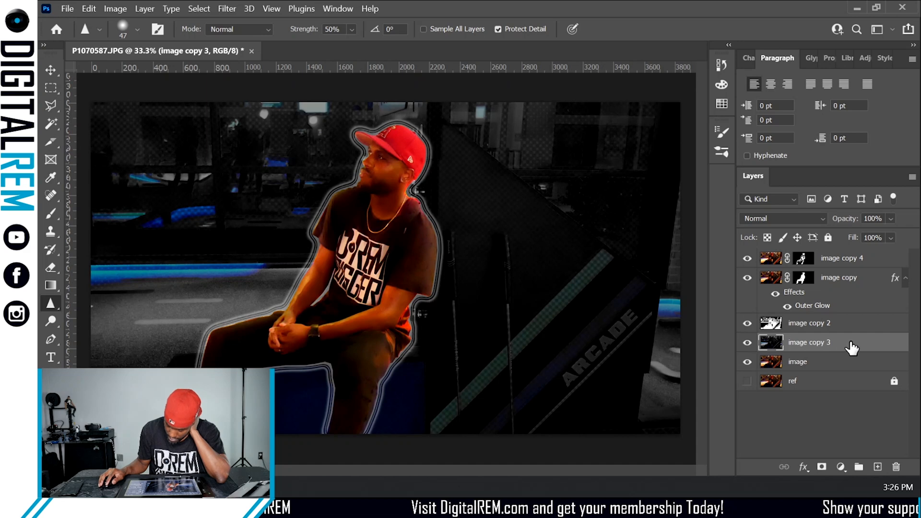
click(119, 9)
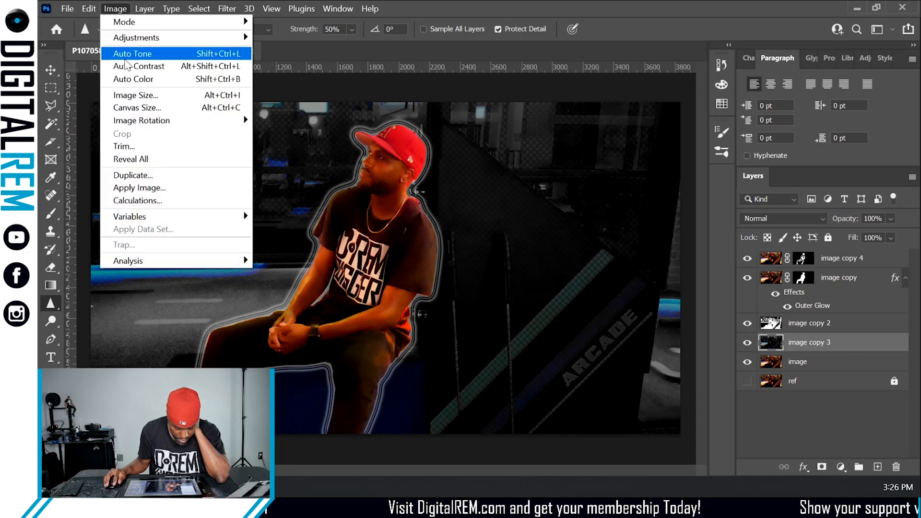
mouse_move(144, 38)
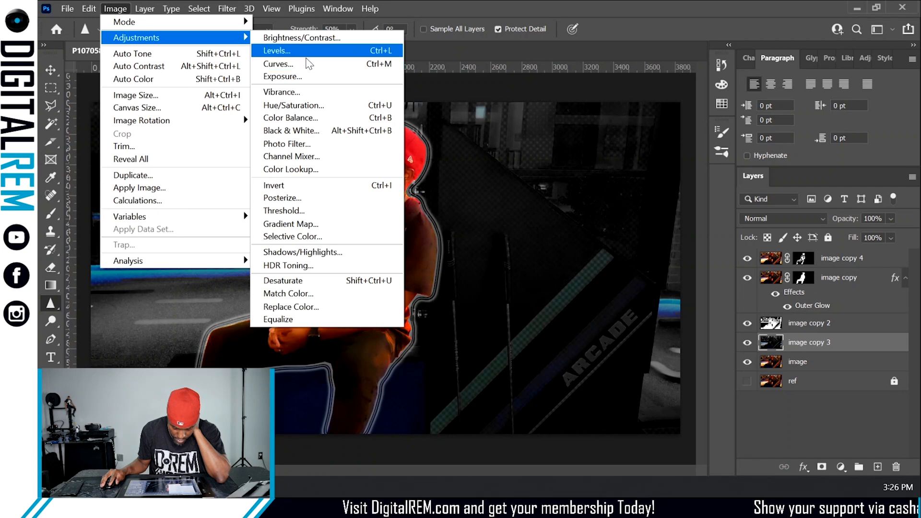
click(301, 105)
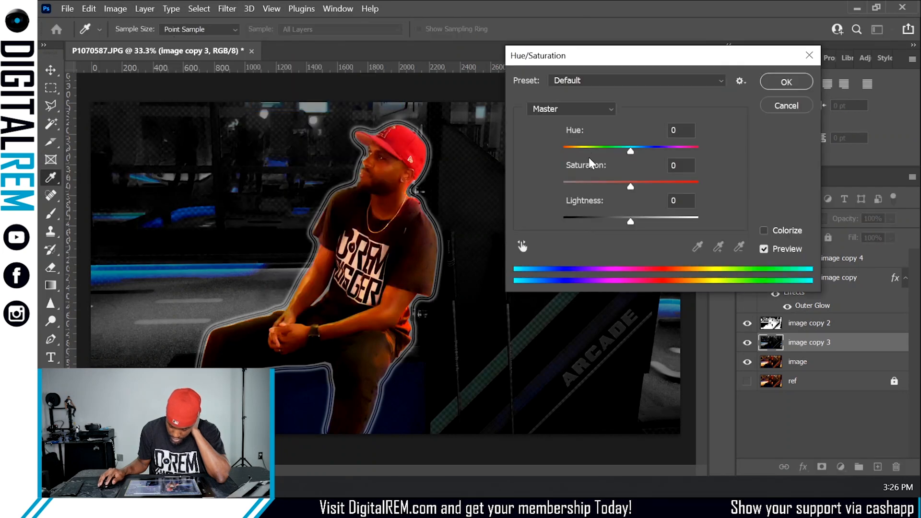
click(578, 113)
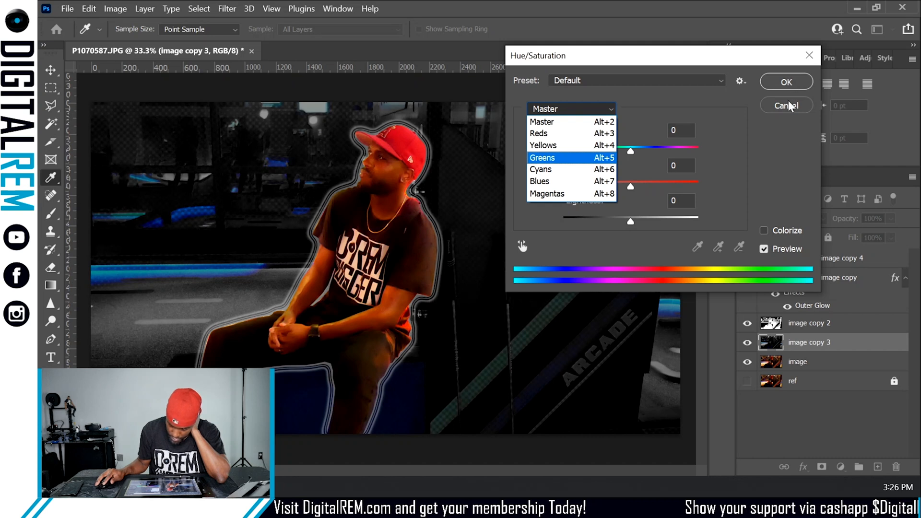
click(718, 121)
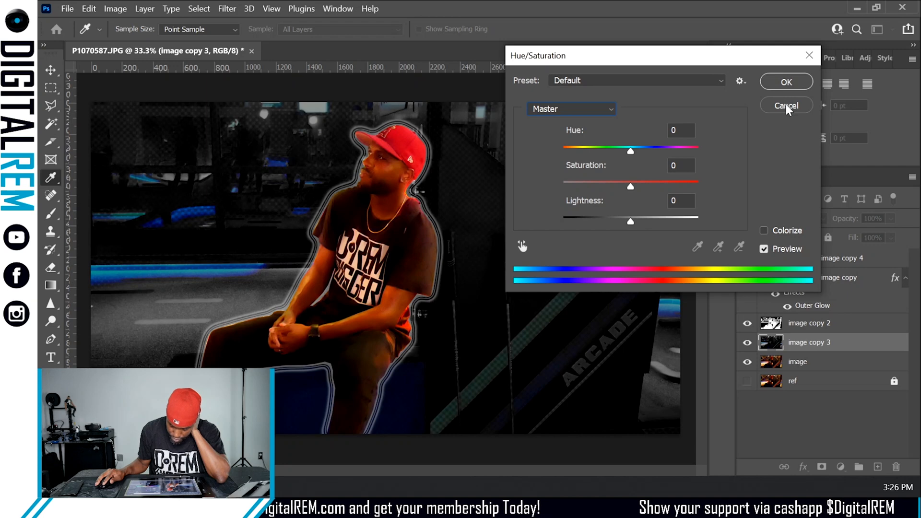
drag(785, 106, 476, 75)
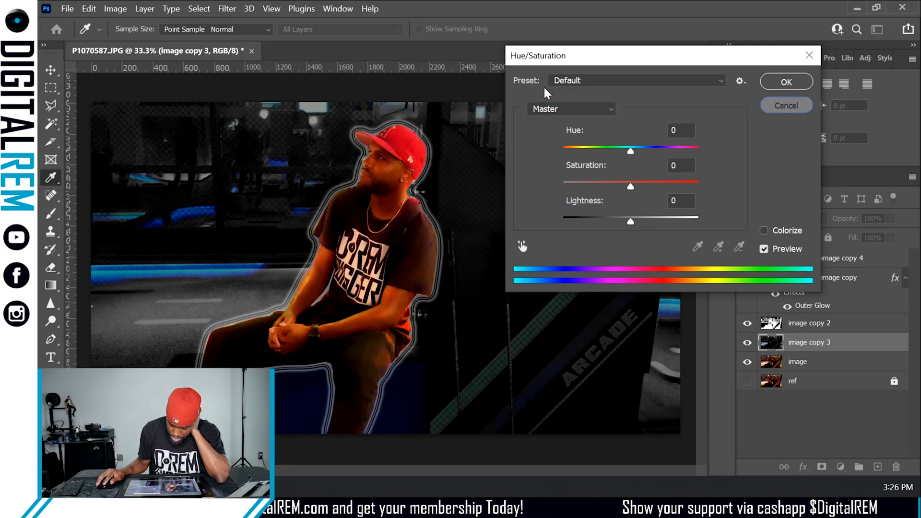
click(786, 105)
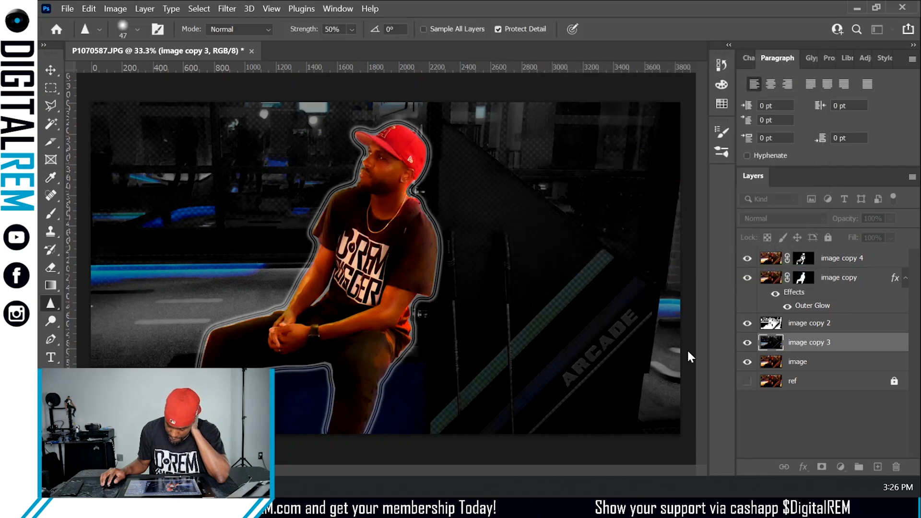
- Add a new empty layer and move it above image copy 2
click(877, 467)
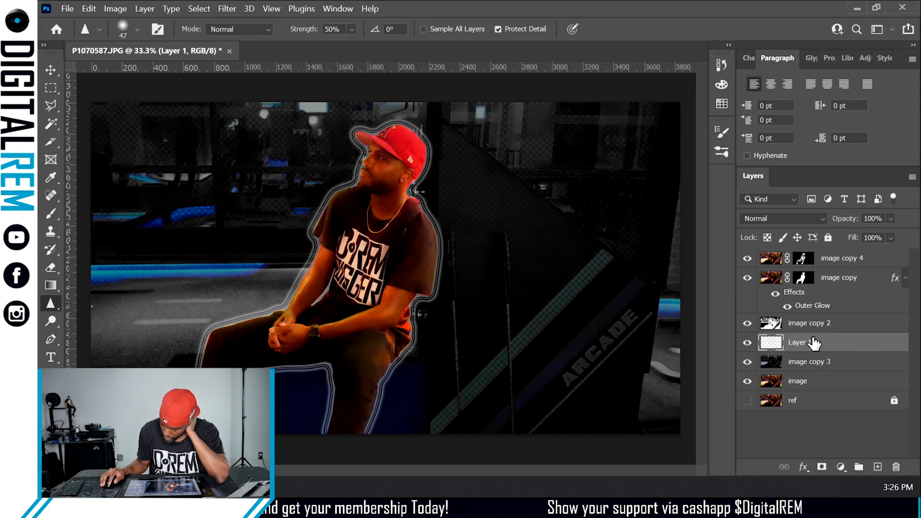
drag(814, 342, 810, 318)
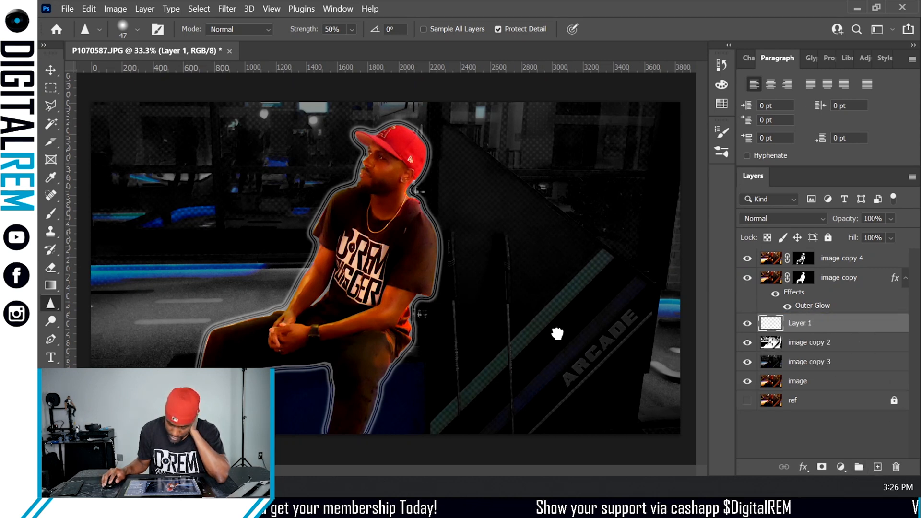
click(48, 285)
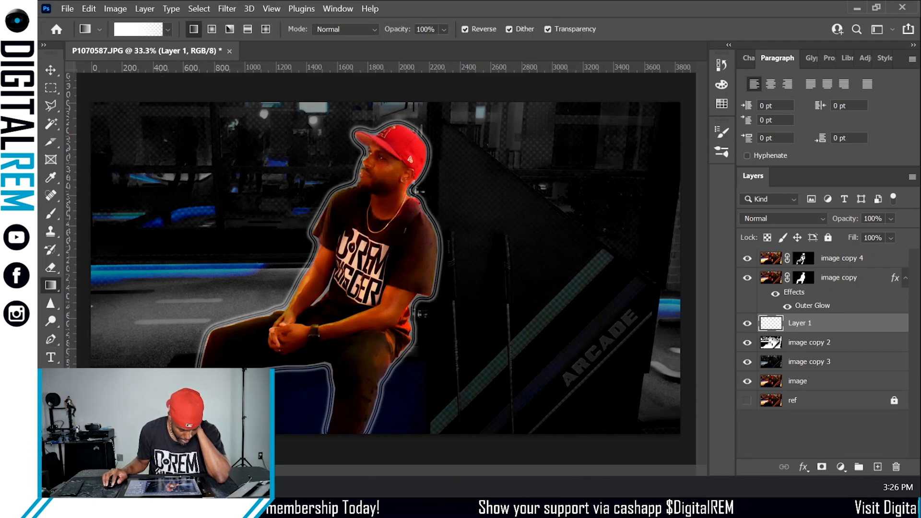
key(x)
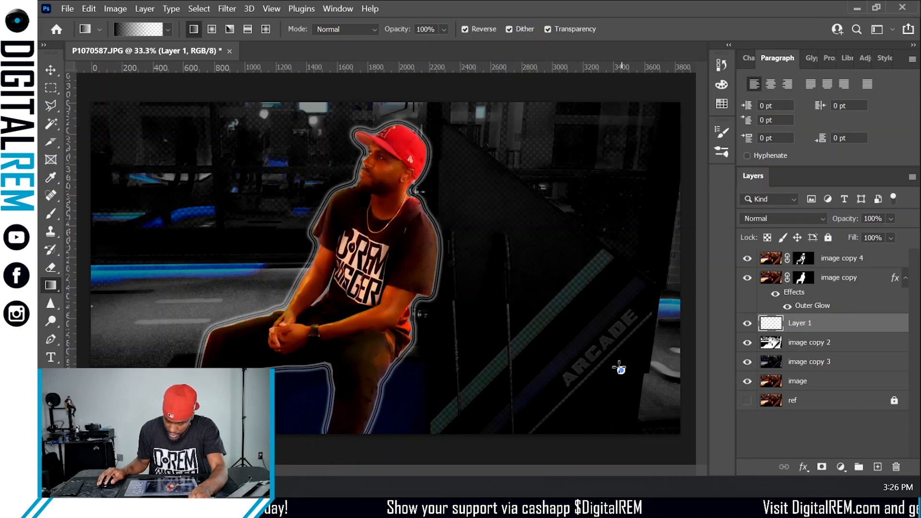
drag(621, 371, 345, 191)
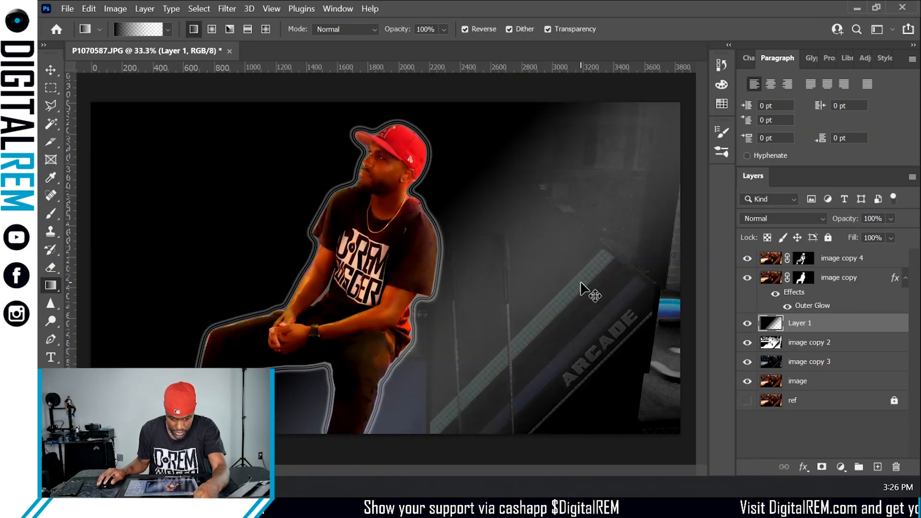
key(ctrl+z)
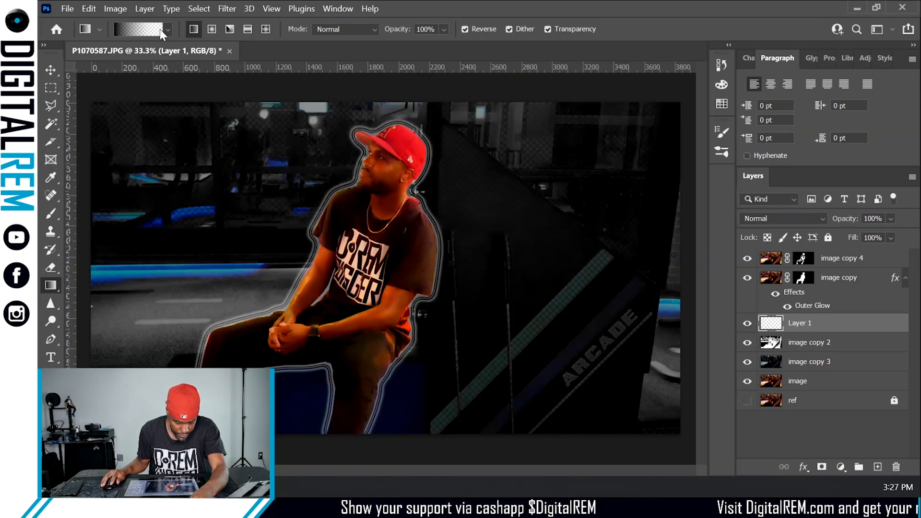
- Edit the Gradient tool's gradient so its 100% colour stop becomes black, sampled from the canvas
click(167, 29)
key(Escape)
key(i)
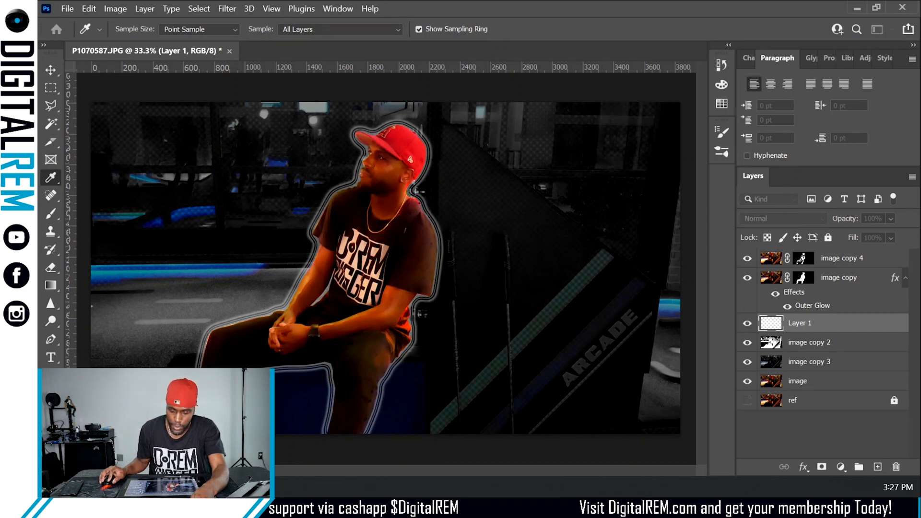
drag(911, 0, 399, 114)
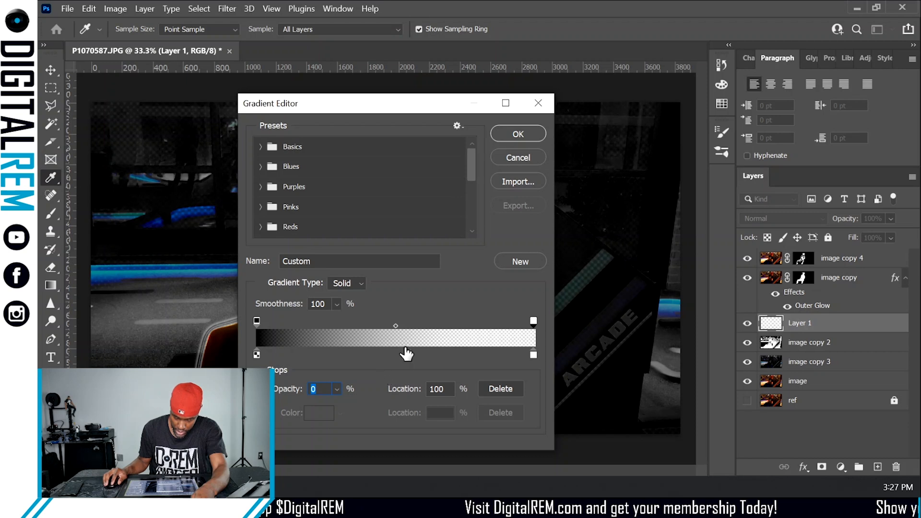
click(533, 354)
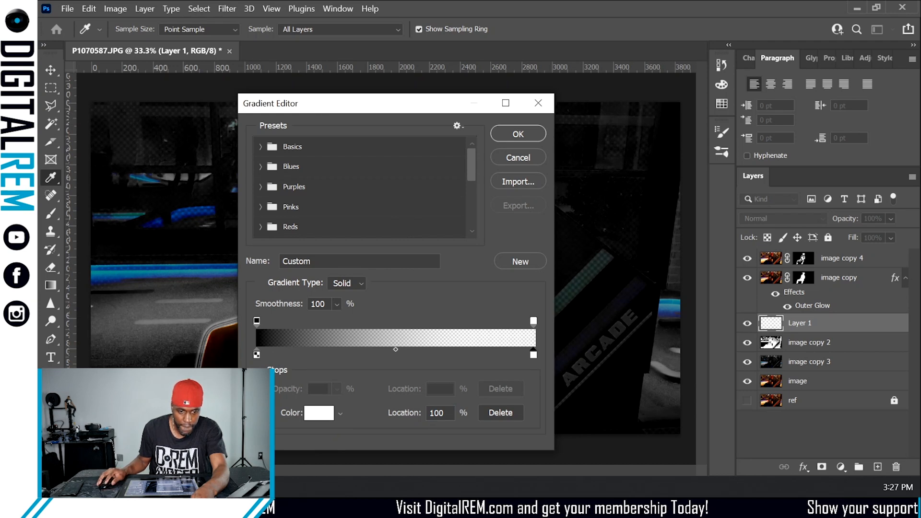
drag(919, 179, 887, 180)
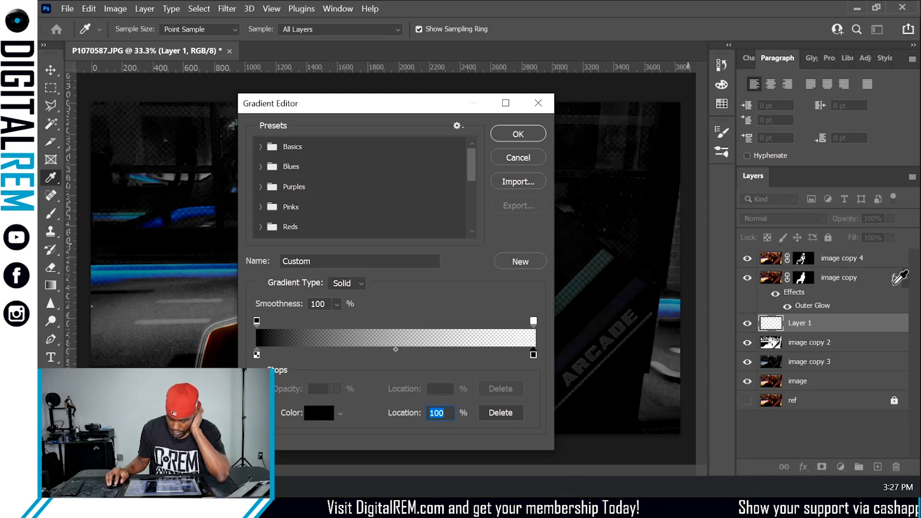
click(518, 133)
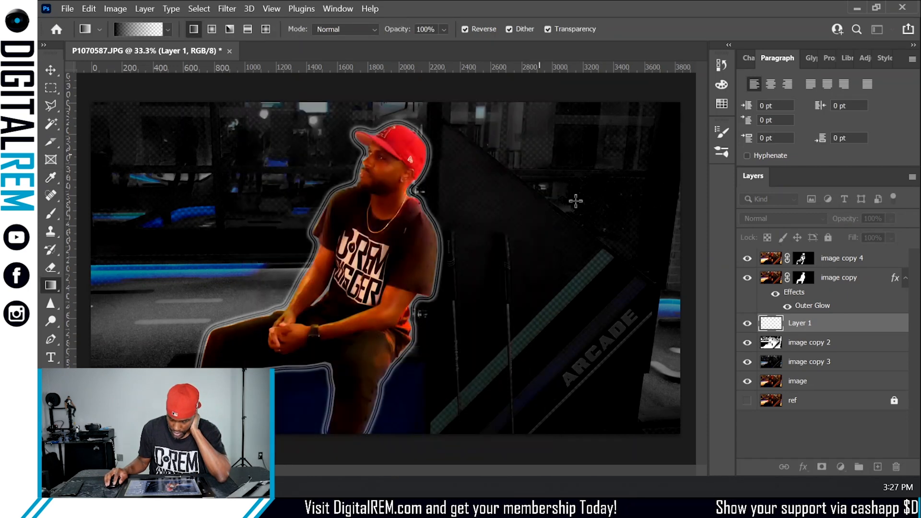
drag(622, 346, 456, 226)
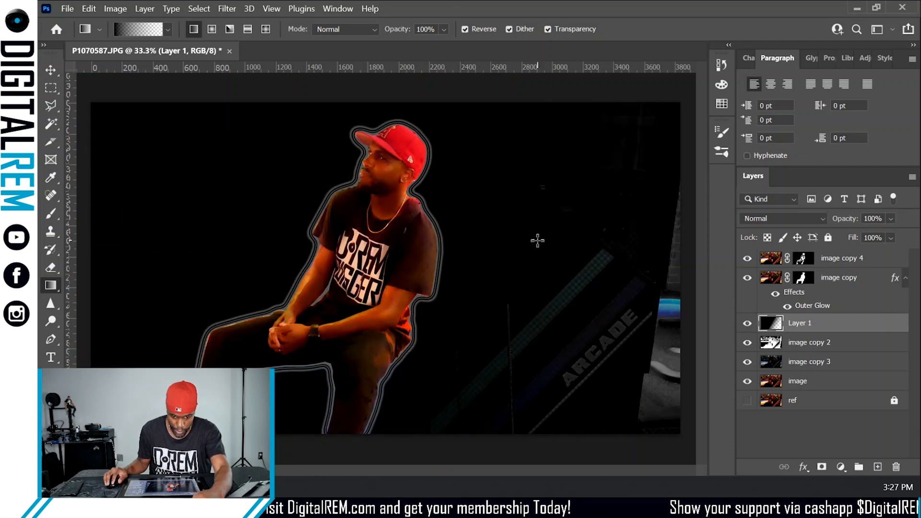
key(ctrl+z)
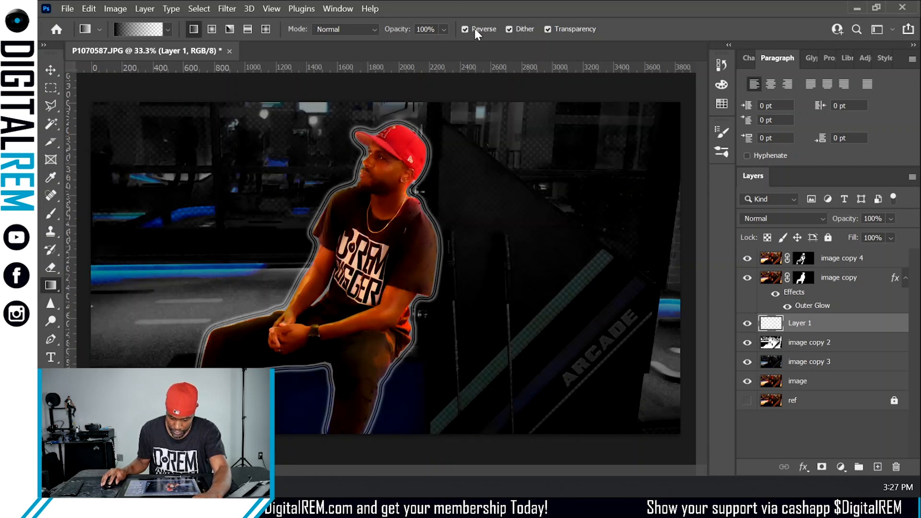
drag(564, 335, 483, 252)
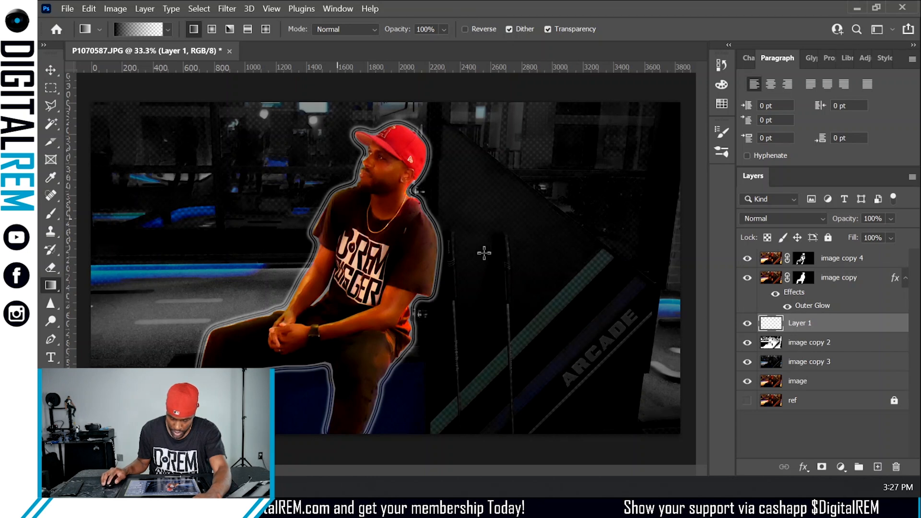
key(ctrl+z)
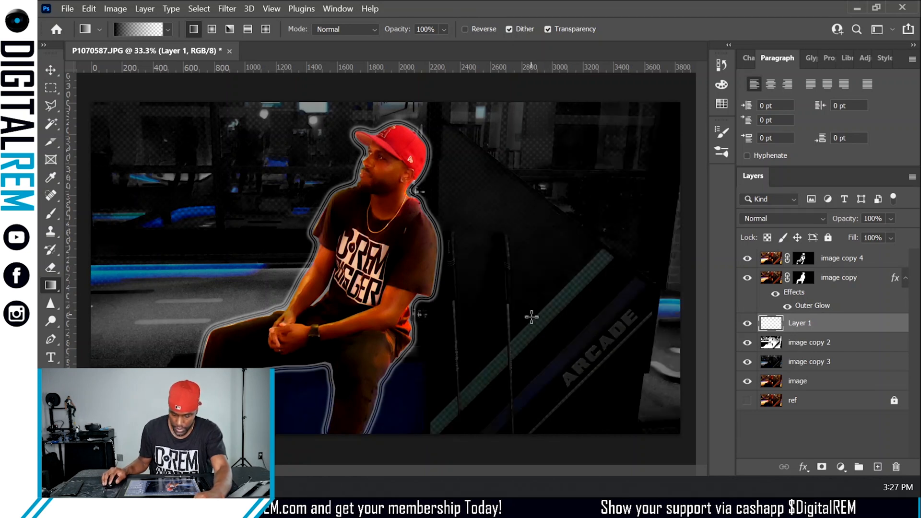
- Draw gradients on the new layer from the lower right and lower left toward the centre to darken the background sides
drag(533, 343, 344, 221)
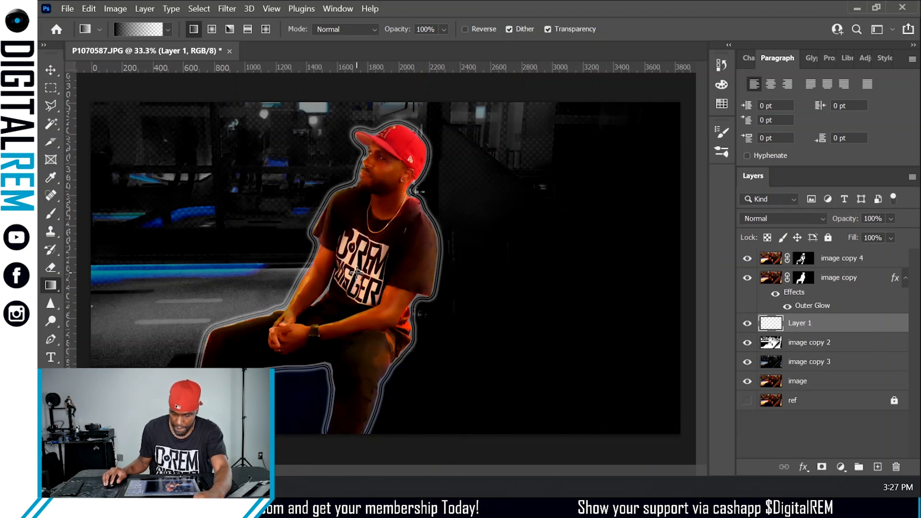
drag(131, 341, 431, 203)
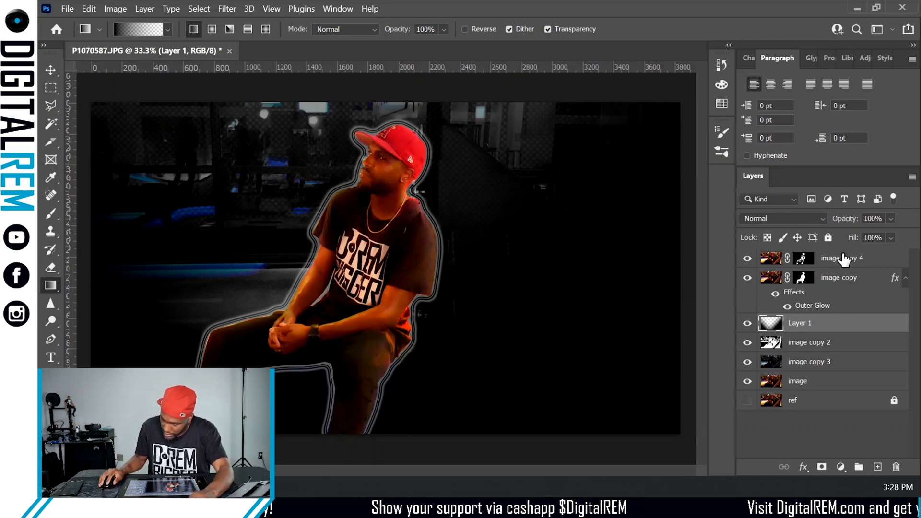
drag(858, 261, 879, 466)
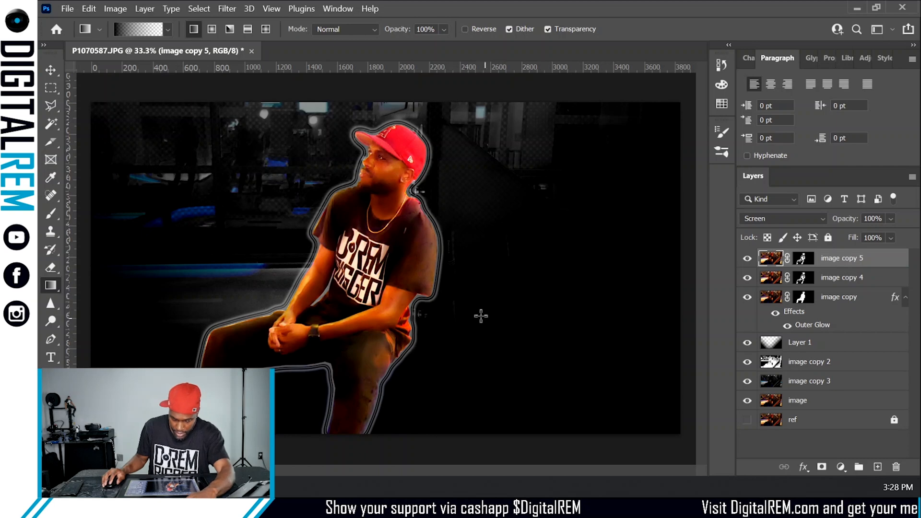
right_click(879, 265)
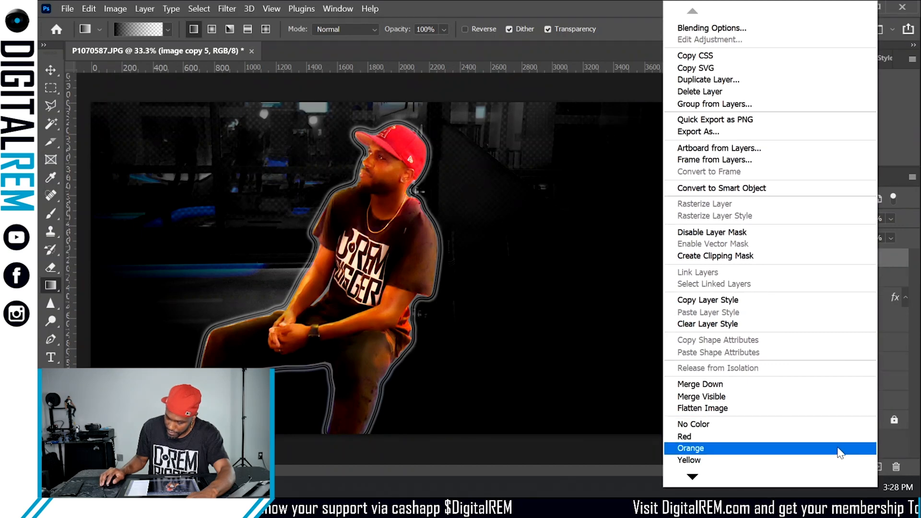
click(892, 461)
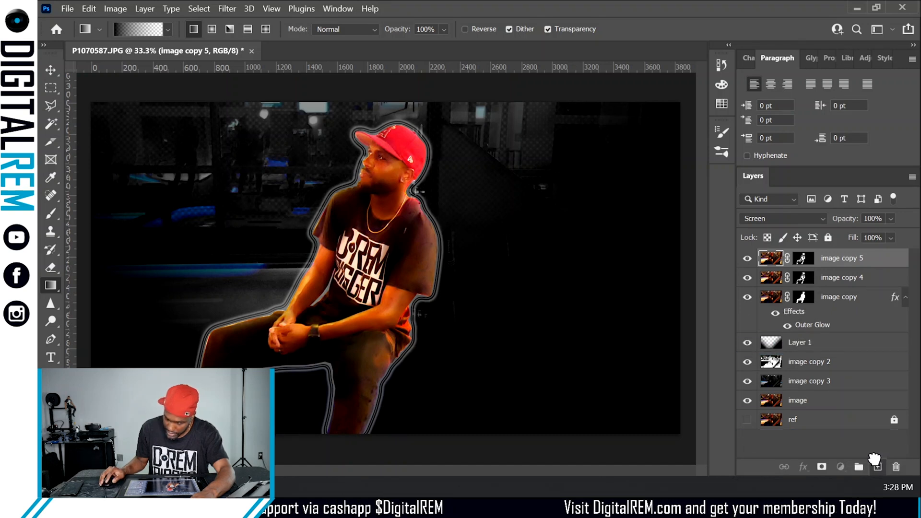
drag(874, 459, 877, 466)
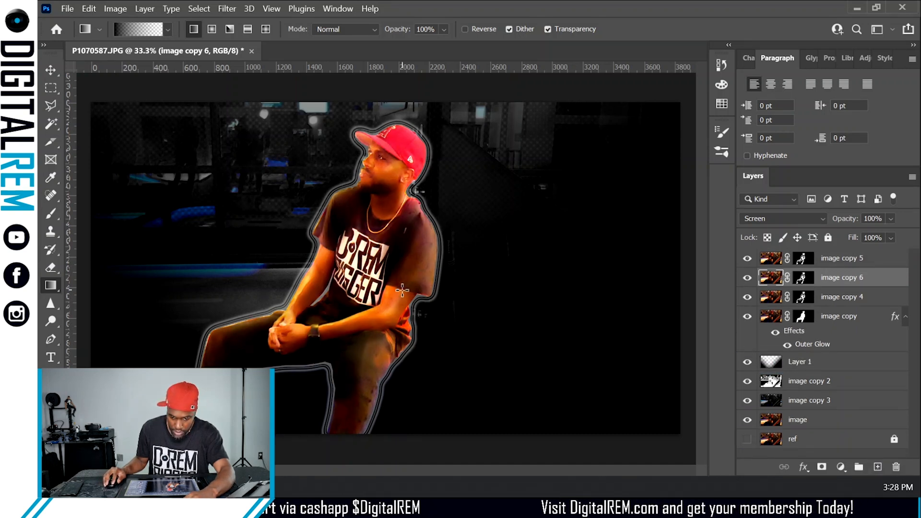
shift+click(879, 264)
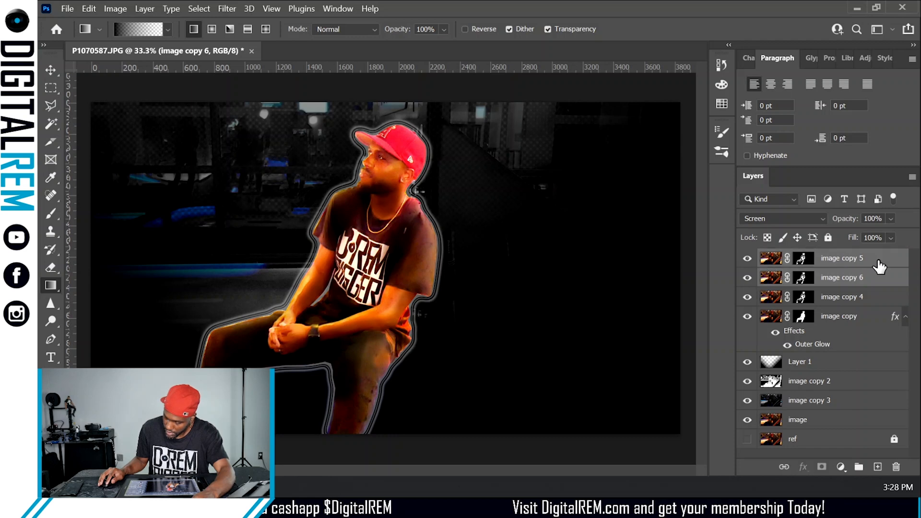
click(896, 468)
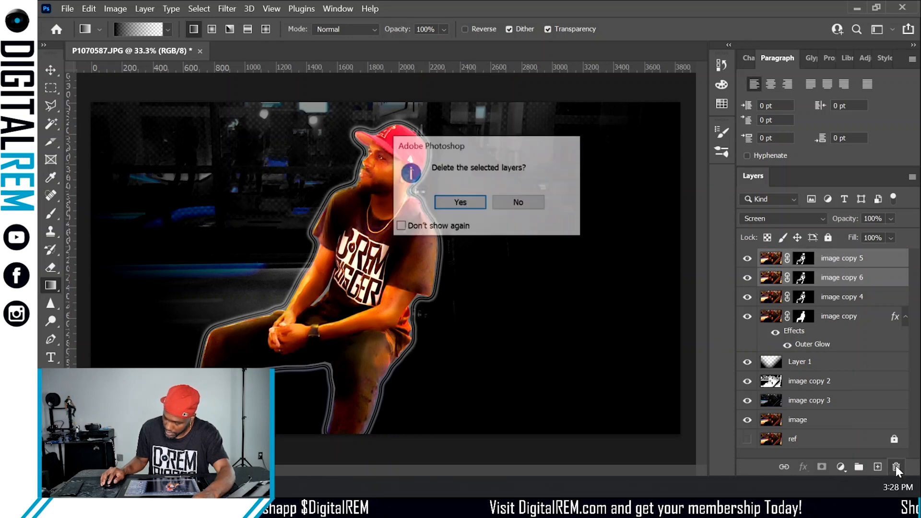
click(460, 203)
- Duplicate the image copy layer with the outer glow and shift the duplicate slightly to the right
drag(865, 283, 877, 468)
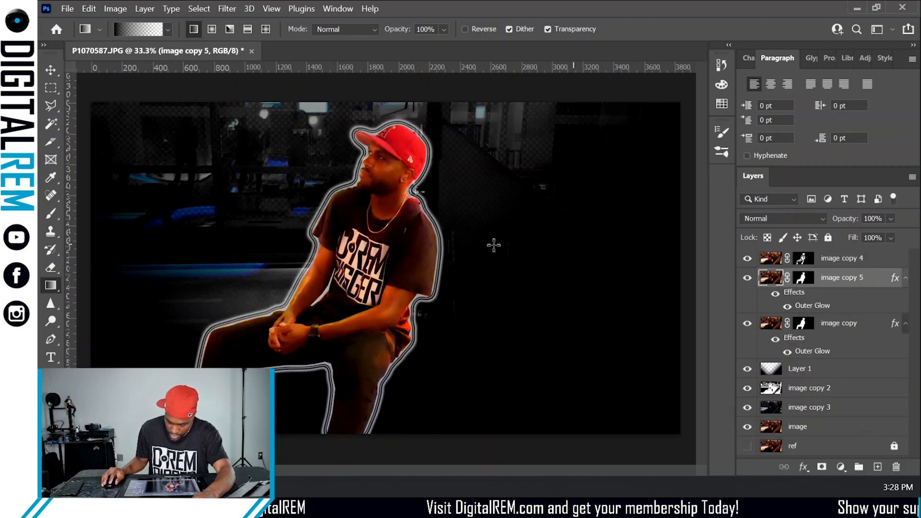
key(v)
drag(413, 277, 436, 277)
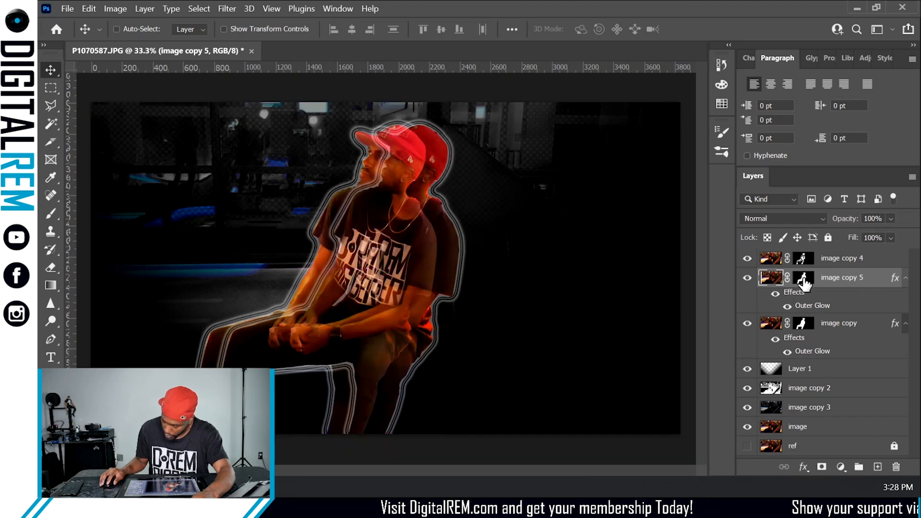
- Hide the duplicate's outer glow, set its opacity to 38% and move it beneath the image copy layer
click(775, 292)
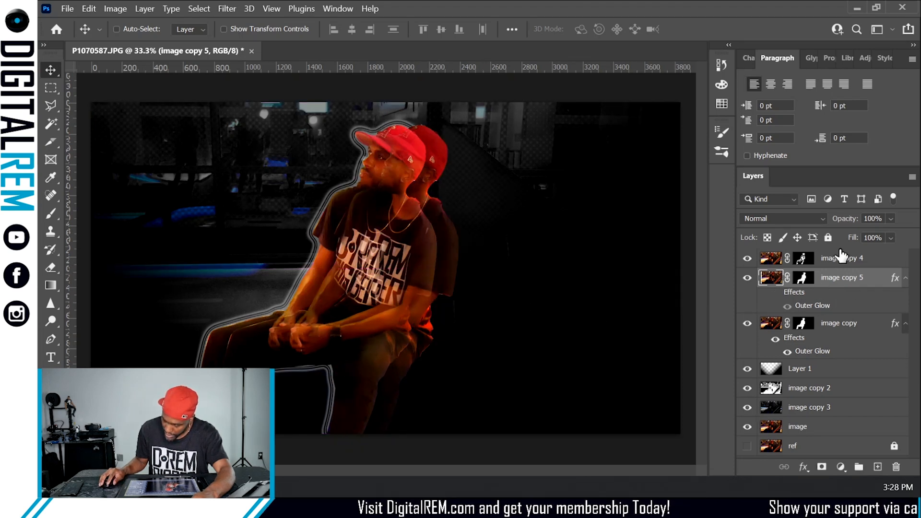
drag(849, 226, 807, 231)
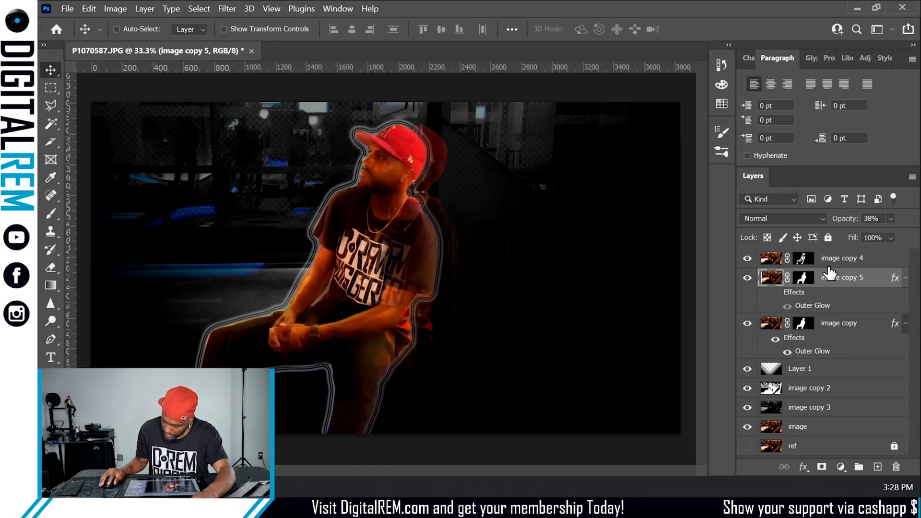
drag(838, 281, 837, 357)
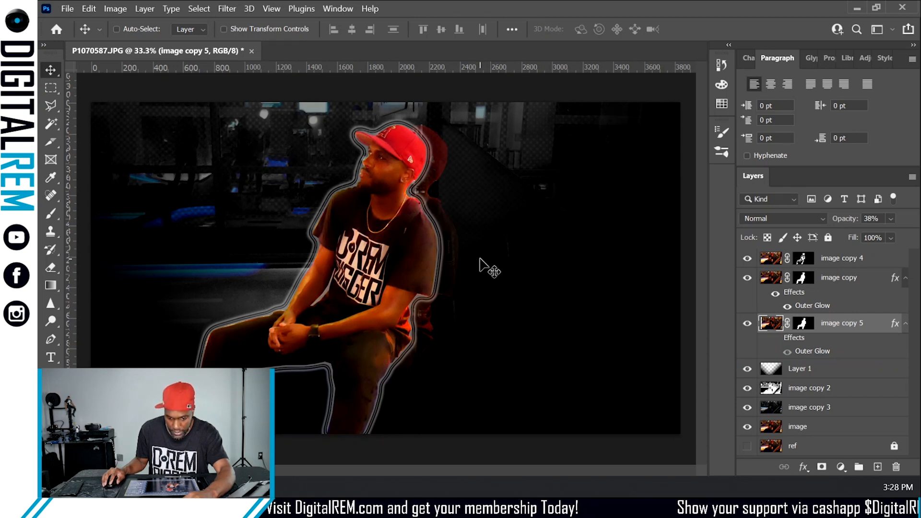
- Nudge image copy 5 slightly right, duplicate it, and shift the new copy leftward behind the man
mouse_move(446, 261)
mouse_down()
mouse_move(456, 250)
mouse_move(452, 260)
mouse_up()
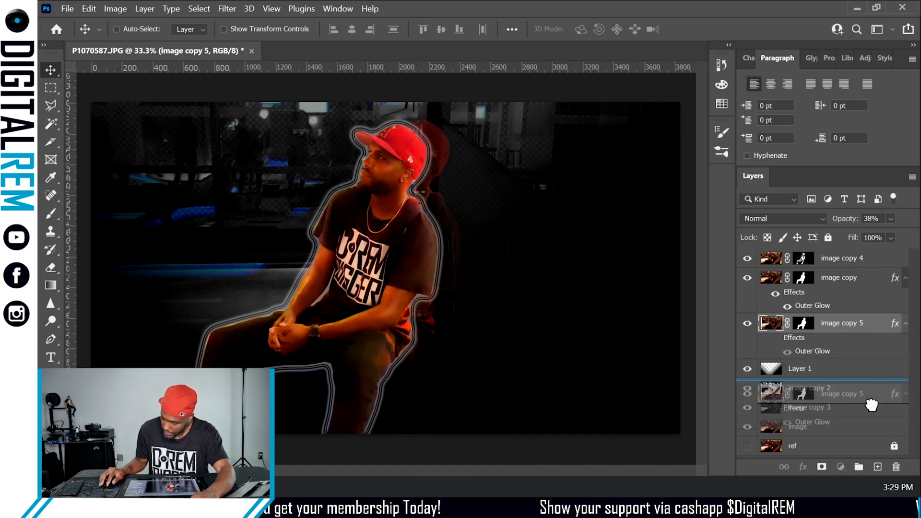
key(ctrl+j)
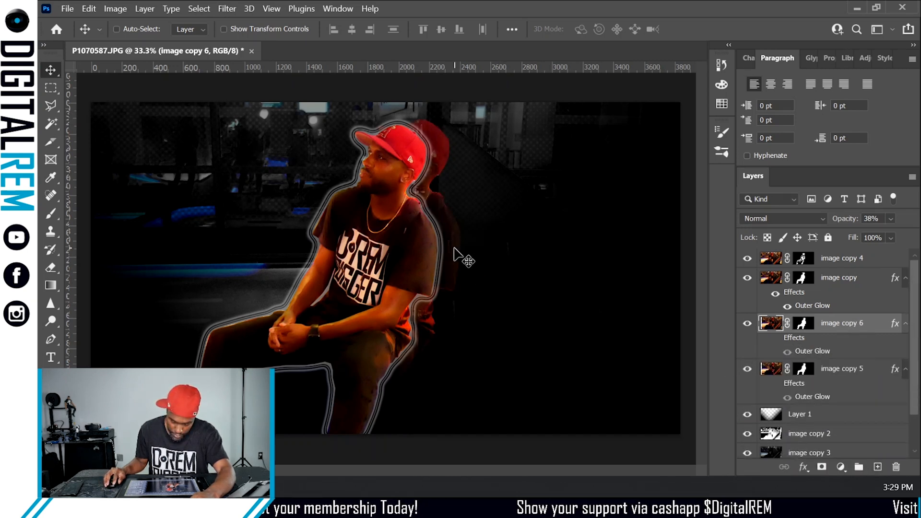
drag(436, 251, 393, 251)
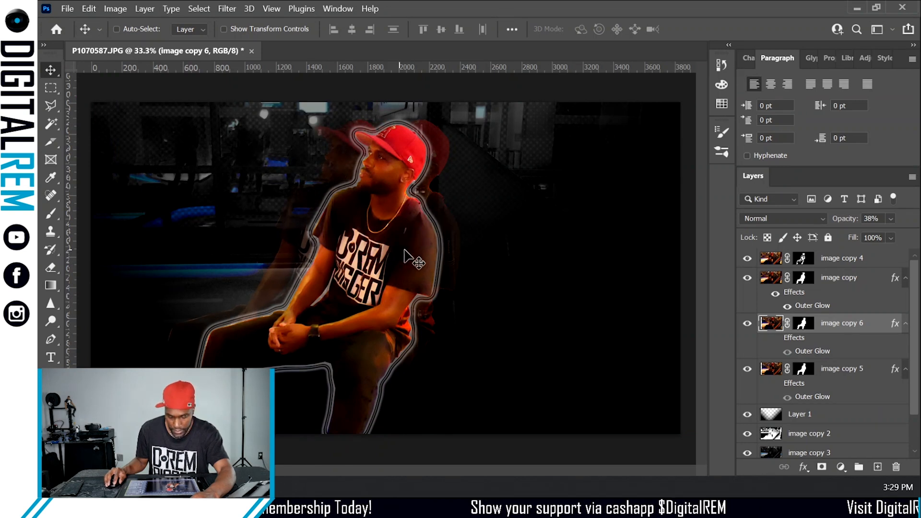
mouse_move(302, 248)
mouse_down()
mouse_move(303, 259)
mouse_move(314, 254)
mouse_up()
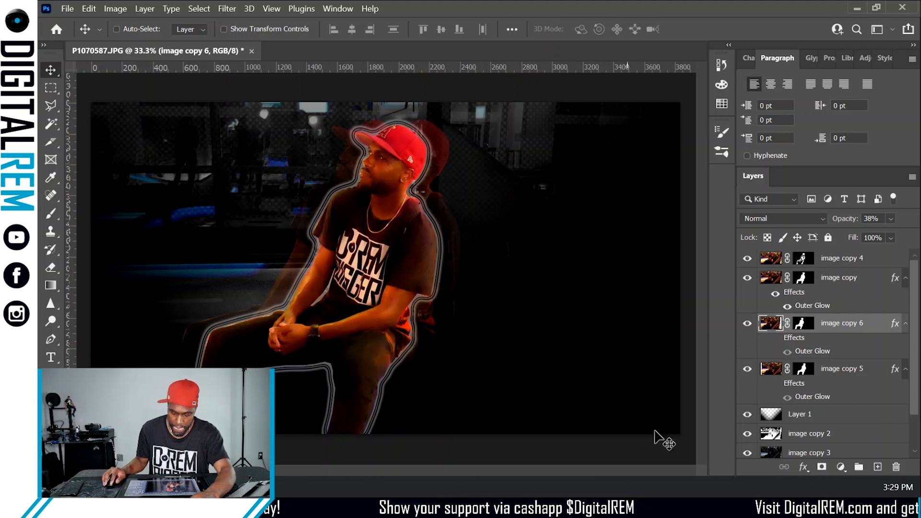
- Compare the composite with the darkening gradient layer Layer 1 hidden and shown
click(861, 371)
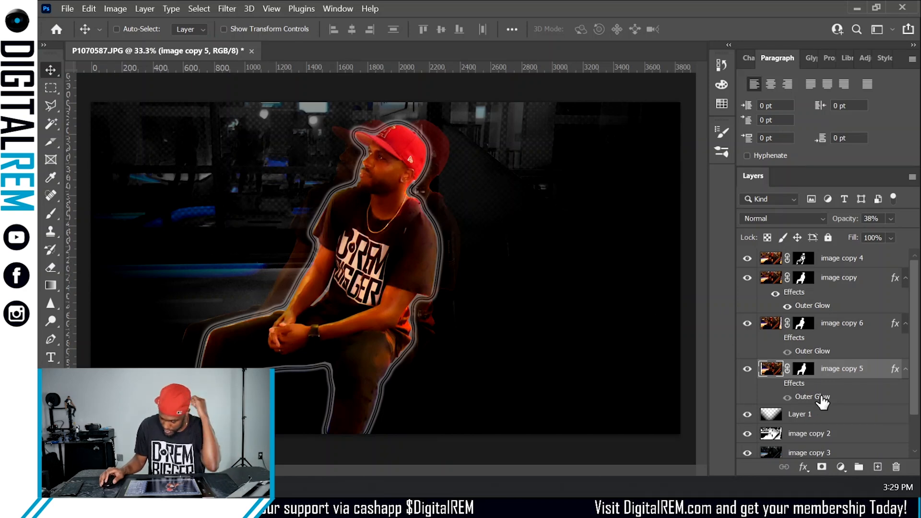
scroll(800, 412, down, 1)
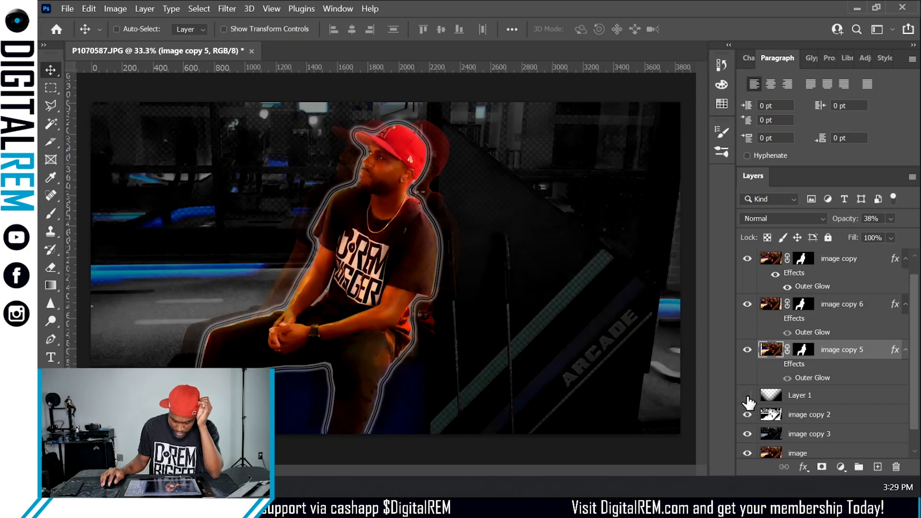
click(746, 395)
click(746, 394)
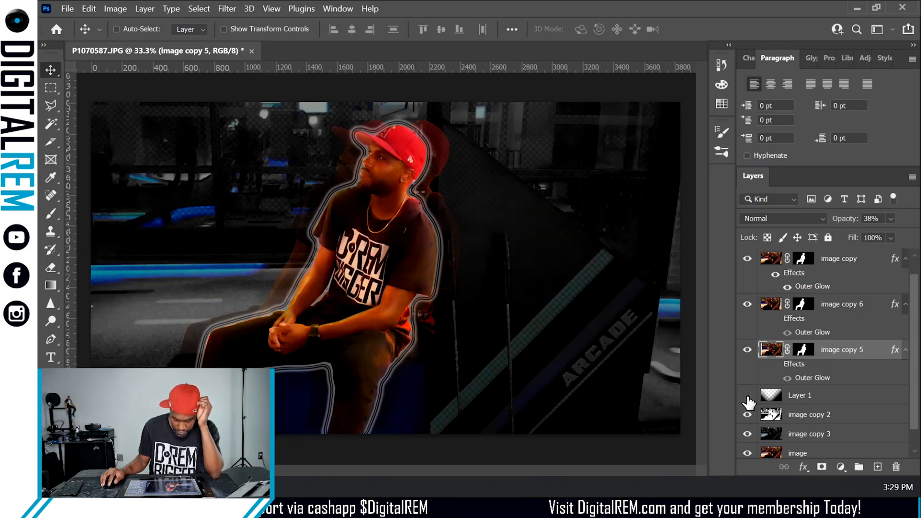
click(746, 395)
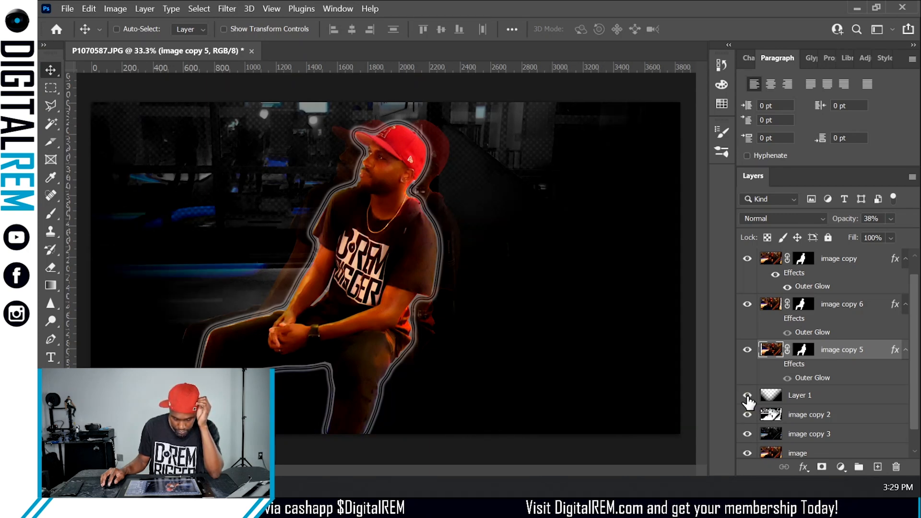
click(747, 396)
click(747, 396)
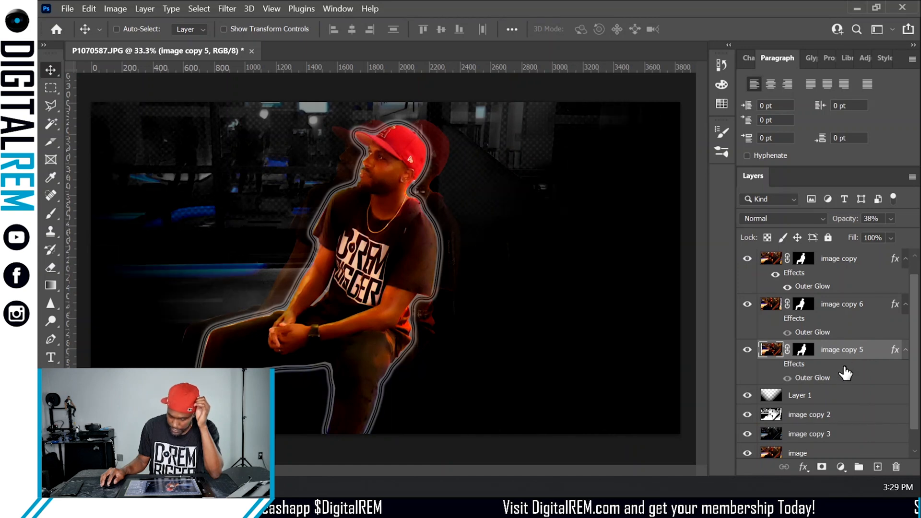
- Lower image copy 5's opacity to 36% and set the gradient layer Layer 1's opacity to 93%
drag(848, 224, 844, 224)
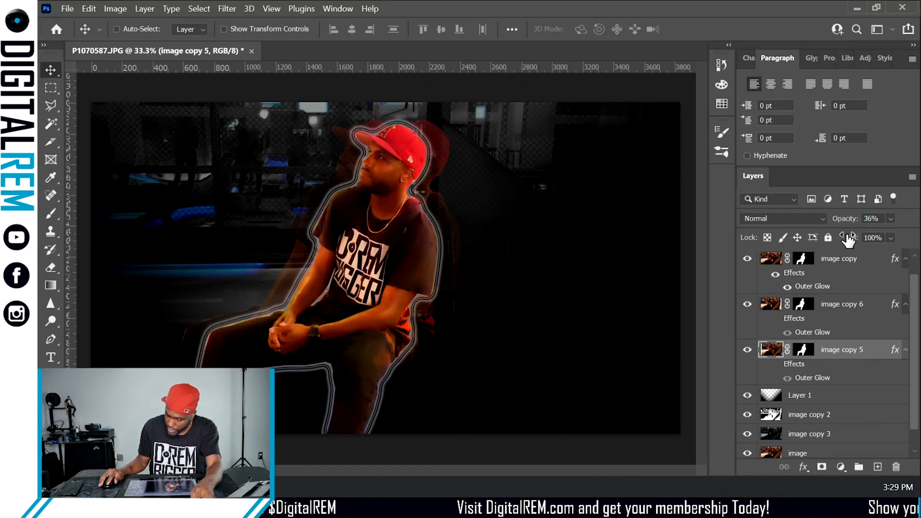
click(843, 396)
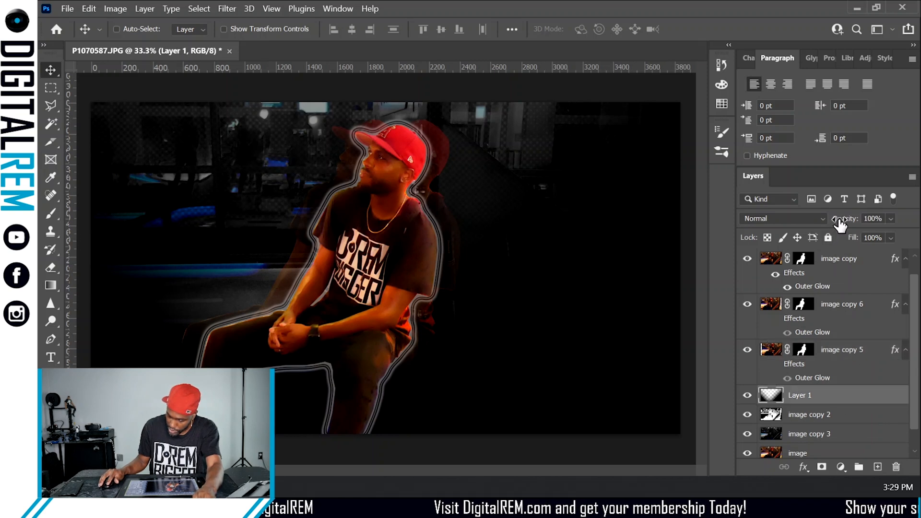
drag(840, 223, 835, 227)
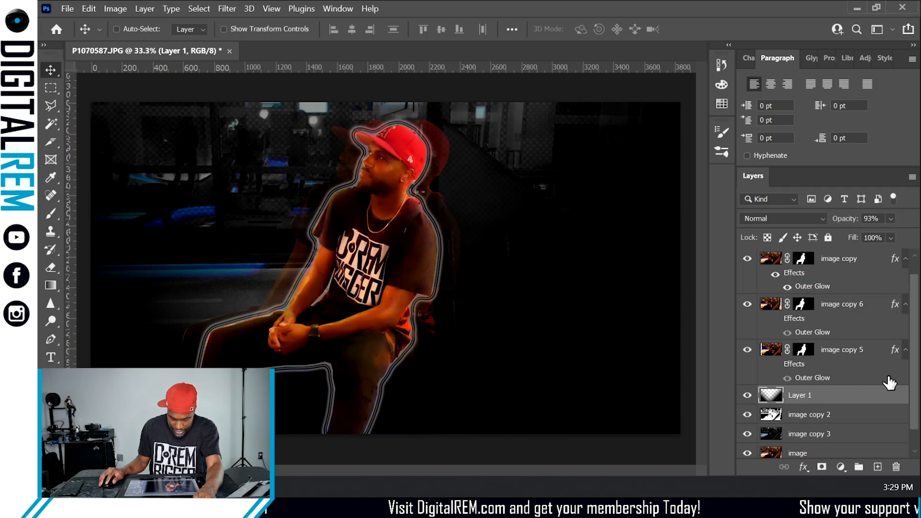
- Set the opacity of both image copy 6 and image copy 5 to 20%
click(840, 308)
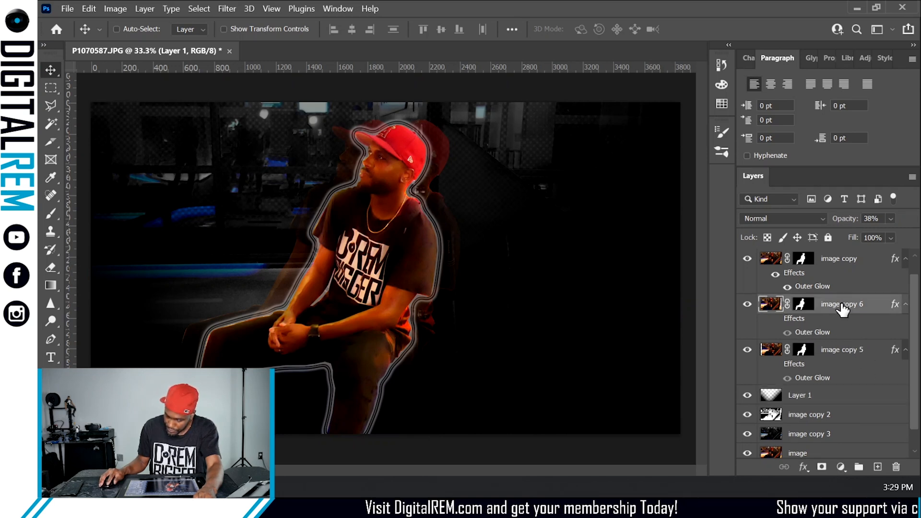
drag(844, 226, 830, 230)
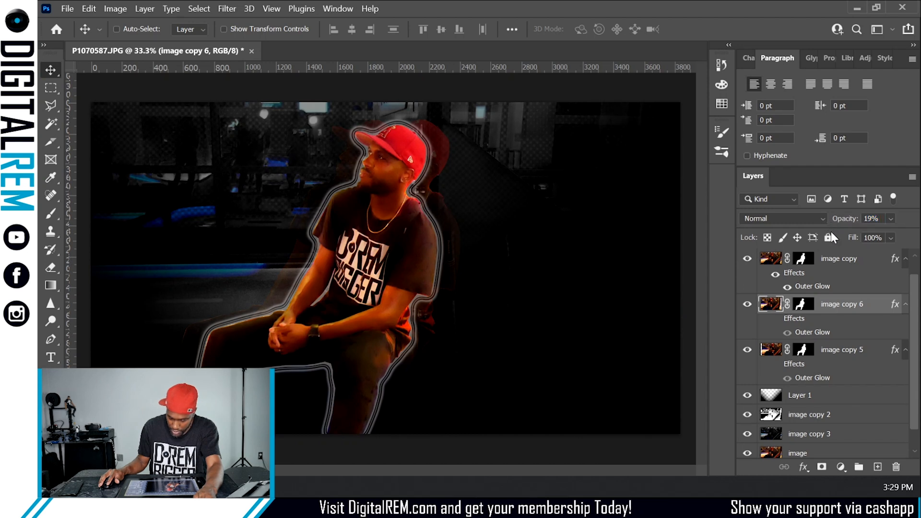
click(863, 220)
text(20)
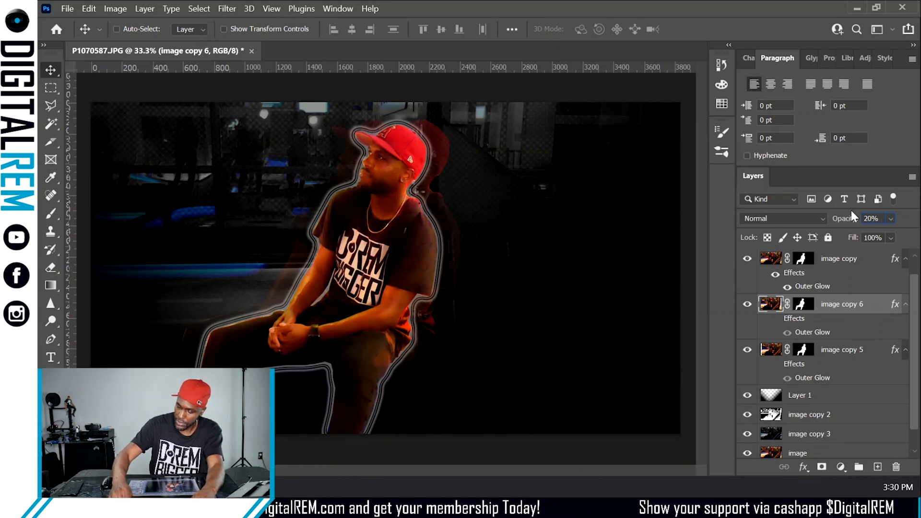
click(866, 352)
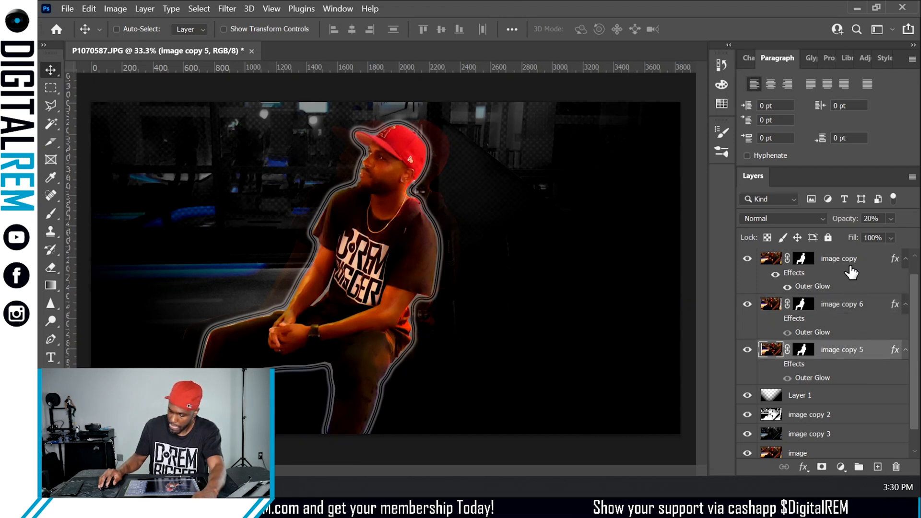
key(2)
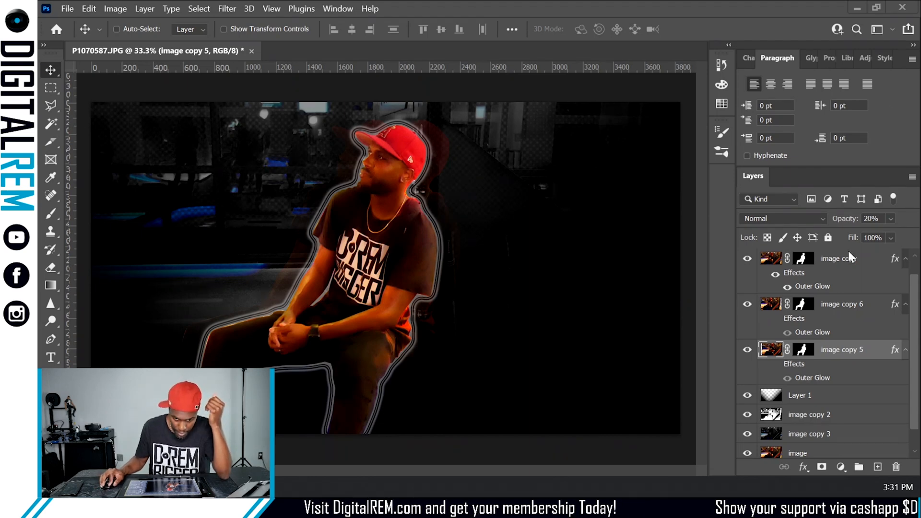
- Place the Frame graphic with the logo sidebar over the composite at 80% scale and commit it
drag(848, 251, 209, 265)
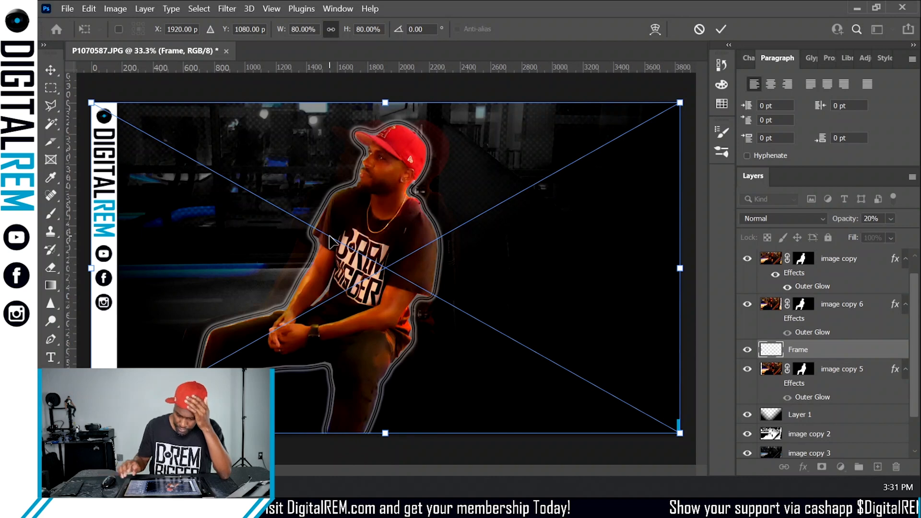
key(Return)
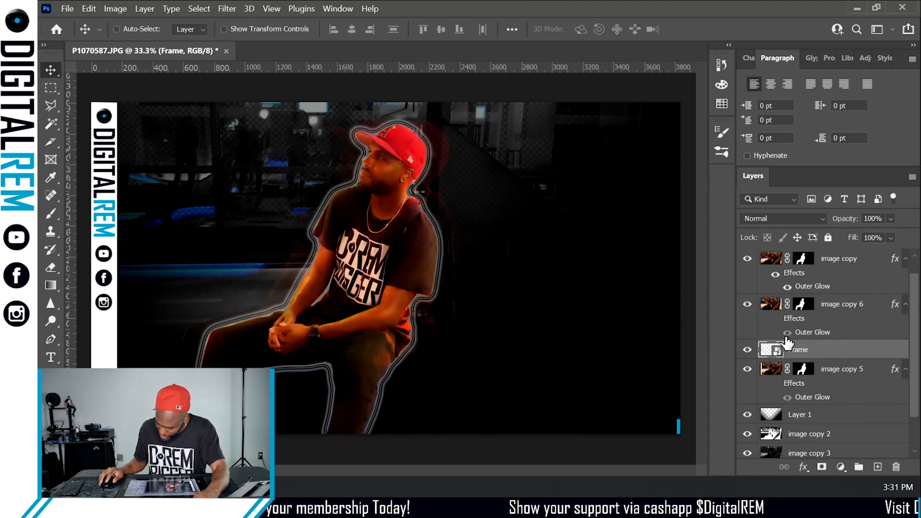
click(775, 274)
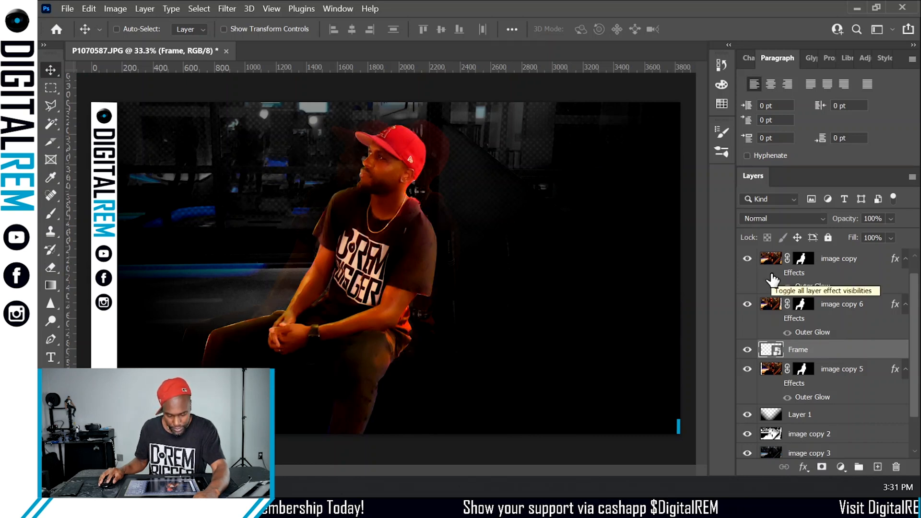
click(774, 275)
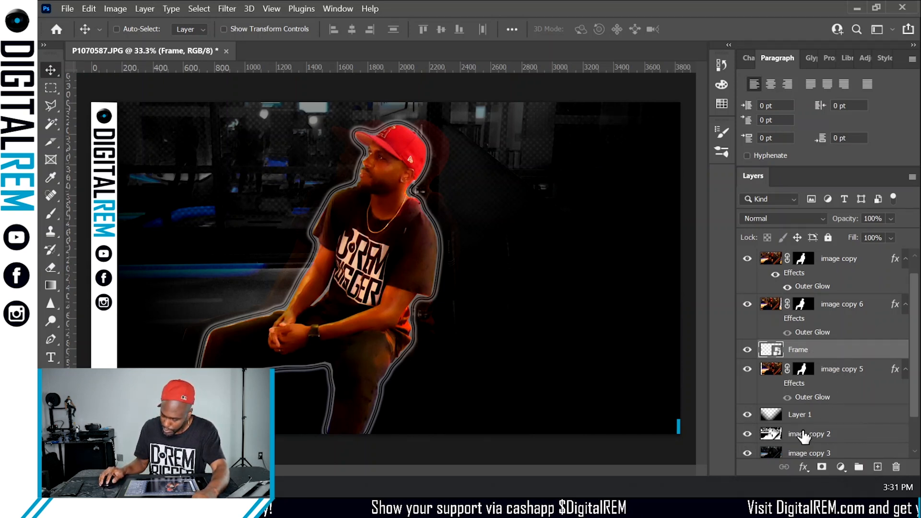
- Set image copy 2's opacity to 50%
click(833, 434)
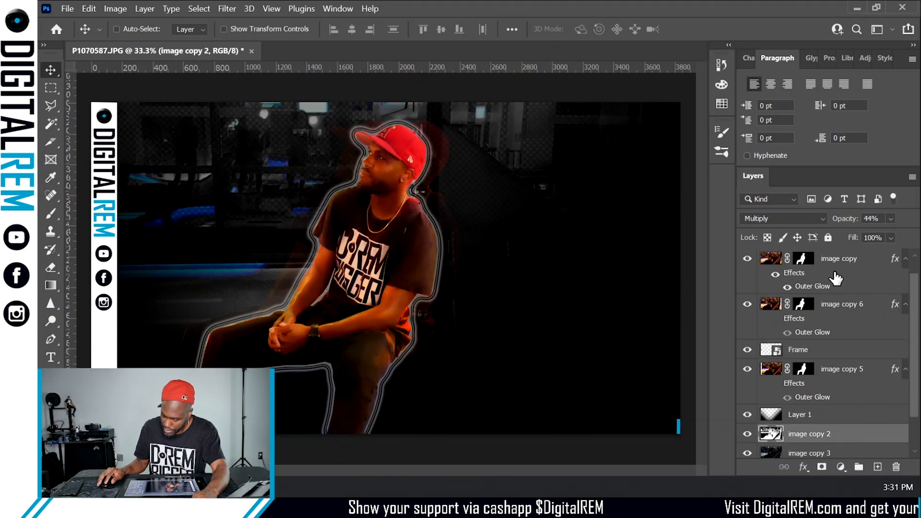
mouse_move(844, 219)
mouse_down()
mouse_move(854, 220)
mouse_move(811, 235)
mouse_move(843, 235)
mouse_up()
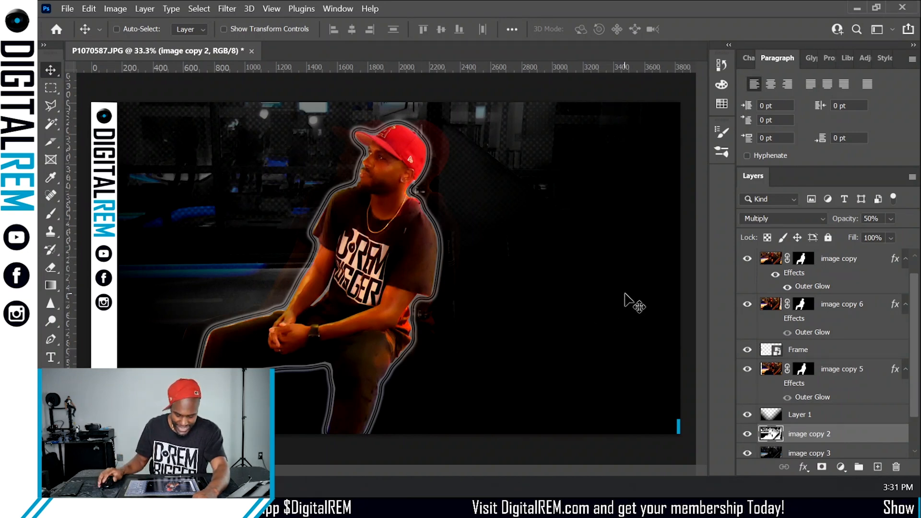
- Create a new empty layer and move it down to sit just above the Frame layer
scroll(846, 302, up, 1)
click(873, 261)
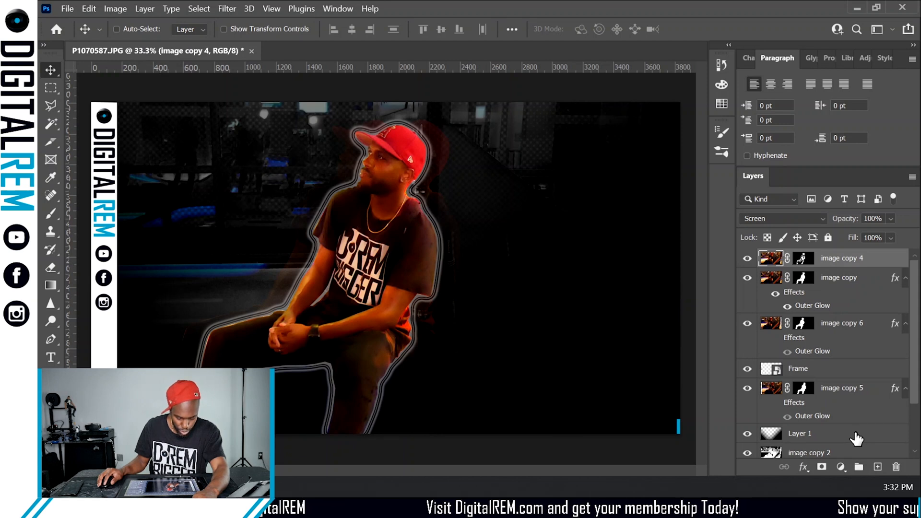
click(877, 472)
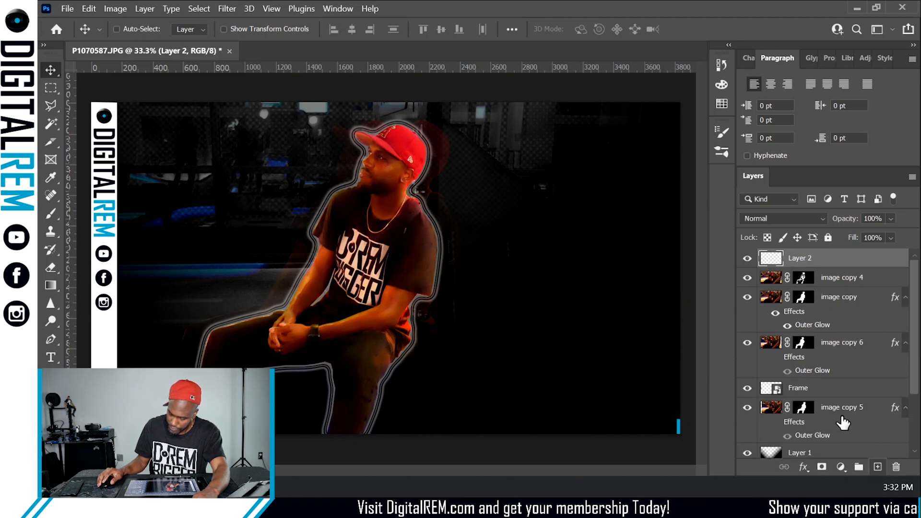
drag(830, 262, 843, 370)
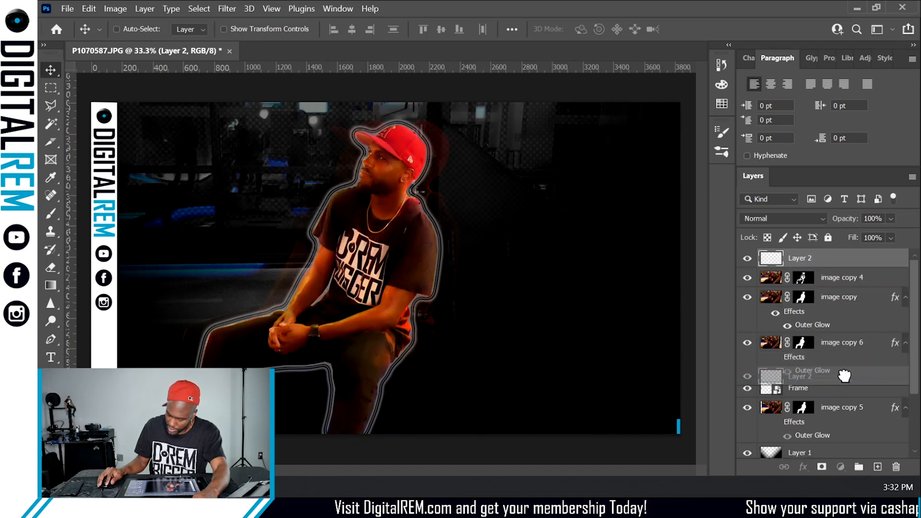
- Group image copy 6, image copy and image copy 4 into a new layer group
click(839, 322)
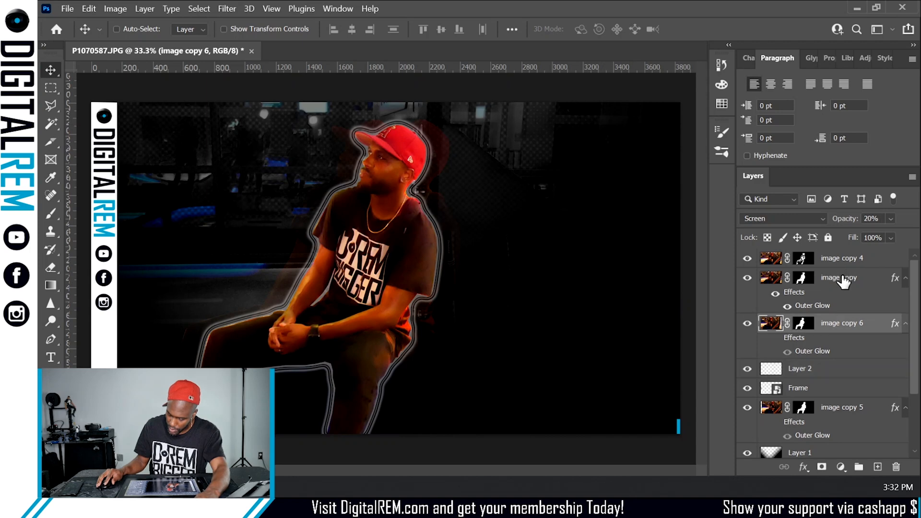
shift+click(839, 259)
click(859, 466)
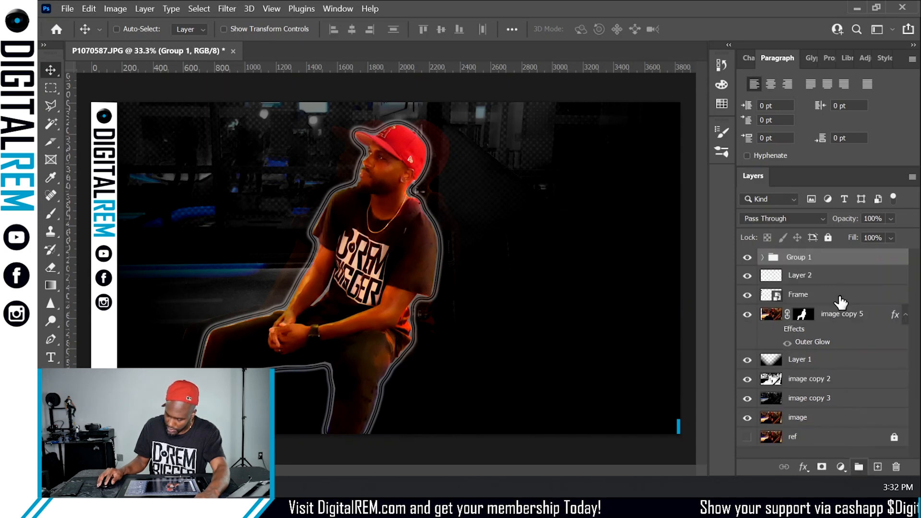
- Rename the new group Main Subject
double_click(811, 259)
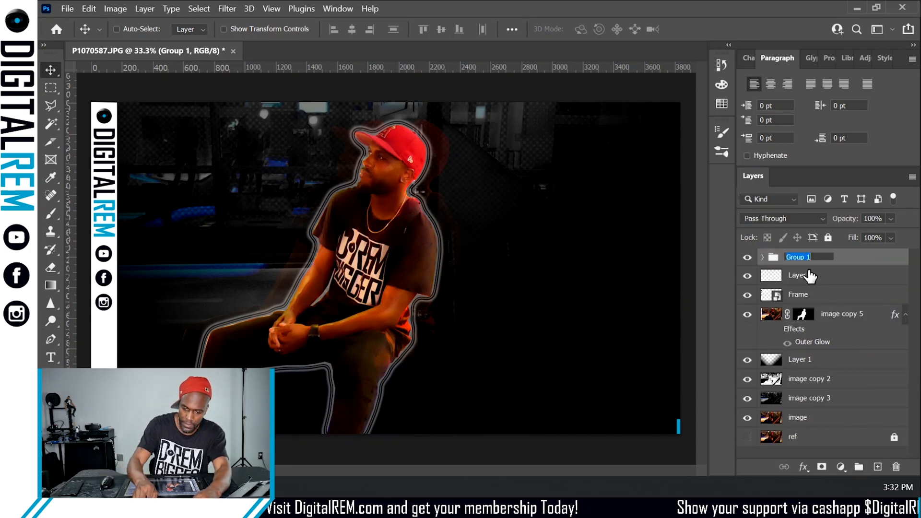
text(Main)
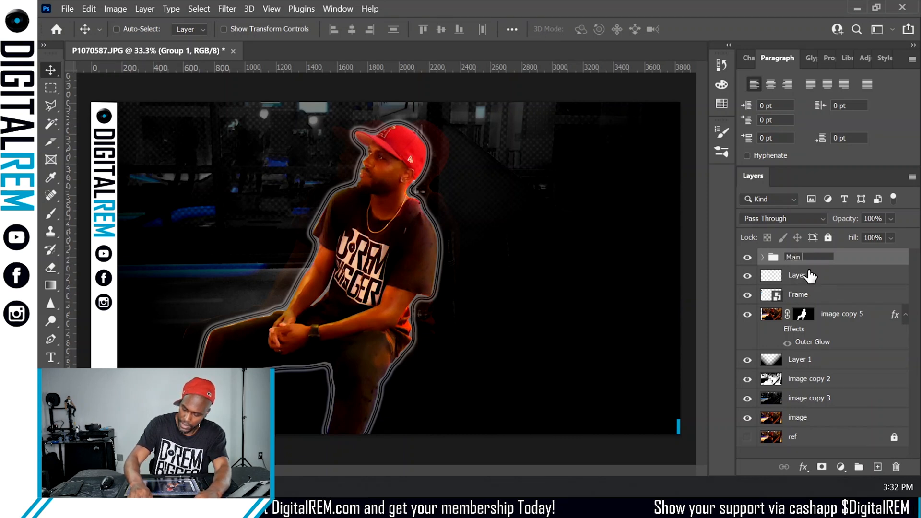
text( Su)
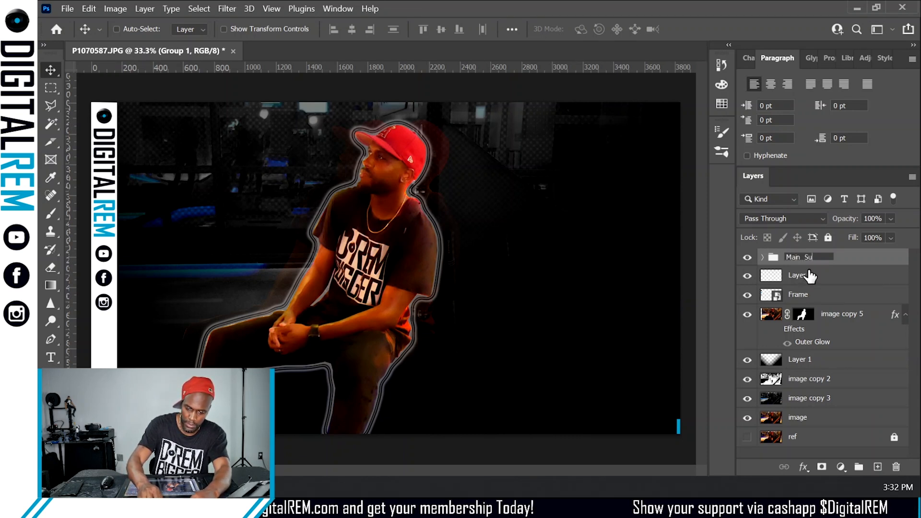
text(bj)
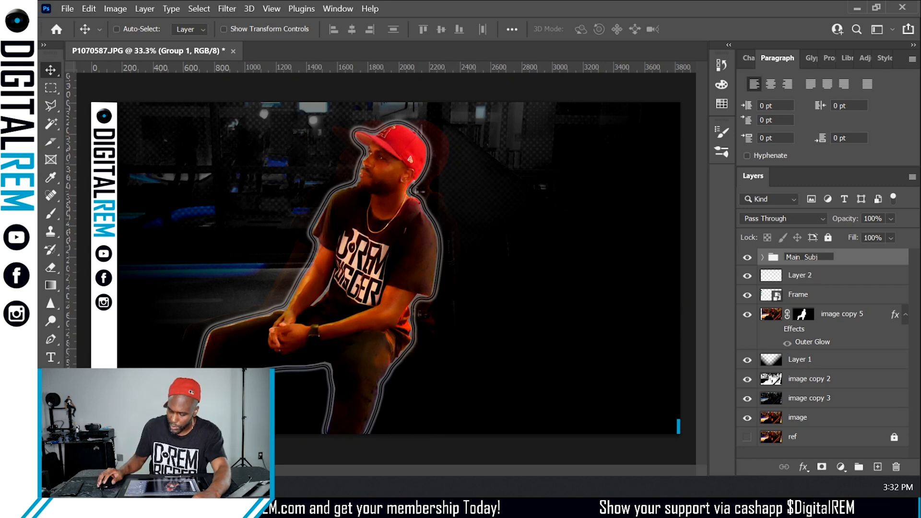
text(ect)
key(Return)
click(815, 278)
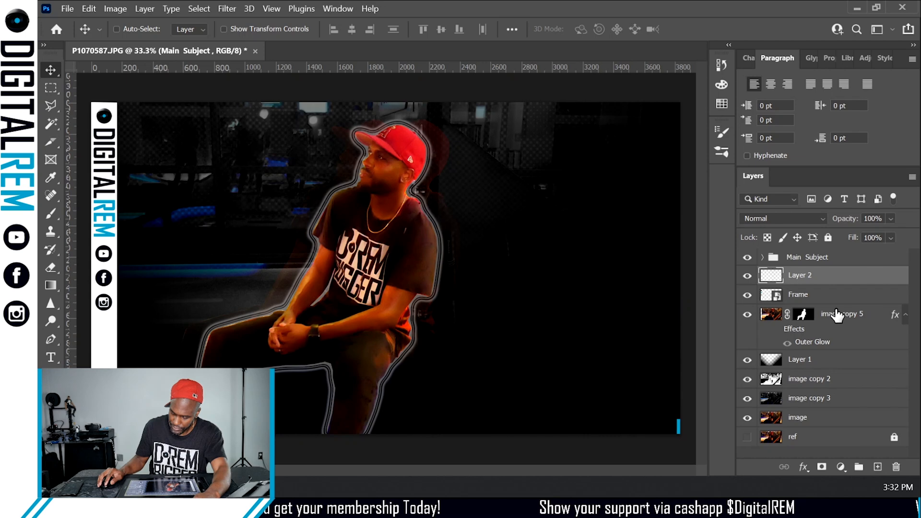
double_click(824, 418)
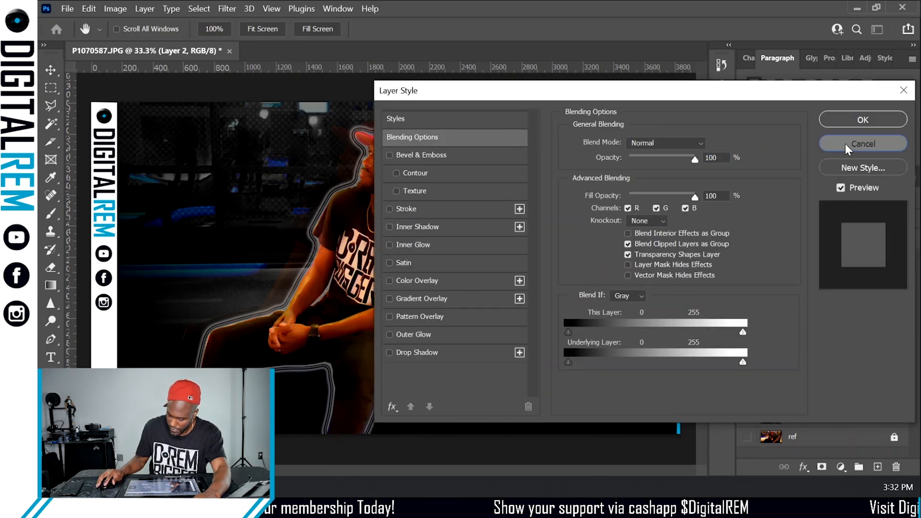
click(845, 143)
shift+click(828, 401)
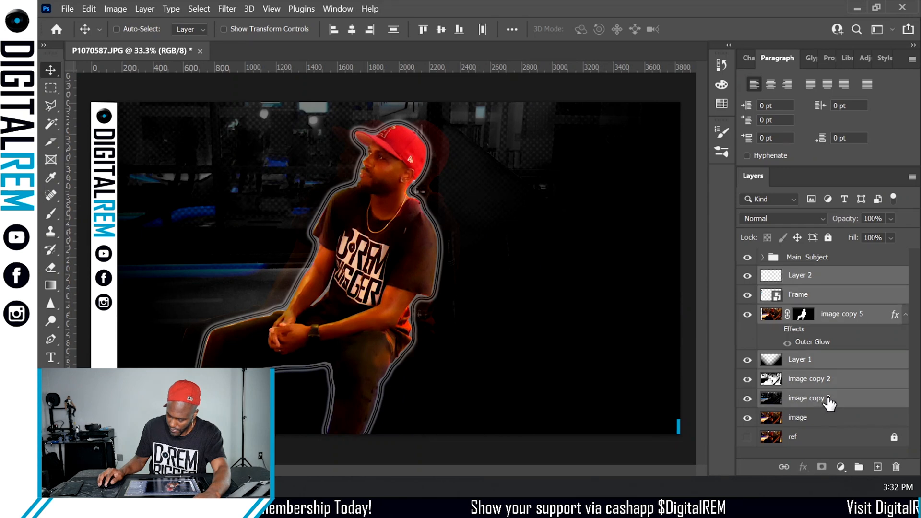
- Move image copy 5 into the Main Subject group
click(840, 315)
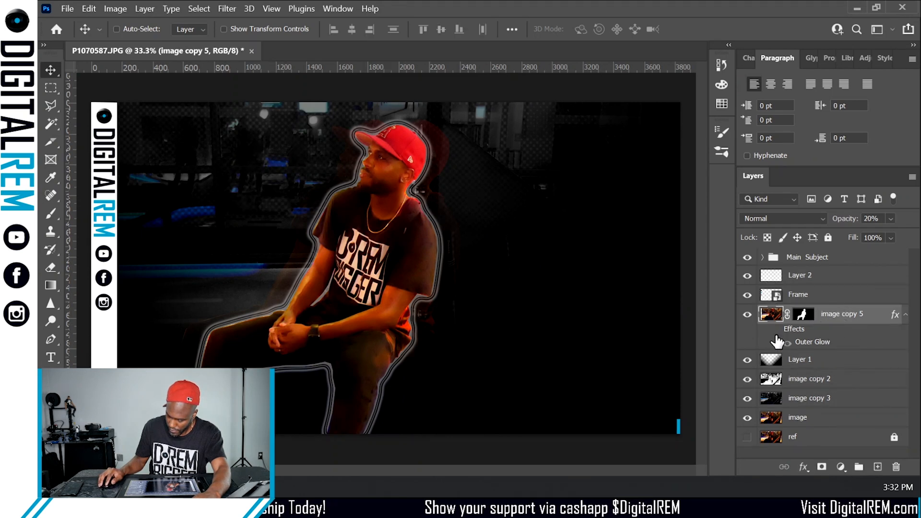
click(747, 314)
click(747, 314)
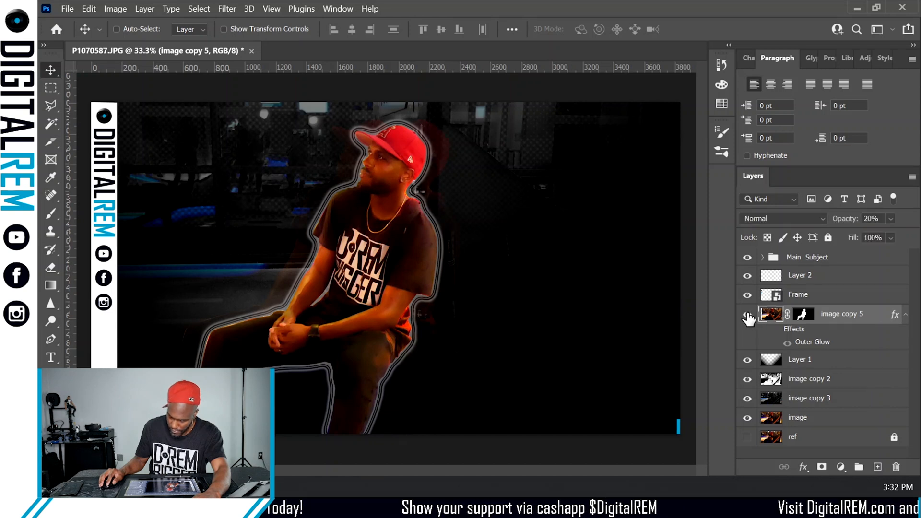
drag(828, 314, 820, 259)
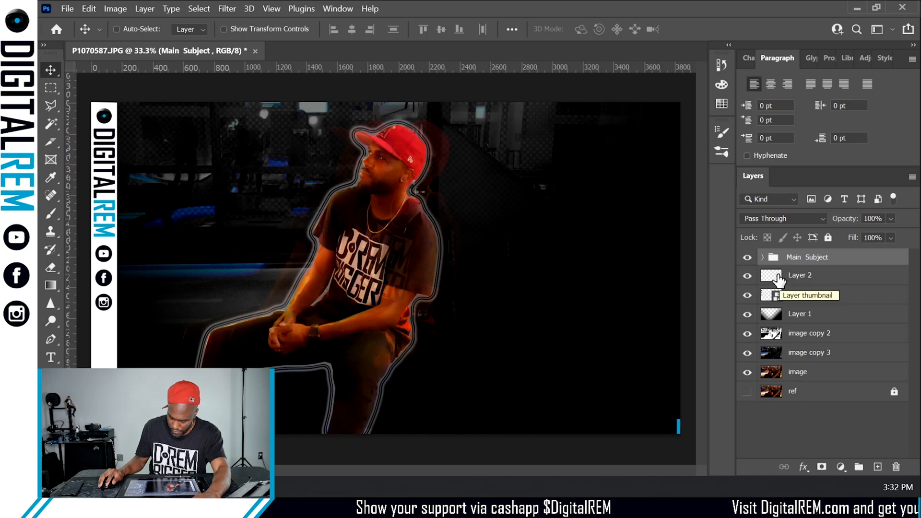
- Expand the Main Subject group to review its layers, then collapse it again
click(762, 257)
drag(850, 283, 839, 384)
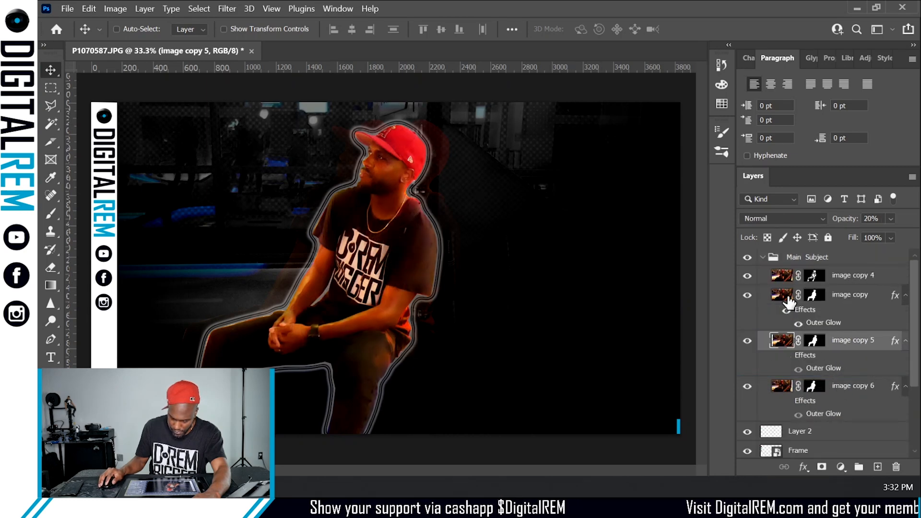
click(850, 295)
click(840, 281)
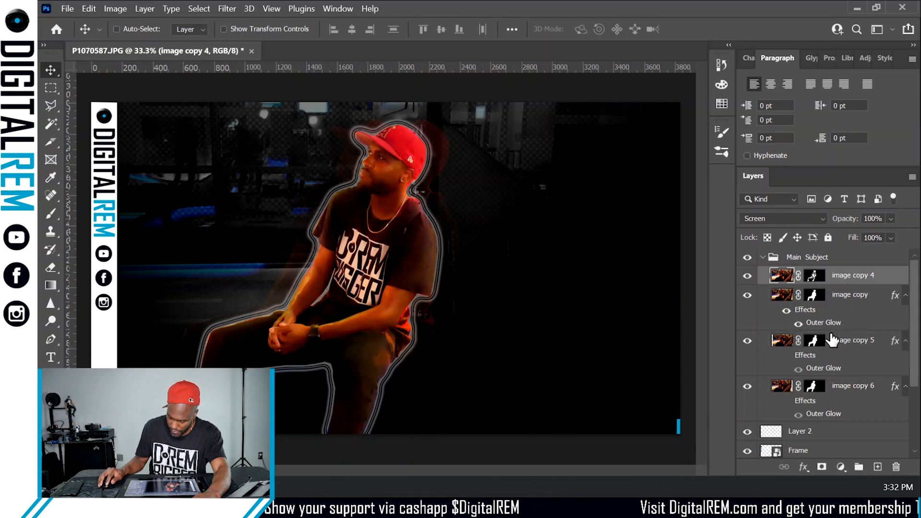
click(762, 264)
click(762, 259)
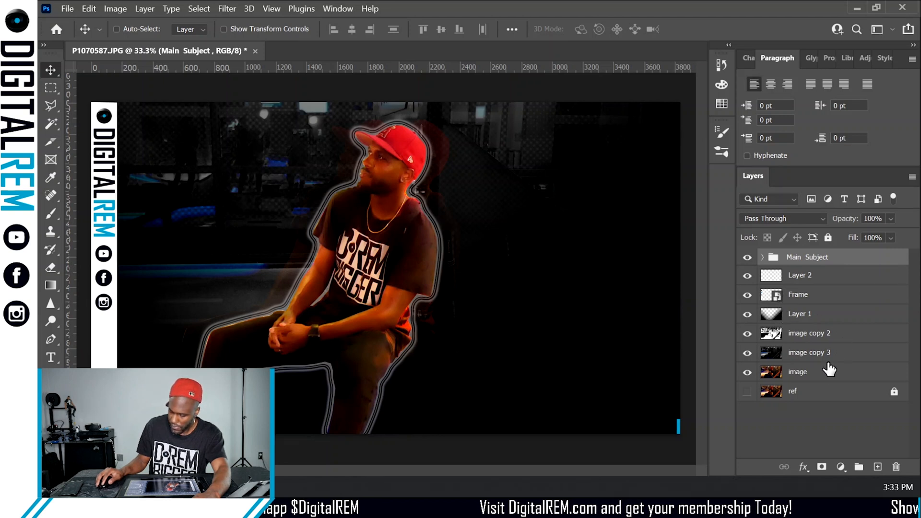
- Move the Frame layer to the top of the layer stack, above the Main Subject group
click(747, 390)
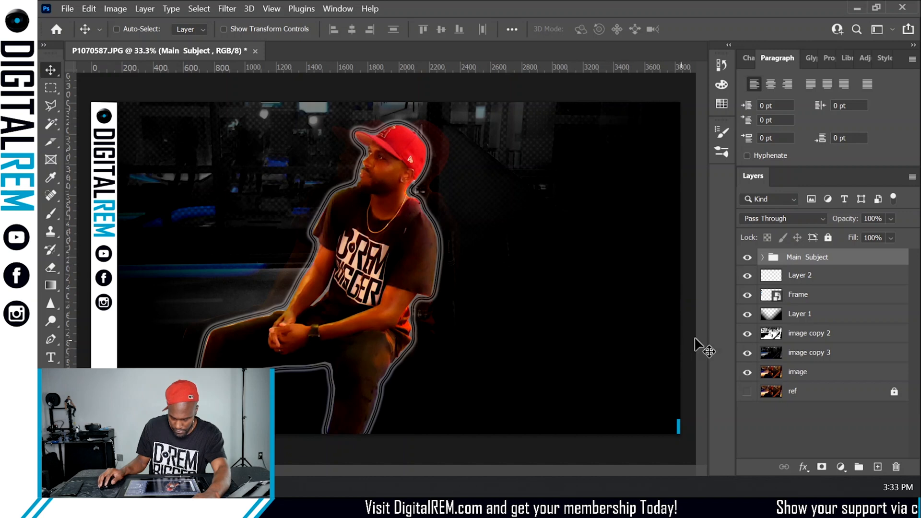
drag(818, 295, 810, 257)
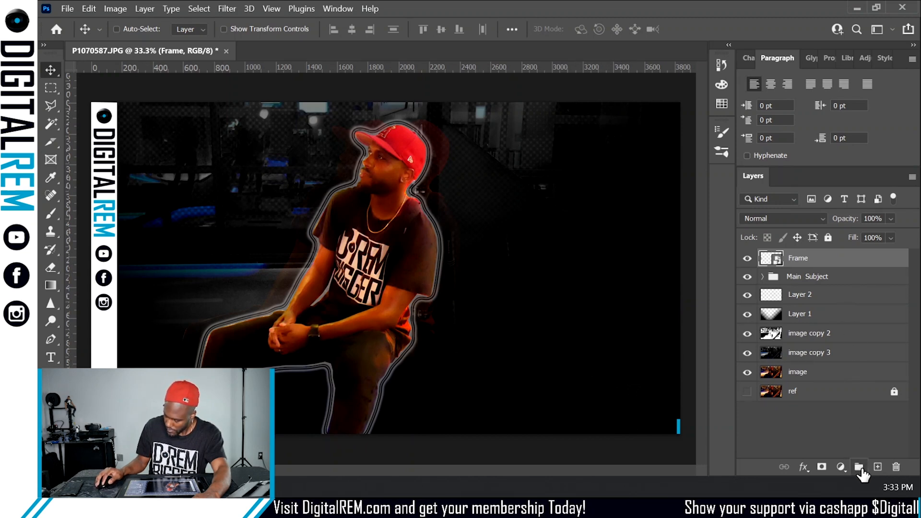
- Add a new layer and start a diagonal shape path with the Curvature Pen in Shape mode
click(878, 467)
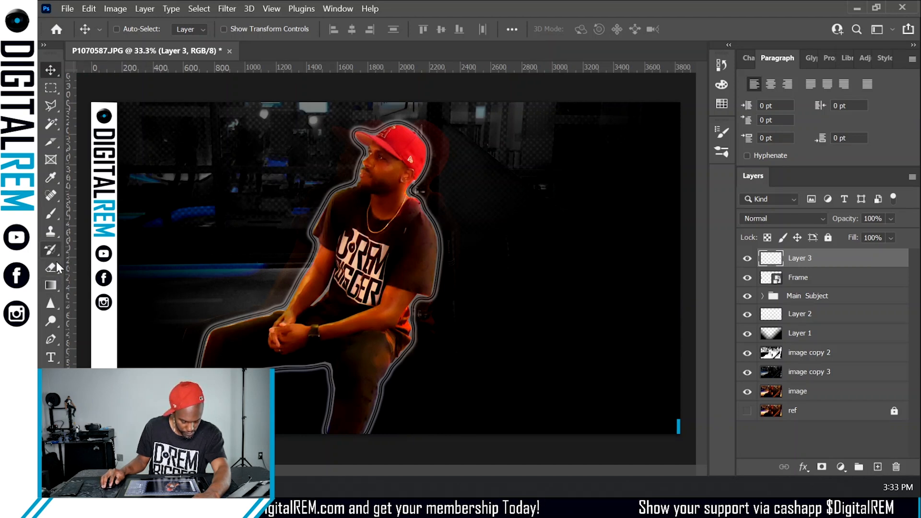
click(52, 336)
key(shift+p)
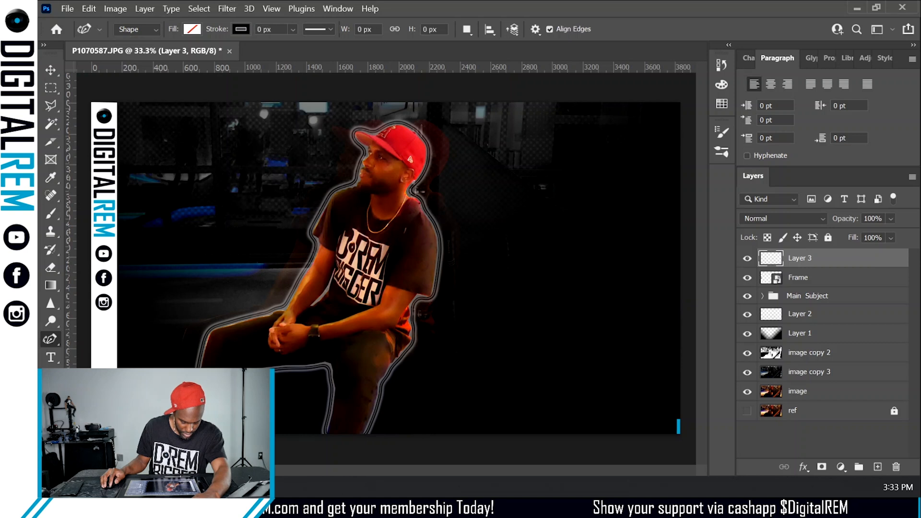
click(270, 210)
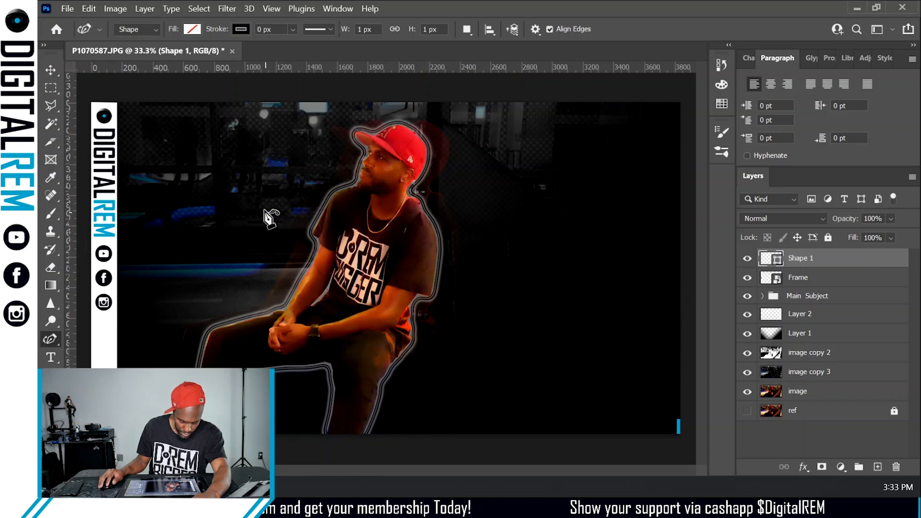
click(117, 372)
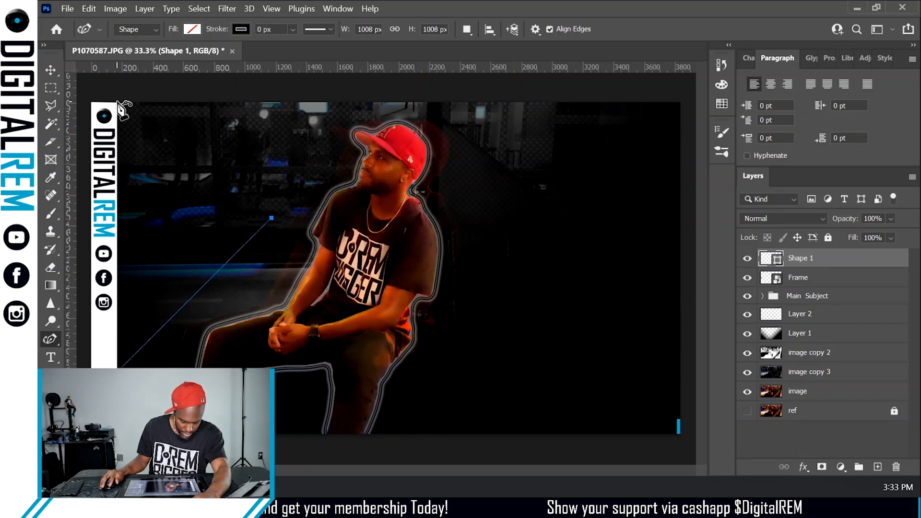
click(156, 102)
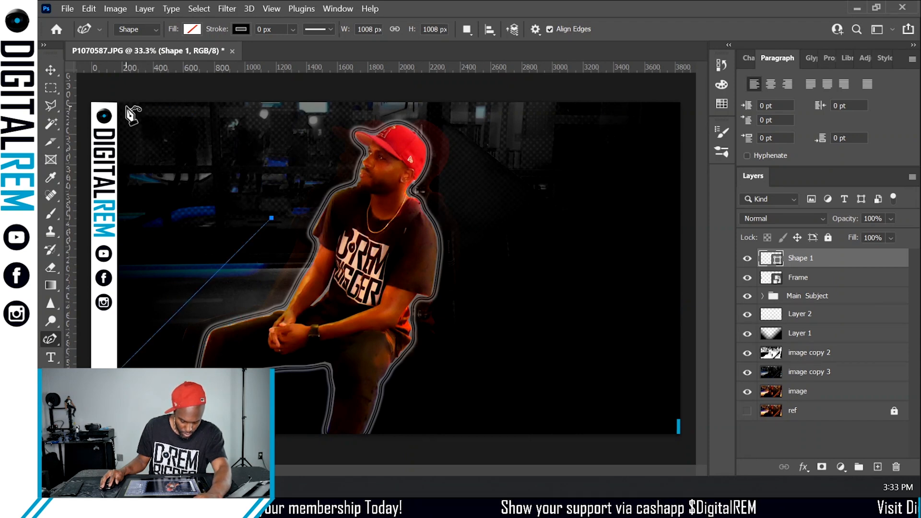
click(124, 104)
key(Return)
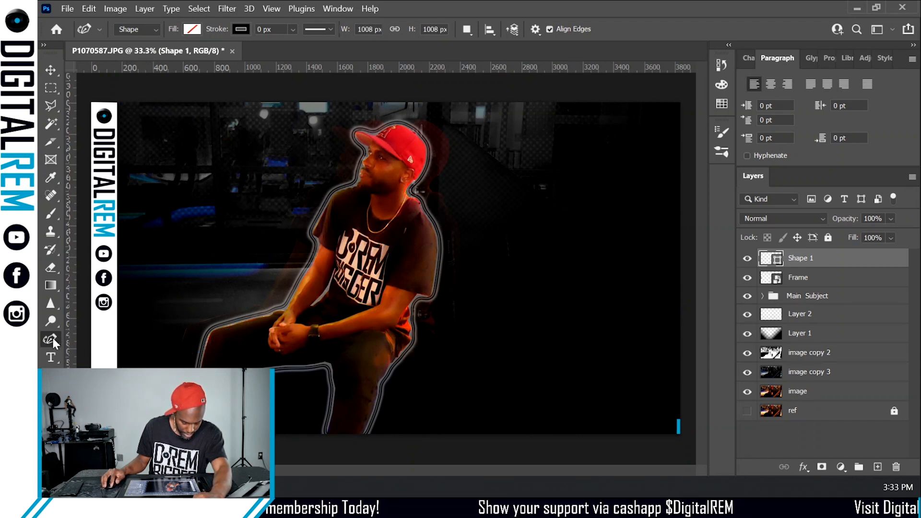
- Complete the shape with the Pen tool as a white-filled triangle covering the left side of the canvas
right_click(51, 338)
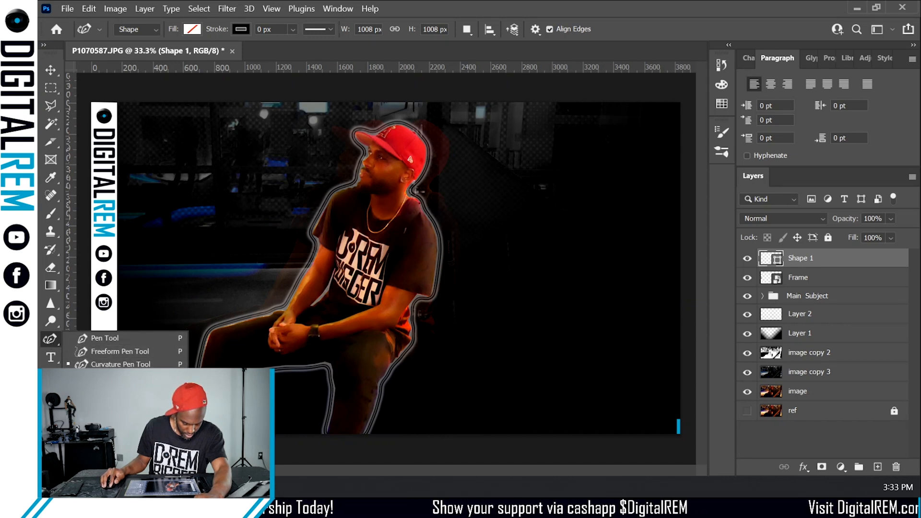
click(122, 338)
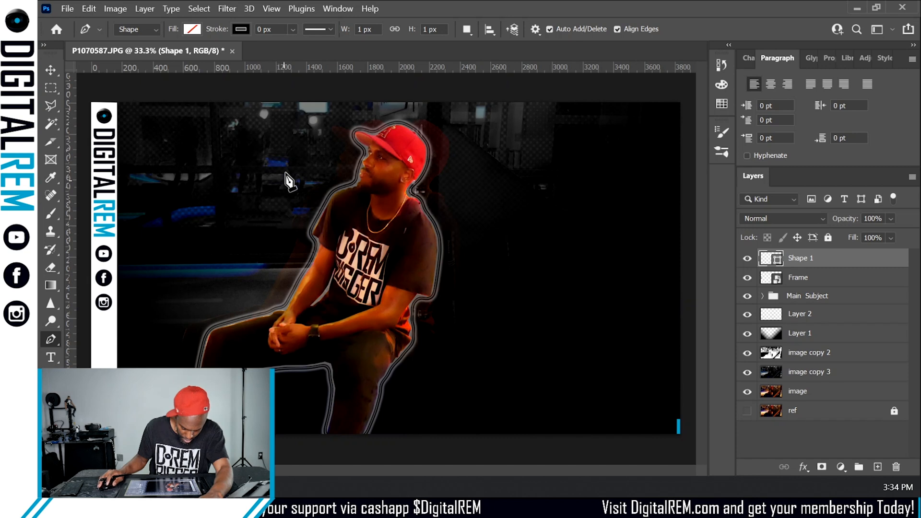
click(350, 97)
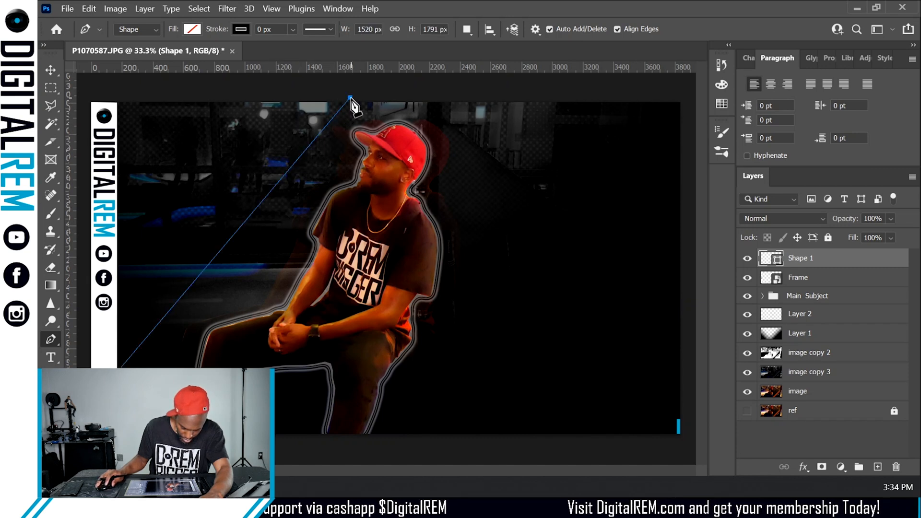
click(112, 94)
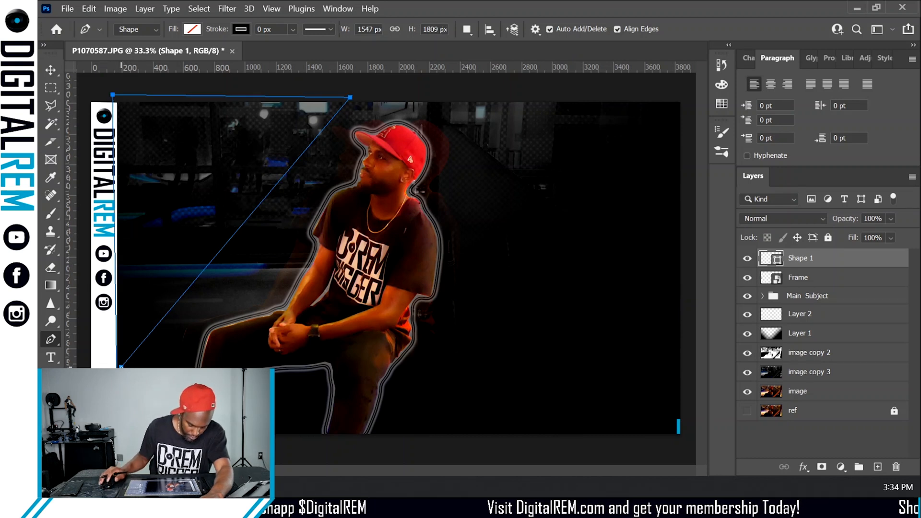
click(192, 30)
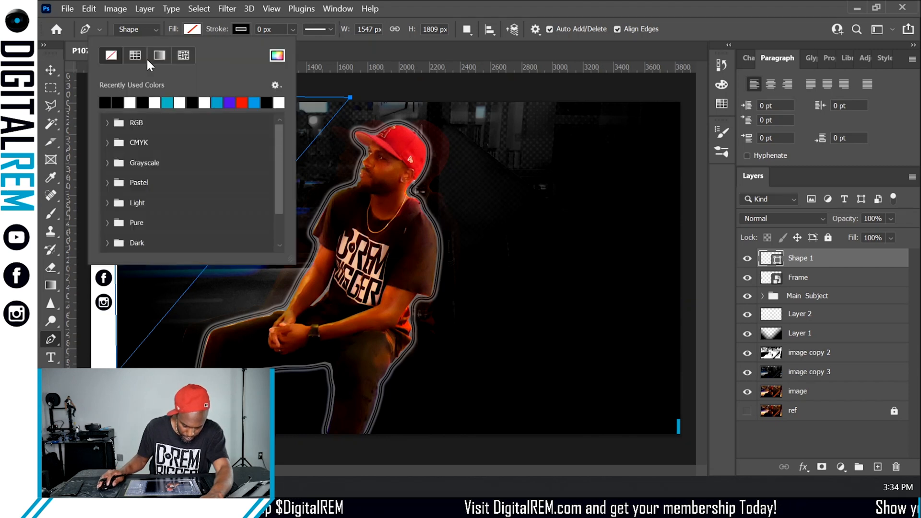
click(128, 100)
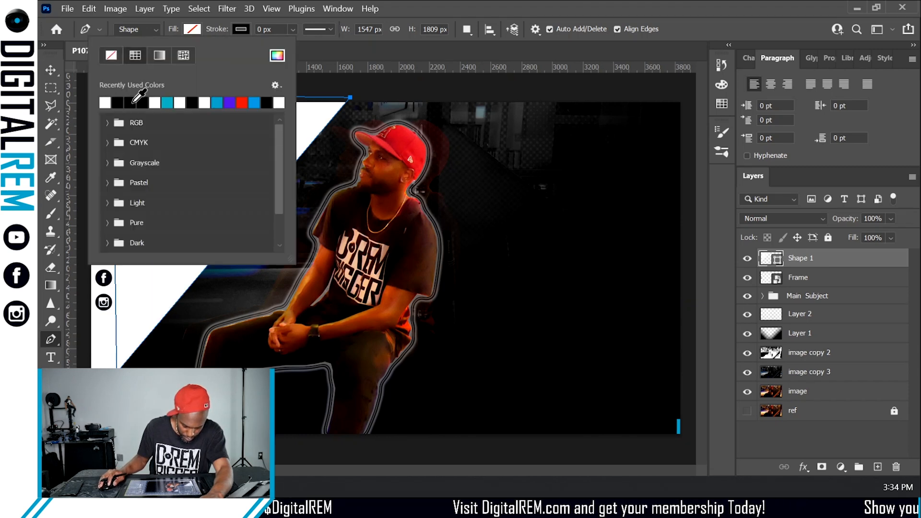
click(321, 49)
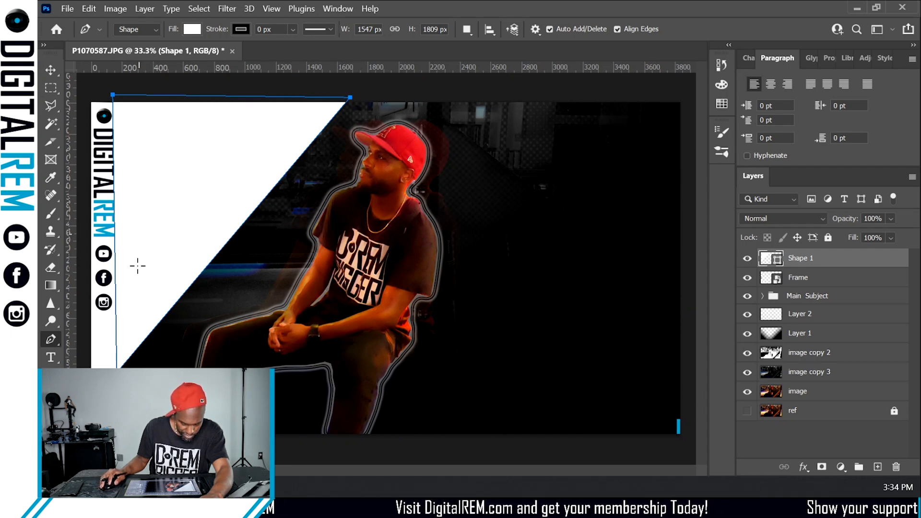
- Draw a diagonal line along the triangle's edge as a new shape with no fill and a 4.83 px white stroke
click(113, 393)
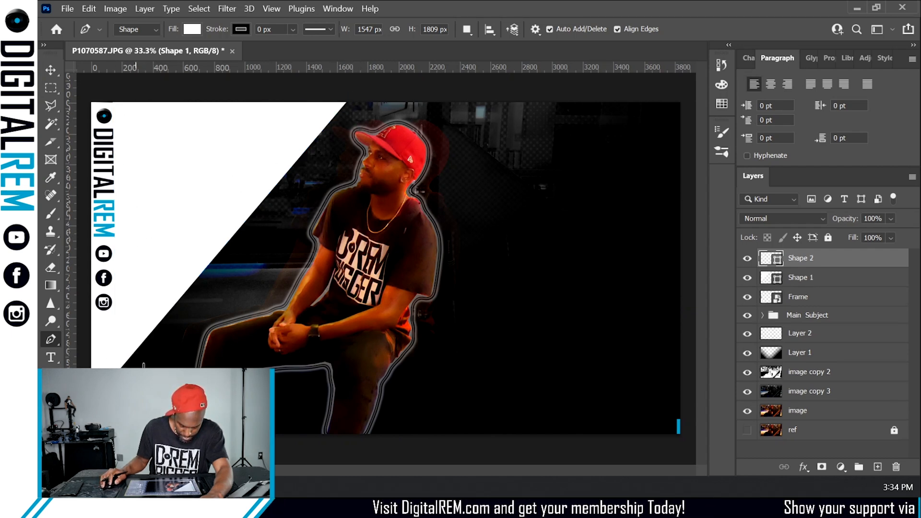
click(361, 98)
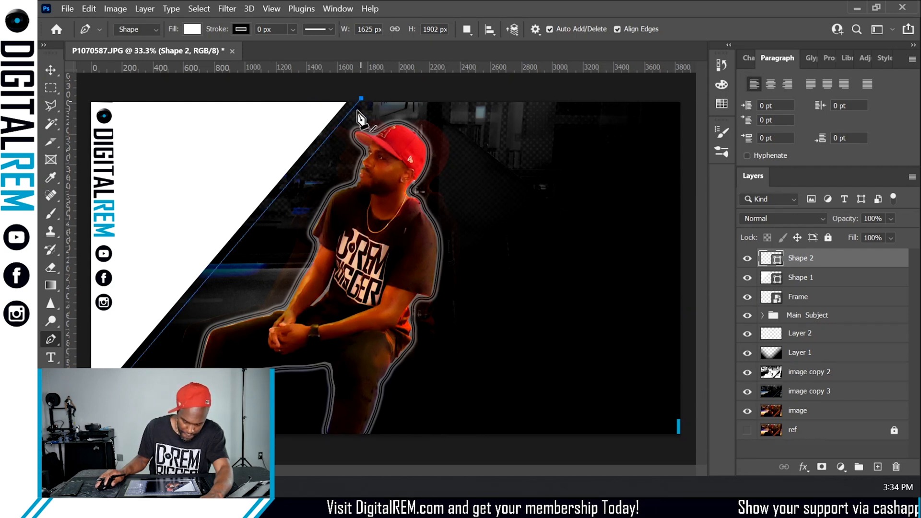
click(238, 30)
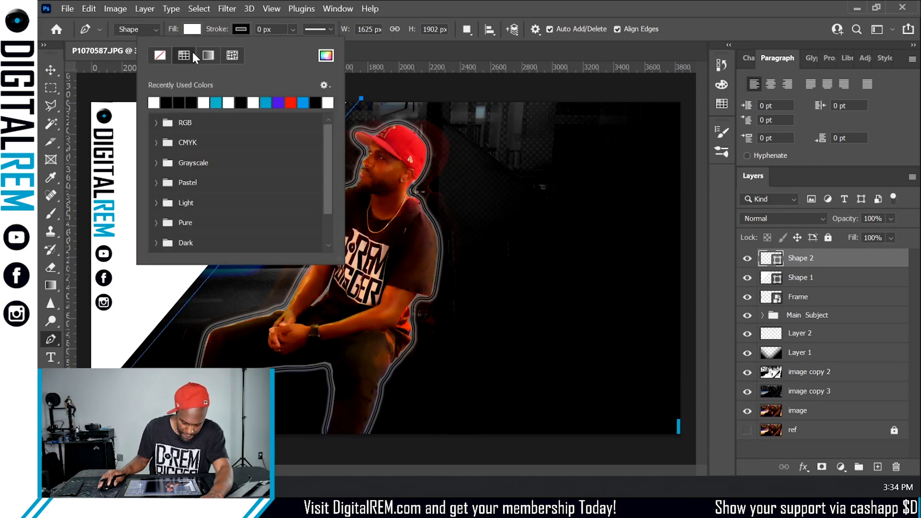
click(159, 100)
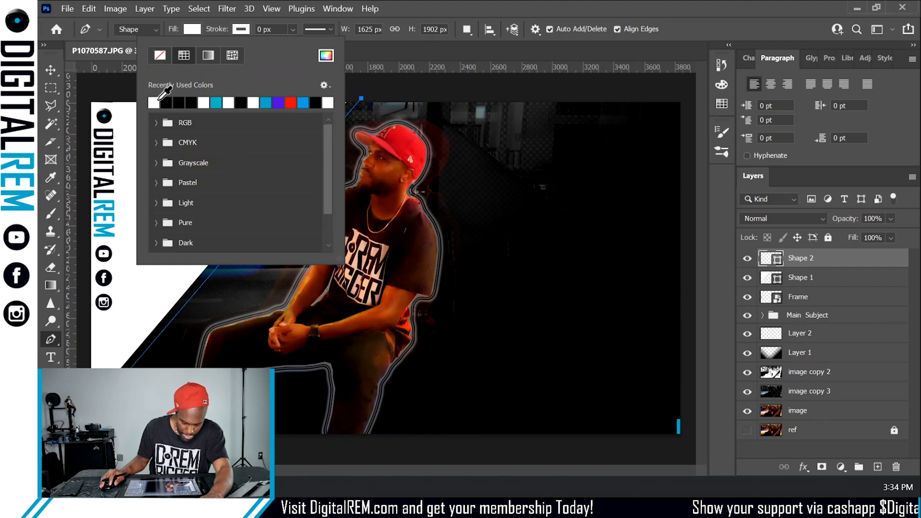
click(291, 29)
drag(296, 47, 308, 45)
click(192, 29)
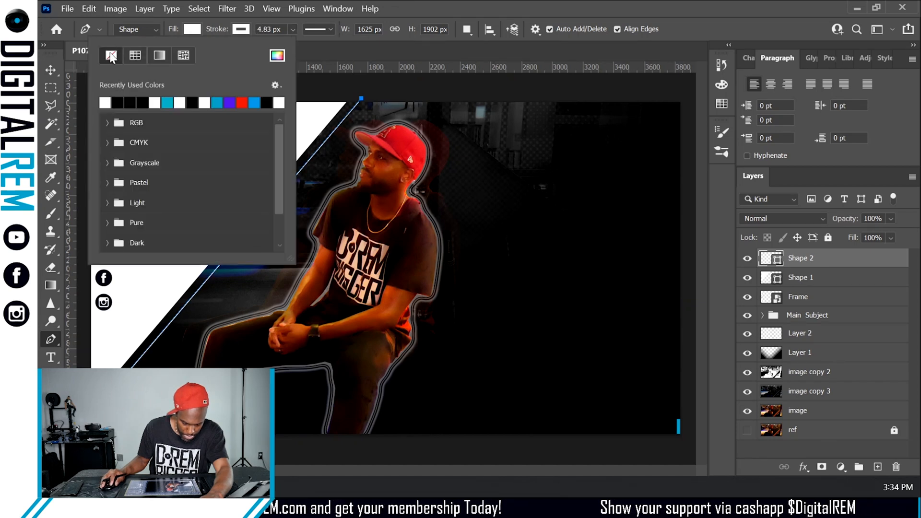
click(344, 55)
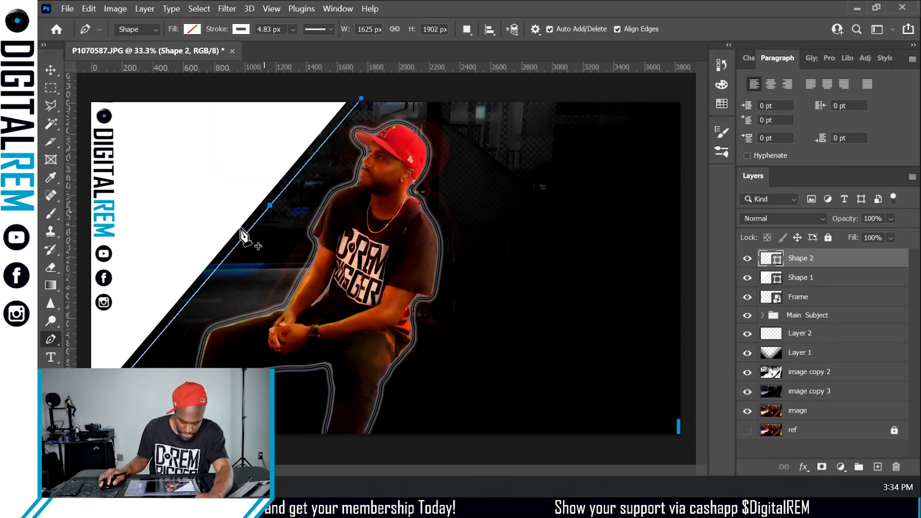
key(Return)
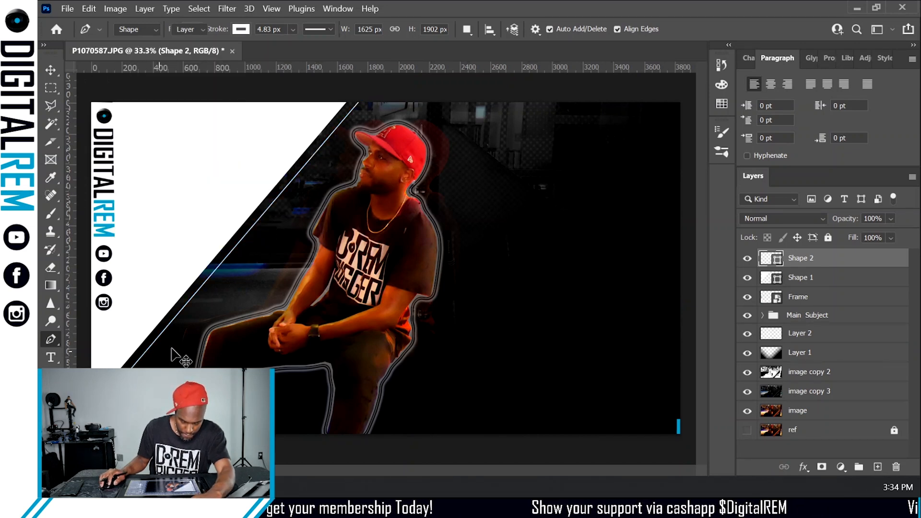
key(v)
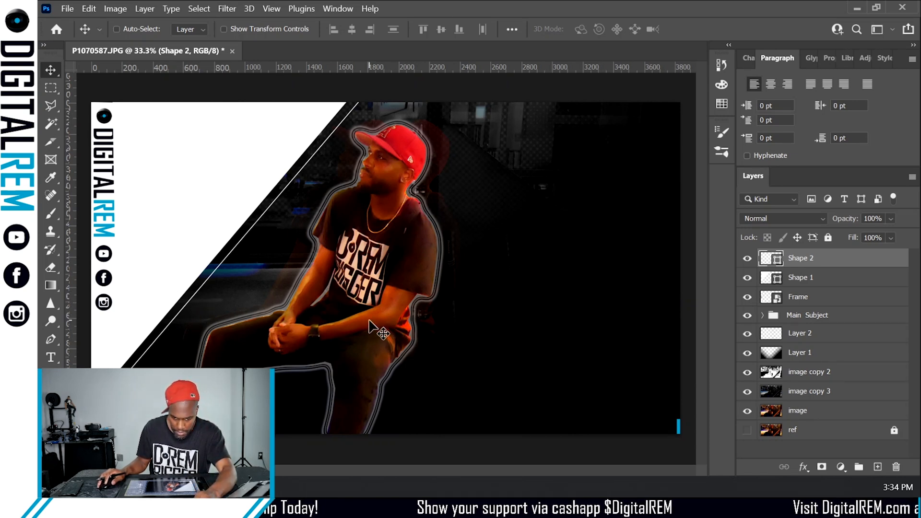
key(a)
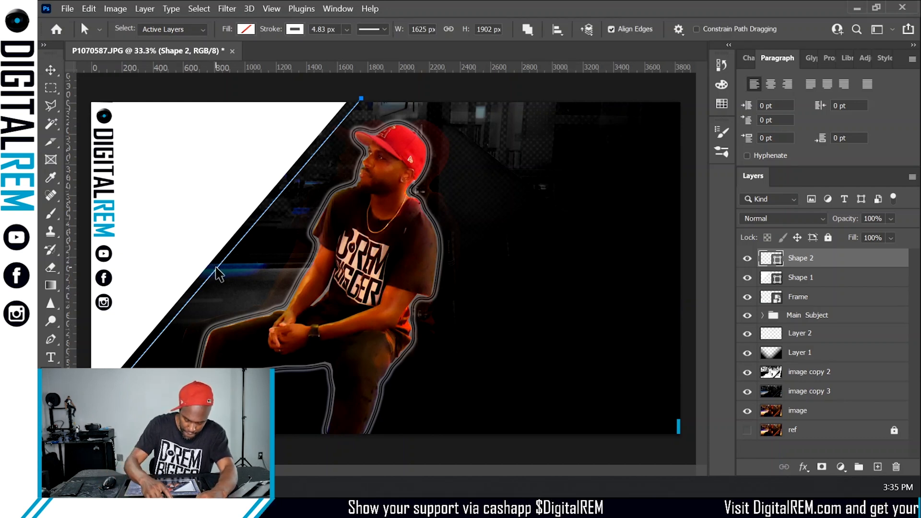
mouse_move(217, 270)
mouse_down()
mouse_move(224, 276)
mouse_move(142, 360)
mouse_up()
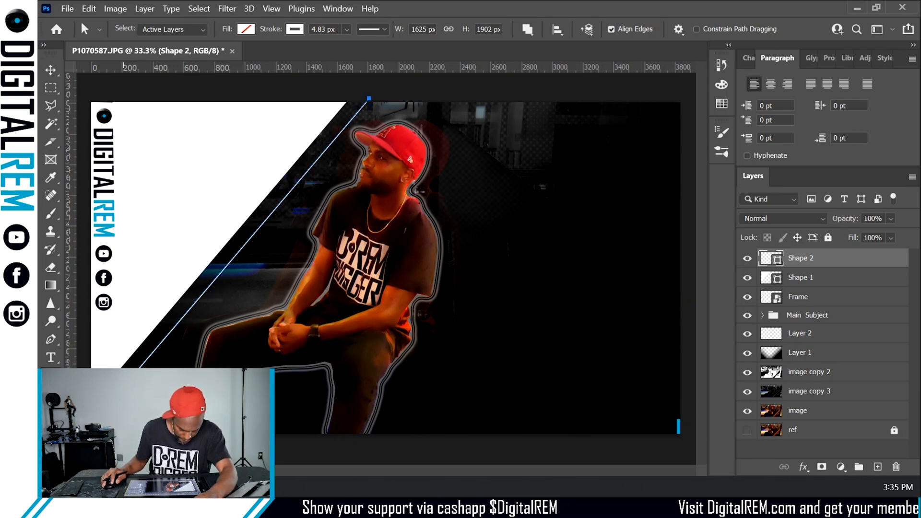
key(ctrl+z)
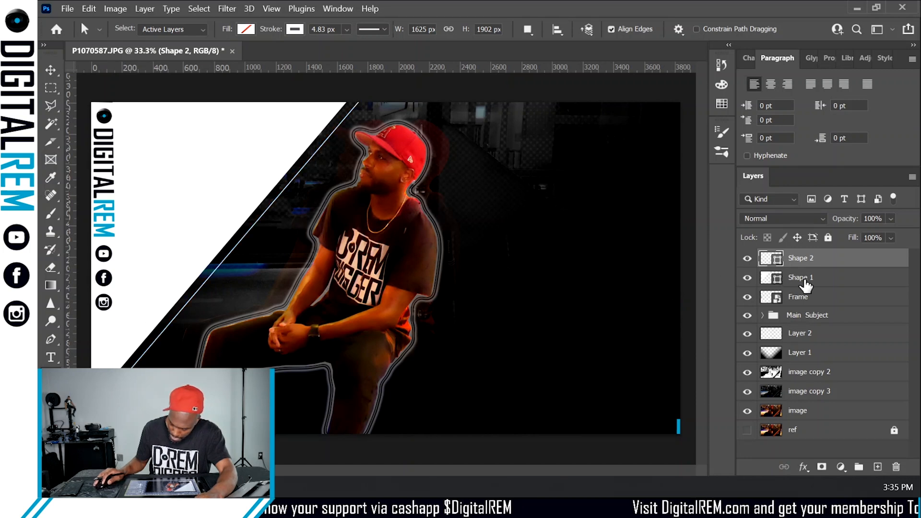
- Stretch the white triangle by pulling its top-right corner rightward and its bottom-left corner further down
click(804, 280)
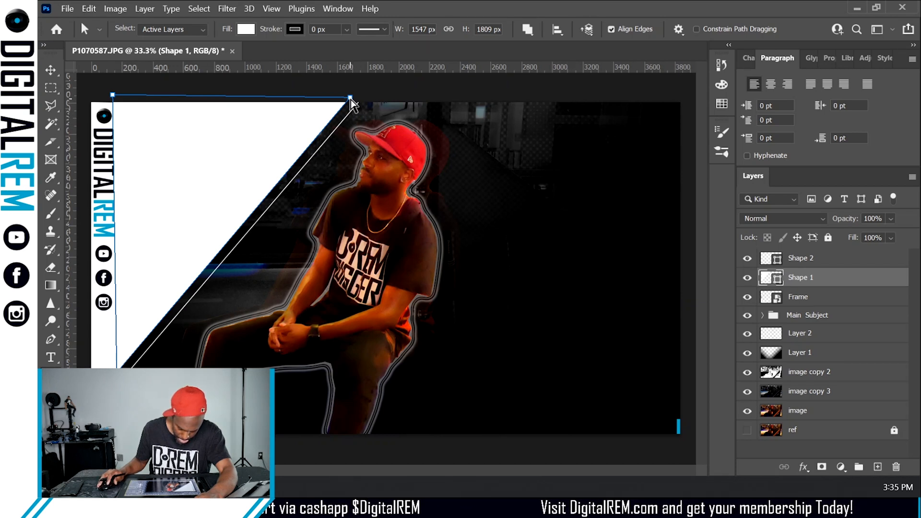
drag(352, 102, 377, 104)
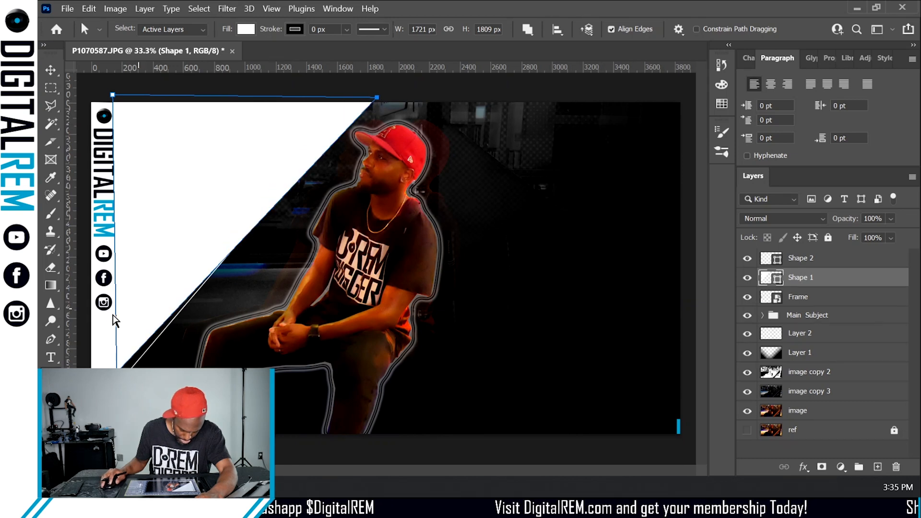
drag(117, 373, 116, 411)
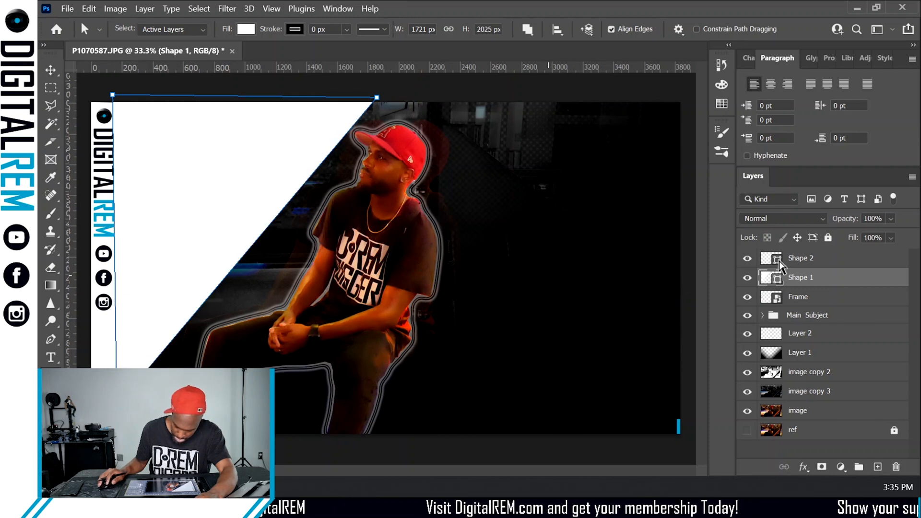
- Adjust the anchor points of the diagonal white line on Shape 2 to follow the triangle's edge
click(811, 258)
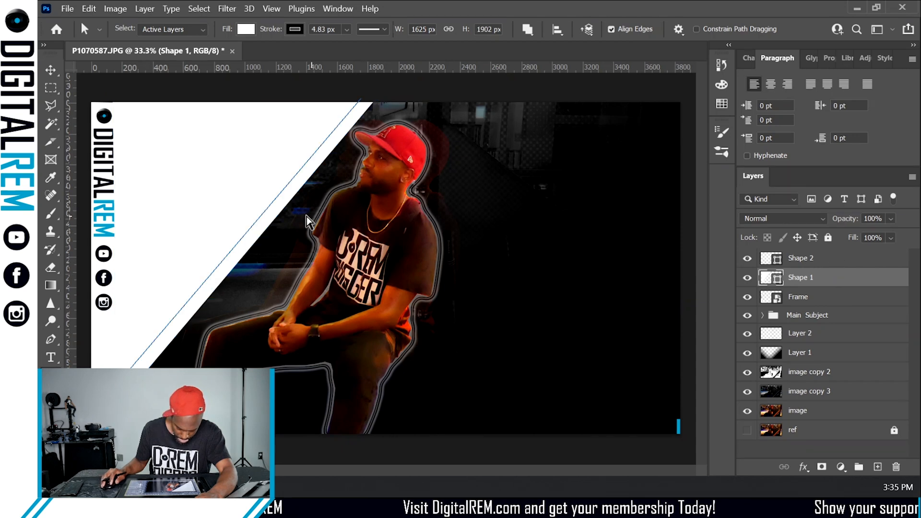
drag(298, 204, 301, 205)
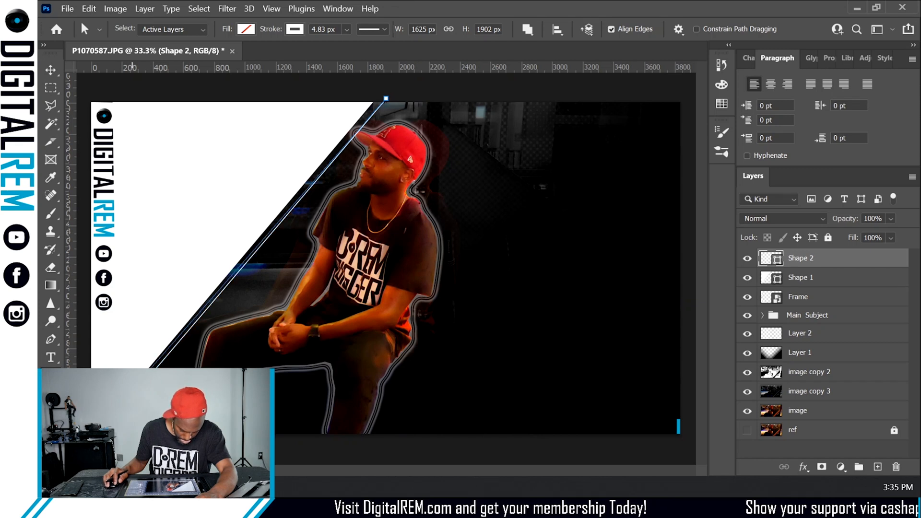
drag(109, 426, 110, 426)
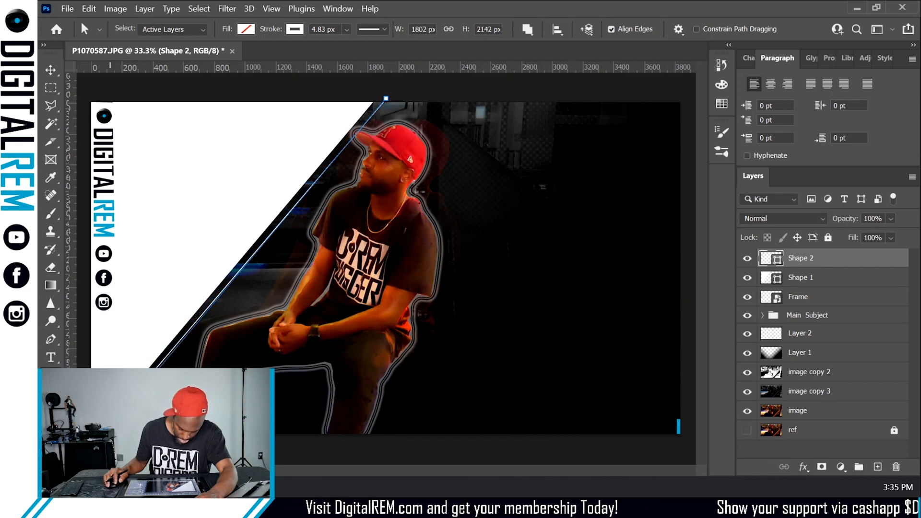
click(518, 86)
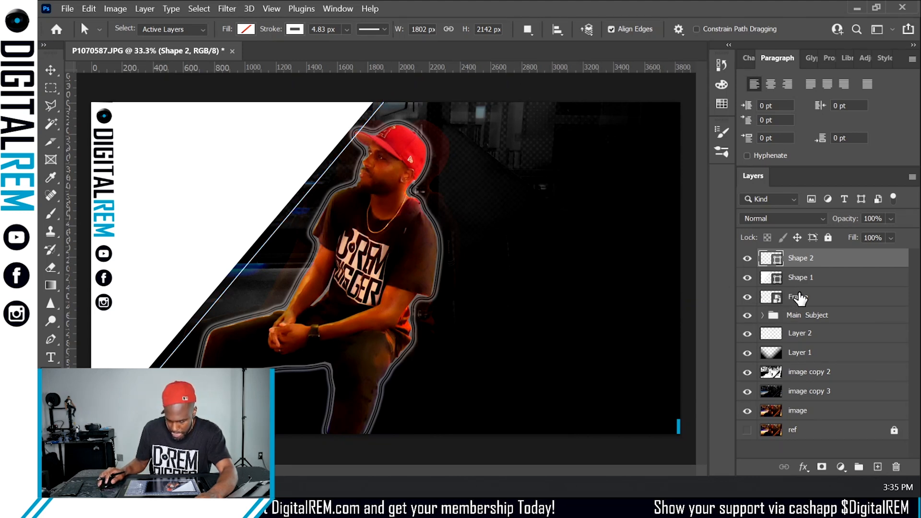
shift+click(830, 282)
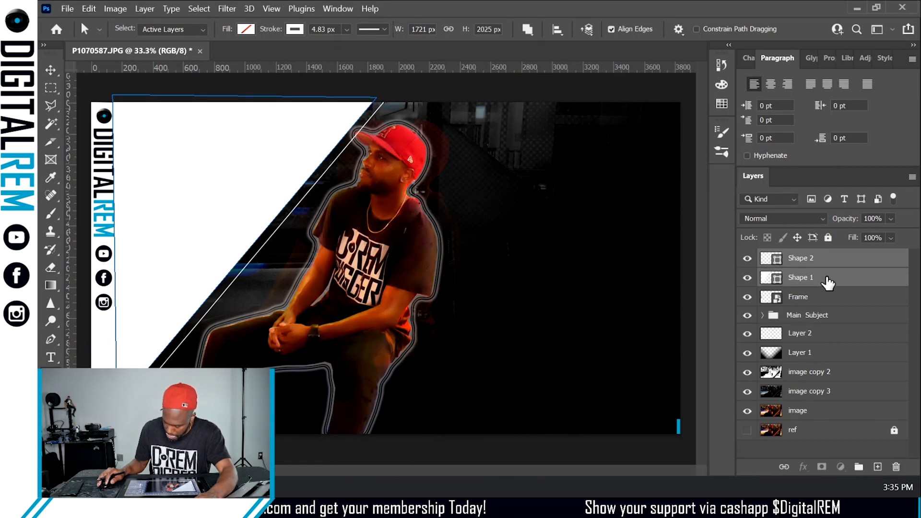
drag(827, 283, 840, 317)
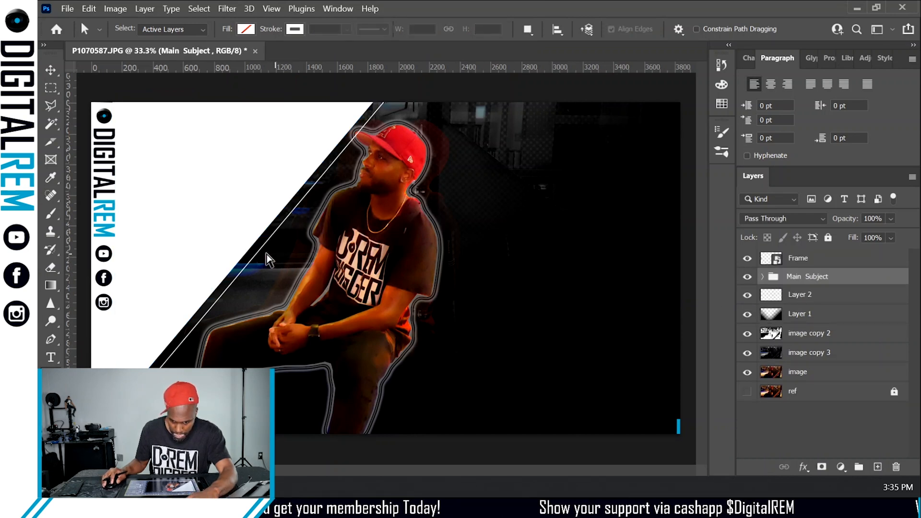
key(v)
drag(223, 245, 230, 250)
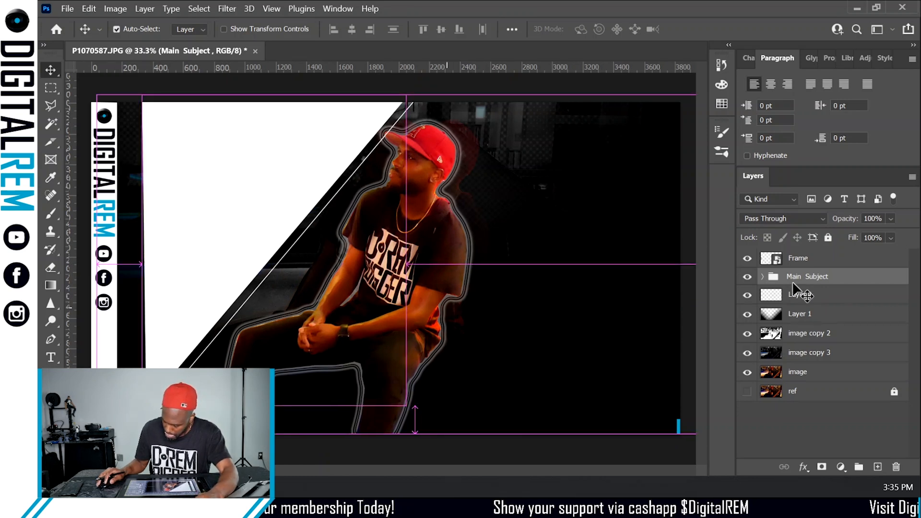
key(z)
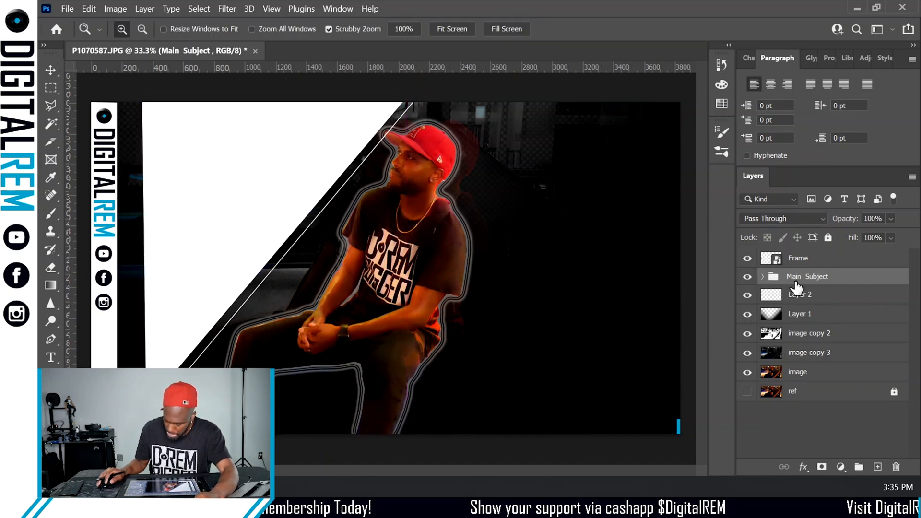
key(ctrl+z)
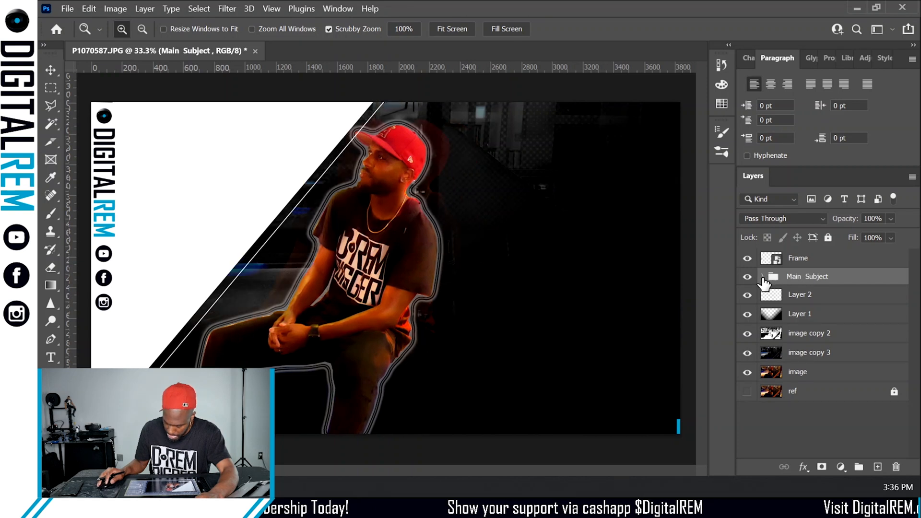
- Move Shape 1 and Shape 2 out of the Main Subject group so they sit directly beneath it
click(762, 277)
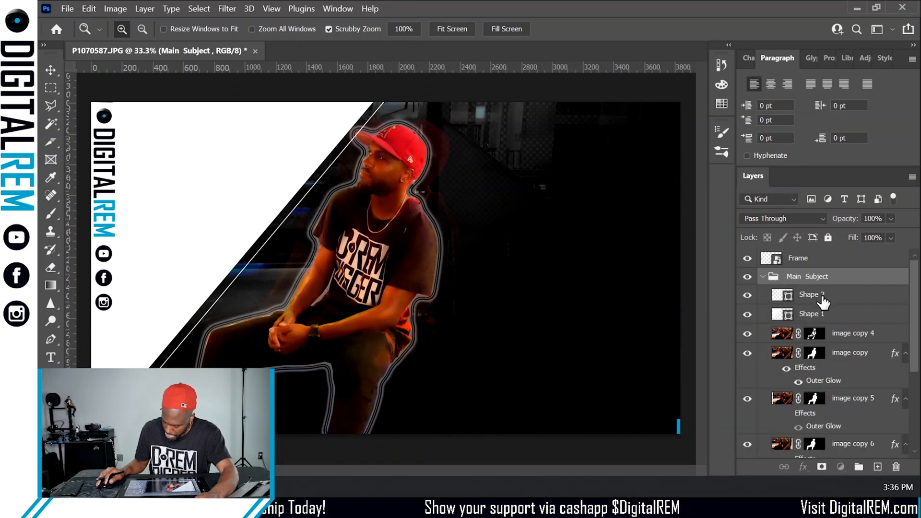
click(815, 294)
shift+click(818, 314)
drag(824, 305, 771, 270)
click(763, 316)
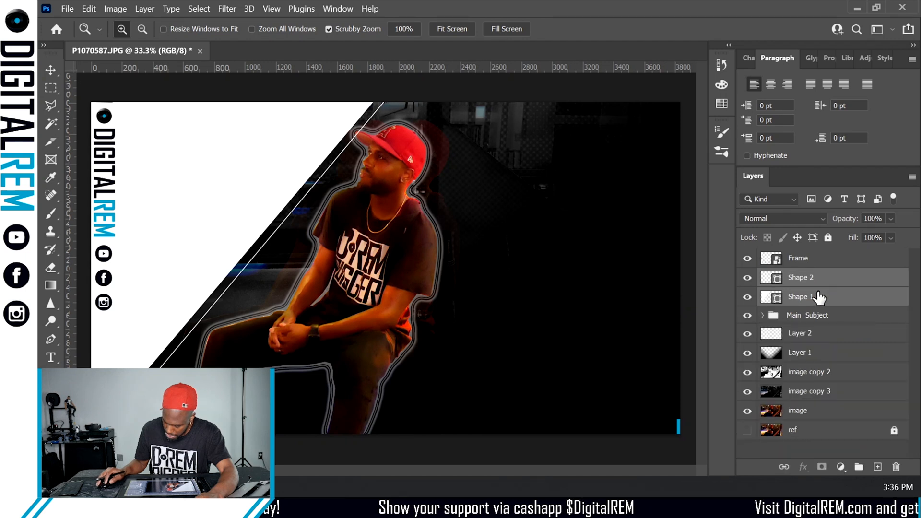
drag(815, 297, 821, 326)
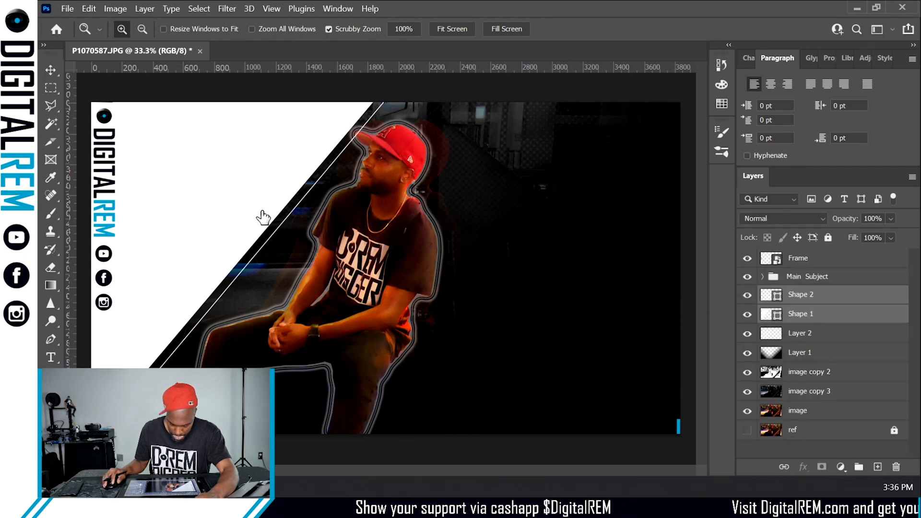
- Shift both diagonal shape layers to the right together with the Move tool
key(v)
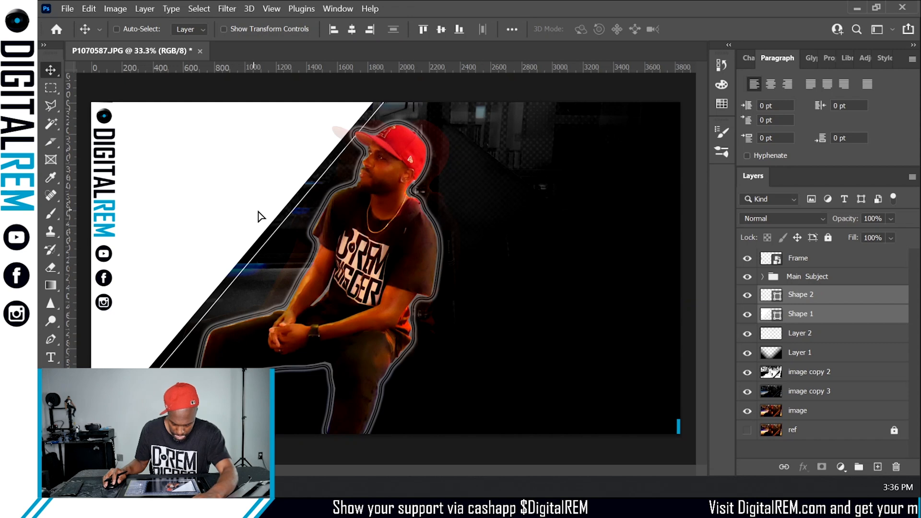
drag(252, 211, 315, 213)
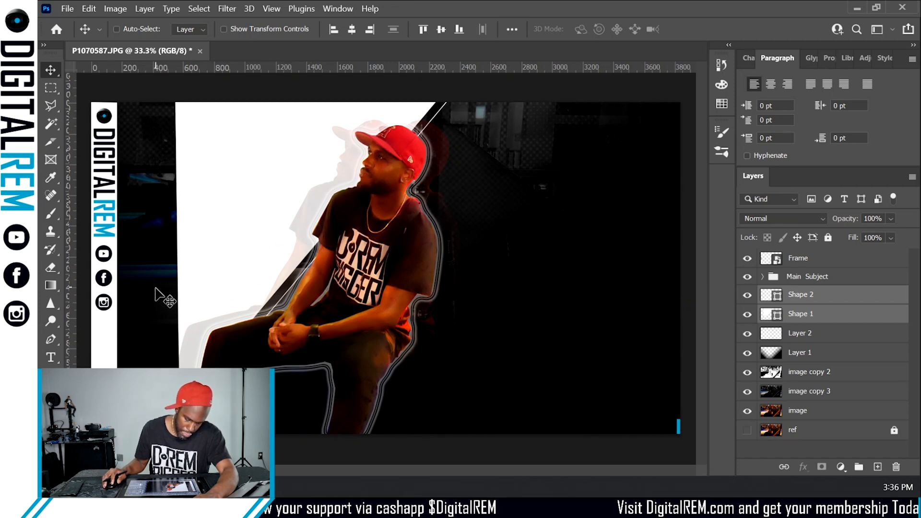
- Reshape the triangle on Shape 1, pulling its left corners back to the canvas edge and its top-right corner inward
click(811, 337)
click(812, 316)
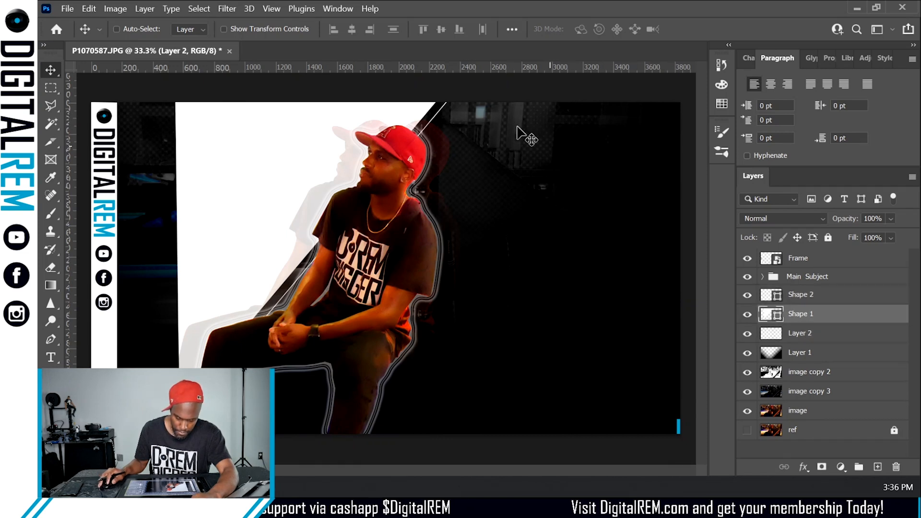
key(a)
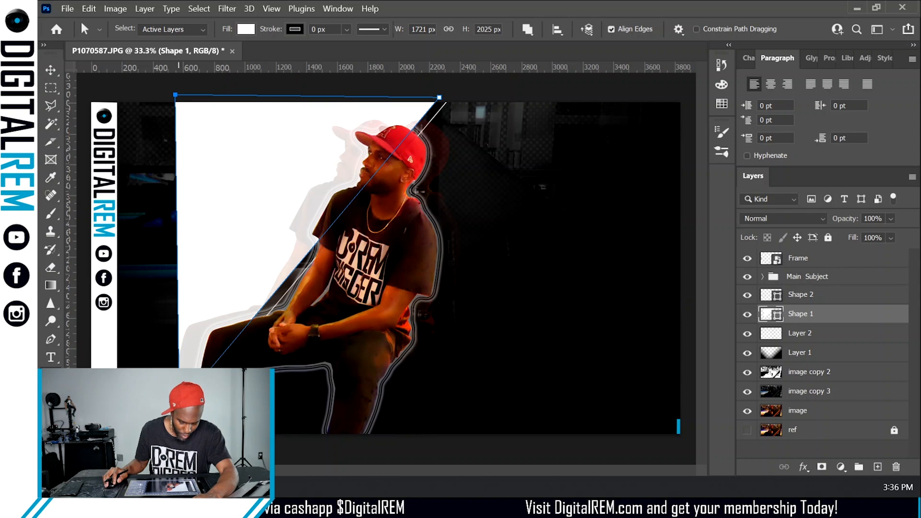
drag(179, 406, 111, 405)
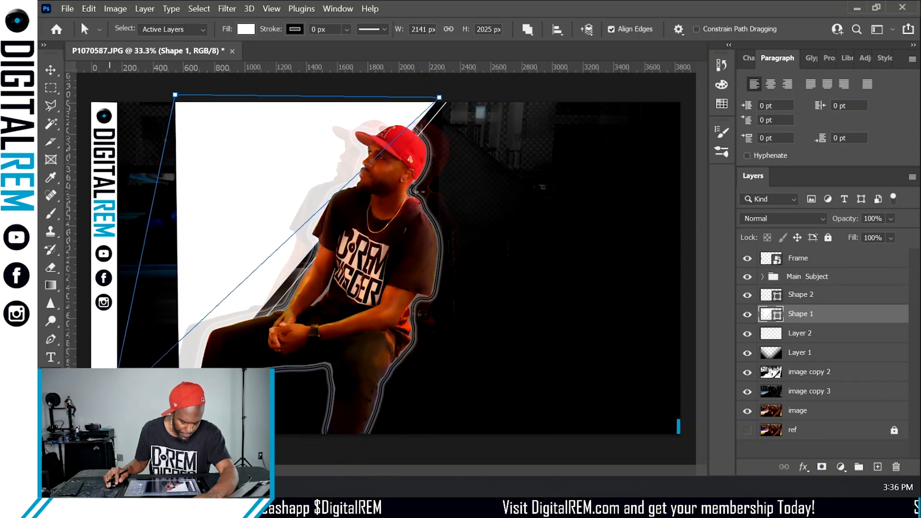
drag(175, 95, 115, 95)
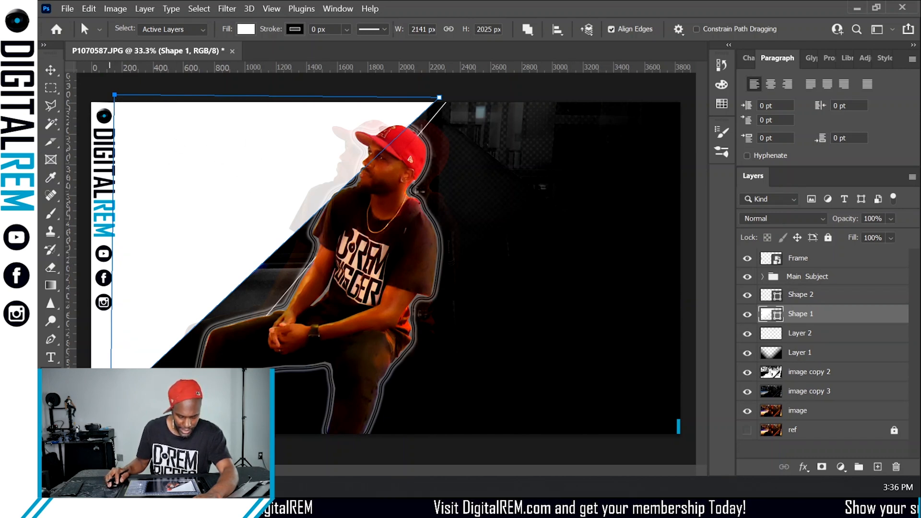
drag(110, 406, 110, 430)
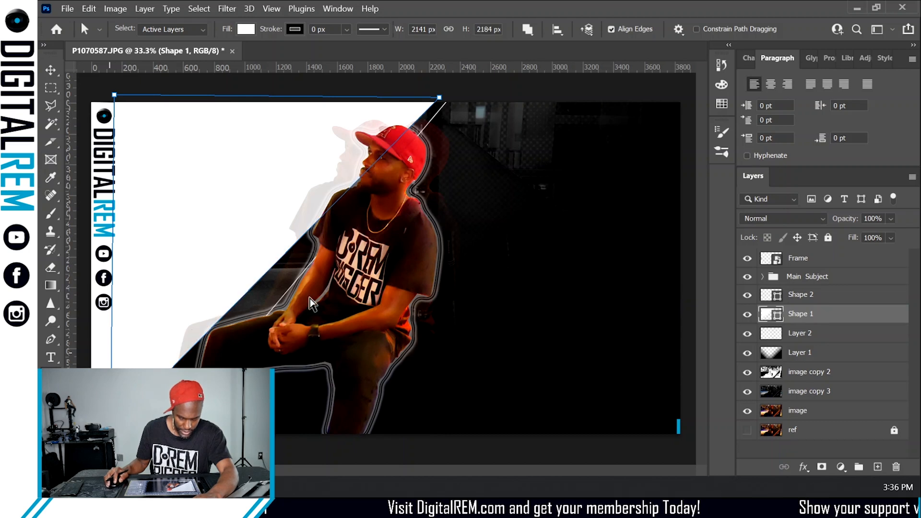
drag(438, 98, 421, 97)
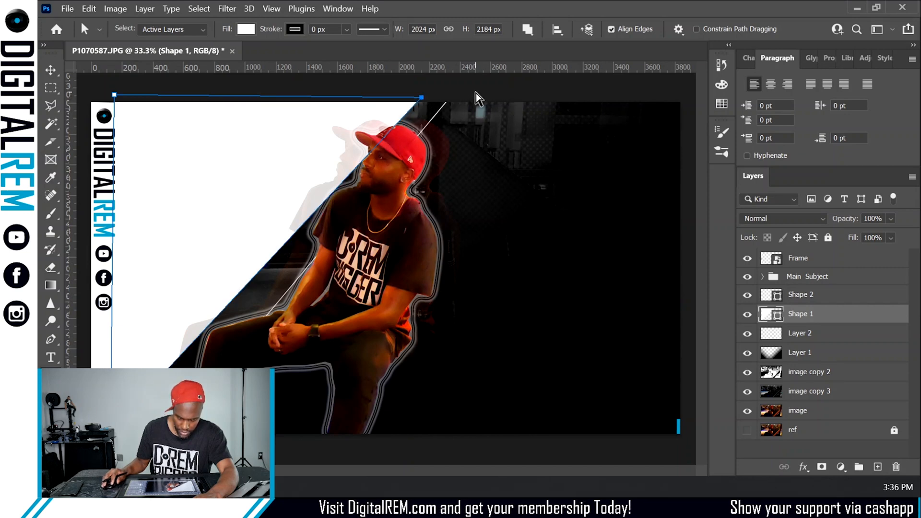
click(465, 111)
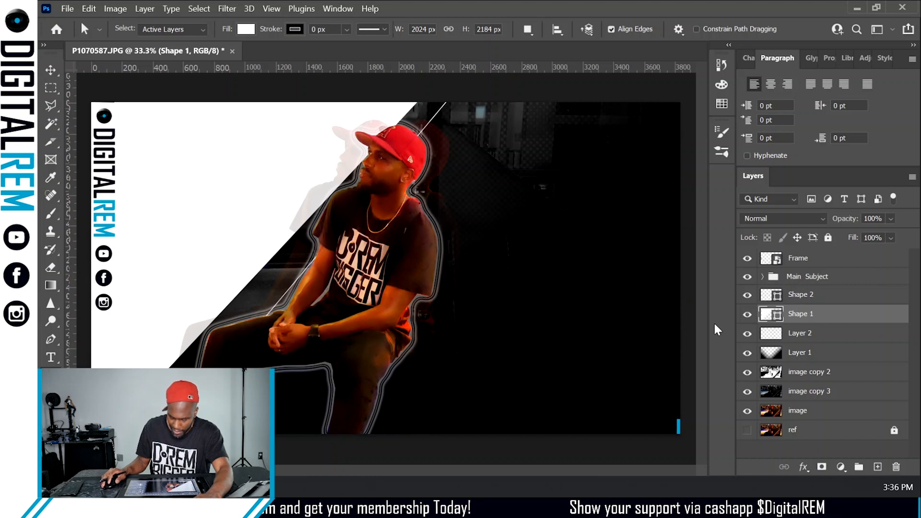
- Realign the diagonal line on Shape 2 by moving its bottom and top endpoints along the triangle's edge
click(815, 296)
click(816, 295)
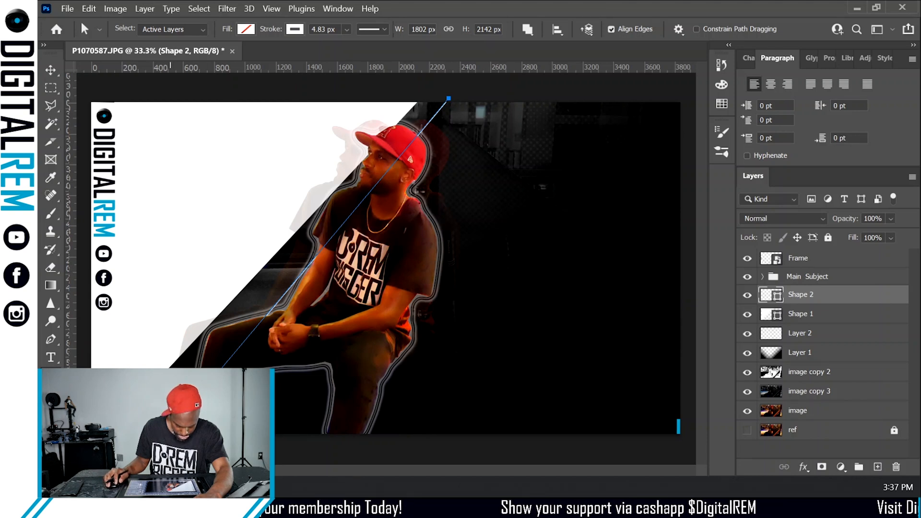
key(Return)
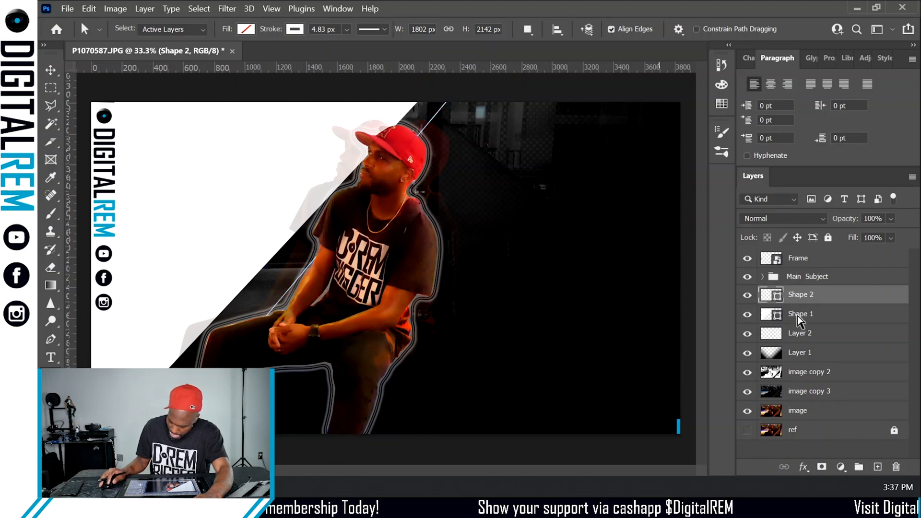
click(846, 316)
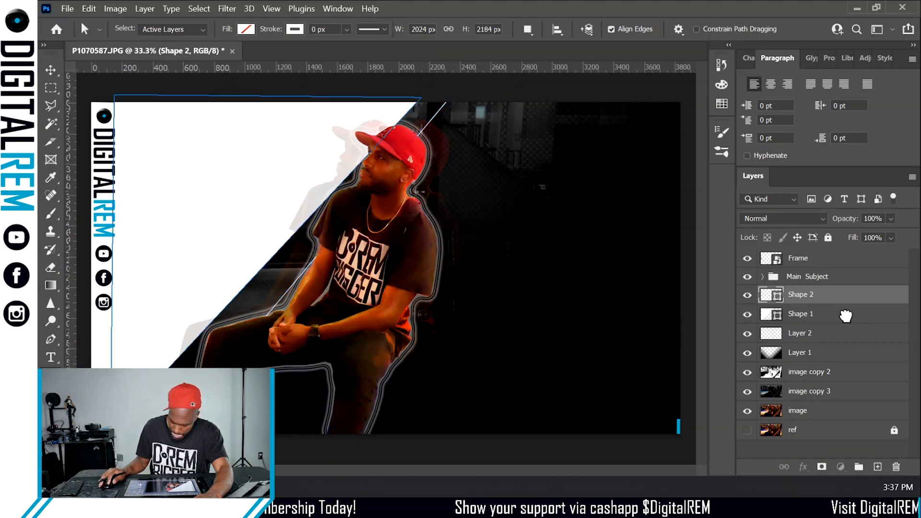
click(453, 102)
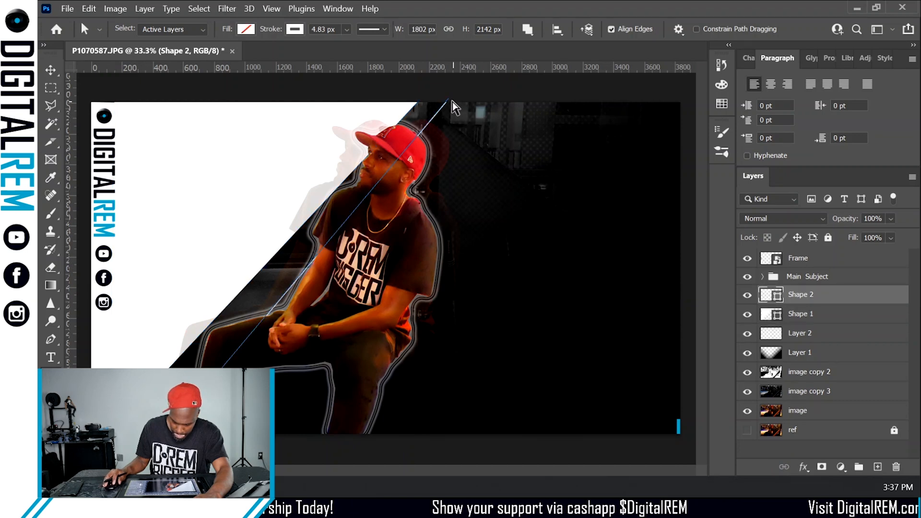
click(448, 99)
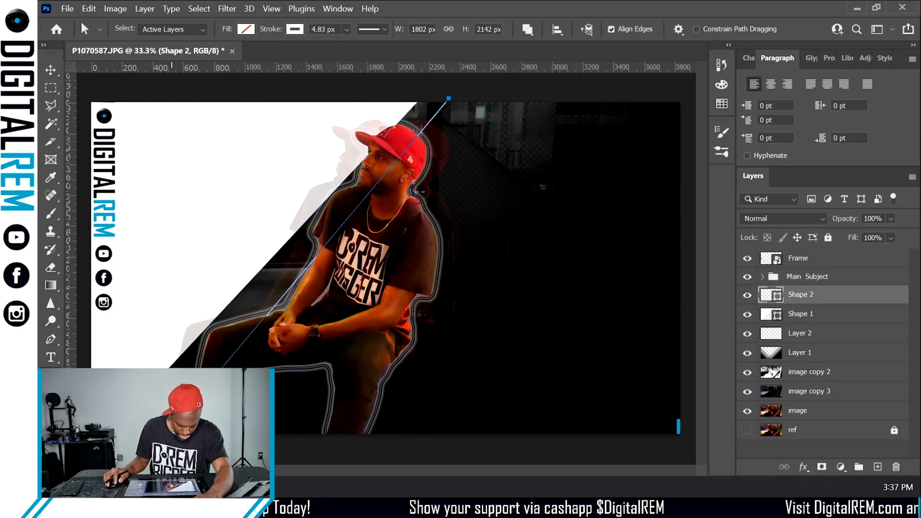
drag(171, 428, 127, 423)
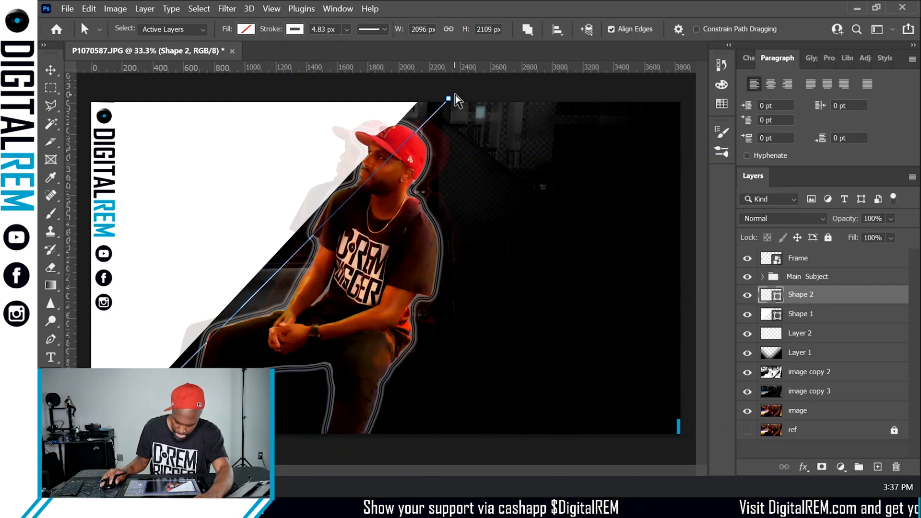
drag(450, 99, 436, 93)
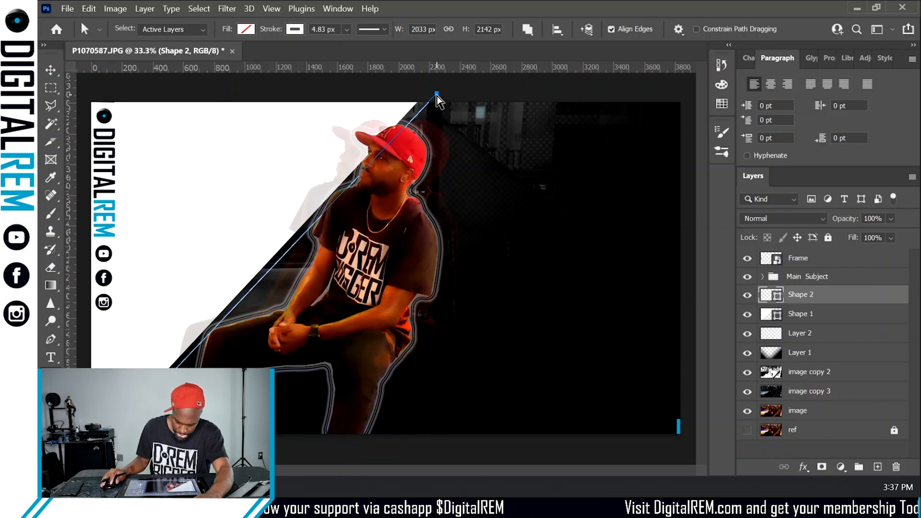
drag(435, 93, 434, 94)
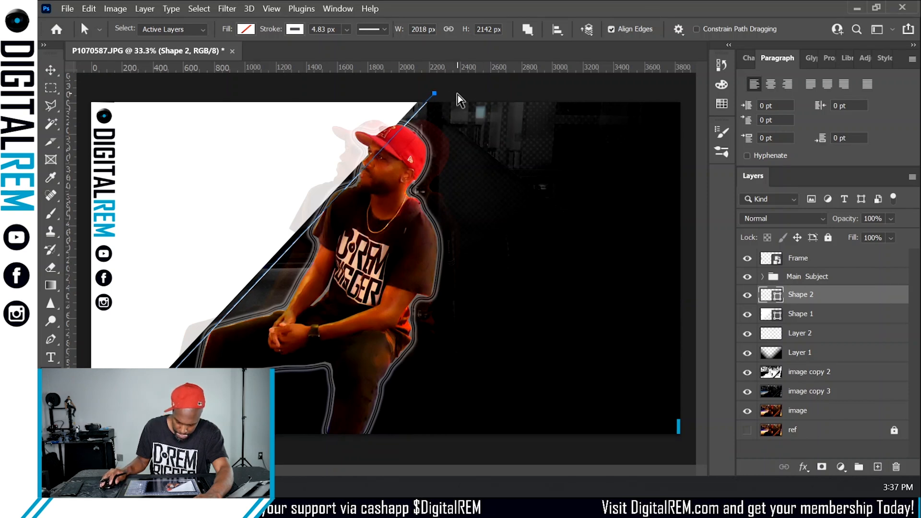
click(460, 100)
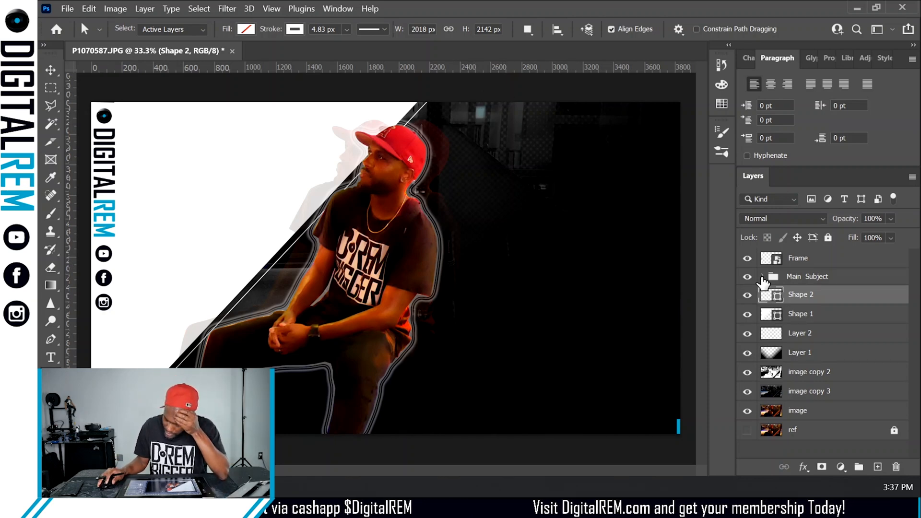
- Expand the Main Subject group and hide the effects on the image copy layer
click(761, 277)
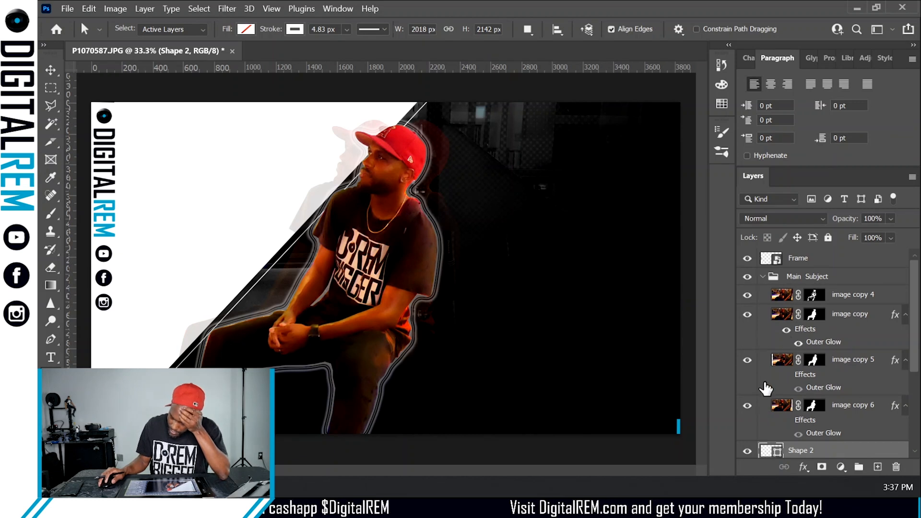
click(786, 331)
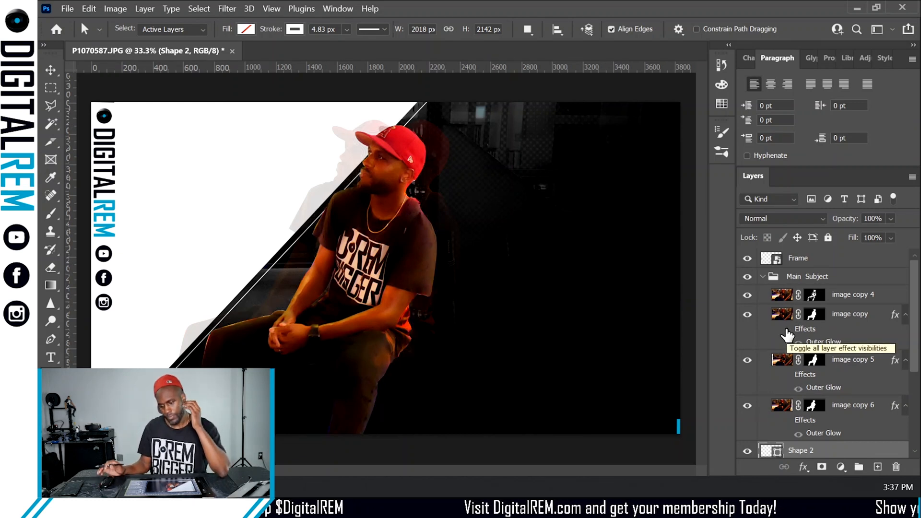
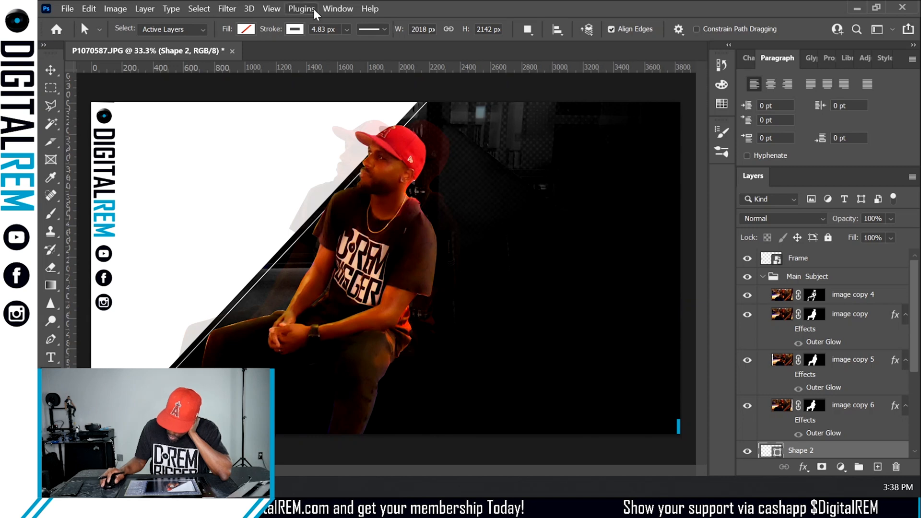
- Briefly hide and reshow the Frame layer, collapsing and reopening the Main Subject group around it
click(761, 276)
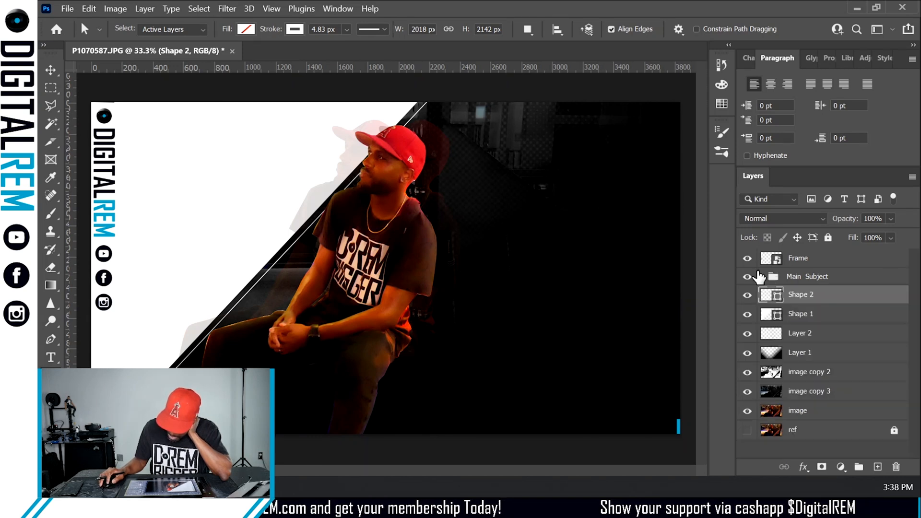
click(746, 259)
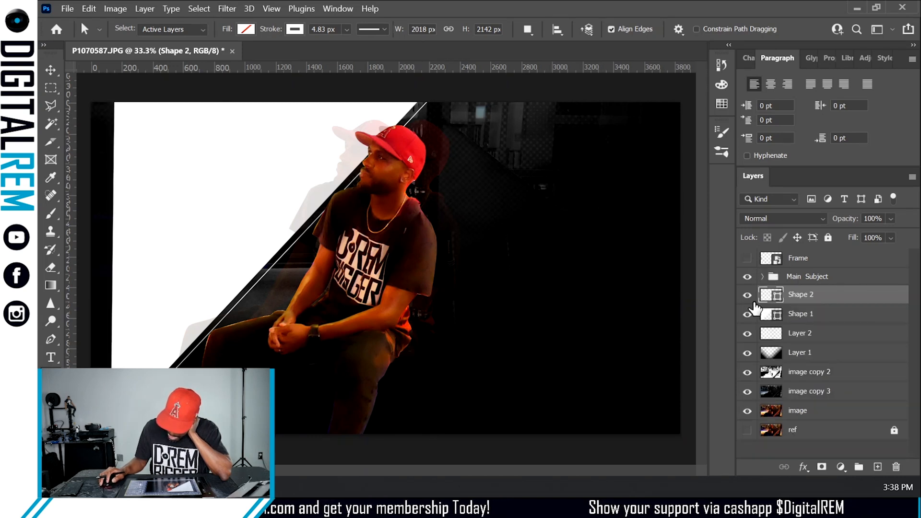
click(746, 258)
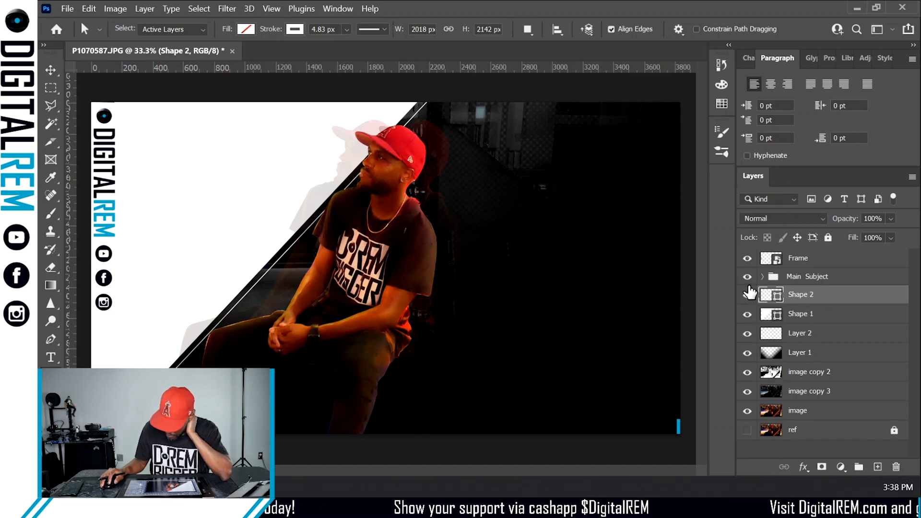
click(762, 276)
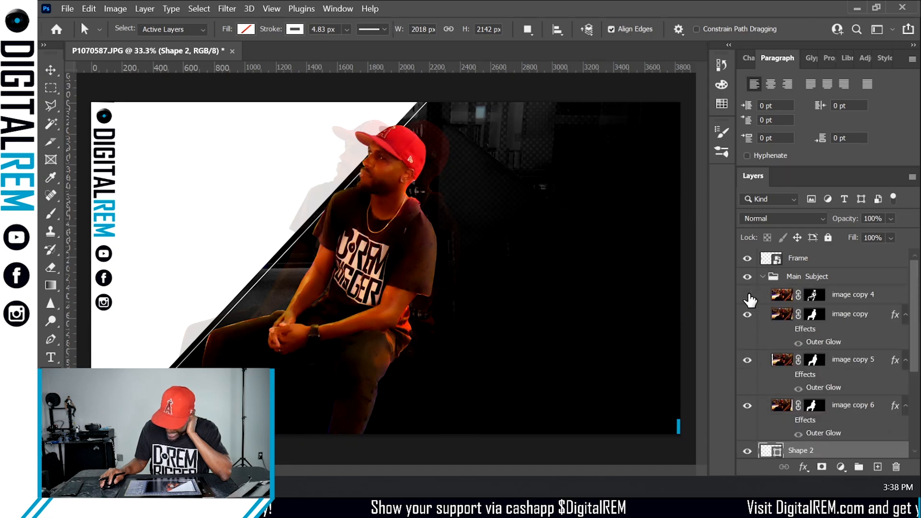
- Toggle the visibility of the image copy 4 and image copy layers off and on to compare them
click(748, 295)
click(749, 295)
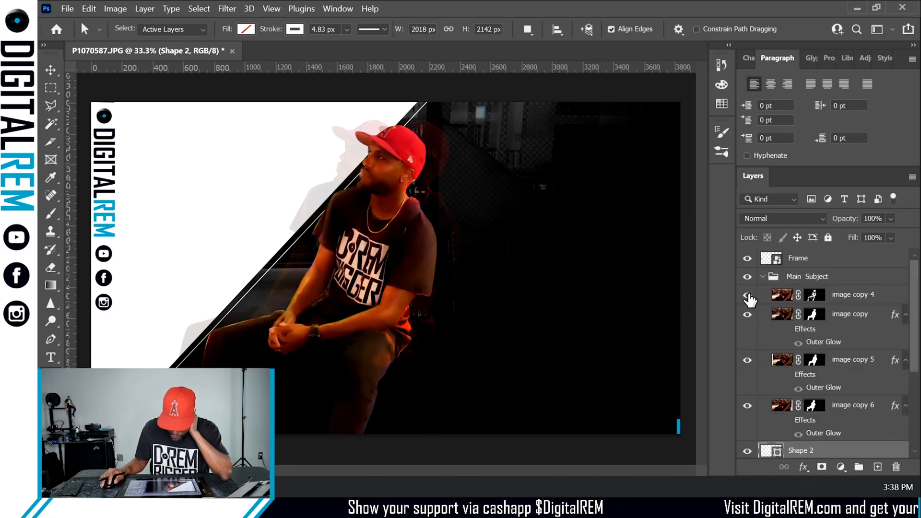
click(748, 316)
click(748, 316)
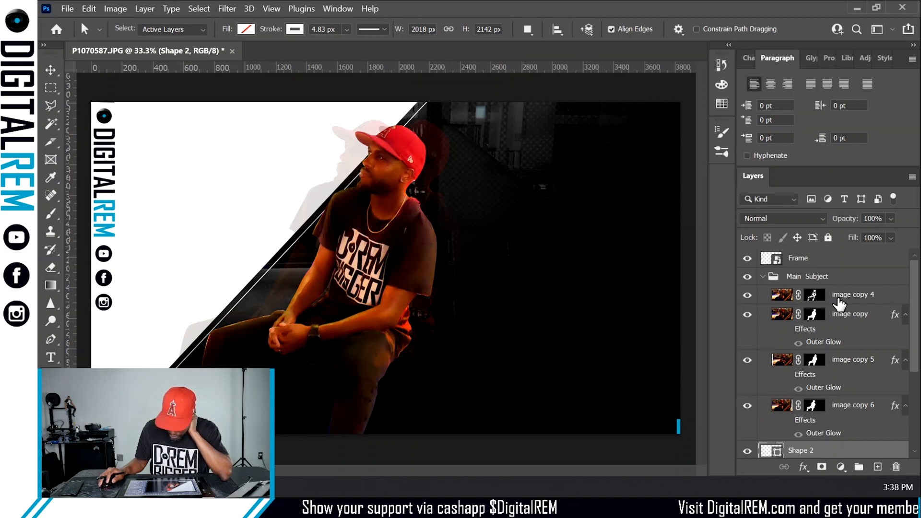
- Duplicate the image copy layer and hide the image copy 4 layer
click(886, 301)
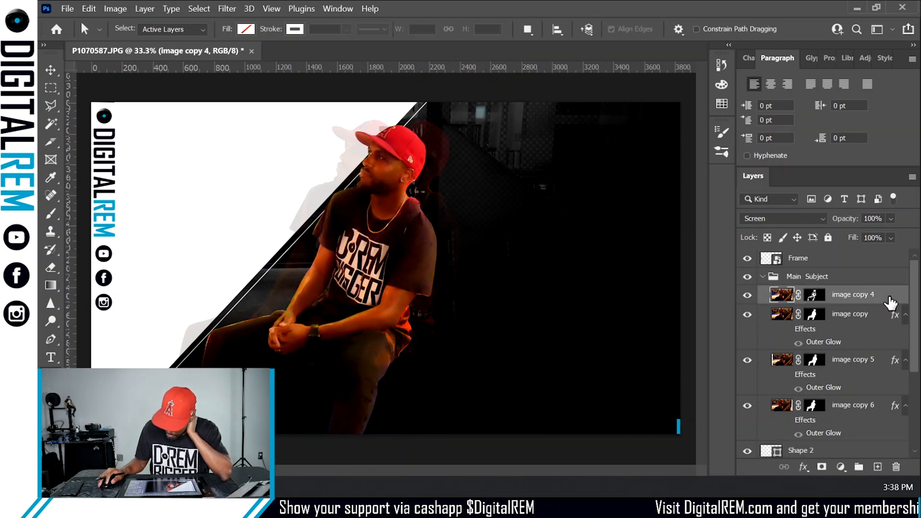
drag(876, 314, 877, 415)
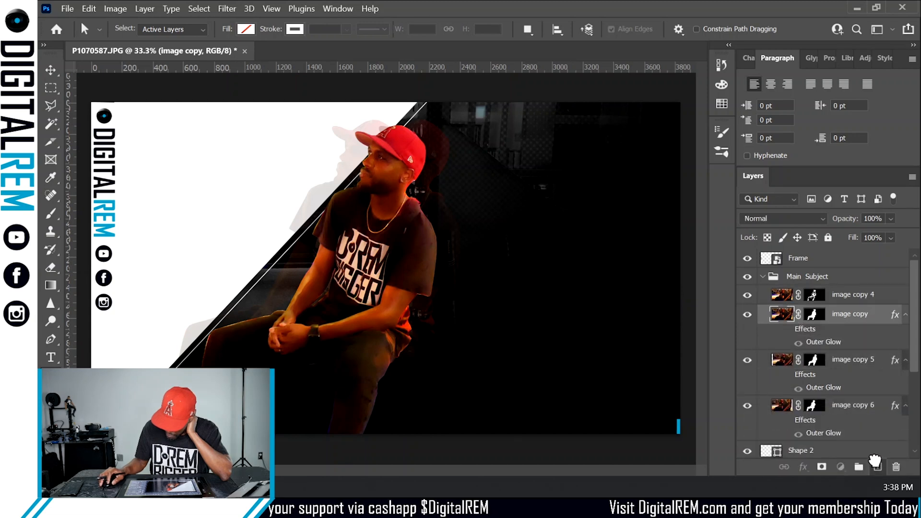
click(747, 295)
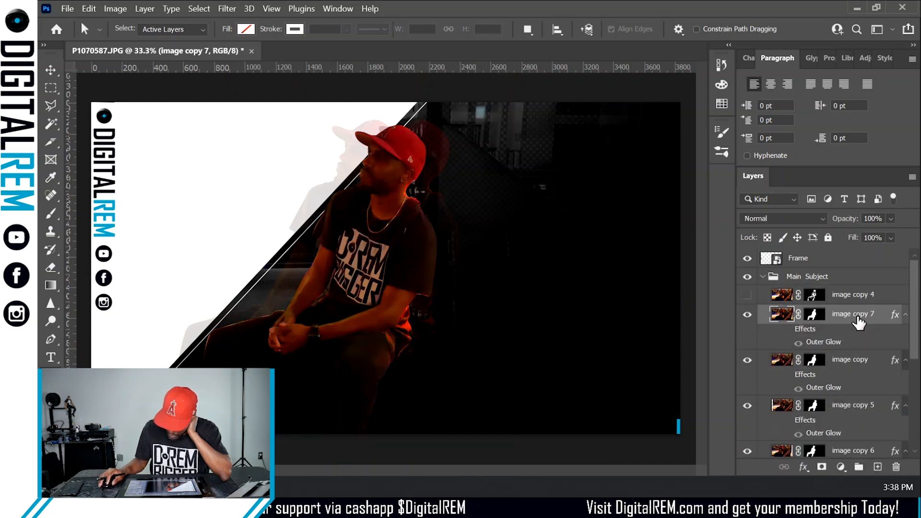
- Set the new image copy 7 layer's blend mode to Multiply
click(782, 217)
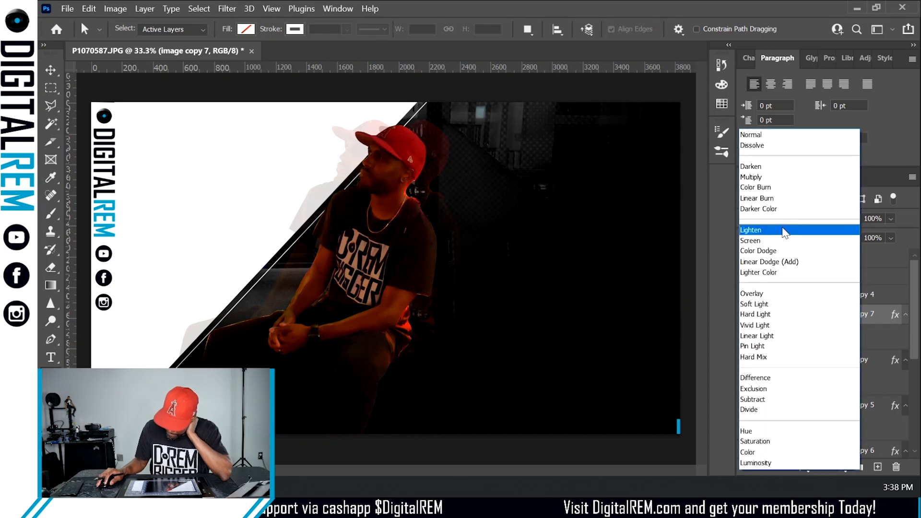
click(757, 175)
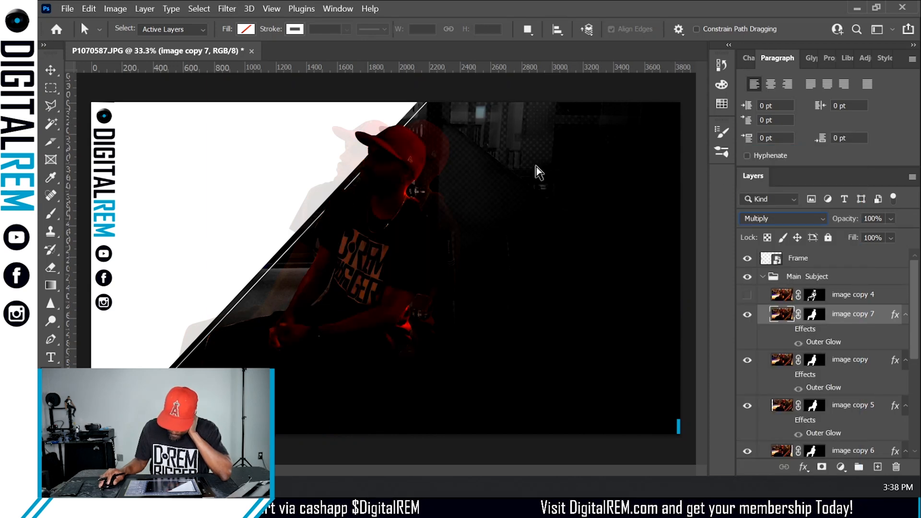
- Try Hue/Saturation on image copy 7 with Saturation -100 and Lightness +59, then cancel it
click(116, 9)
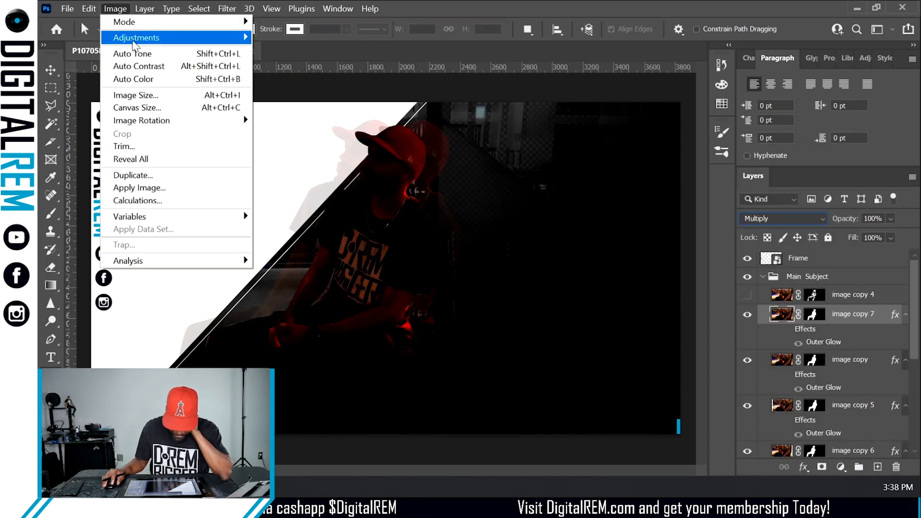
mouse_move(192, 37)
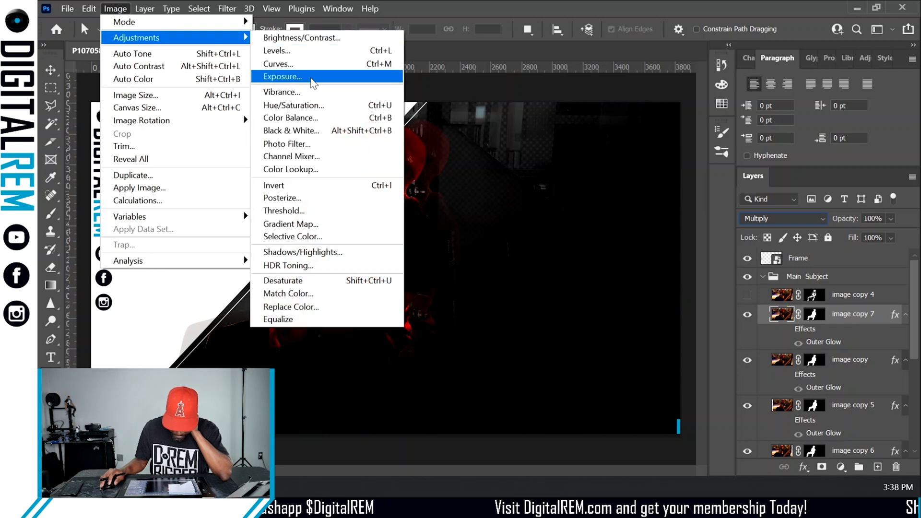
click(309, 108)
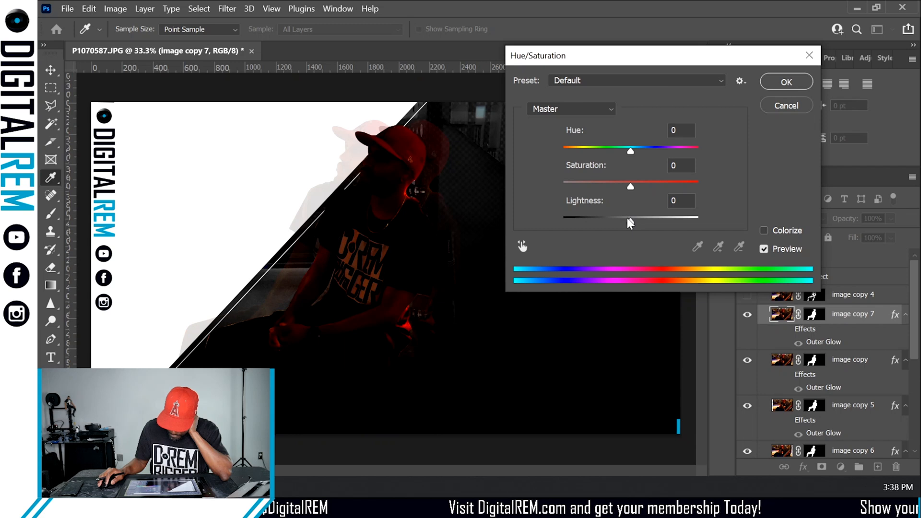
drag(628, 185, 532, 187)
drag(630, 221, 670, 216)
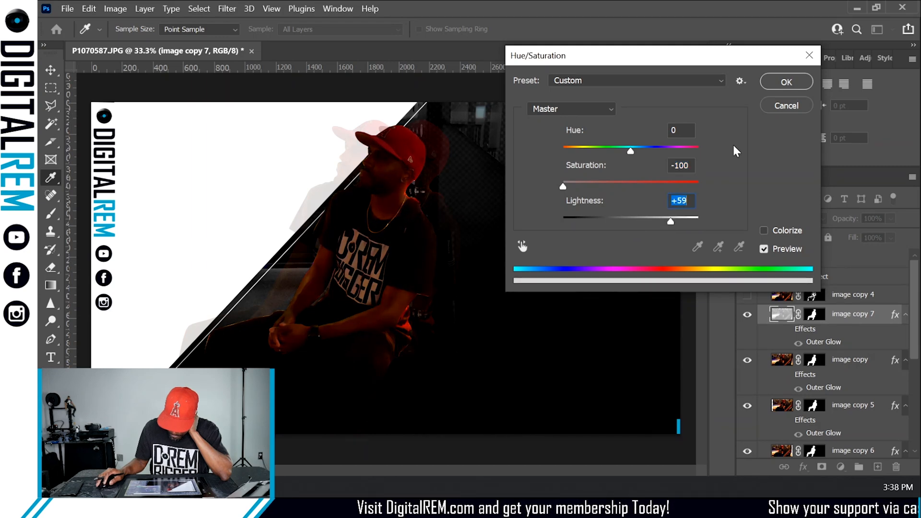
click(768, 107)
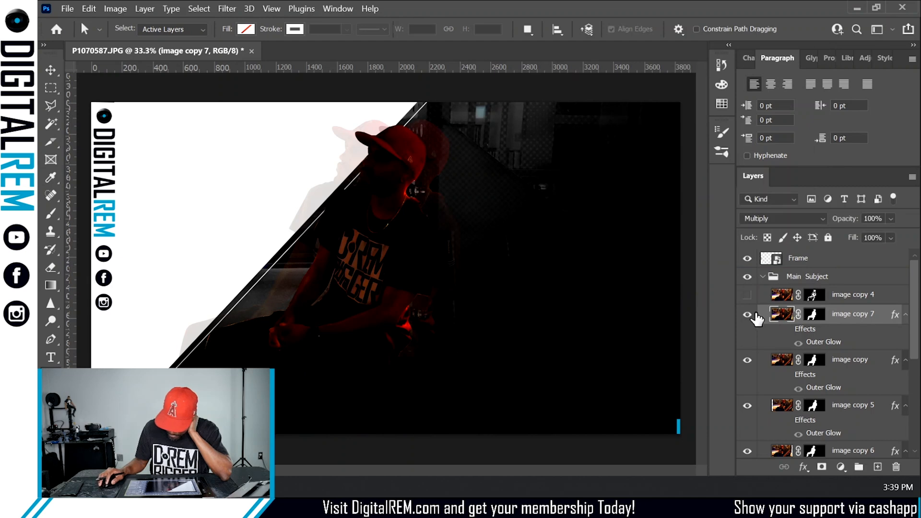
- Set image copy 7's blend mode back to Normal
click(807, 217)
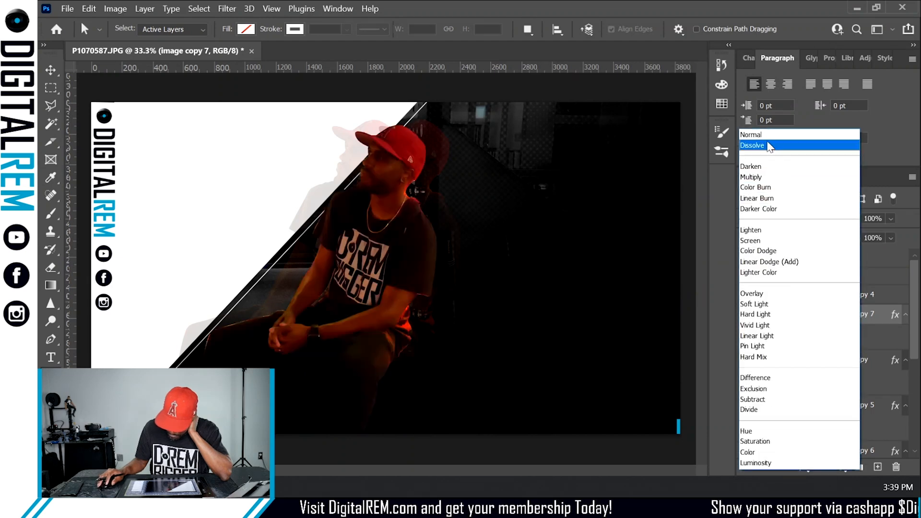
click(756, 135)
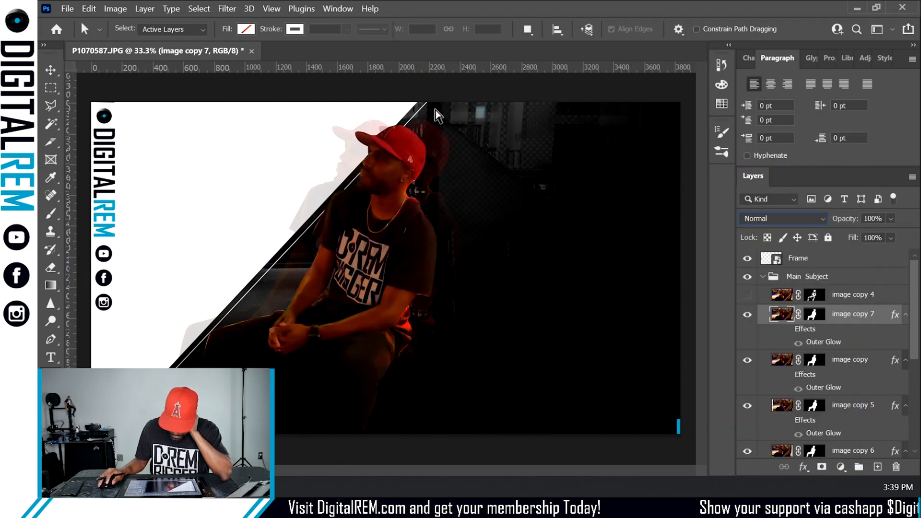
- Try Brightness/Contrast on image copy 7 with Brightness 90 and Contrast 63, then cancel it
click(116, 9)
mouse_move(129, 37)
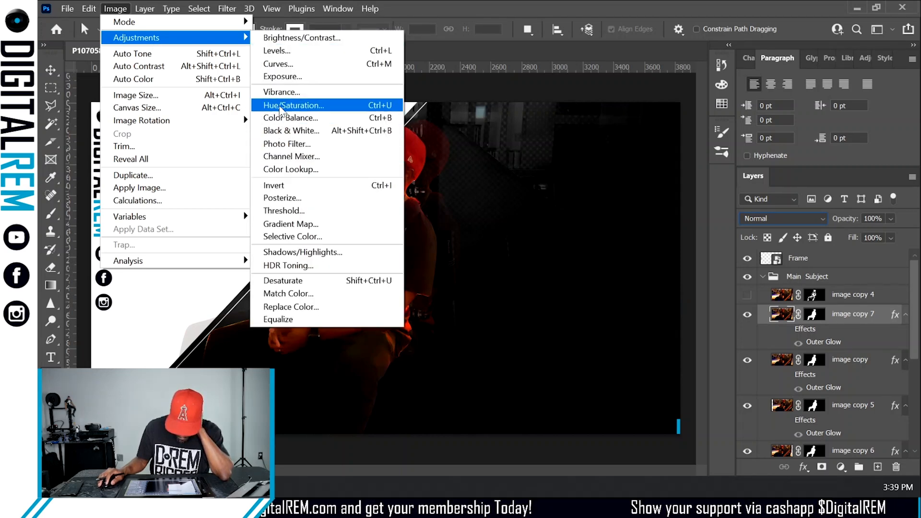
click(294, 39)
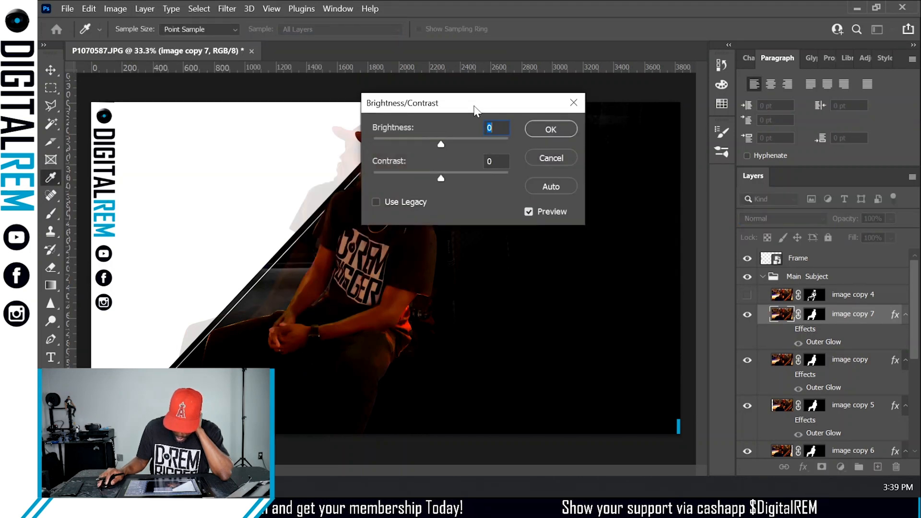
drag(474, 94, 587, 85)
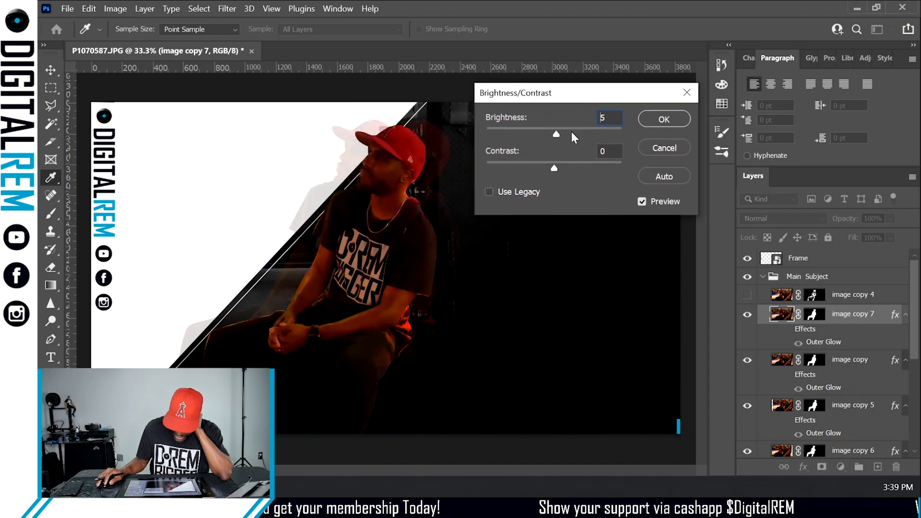
drag(571, 133, 595, 131)
drag(553, 170, 601, 156)
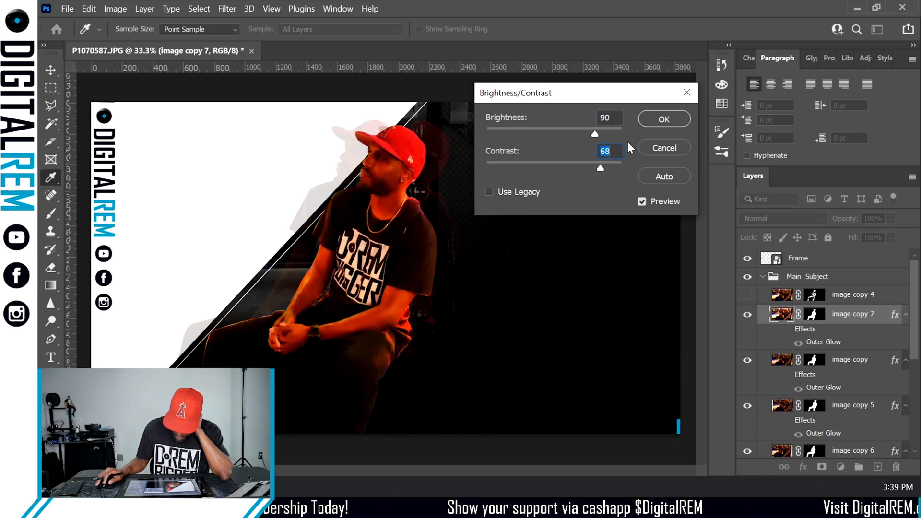
click(652, 150)
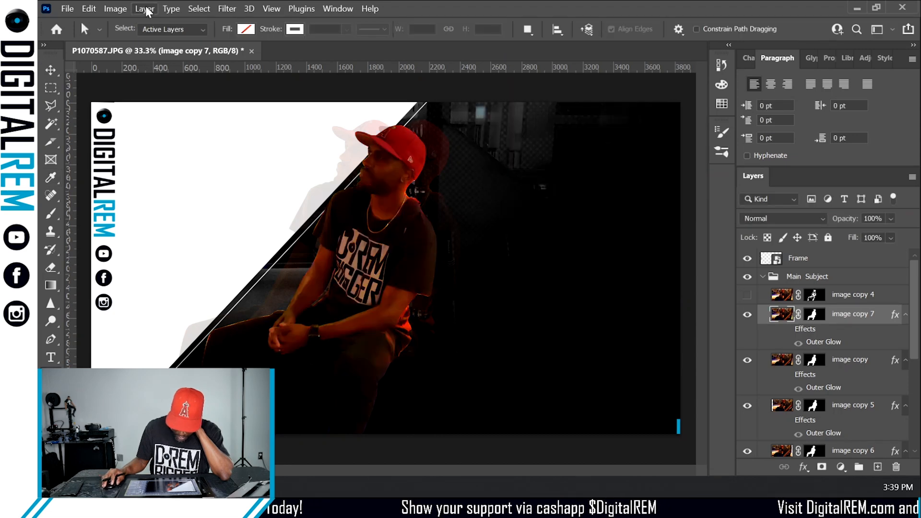
- Desaturate image copy 7 completely with Hue/Saturation, setting Saturation to -100
click(147, 11)
mouse_move(124, 13)
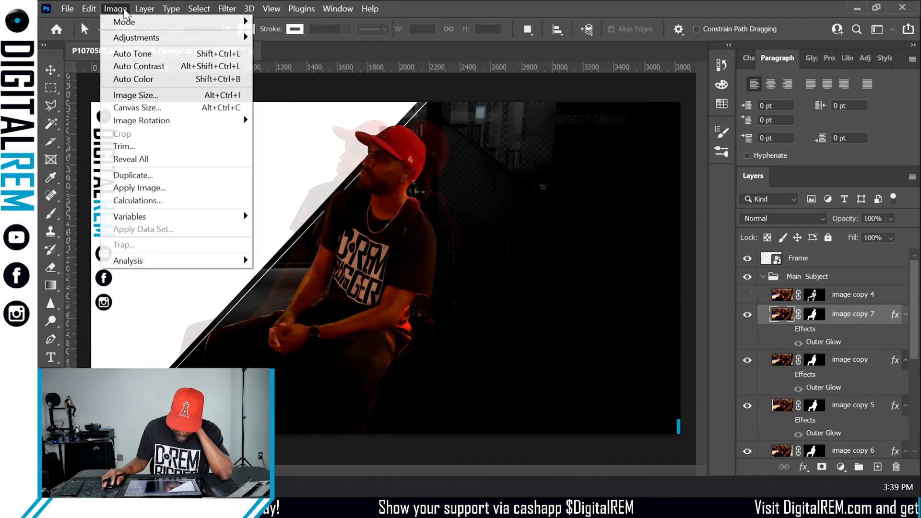
mouse_move(127, 38)
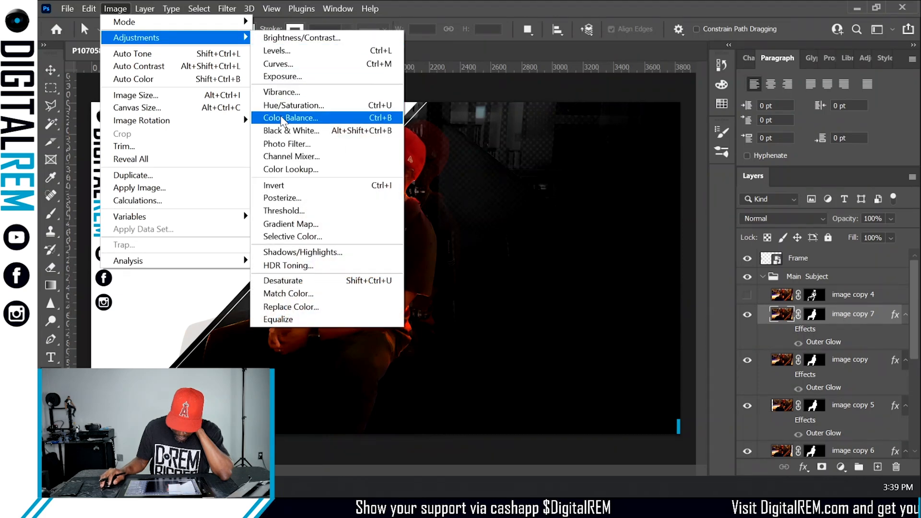
click(302, 108)
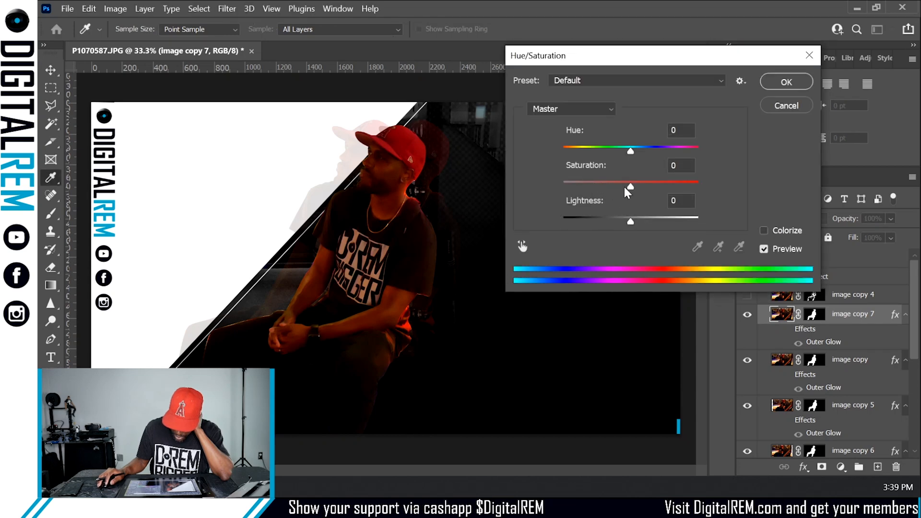
drag(628, 186, 545, 188)
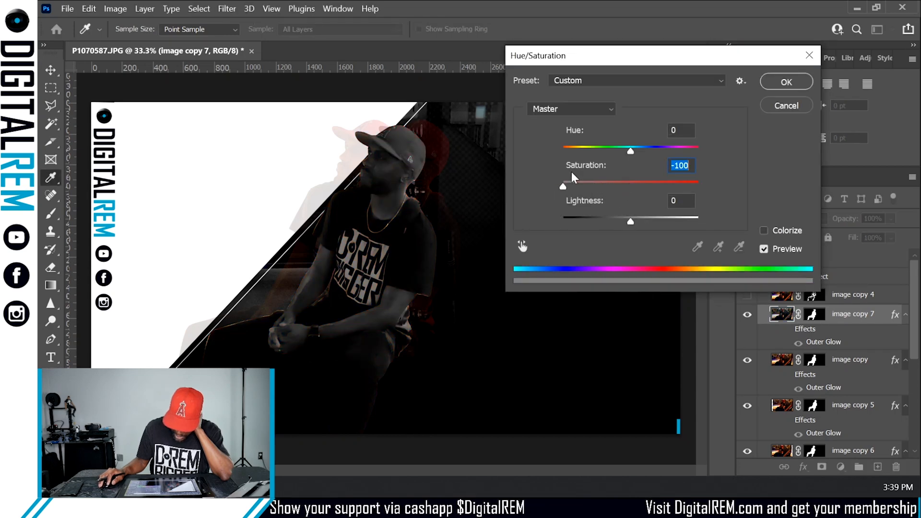
click(770, 81)
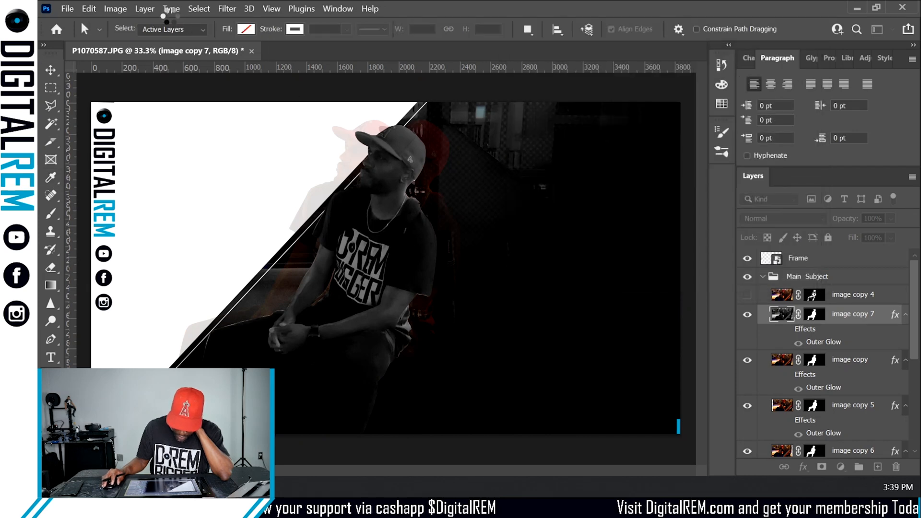
- Apply Shadows/Highlights to image copy 7 with Shadows at 7% and Highlights at 100%
click(116, 8)
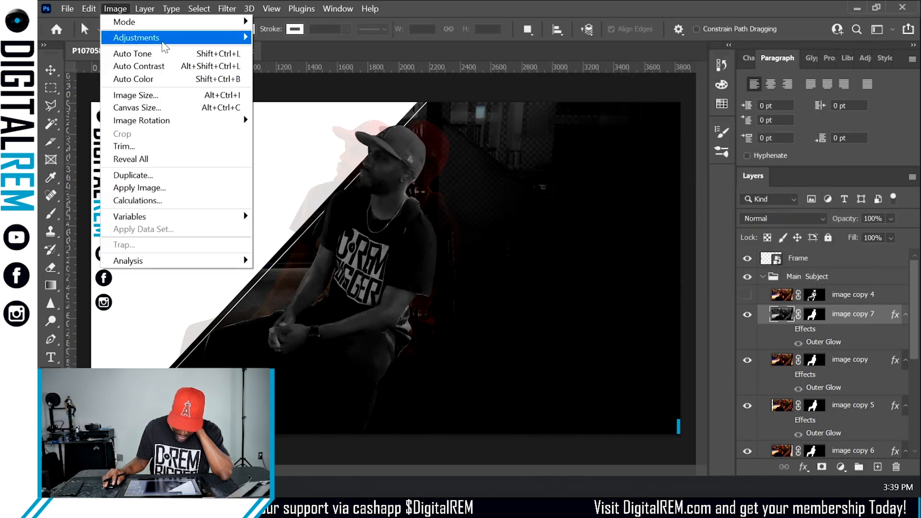
mouse_move(137, 38)
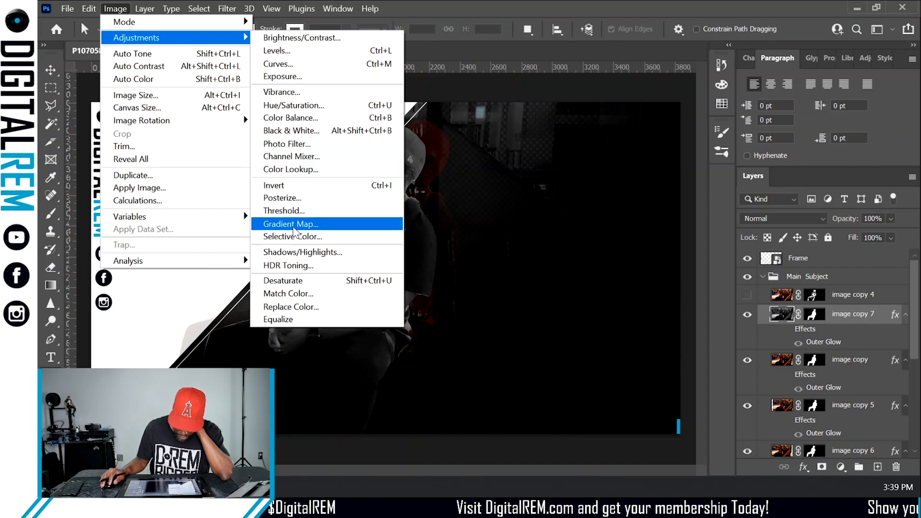
click(299, 252)
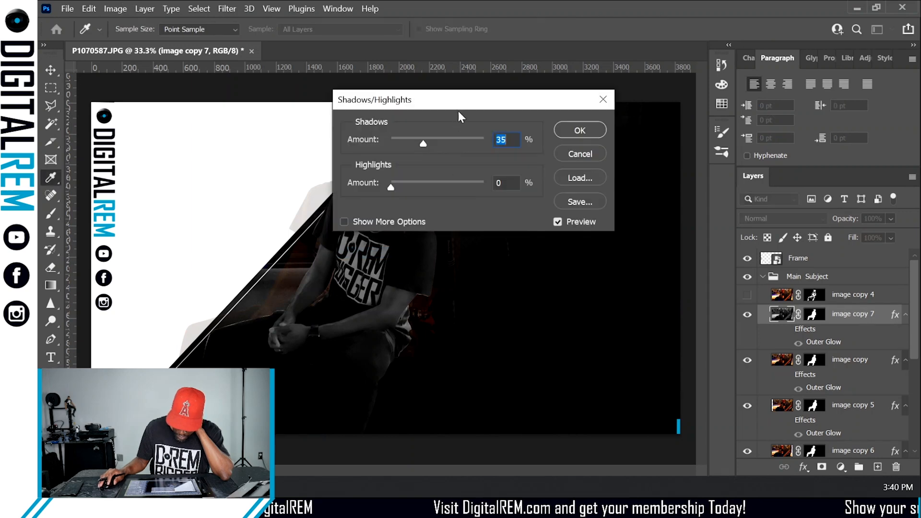
drag(458, 98, 585, 96)
drag(543, 138, 519, 143)
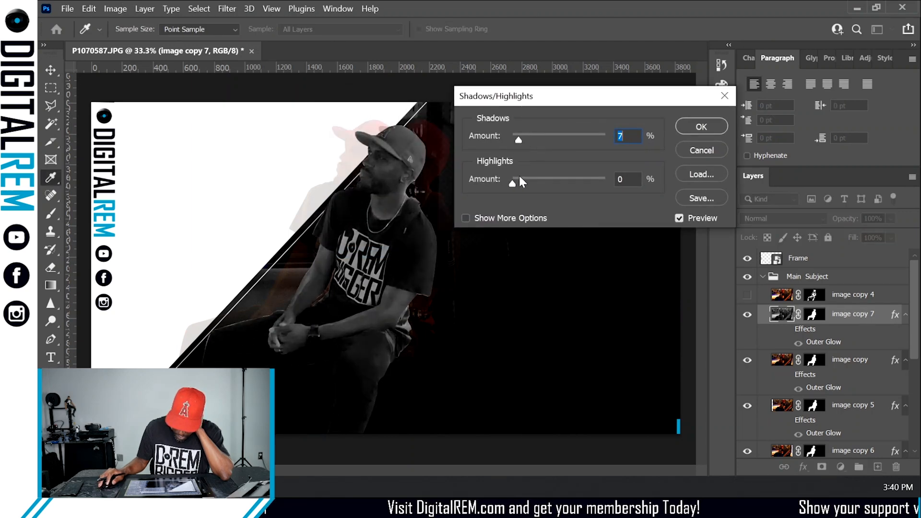
drag(564, 181, 609, 175)
mouse_move(514, 142)
mouse_down()
mouse_move(507, 140)
mouse_move(519, 146)
mouse_up()
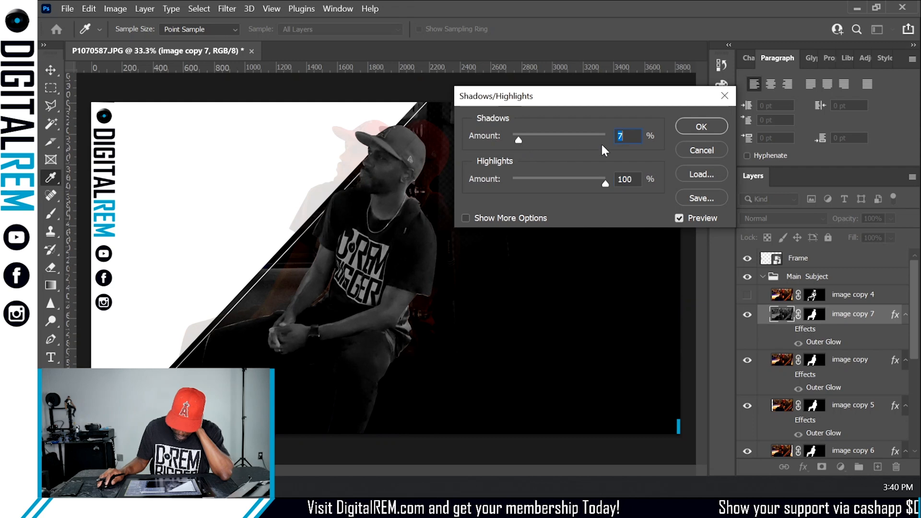
click(686, 125)
- Set image copy 7's blend mode to Screen
key(a)
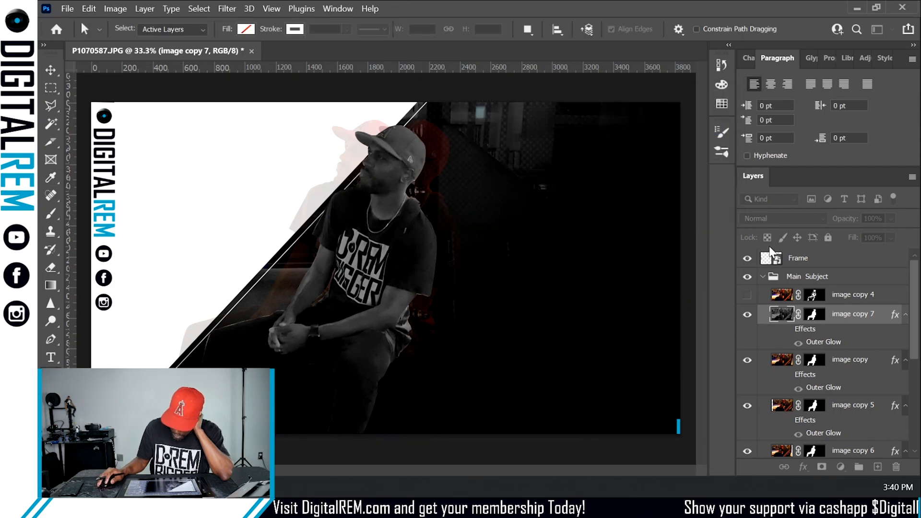
click(802, 218)
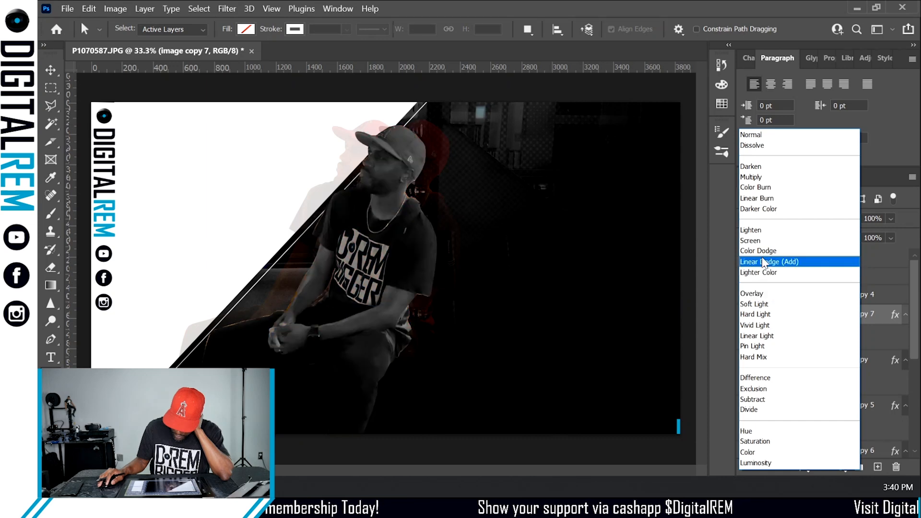
click(765, 241)
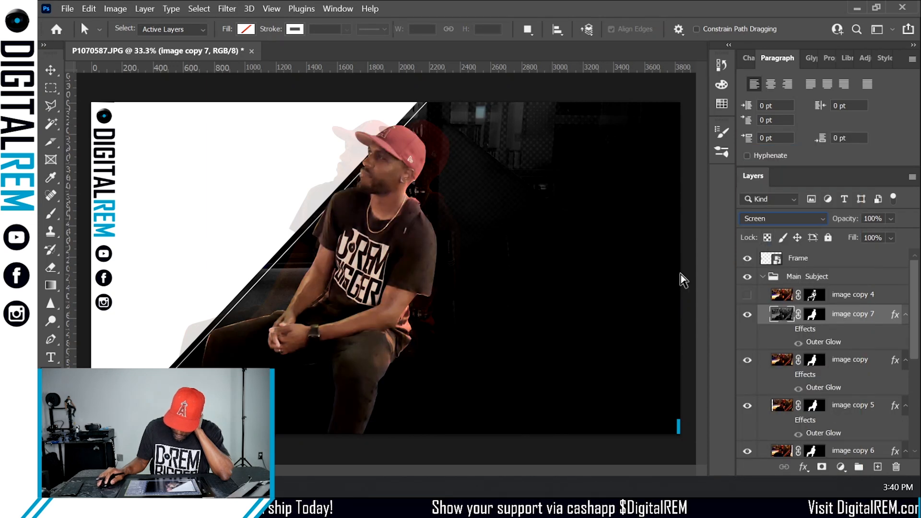
- Apply Levels to image copy 7, setting the input black point to 21 and the midtone to 1.03
click(115, 9)
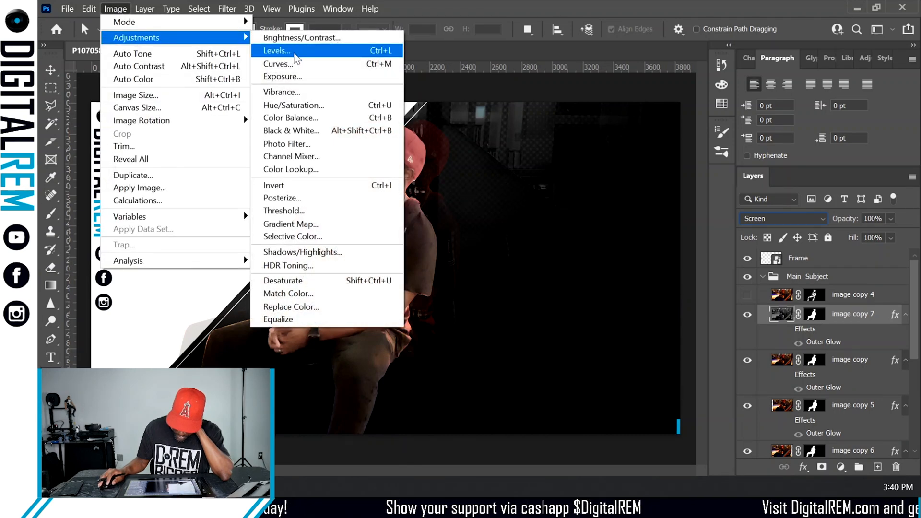
click(278, 51)
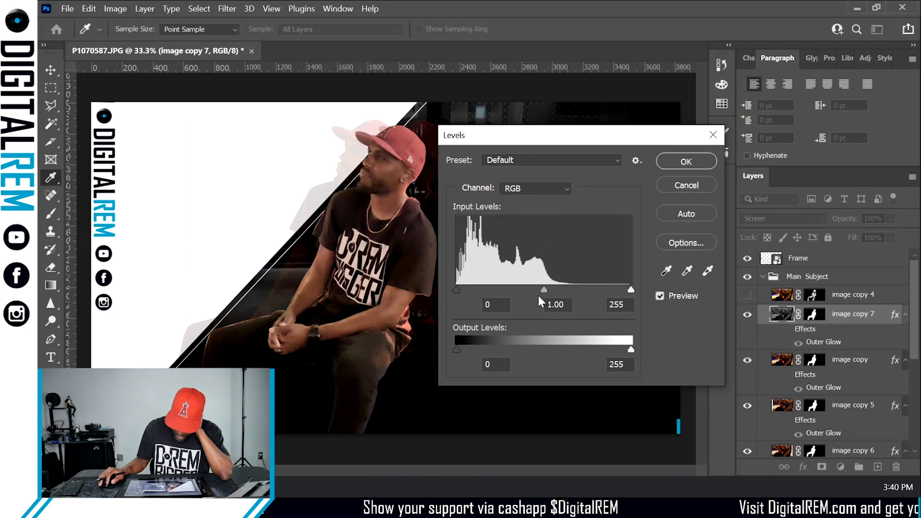
drag(542, 289, 564, 286)
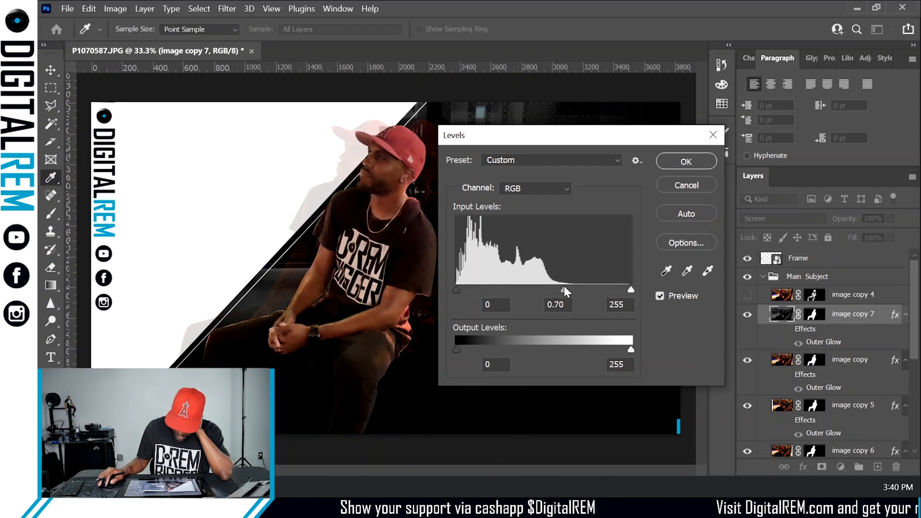
drag(459, 288, 479, 287)
drag(569, 289, 548, 289)
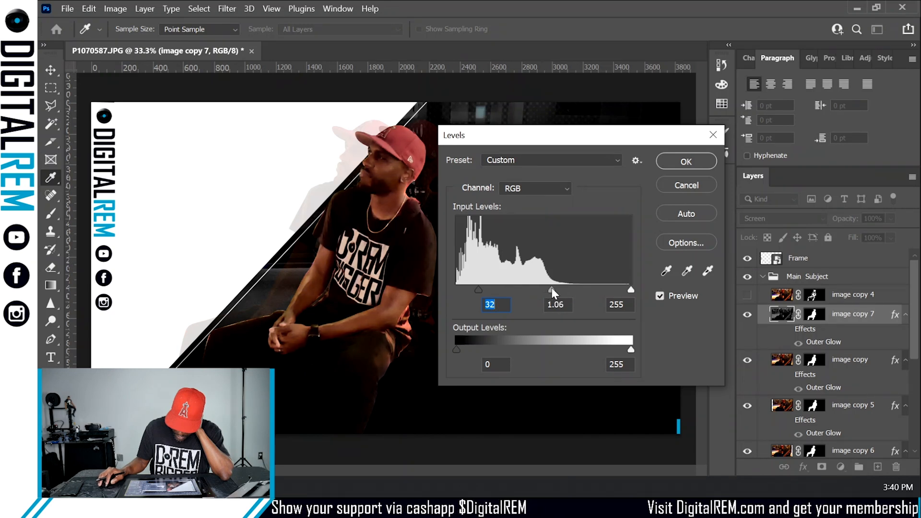
drag(556, 287, 542, 286)
mouse_move(481, 290)
mouse_down()
mouse_move(489, 287)
mouse_move(463, 287)
mouse_move(473, 286)
mouse_up()
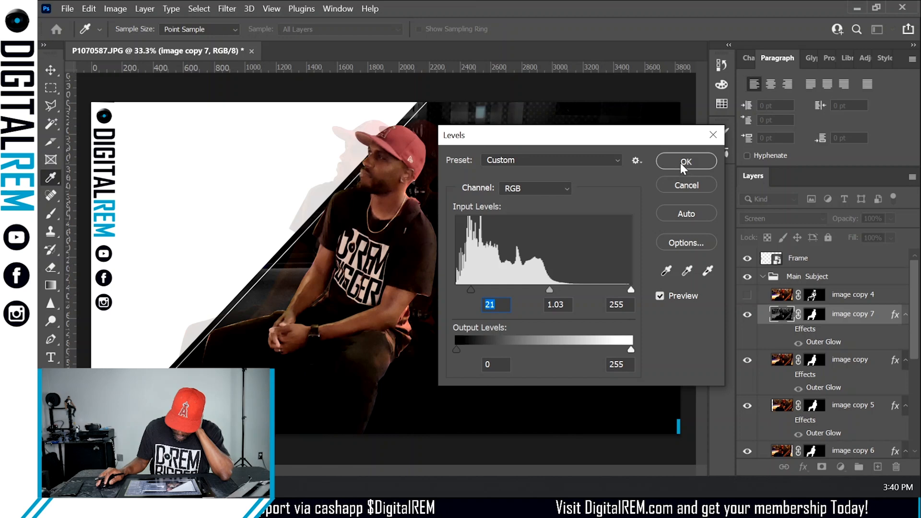
click(672, 180)
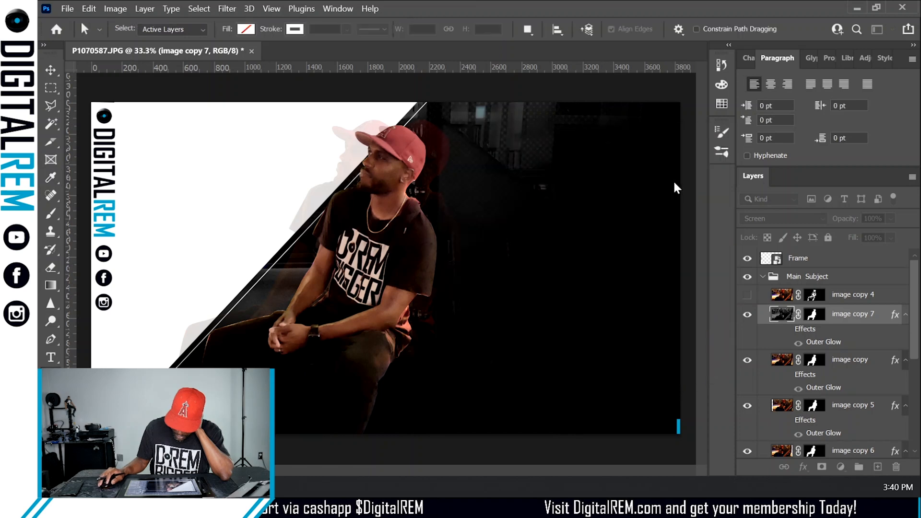
- Make image copy 4 visible and toggle image copy 7 on and off to compare the result
click(747, 295)
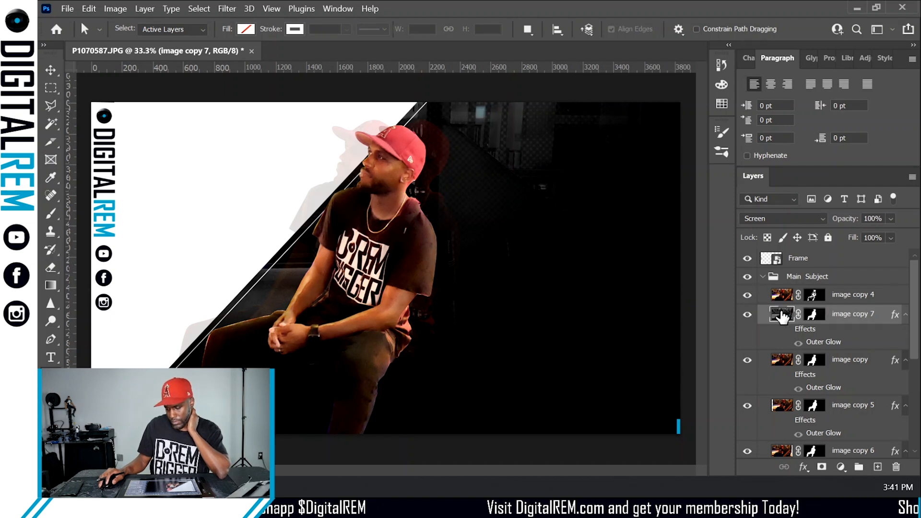
click(744, 315)
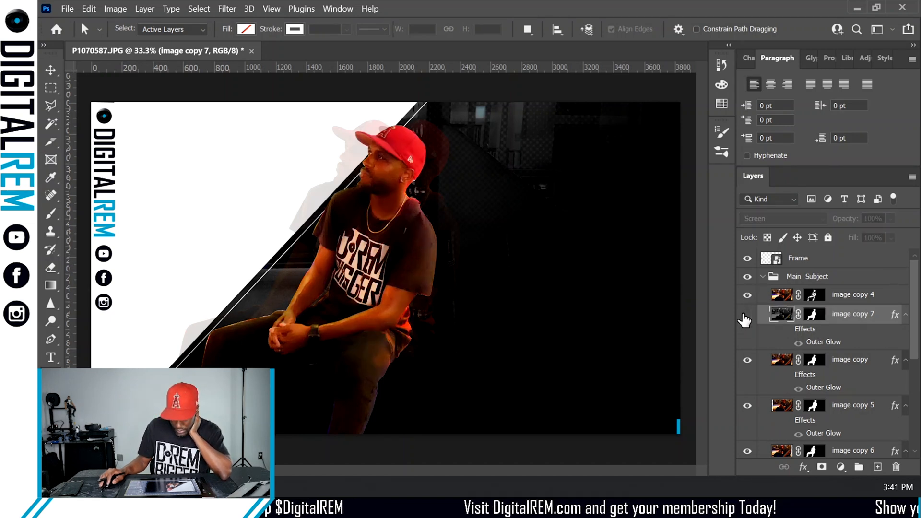
click(746, 315)
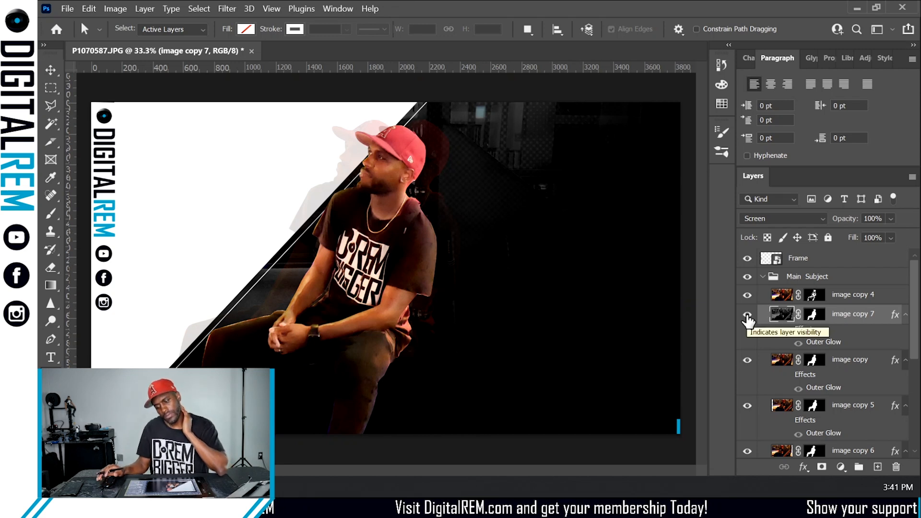
click(747, 316)
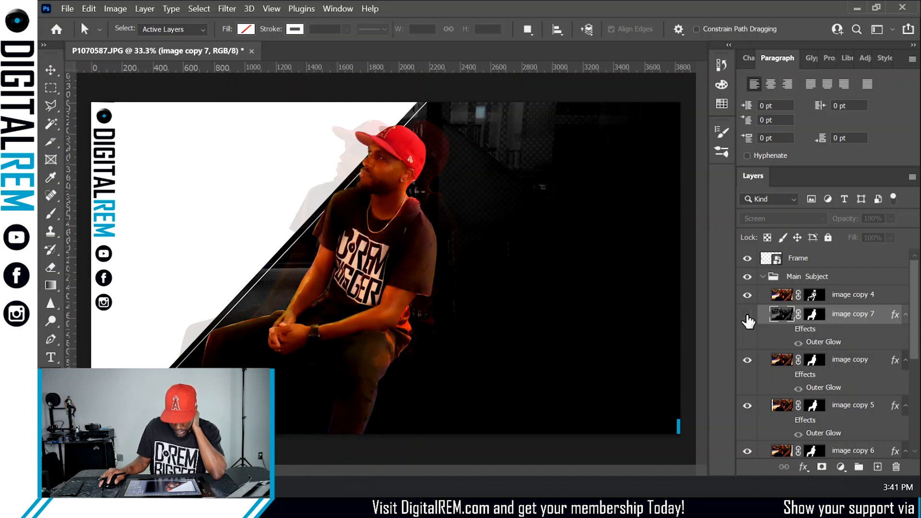
click(746, 315)
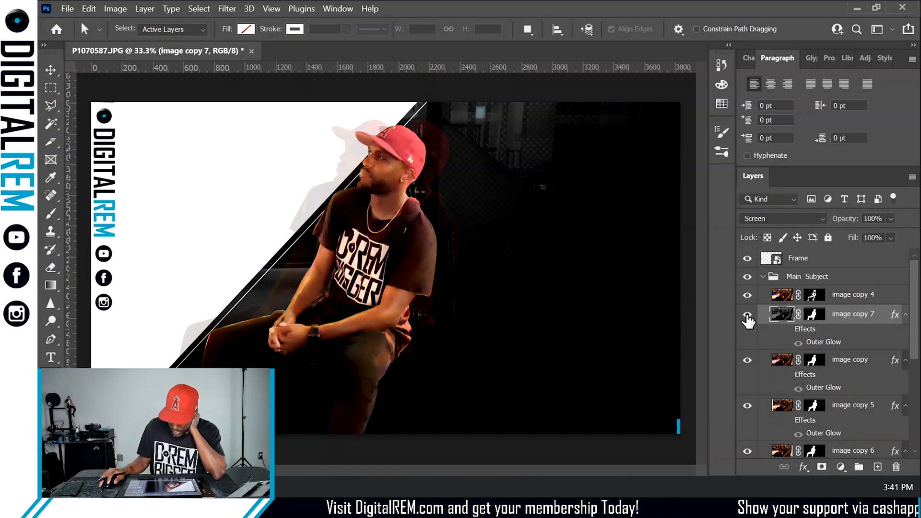
- Turn on the layer effects of image copy 7
click(786, 330)
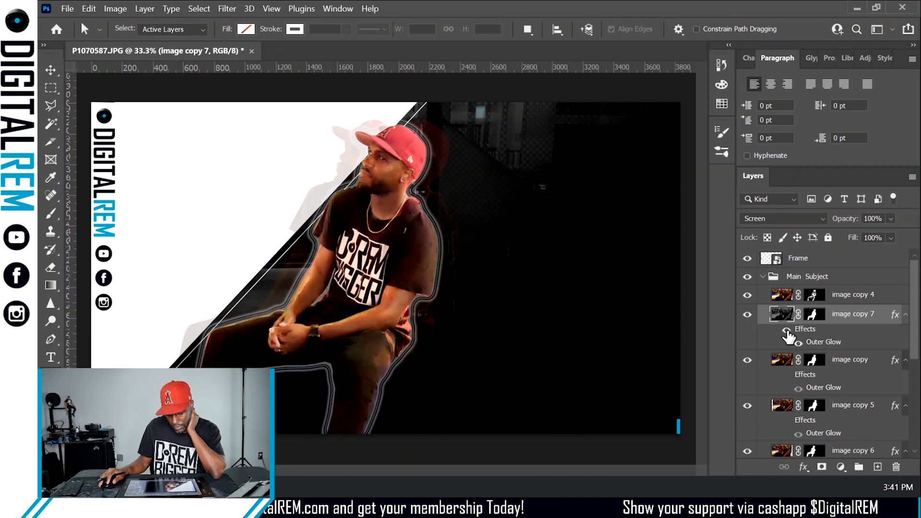
double_click(847, 322)
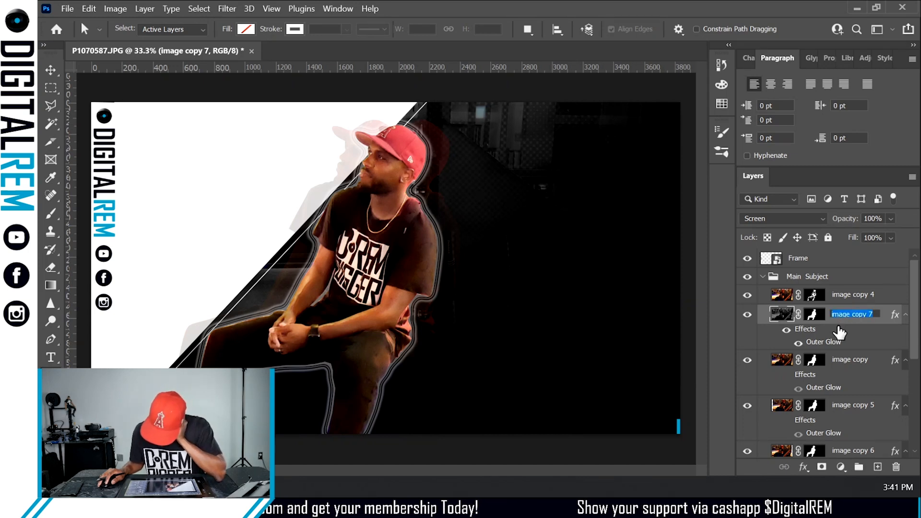
click(839, 331)
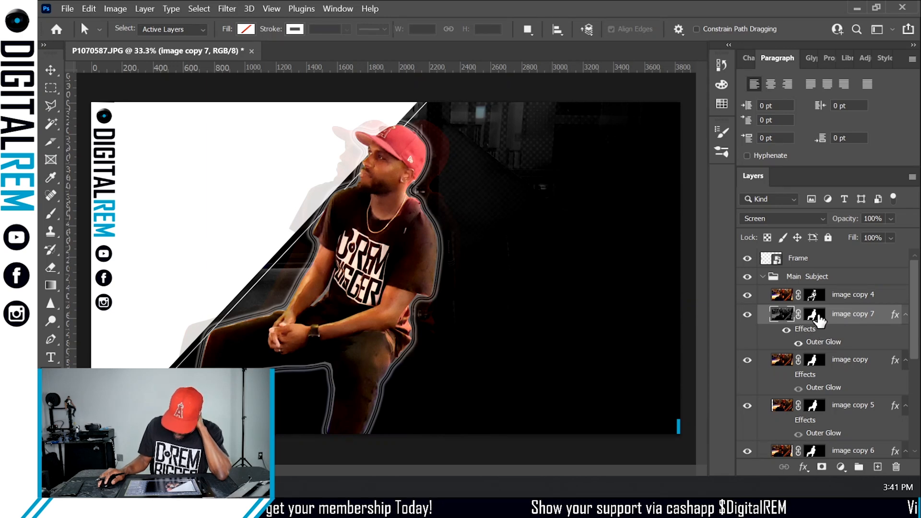
- Change the Outer Glow contour of image copy 7 to Cone - Inverted in Layer Style
double_click(819, 320)
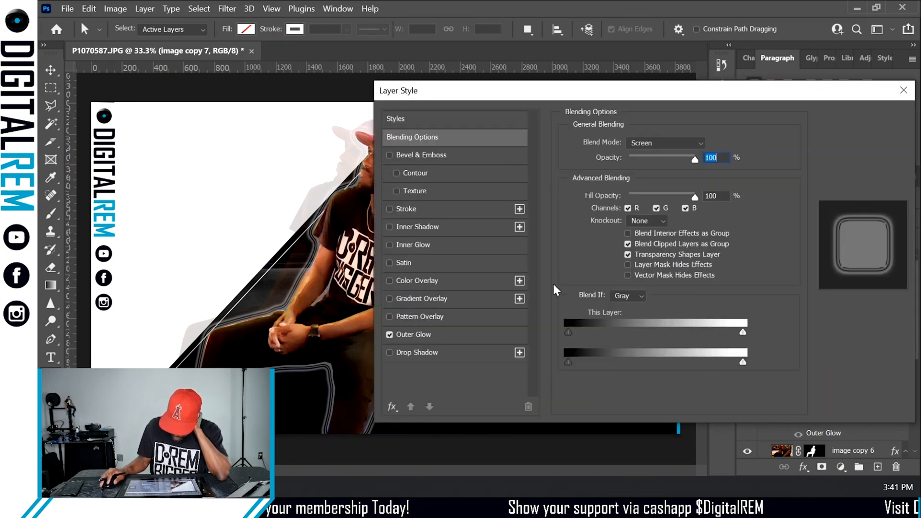
click(448, 337)
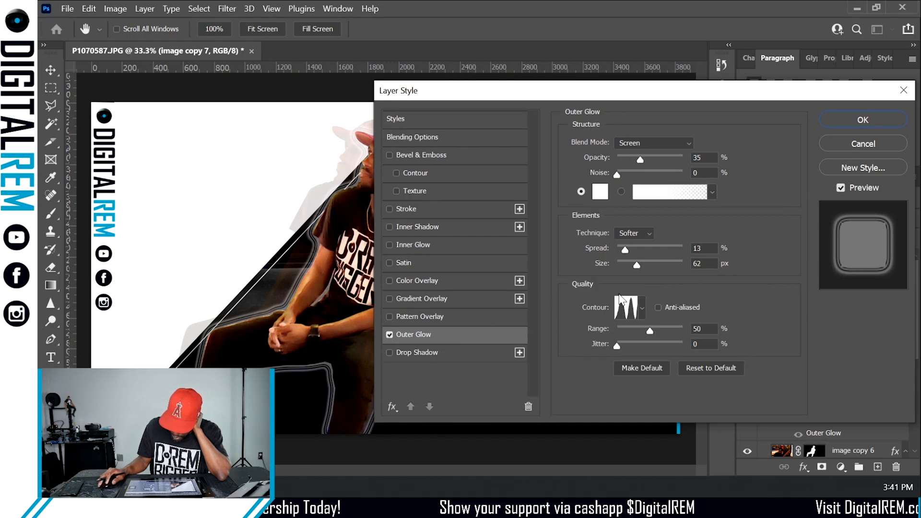
click(641, 308)
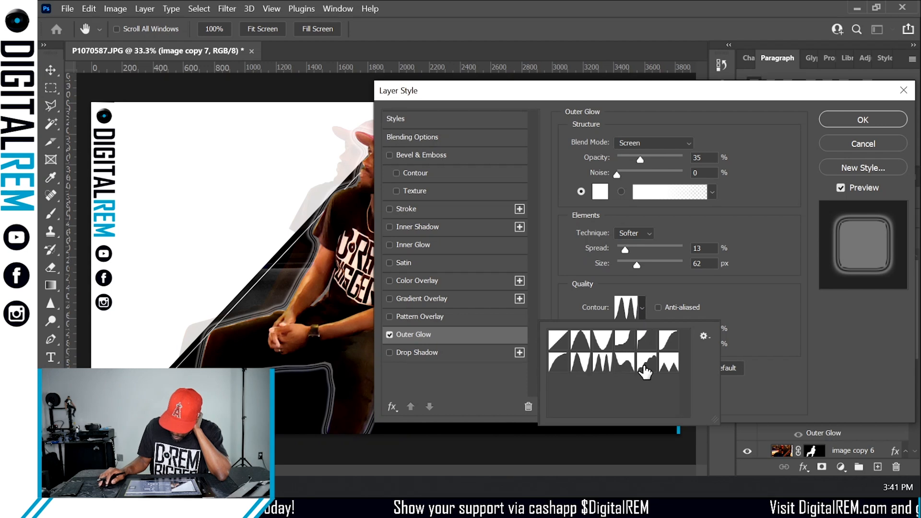
click(668, 363)
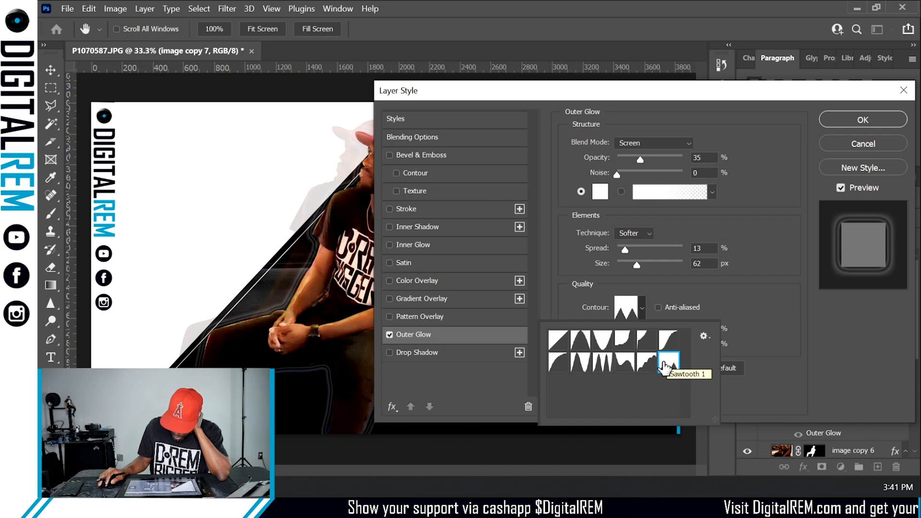
click(581, 363)
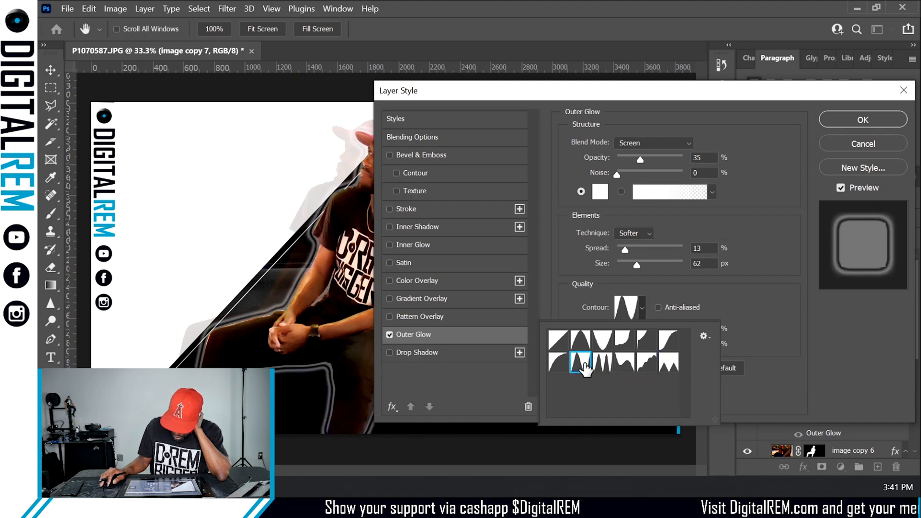
click(584, 342)
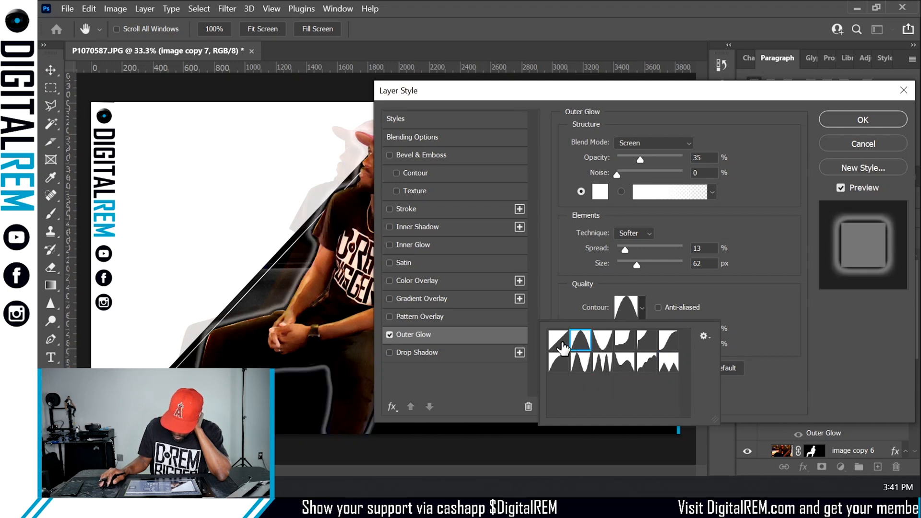
click(607, 347)
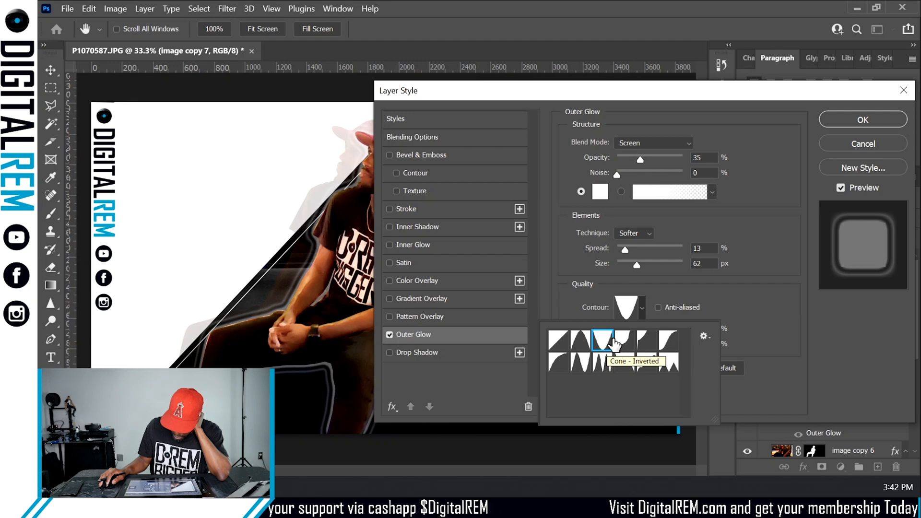
click(834, 116)
click(823, 123)
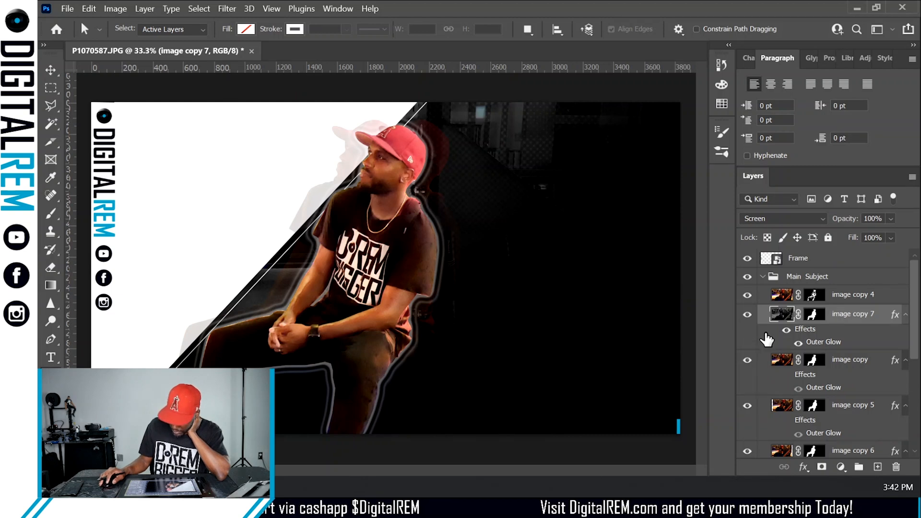
- Toggle image copy 7 and image copy 4 on and off to compare the glow effect
click(745, 317)
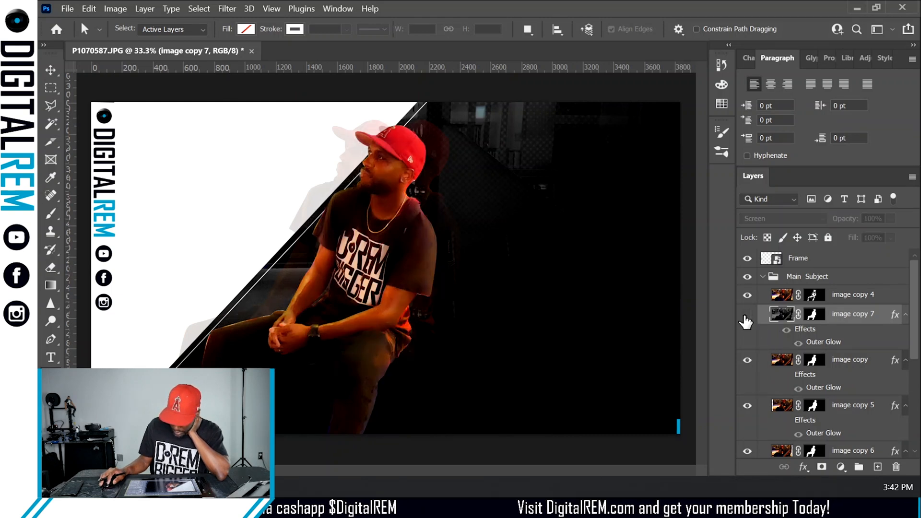
click(745, 316)
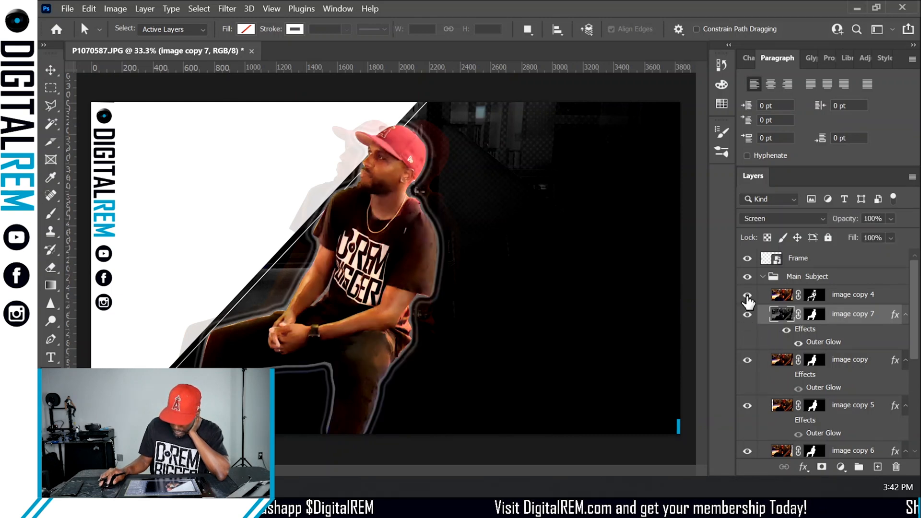
click(747, 296)
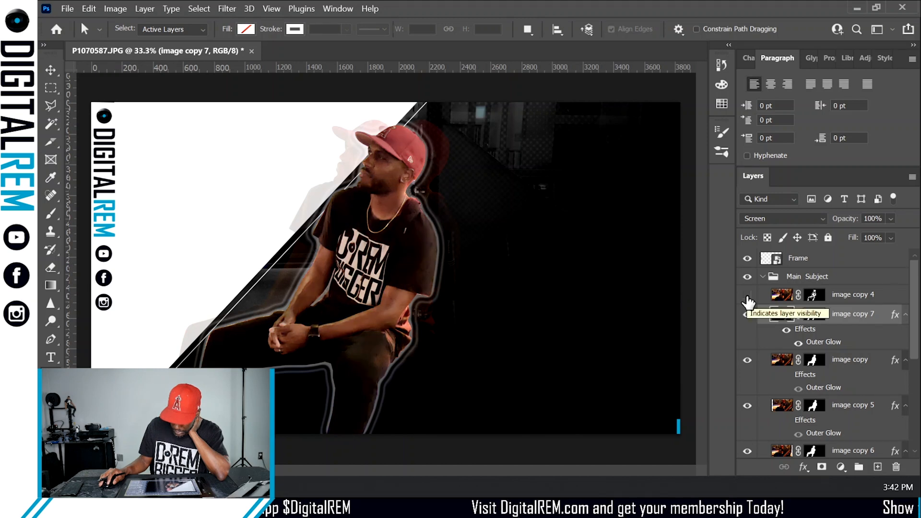
click(746, 296)
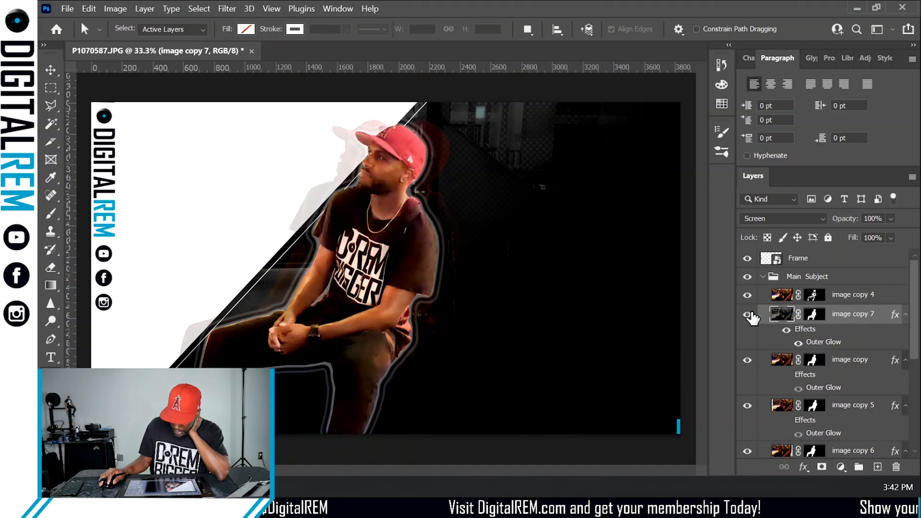
click(748, 314)
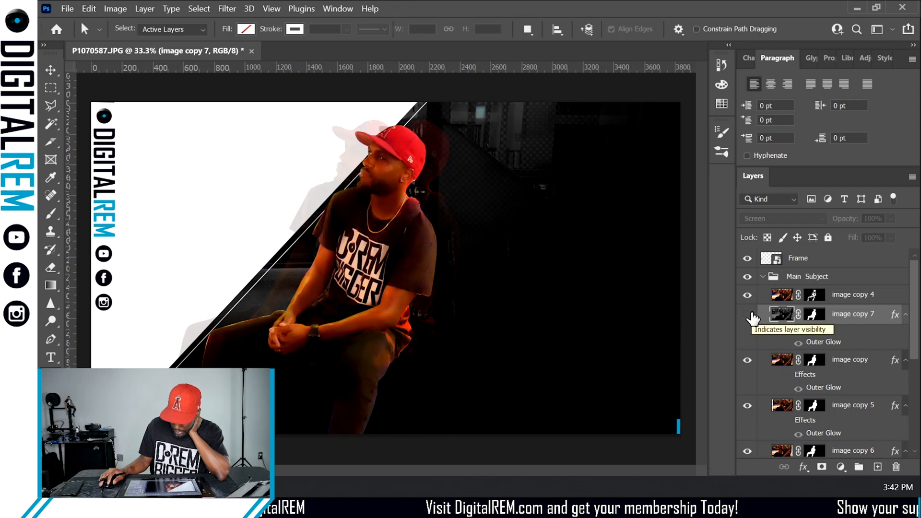
click(748, 315)
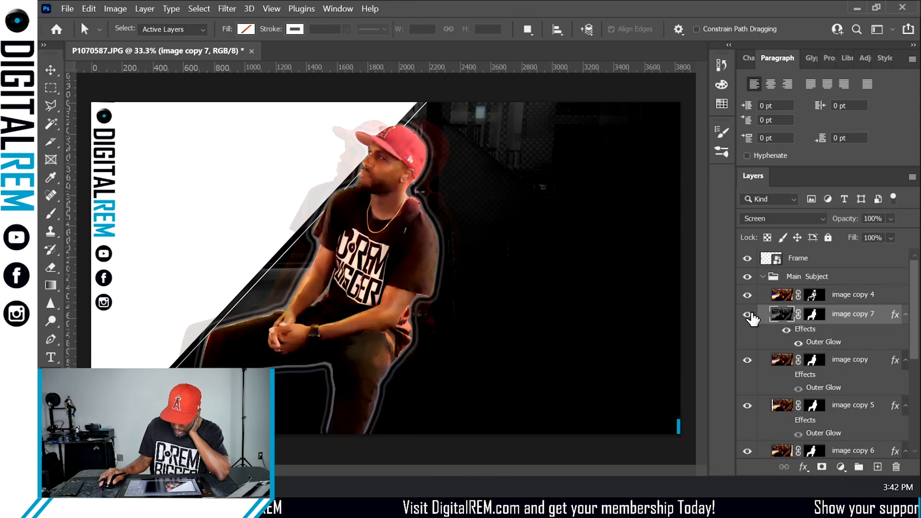
click(747, 314)
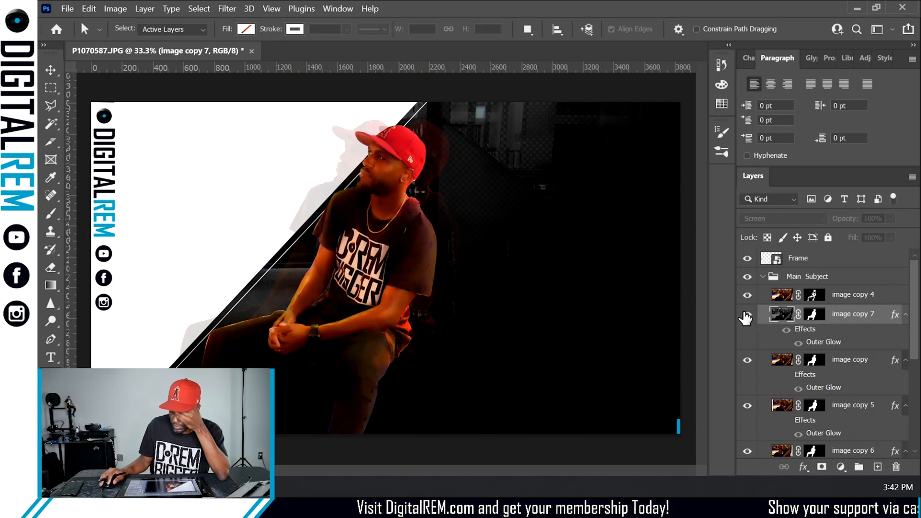
click(747, 314)
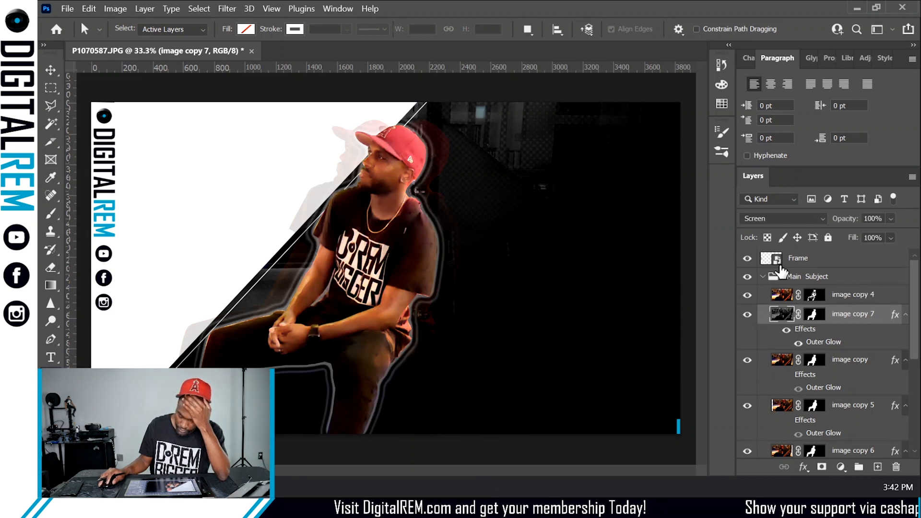
click(747, 315)
click(746, 315)
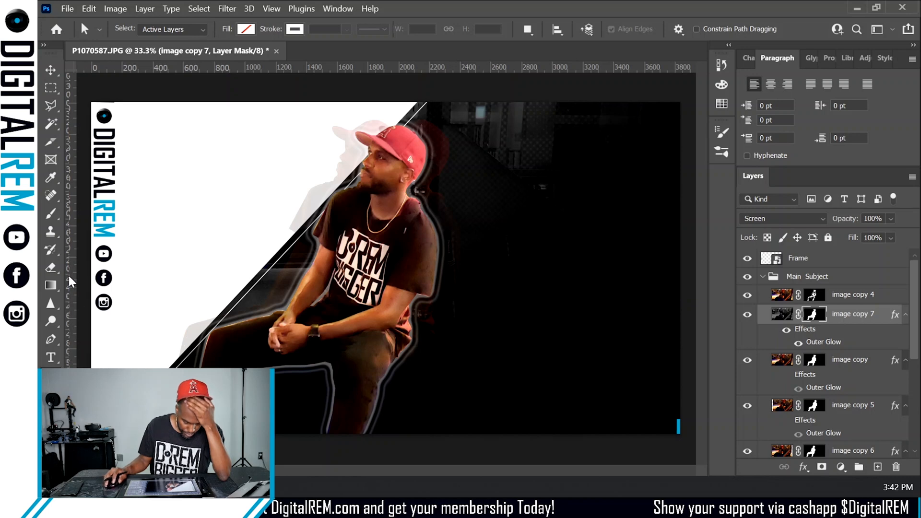
- Paint on image copy 7's layer mask around the face with the Brush tool at 4% opacity
click(50, 213)
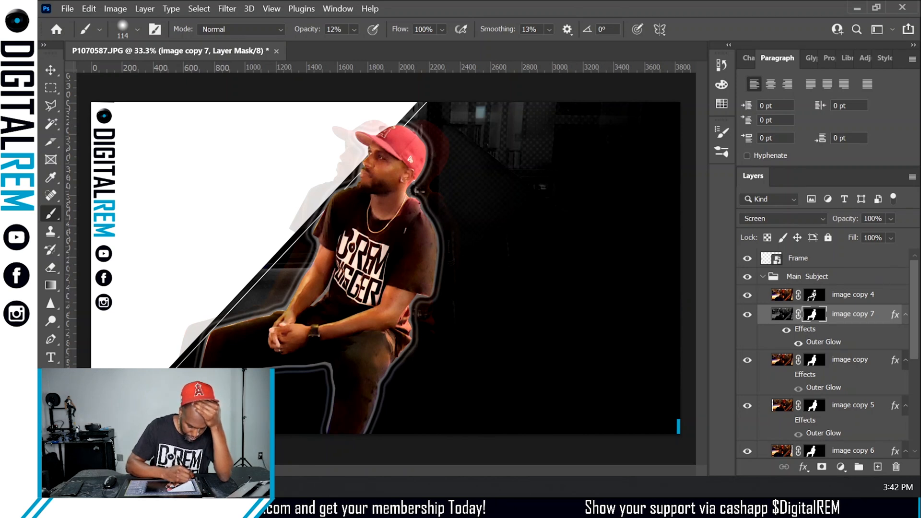
click(354, 30)
drag(358, 45, 354, 45)
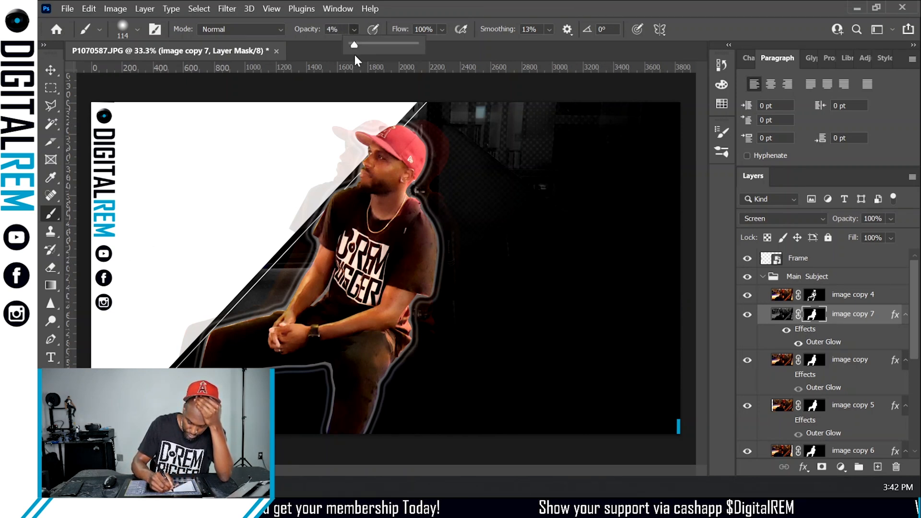
click(380, 191)
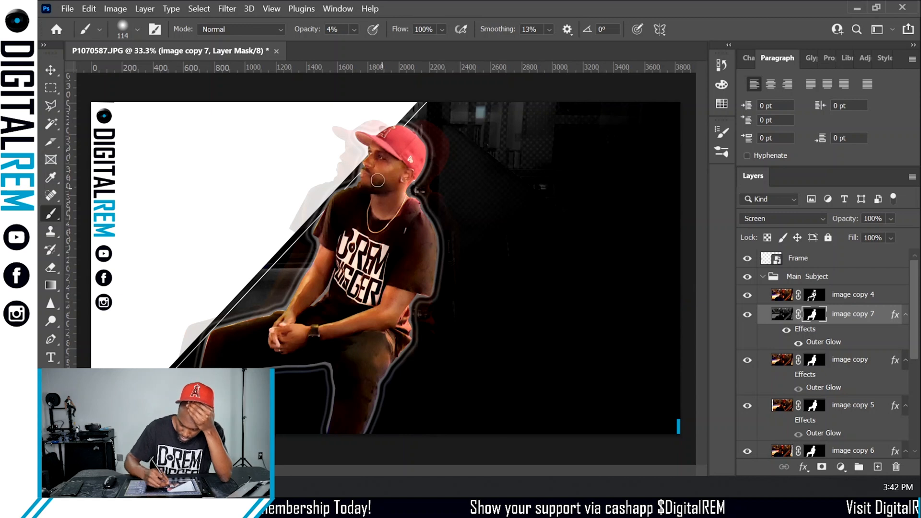
mouse_move(394, 182)
mouse_down()
mouse_move(381, 189)
mouse_move(396, 165)
mouse_move(379, 181)
mouse_up()
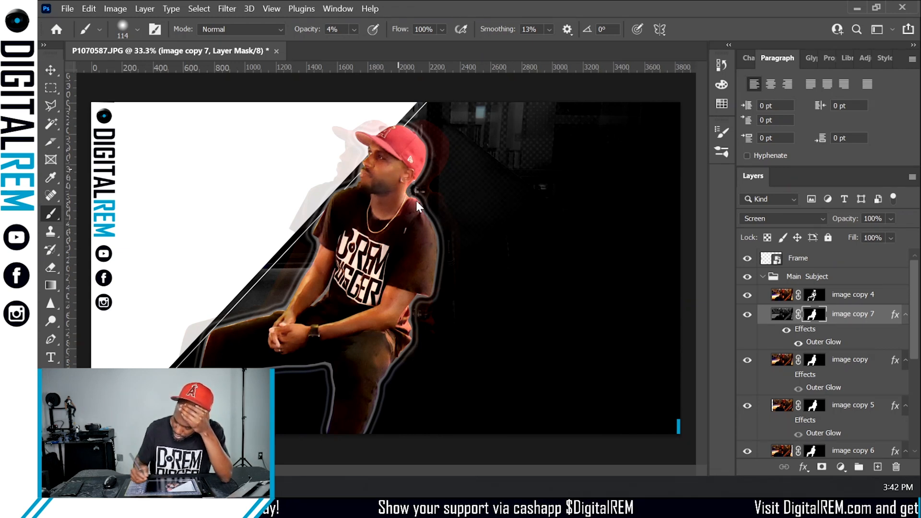
click(747, 314)
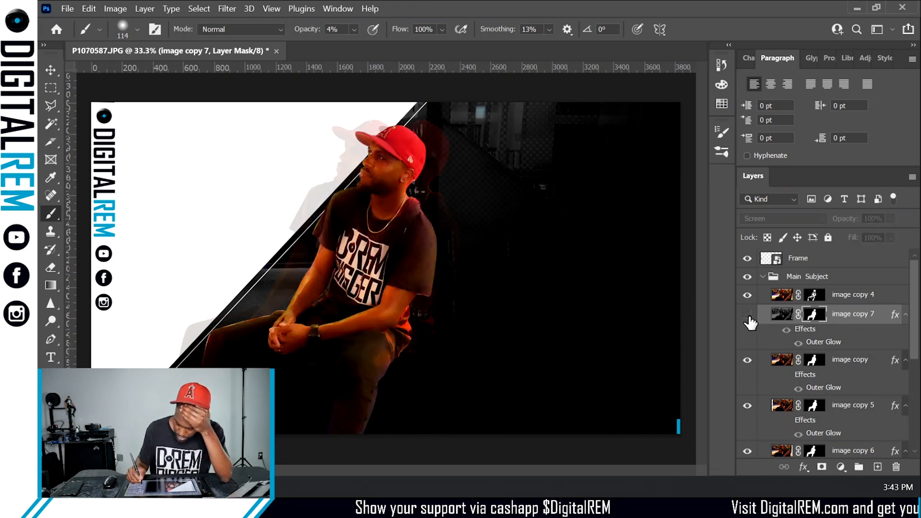
click(747, 315)
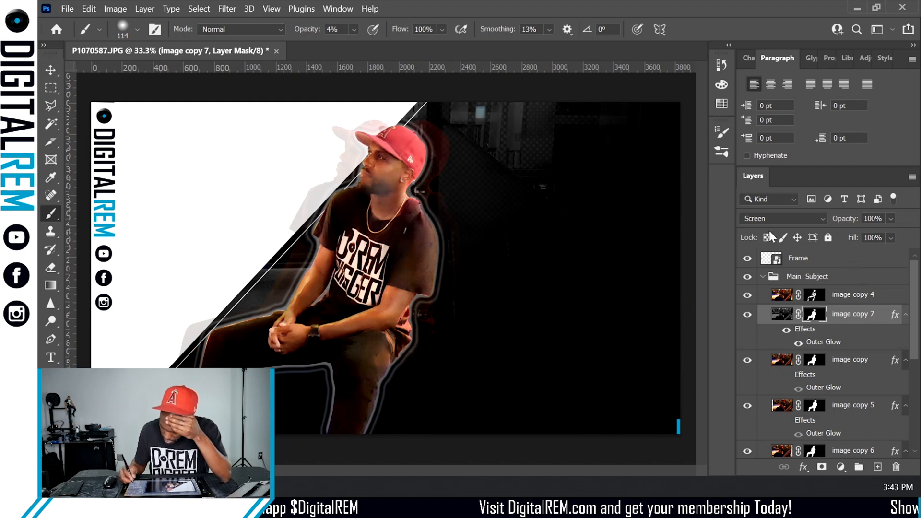
click(354, 29)
drag(358, 46, 399, 53)
drag(388, 183, 394, 184)
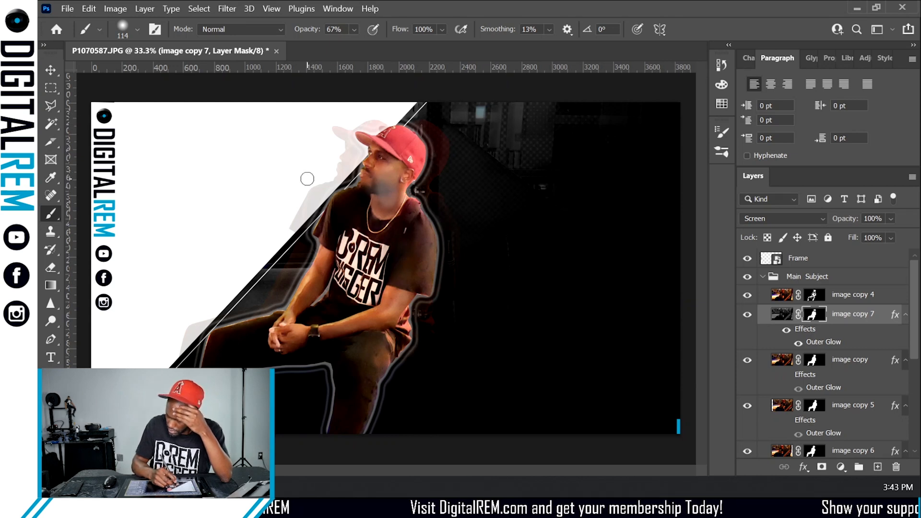
key(ctrl+z)
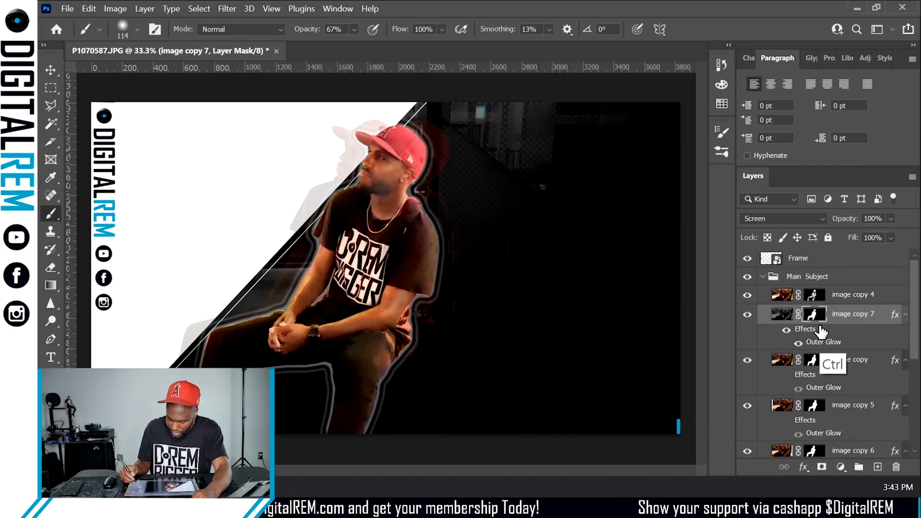
key(ctrl+z)
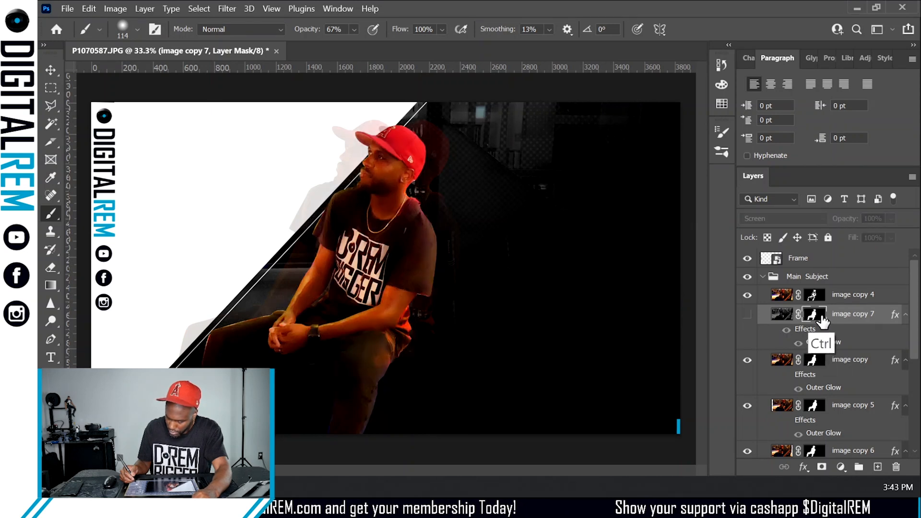
key(ctrl+z)
key(ctrl+z)
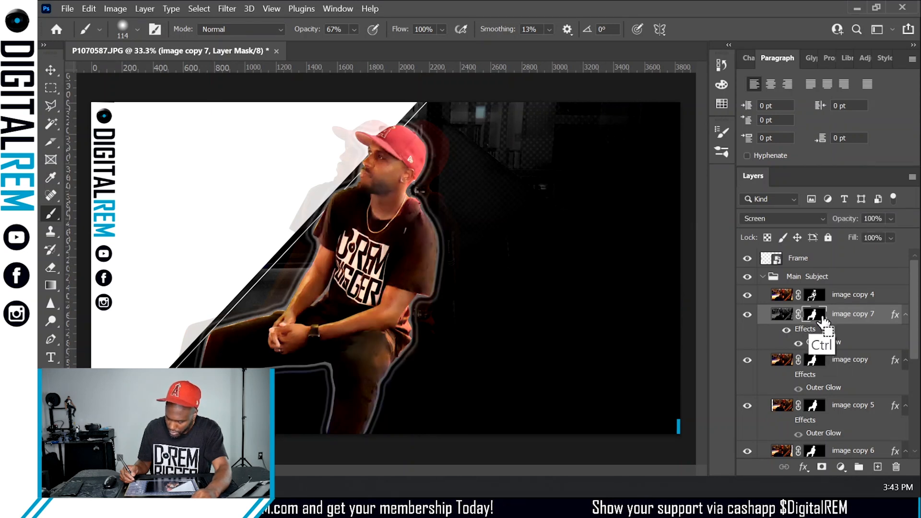
- Toggle image copy 4's visibility off and on to compare it with image copy 7
click(746, 295)
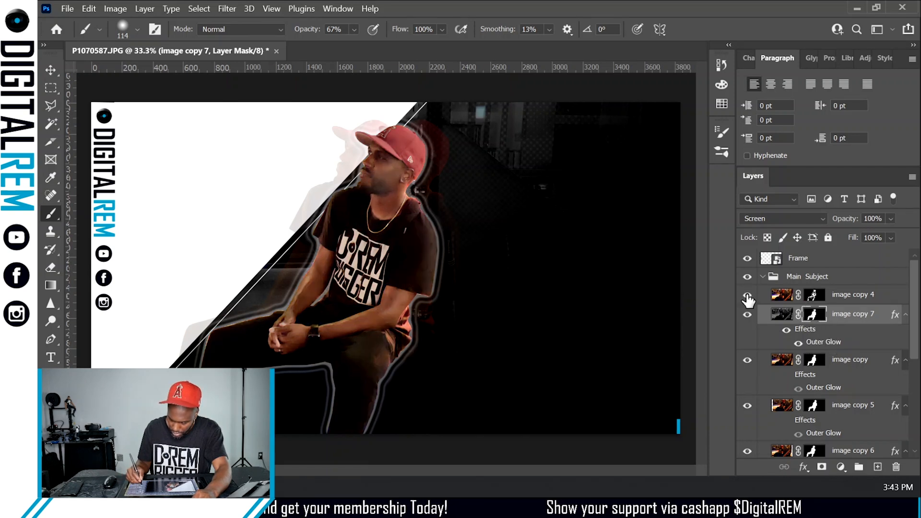
click(747, 295)
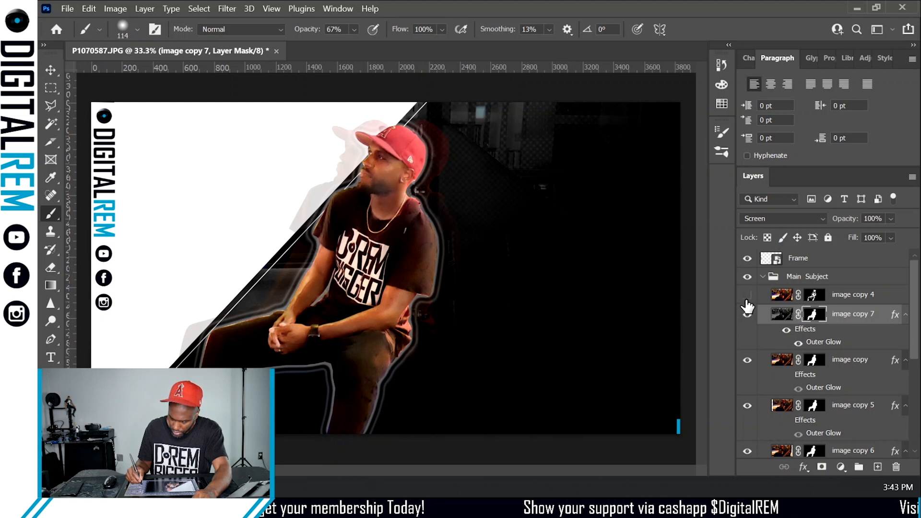
click(749, 313)
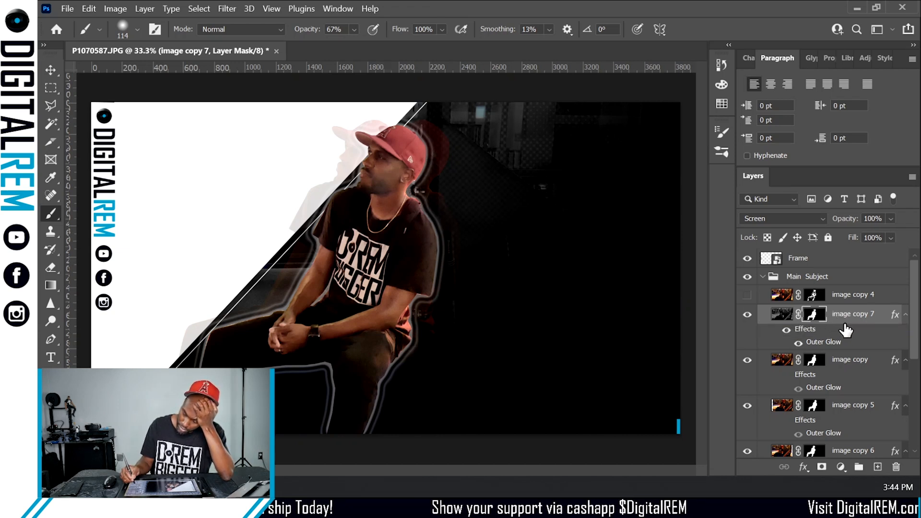
- Set image copy 7's blend mode to Multiply and turn image copy 4 back on
click(775, 219)
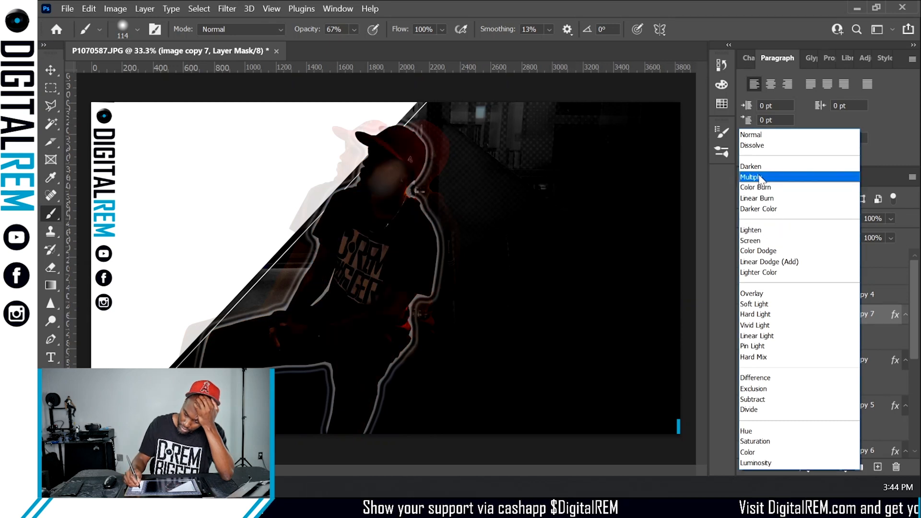
click(758, 177)
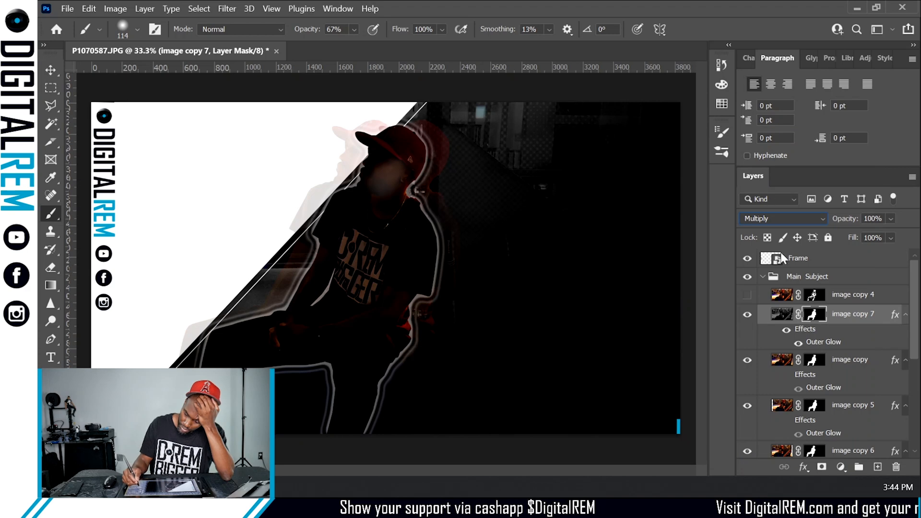
click(747, 294)
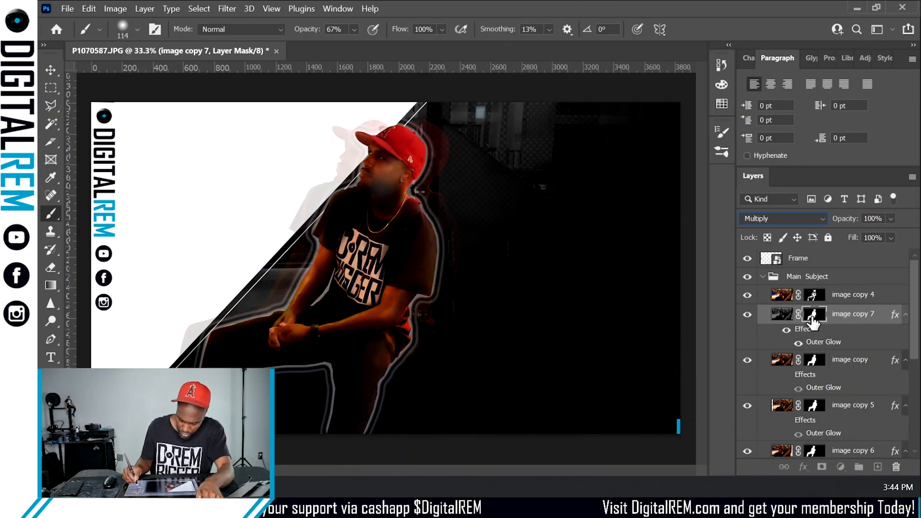
- Load image copy 7's layer mask as a selection, fill the selection, and deselect
ctrl+click(814, 316)
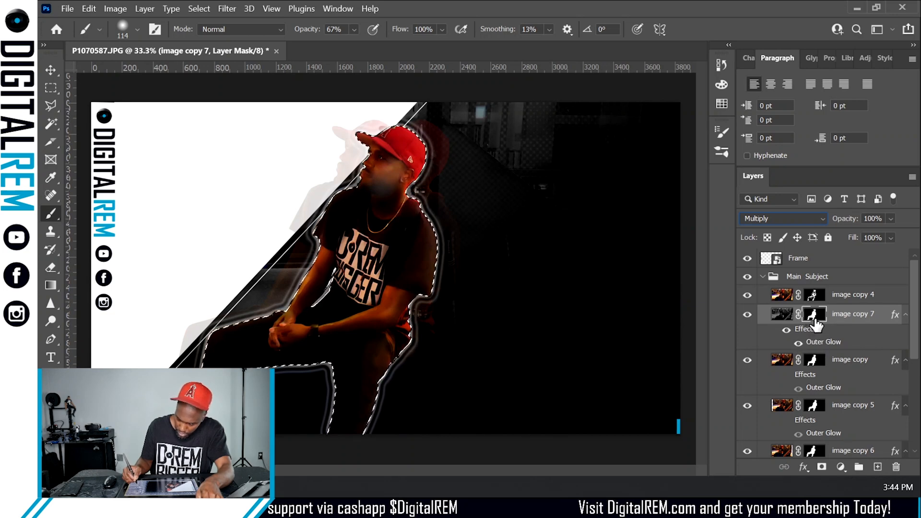
click(89, 8)
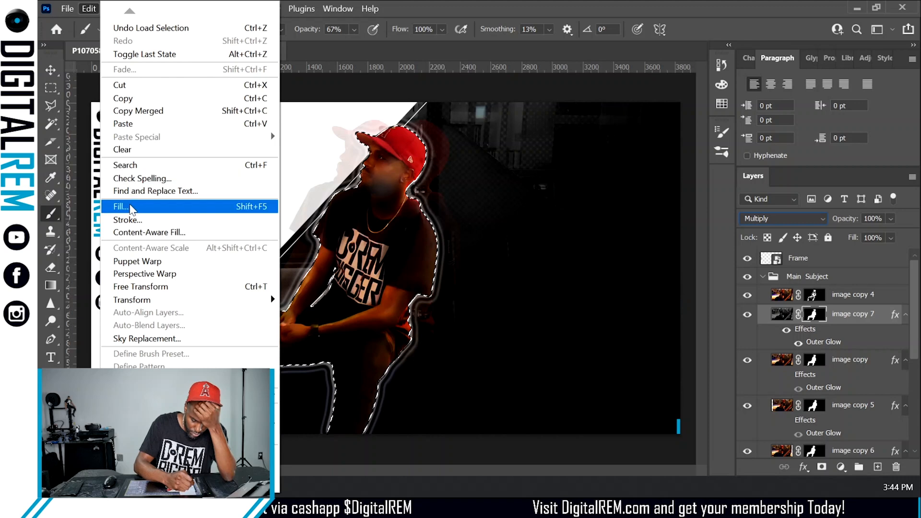
click(131, 206)
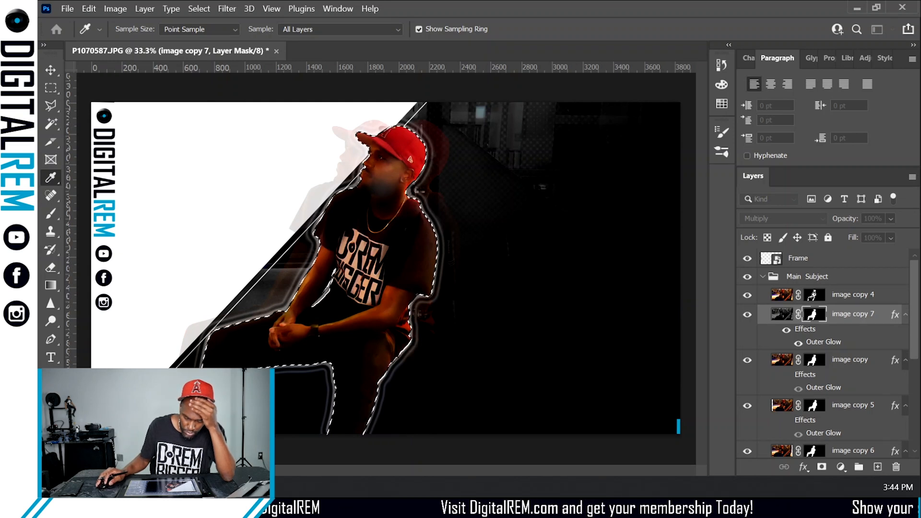
key(b)
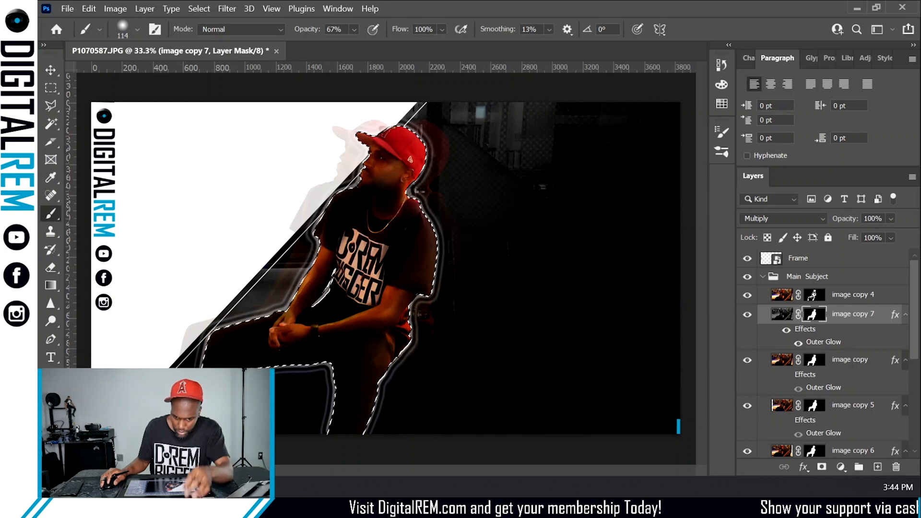
key(ctrl+d)
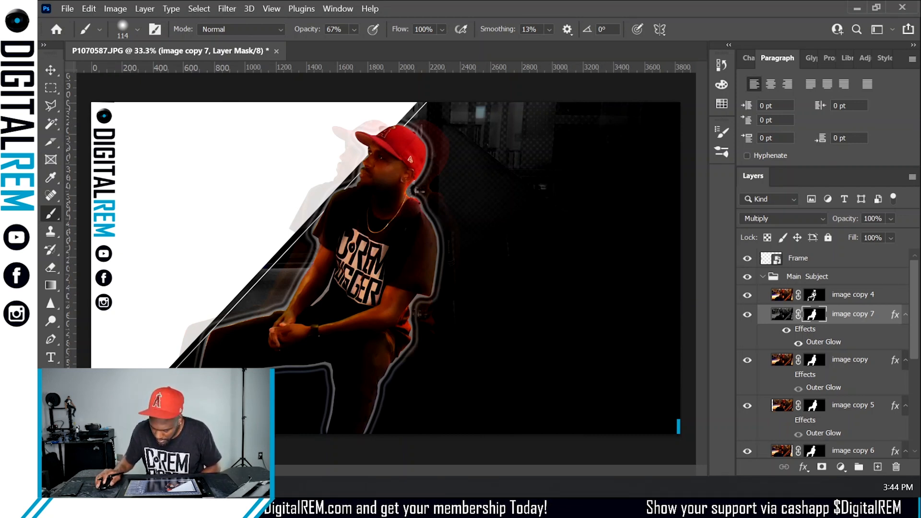
- Paint on image copy 4's layer mask near the face with the brush at 9% opacity
click(749, 295)
click(748, 294)
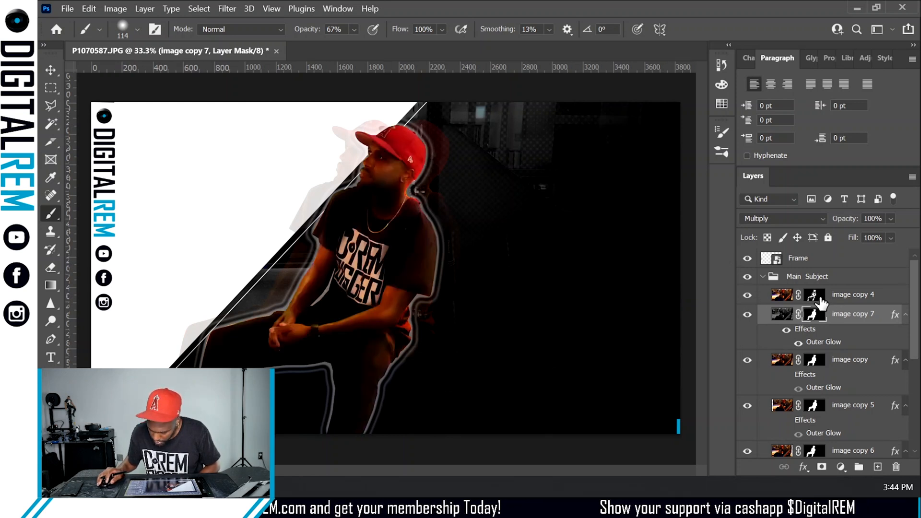
click(814, 296)
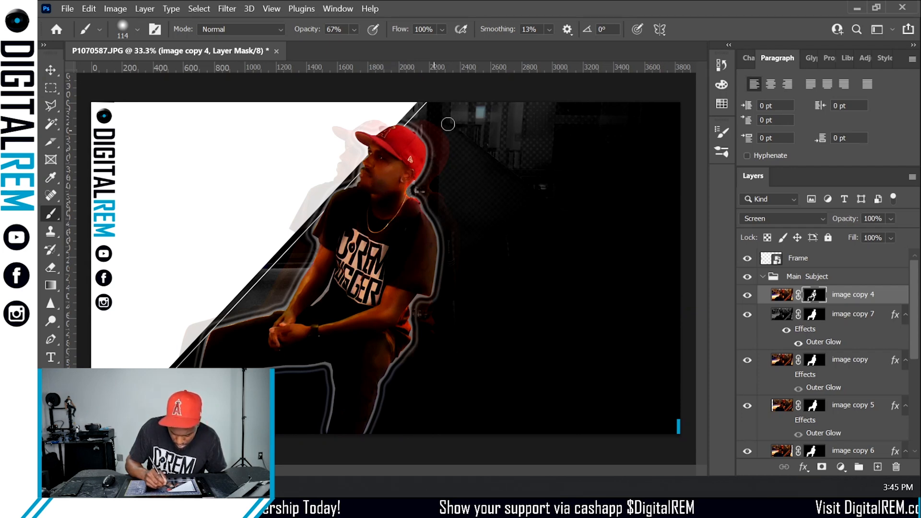
click(354, 29)
click(337, 45)
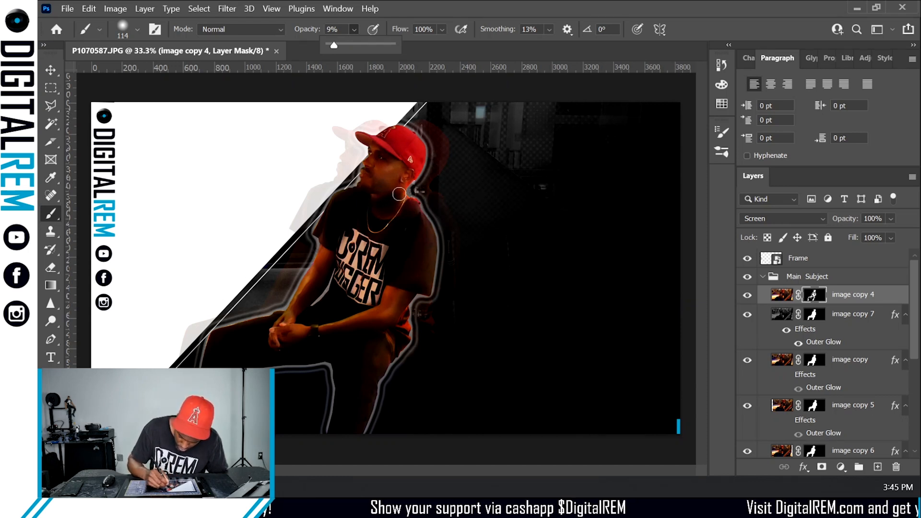
click(401, 206)
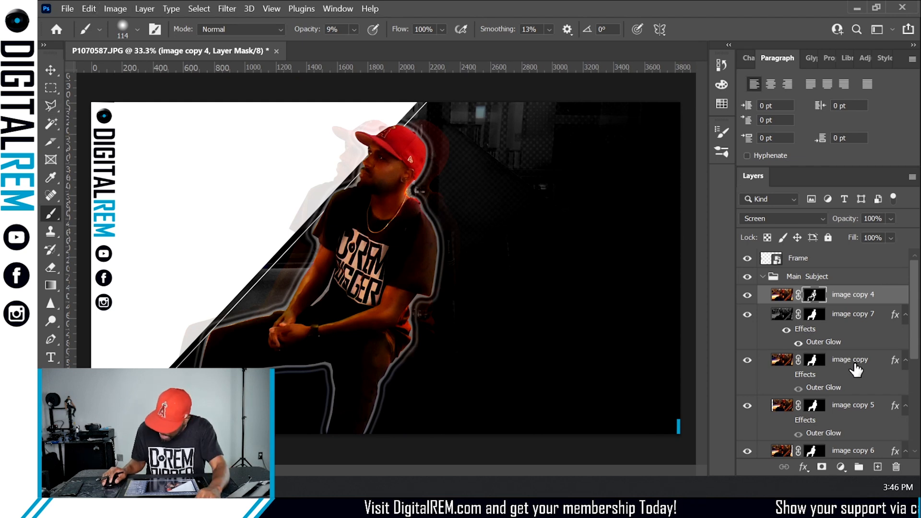
- Add a new layer above Frame and draw a rectangle about 2169 × 2169 px from the canvas's top-left corner
click(878, 466)
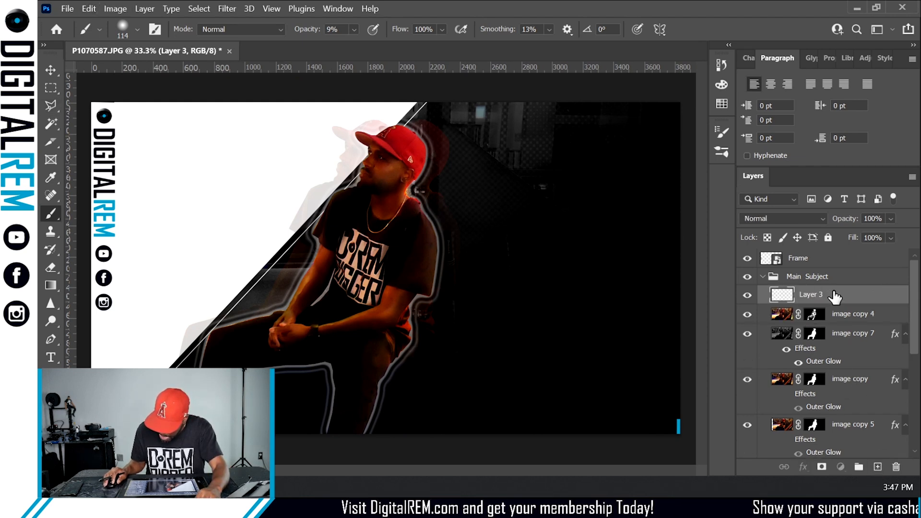
drag(834, 298, 823, 250)
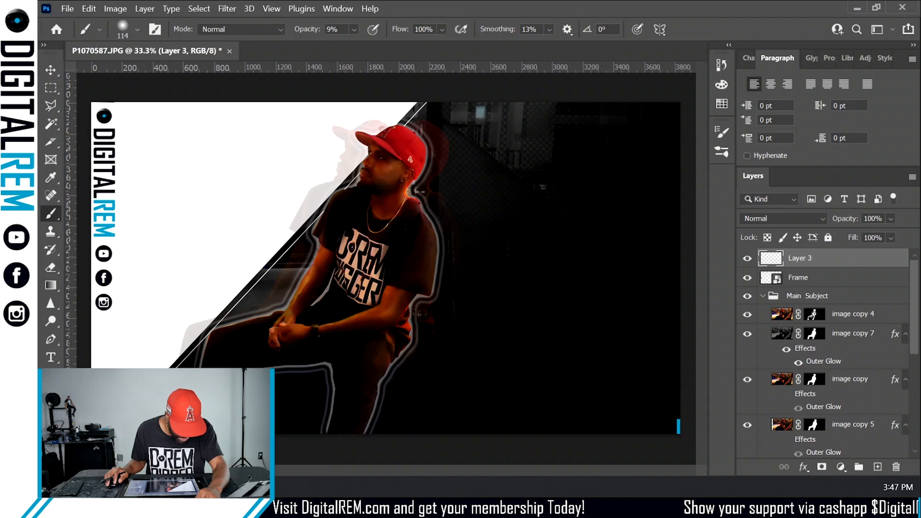
key(u)
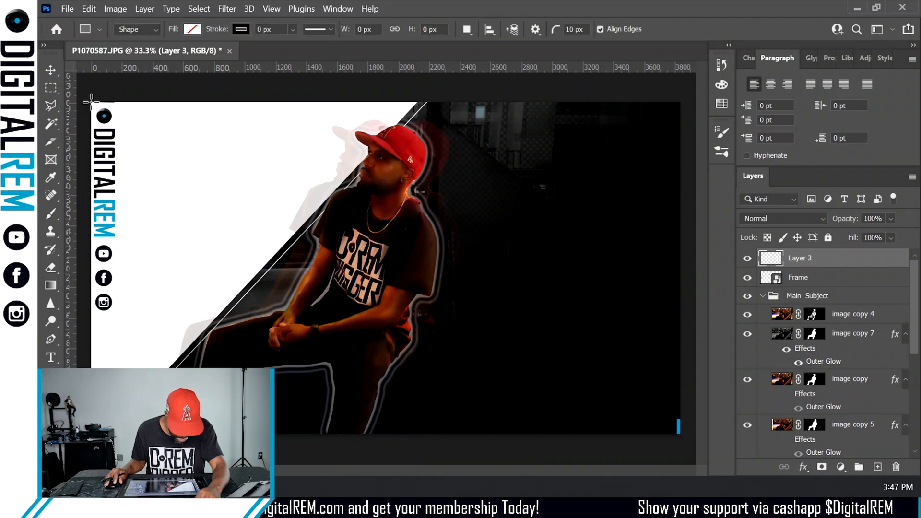
drag(91, 102, 480, 434)
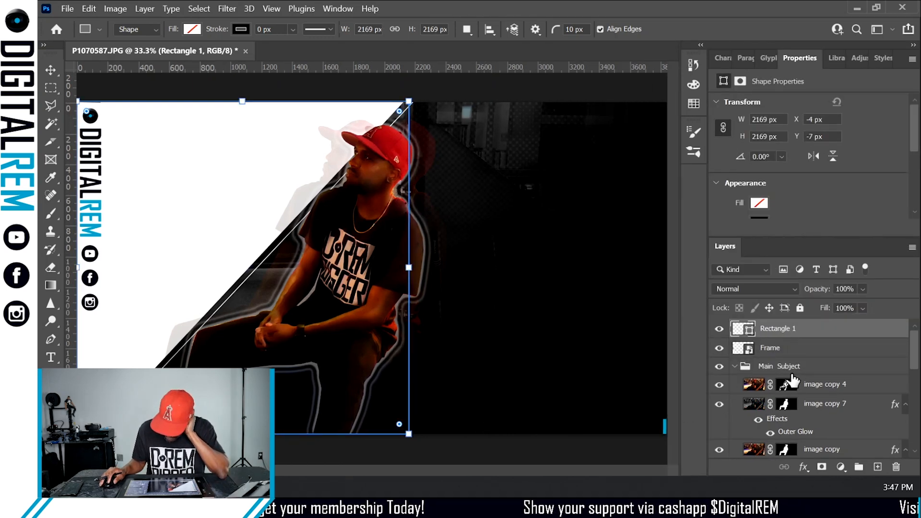
key(alt+shift+s)
click(824, 392)
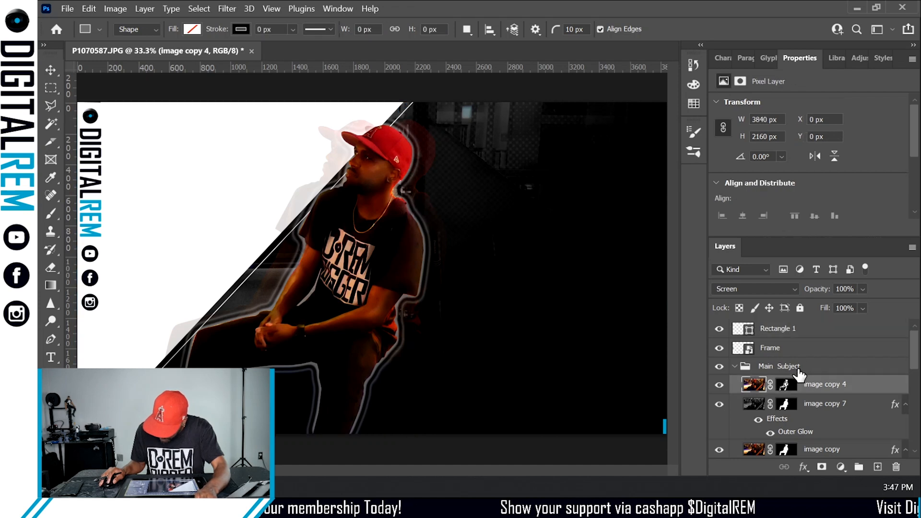
click(797, 369)
key(v)
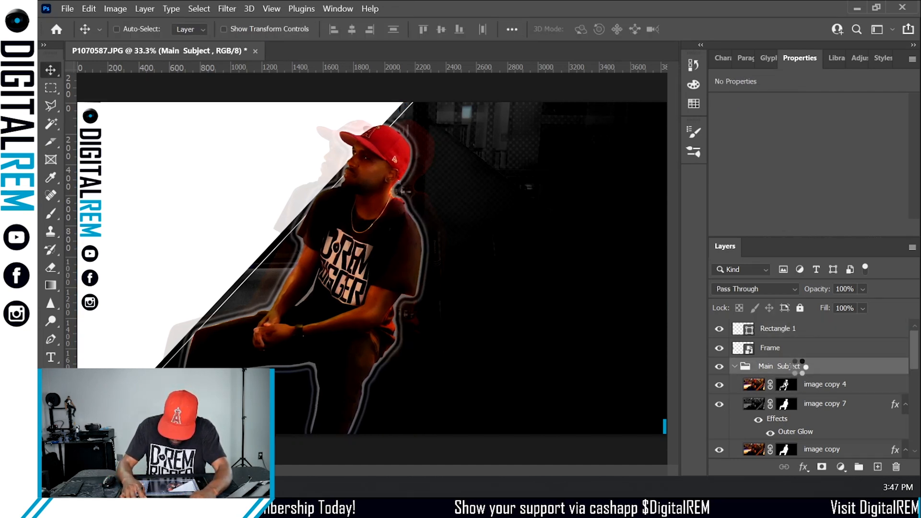
- Give Rectangle 1 a blue stroke of 0.95 px
click(819, 333)
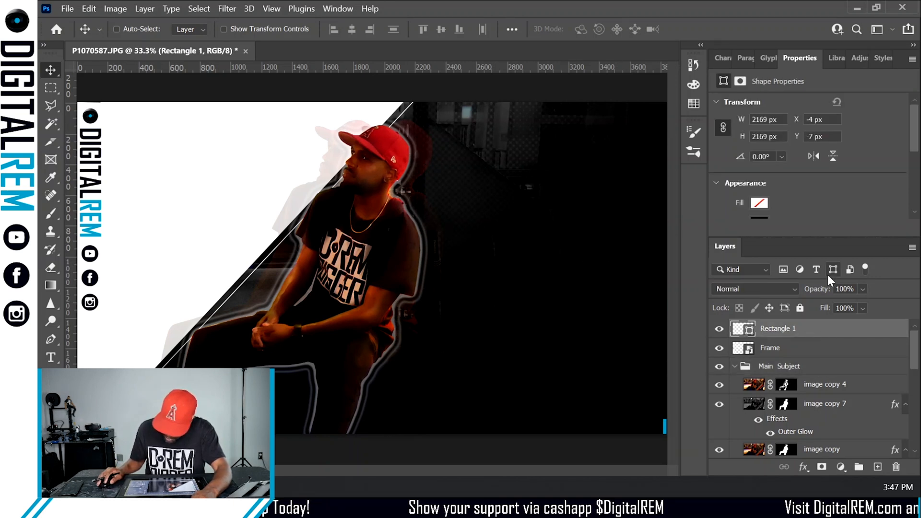
click(797, 309)
click(801, 311)
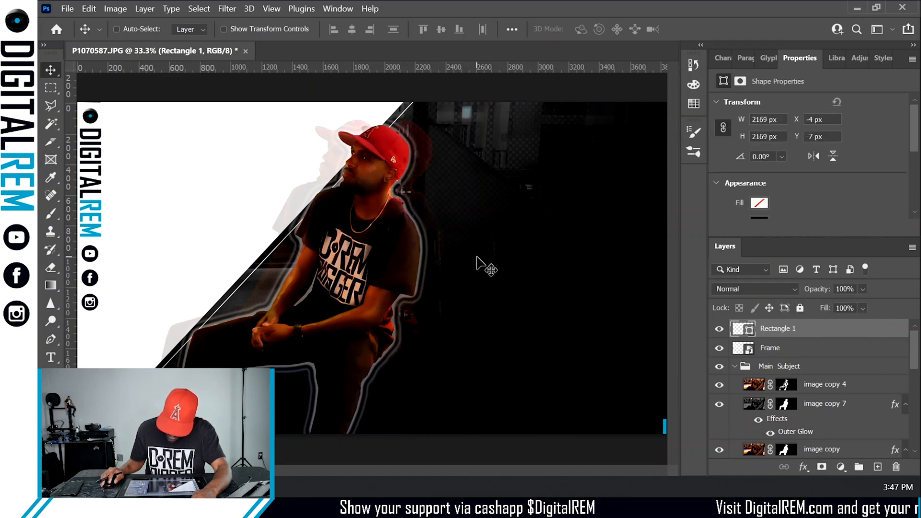
key(a)
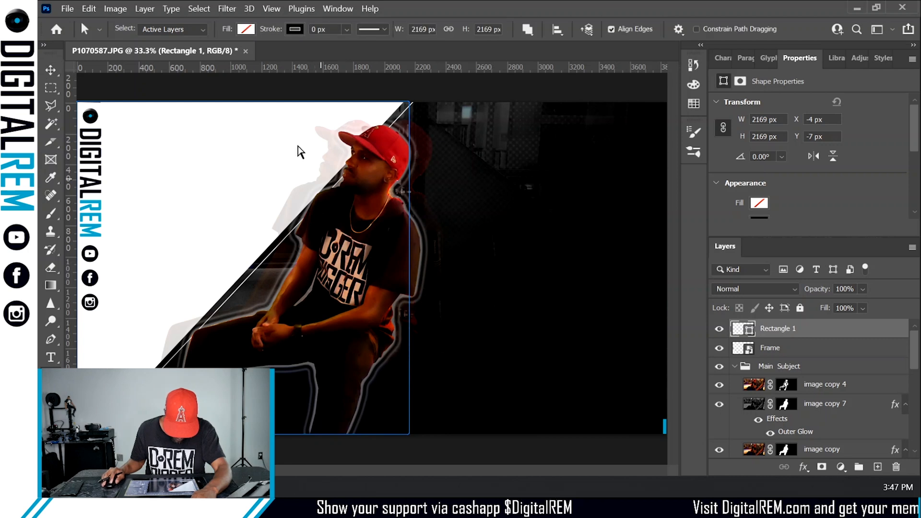
click(295, 29)
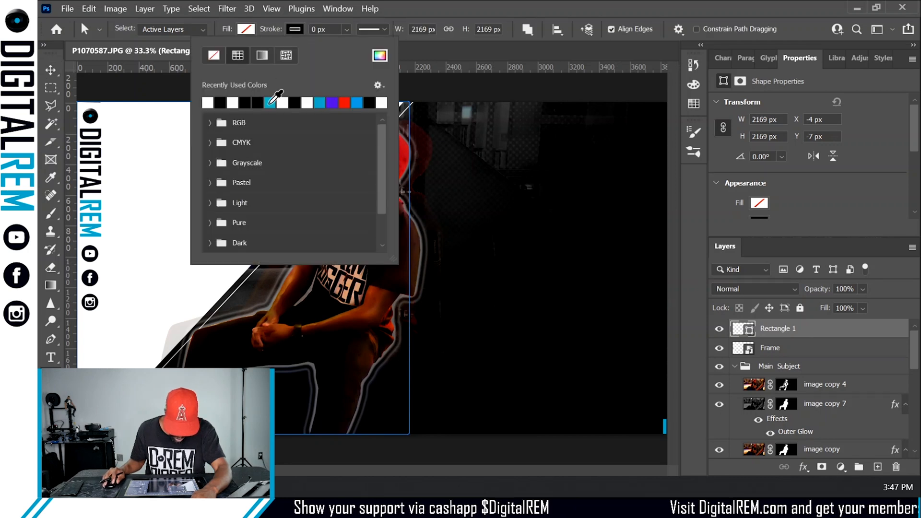
click(270, 102)
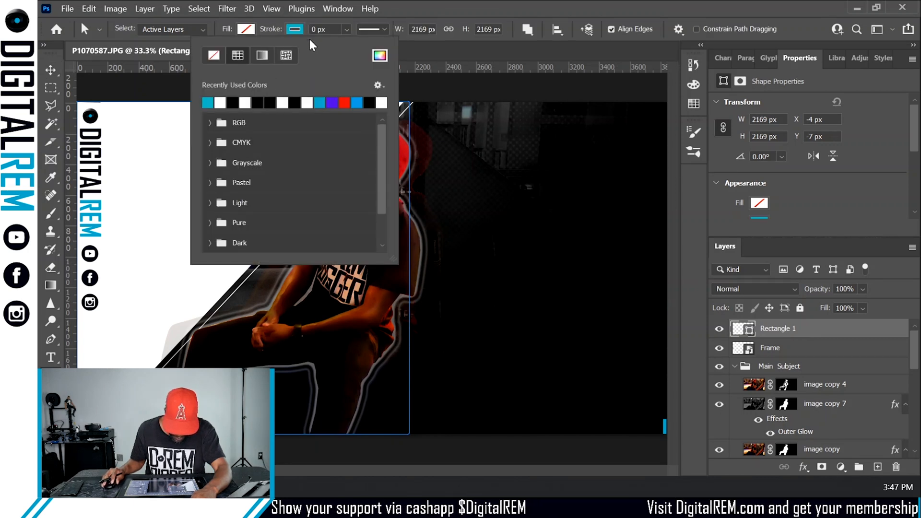
click(346, 29)
mouse_move(355, 46)
mouse_down()
mouse_move(373, 46)
mouse_move(358, 46)
mouse_up()
- Lock the Rectangle 1 layer and select image copy 4 in the Main Subject group
click(825, 334)
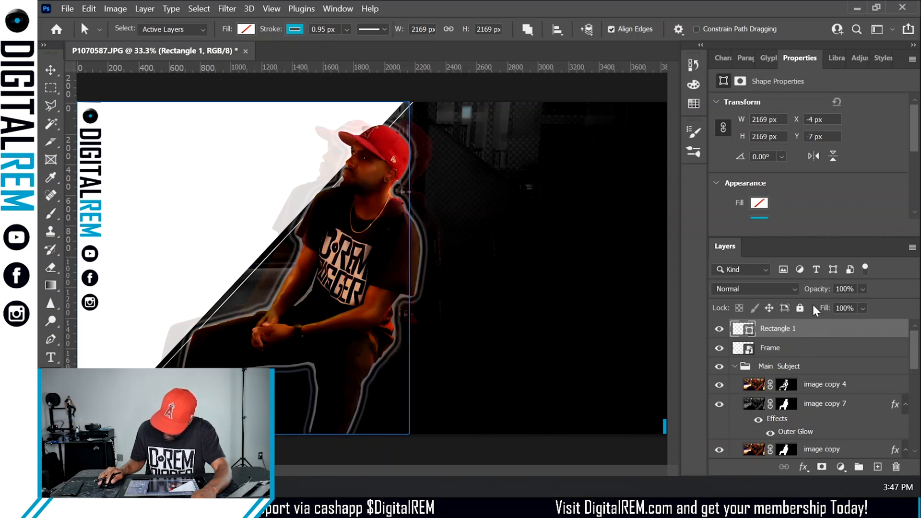
click(800, 309)
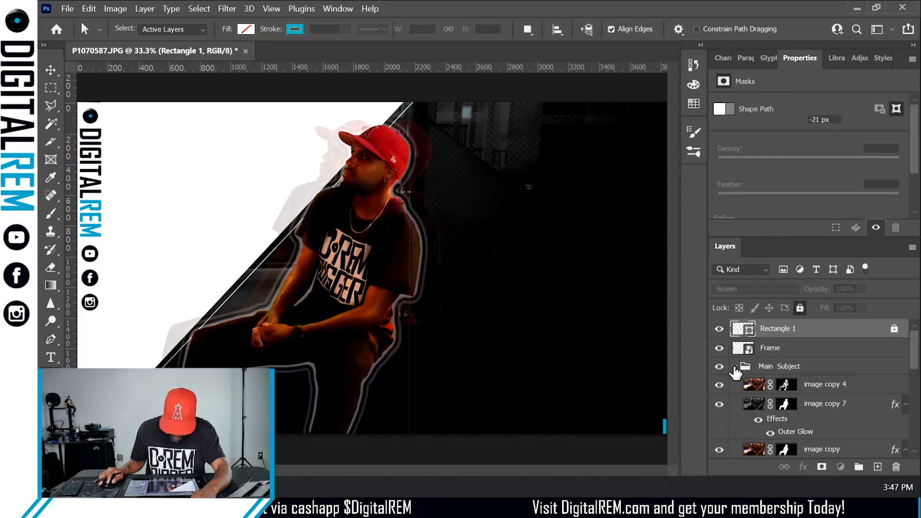
click(741, 384)
click(780, 370)
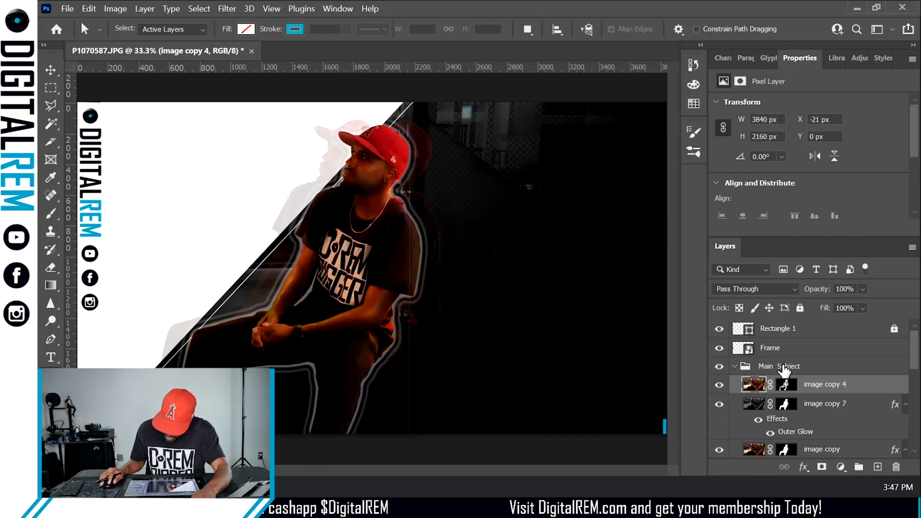
- Unlock the Rectangle 1 layer and delete it
key(v)
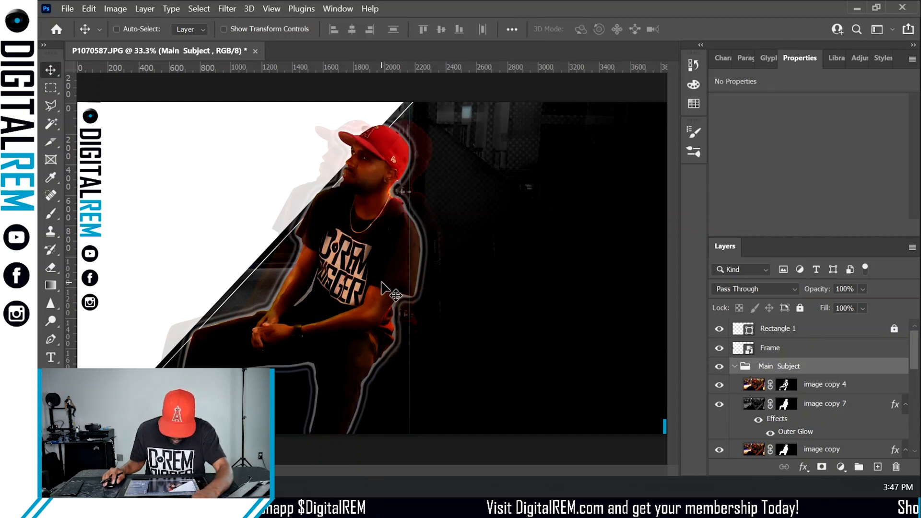
drag(373, 287, 510, 323)
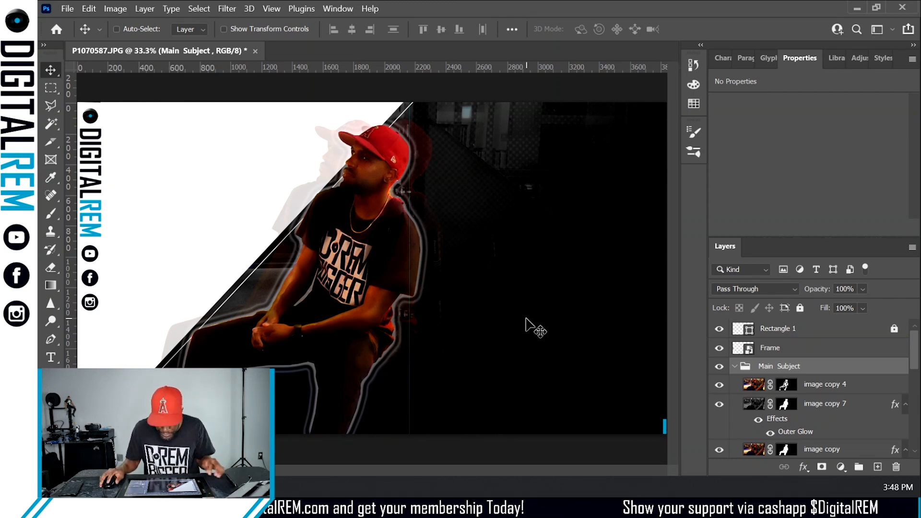
click(780, 334)
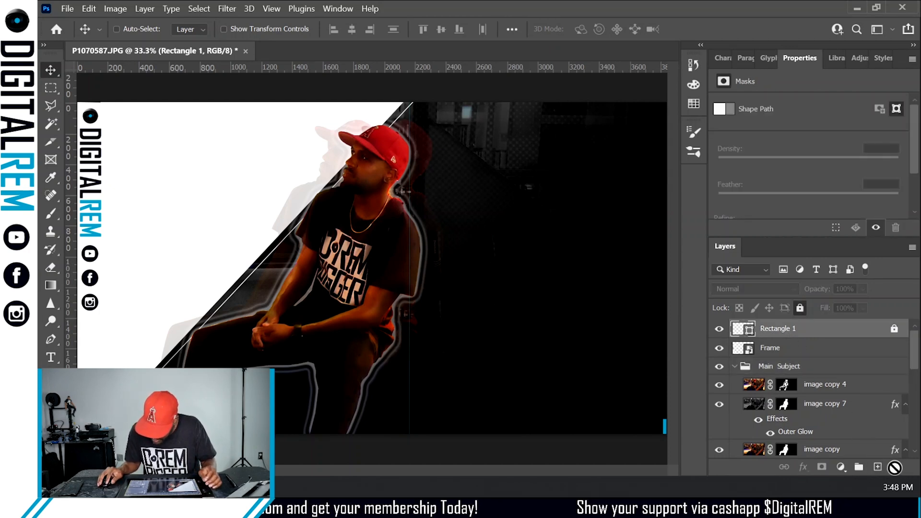
scroll(844, 383, down, 3)
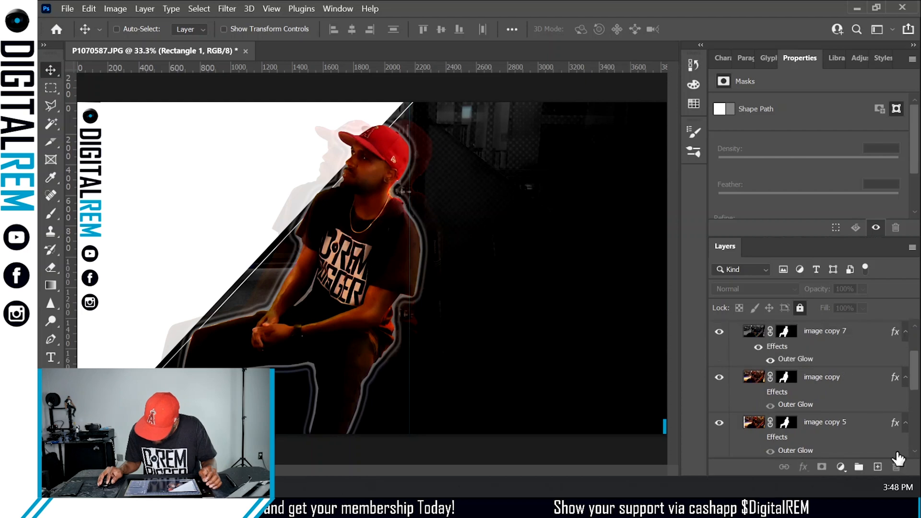
scroll(822, 331, up, 3)
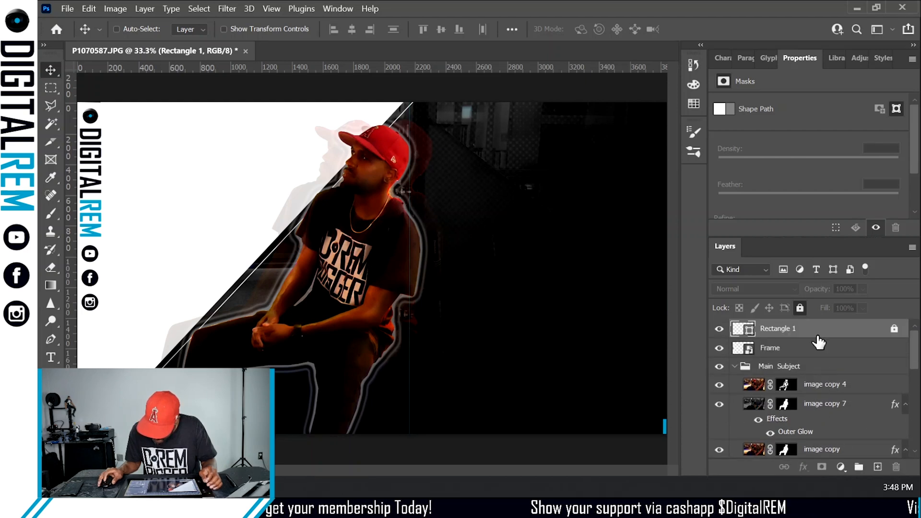
click(893, 330)
drag(861, 335, 899, 467)
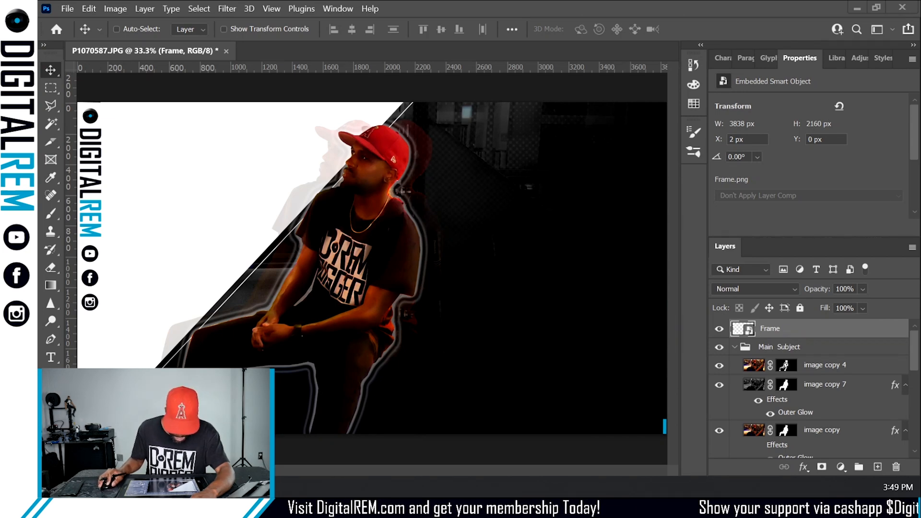
- Place the AREM_A.png mascot graphic, scale it down to about 575 × 739 px and position it in the canvas's lower-left corner
drag(920, 288, 167, 246)
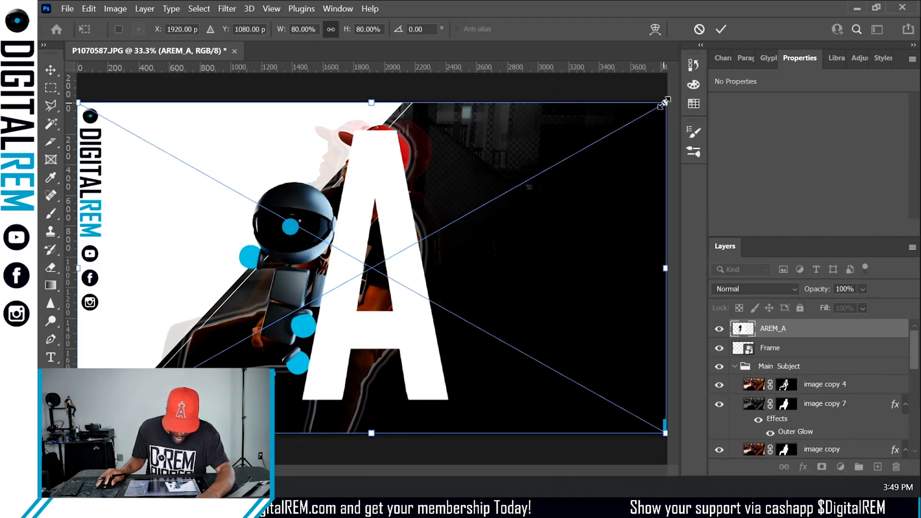
drag(665, 101, 311, 271)
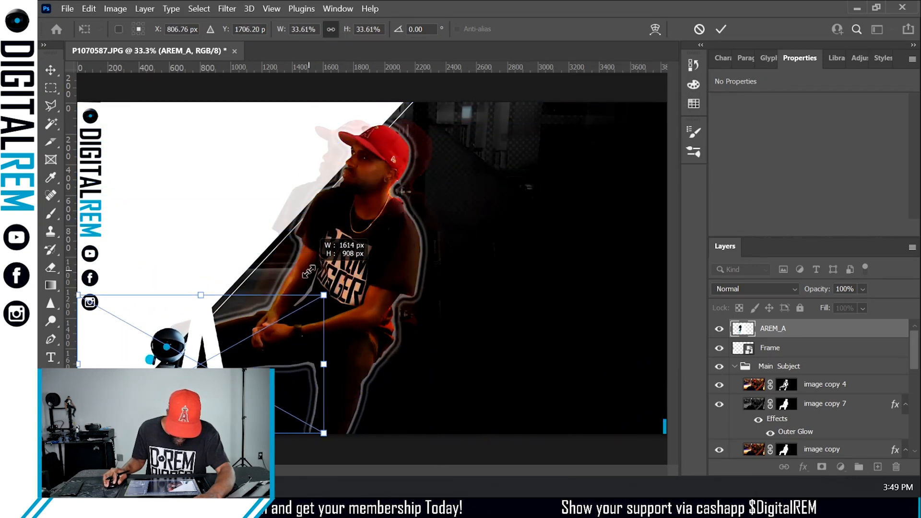
drag(276, 373, 210, 361)
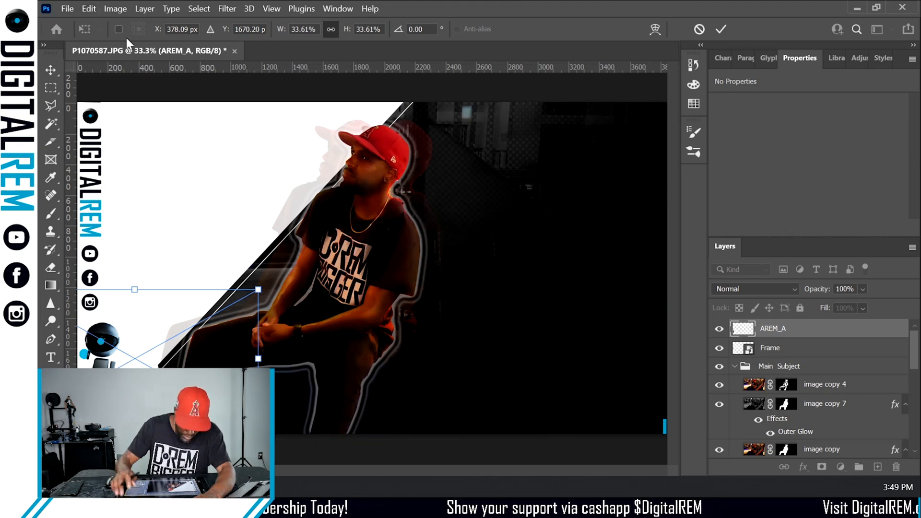
key(Return)
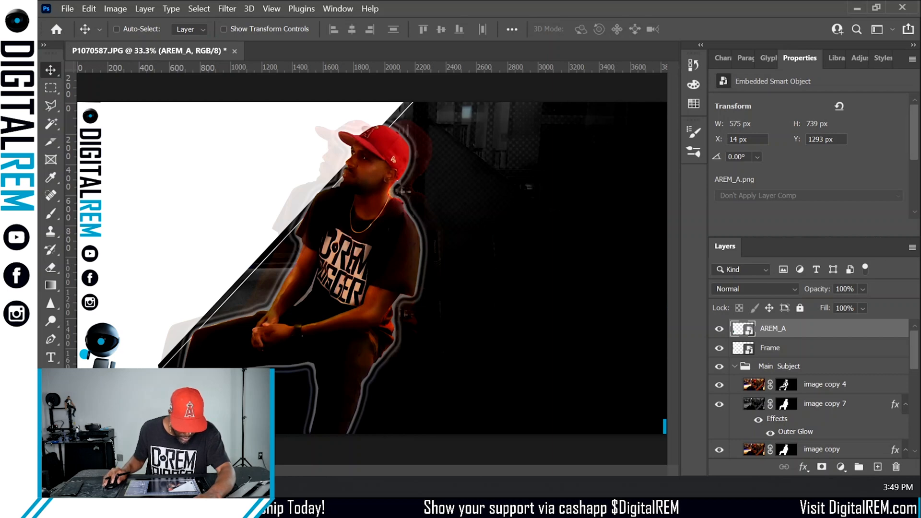
- Flip the AREM_A graphic horizontally and move it further left so it sits against the canvas edge
click(89, 10)
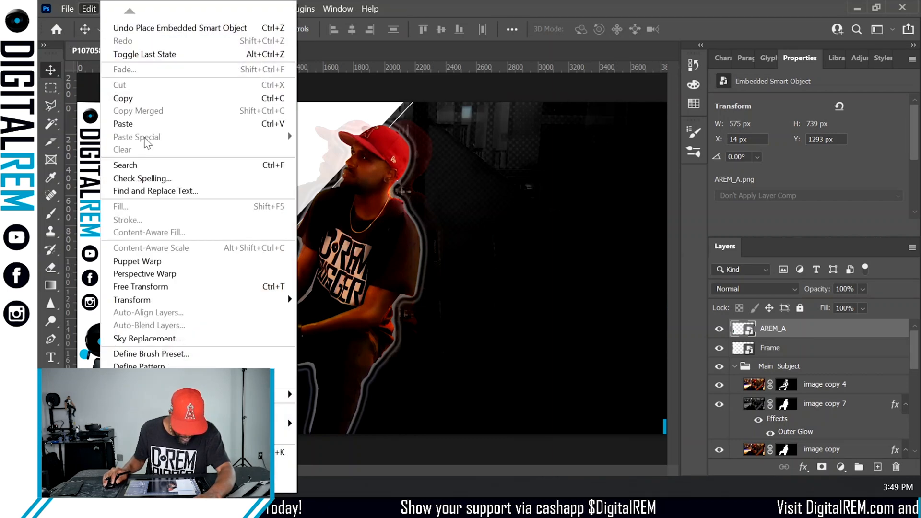
click(88, 10)
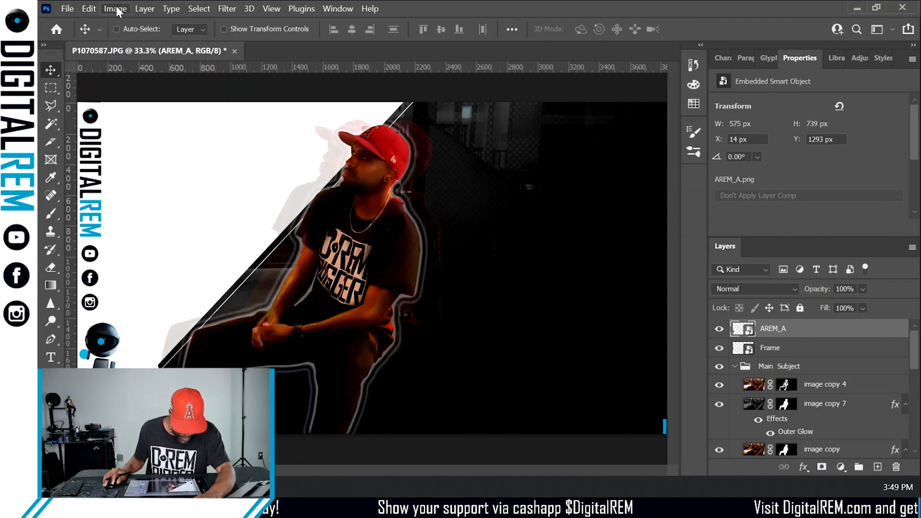
click(138, 10)
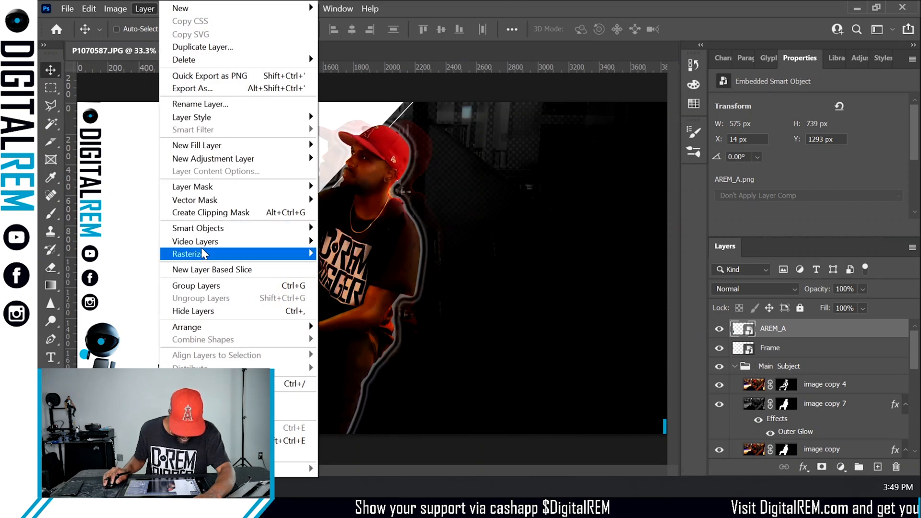
mouse_move(88, 11)
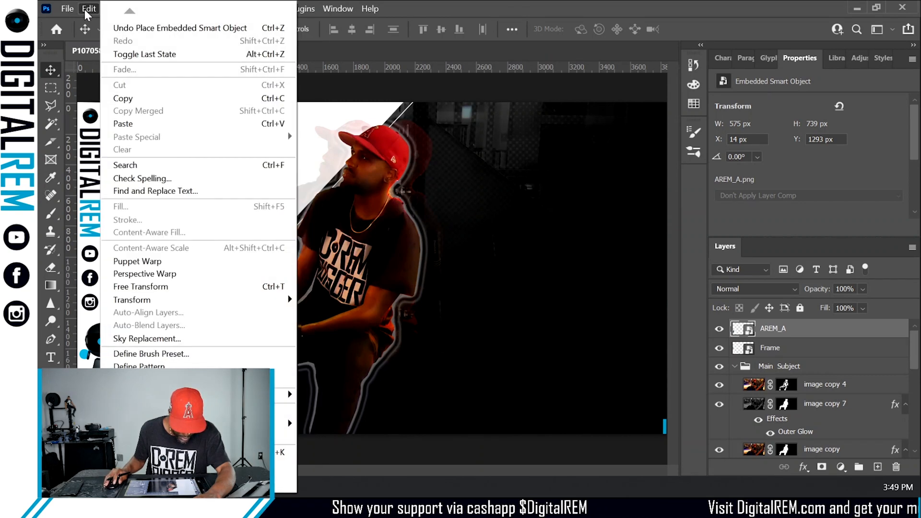
mouse_move(149, 299)
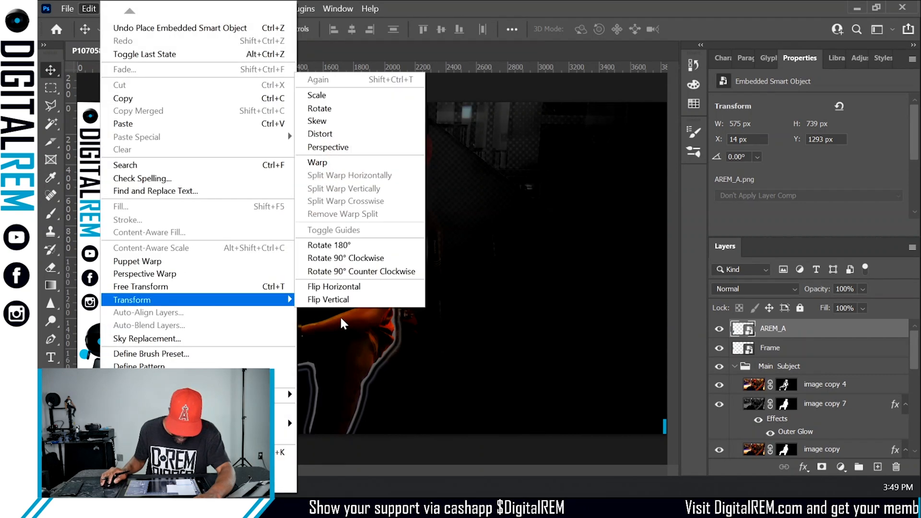
click(341, 287)
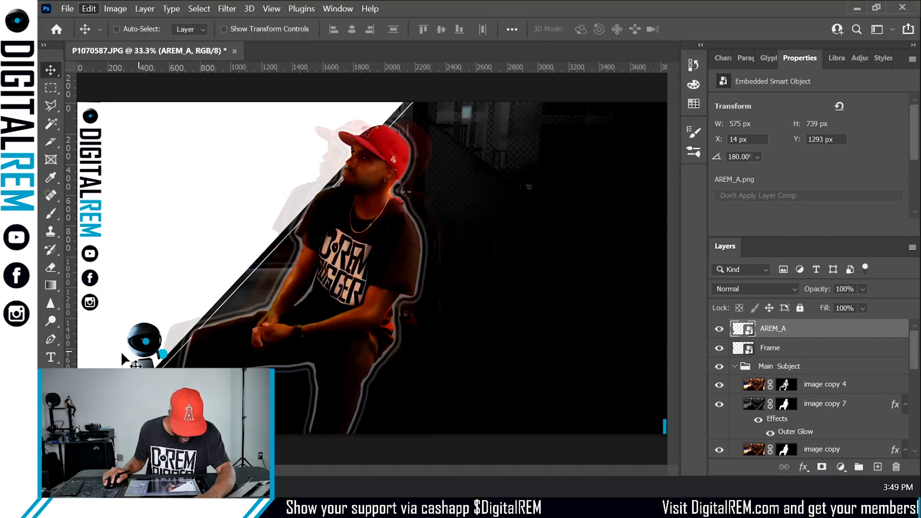
drag(146, 359, 96, 359)
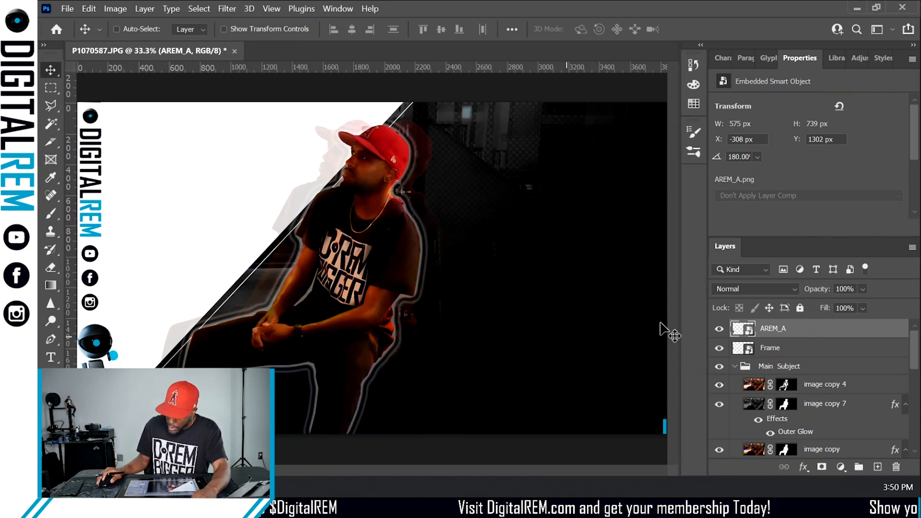
- Add a new layer above AREM_A, set a Hard Round brush to 143 px and 100% hardness, and paint a dot near the bottom
click(877, 467)
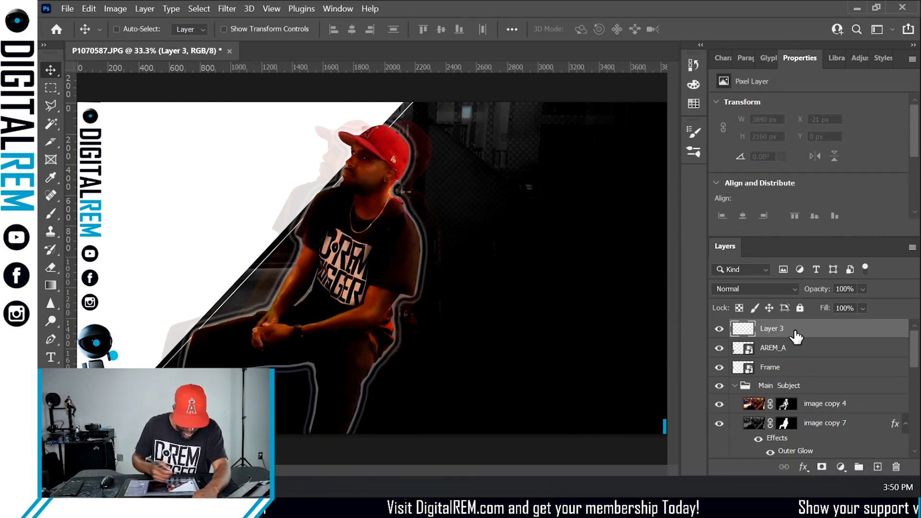
click(53, 213)
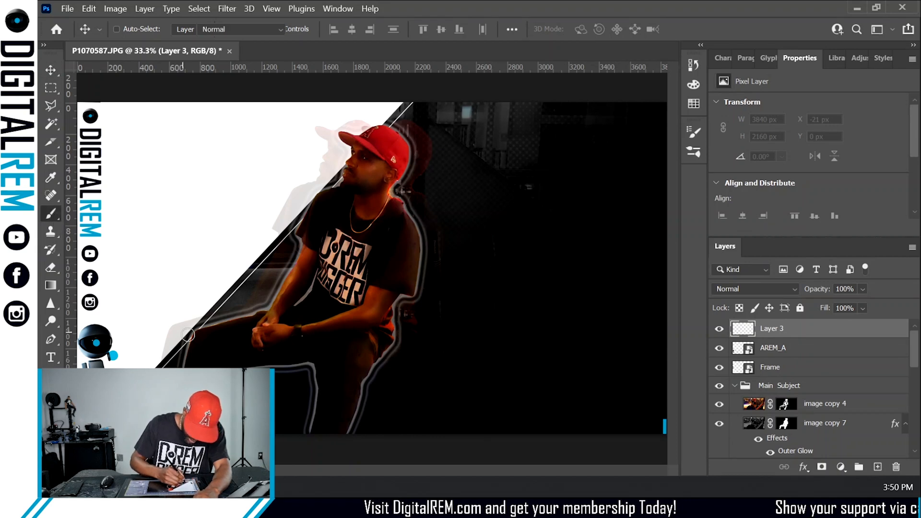
click(137, 30)
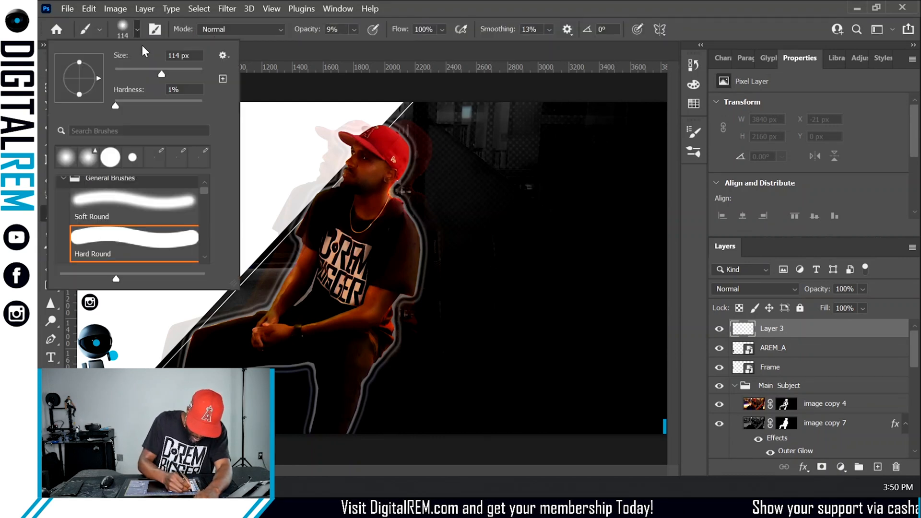
click(129, 71)
drag(170, 103, 205, 103)
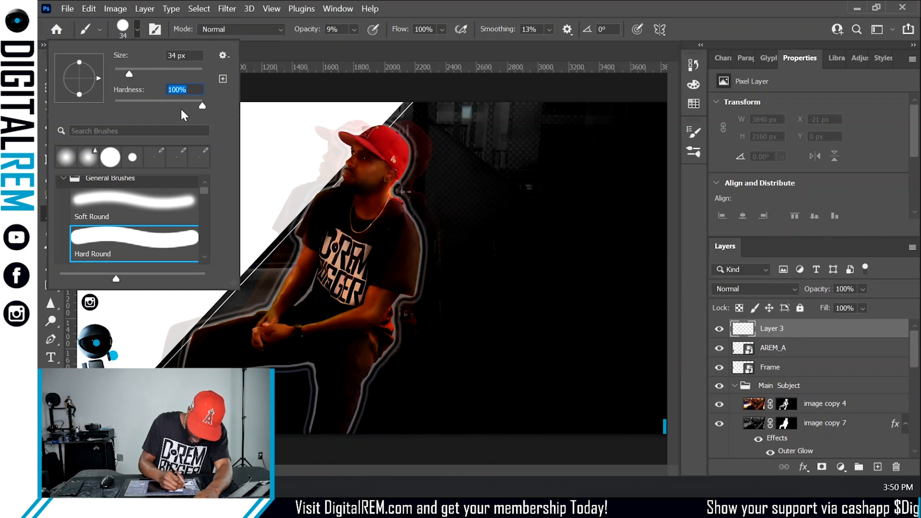
click(131, 73)
click(160, 73)
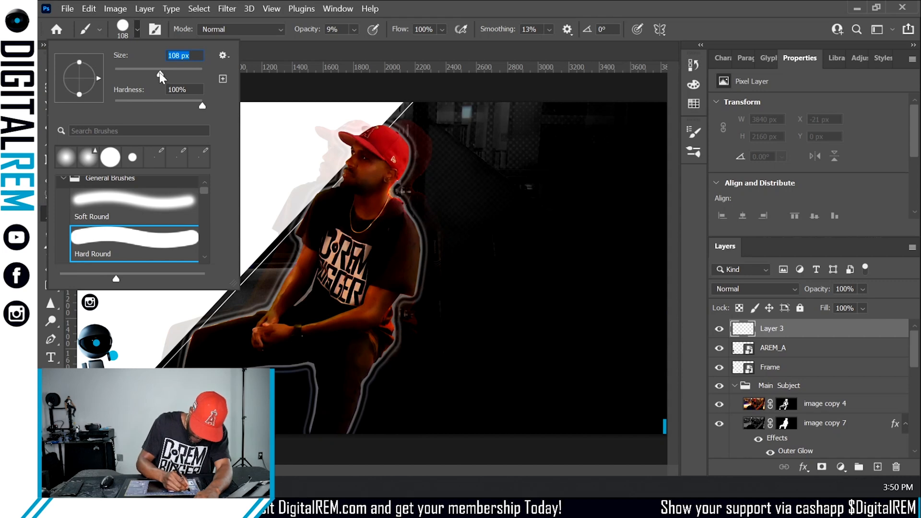
drag(159, 73, 168, 73)
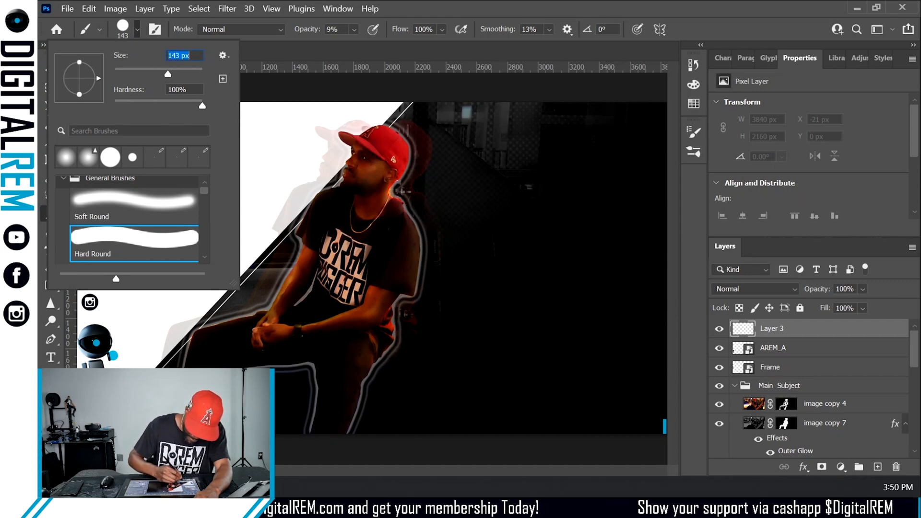
key(Return)
click(185, 403)
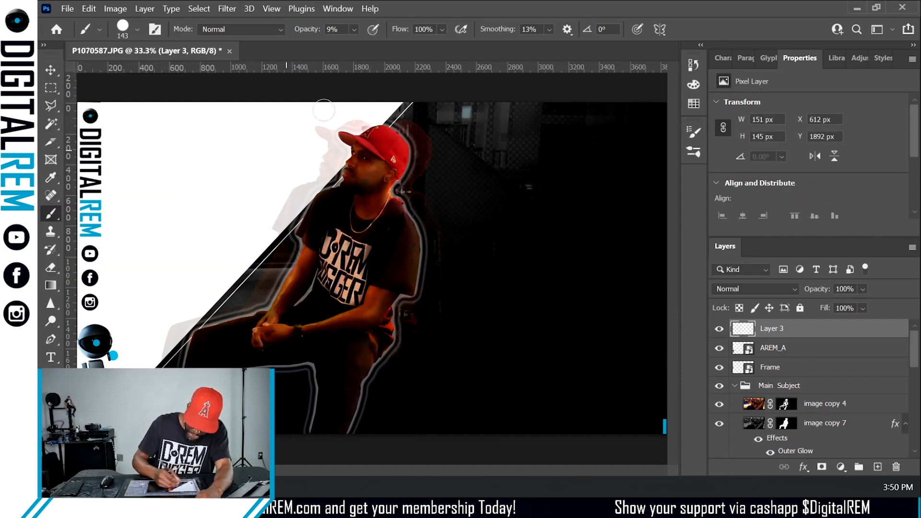
- Set the brush opacity to 100% and try painting blue strokes across Layer 3, undoing each
click(355, 30)
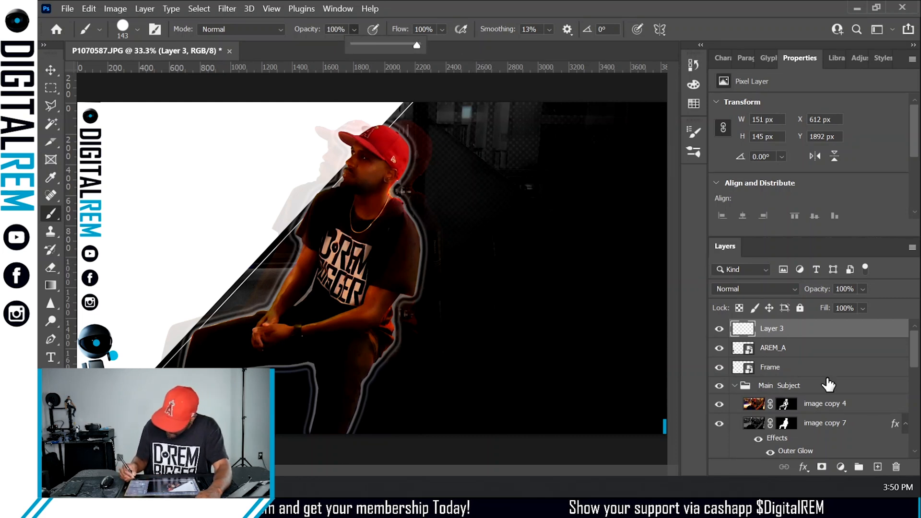
click(719, 330)
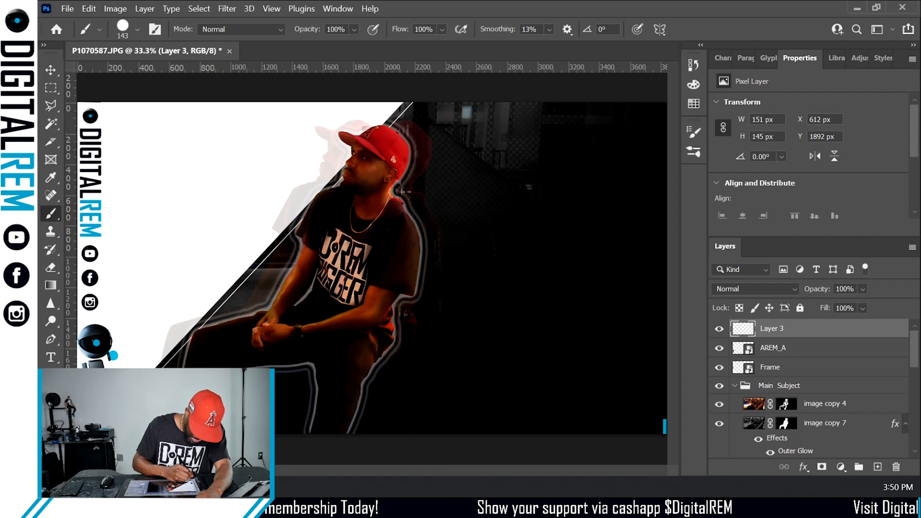
key(i)
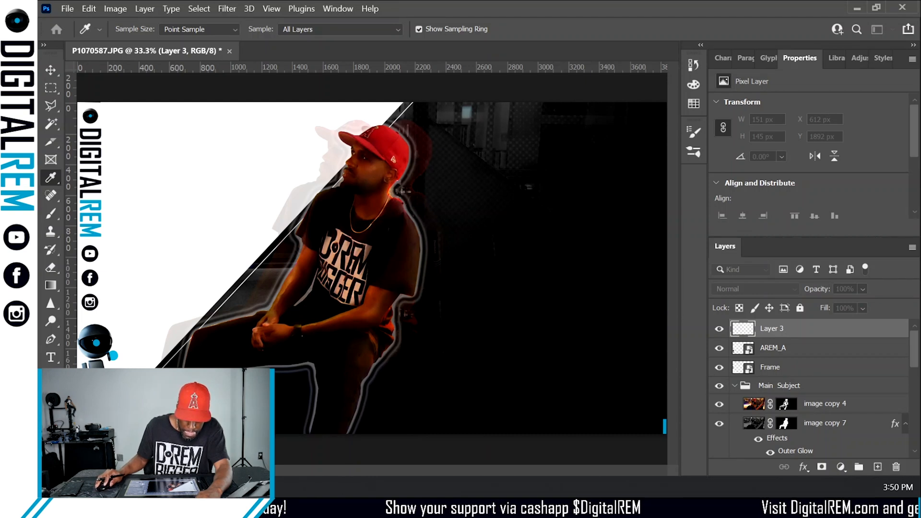
key(b)
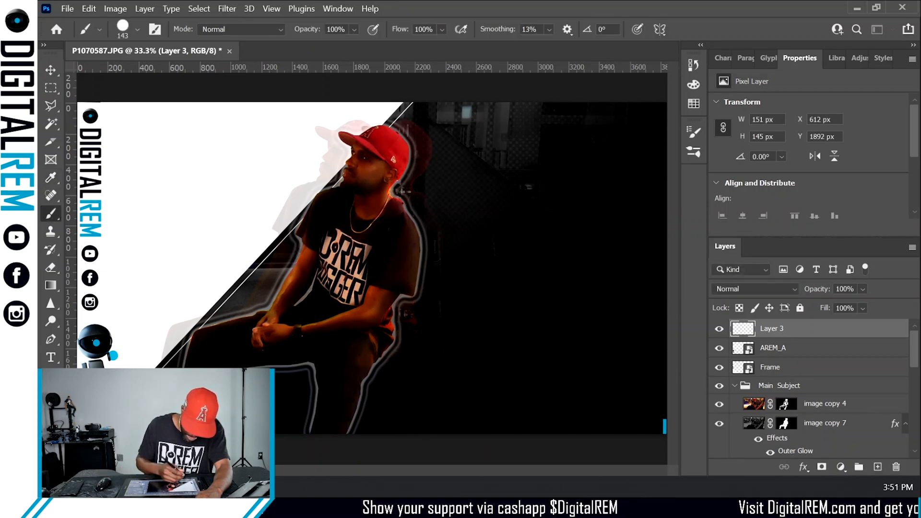
mouse_move(152, 369)
mouse_down()
mouse_move(287, 398)
mouse_move(391, 181)
mouse_up()
key(ctrl+z)
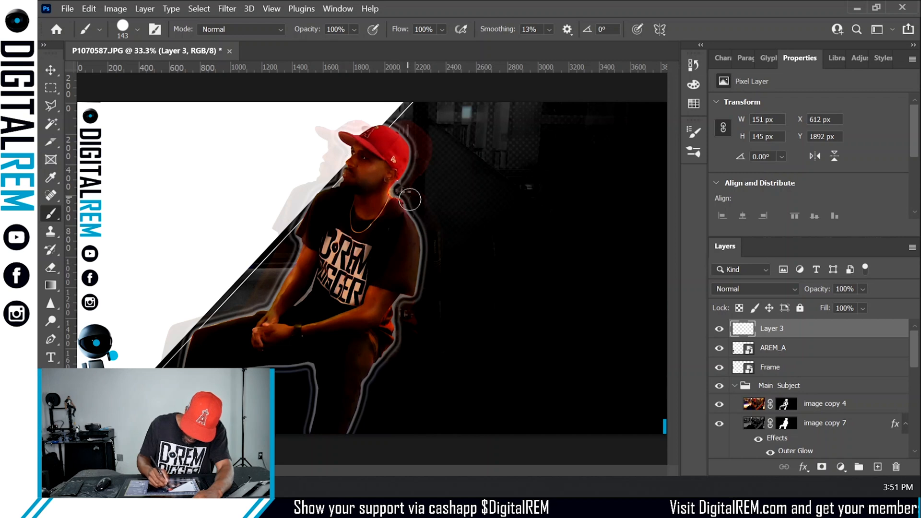
mouse_move(309, 232)
mouse_down()
mouse_move(228, 320)
mouse_move(323, 367)
mouse_up()
key(ctrl+z)
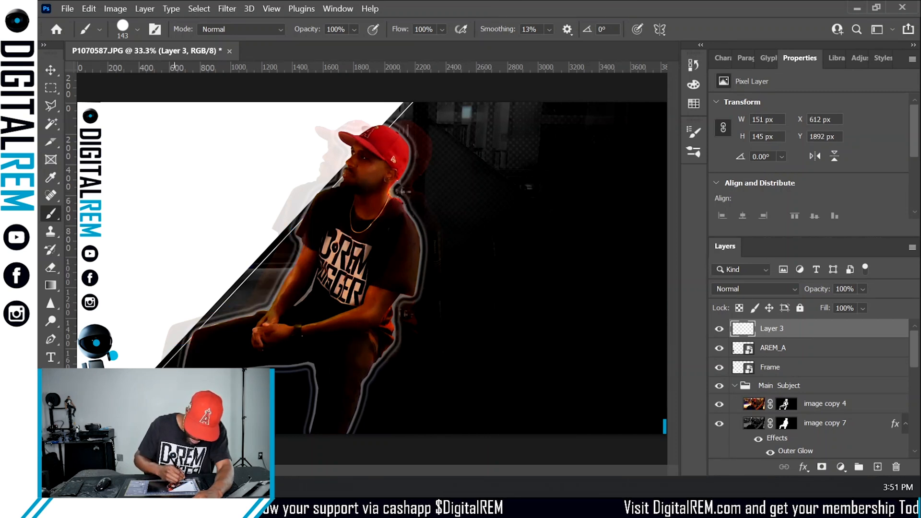
- Try several curved blue brush strokes around the seated man on Layer 3, undoing each one
mouse_move(165, 364)
mouse_down()
mouse_move(240, 283)
mouse_move(288, 261)
mouse_move(267, 190)
mouse_up()
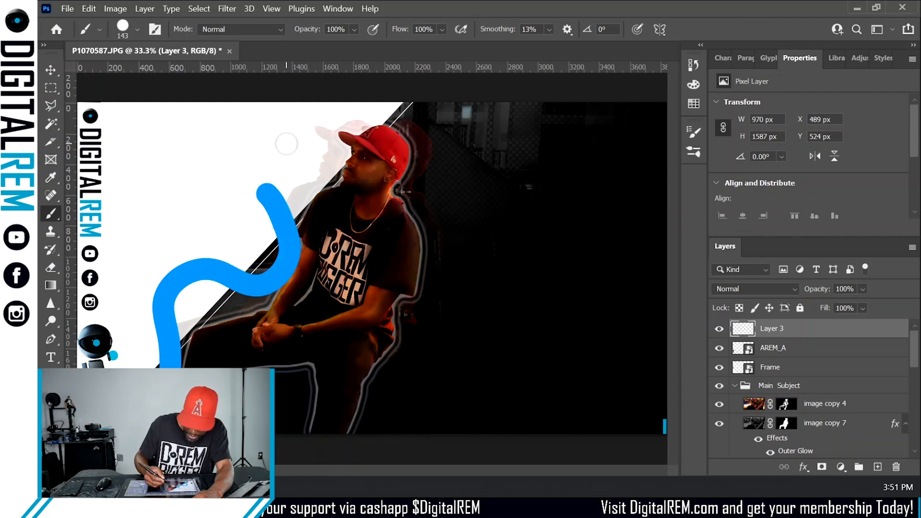
key(ctrl+z)
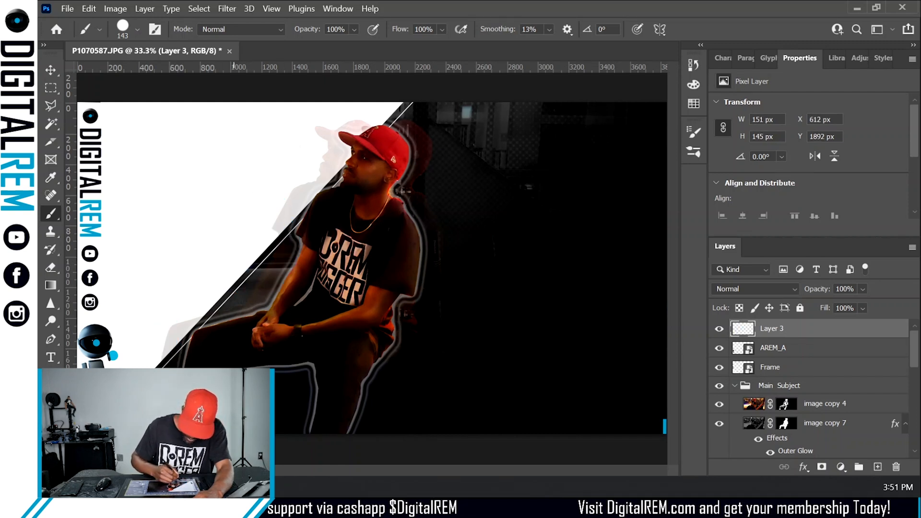
mouse_move(217, 366)
mouse_down()
mouse_move(284, 373)
mouse_move(371, 346)
mouse_up()
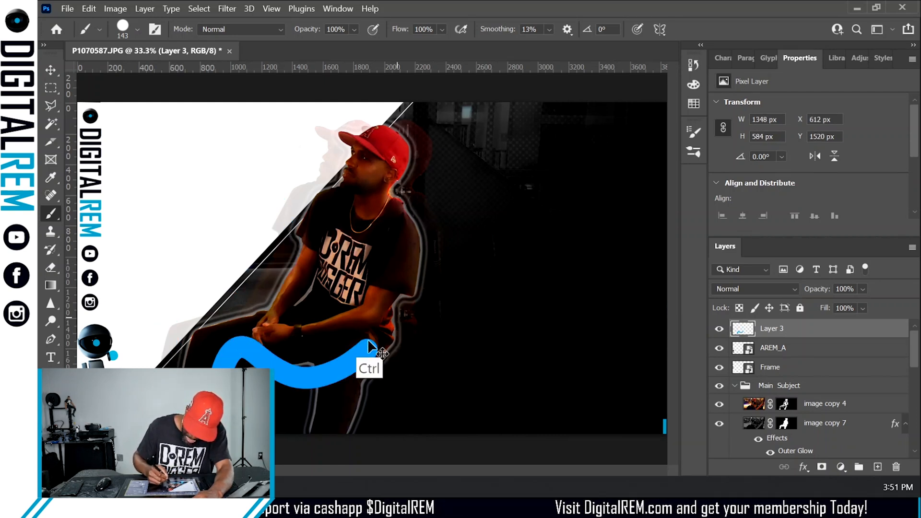
key(ctrl+z)
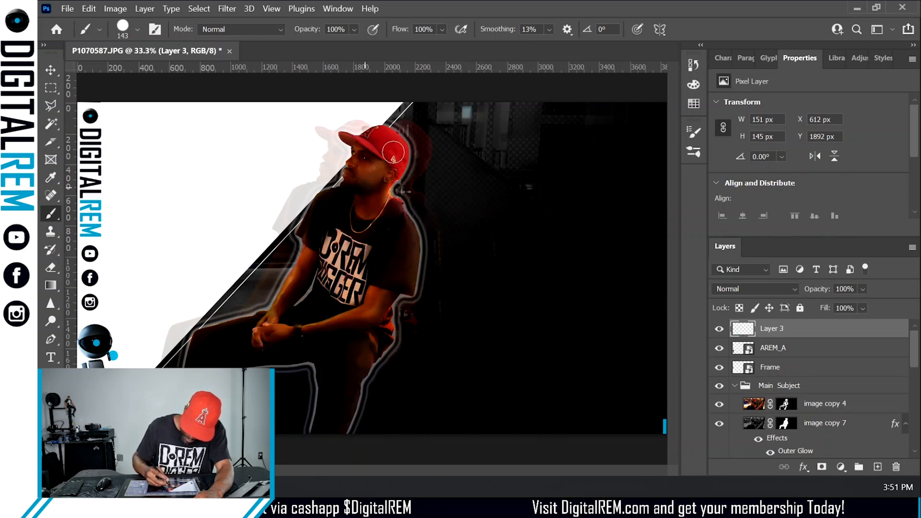
mouse_move(389, 127)
mouse_down()
mouse_move(412, 149)
mouse_move(408, 191)
mouse_move(424, 229)
mouse_move(410, 291)
mouse_move(338, 429)
mouse_up()
key(ctrl+z)
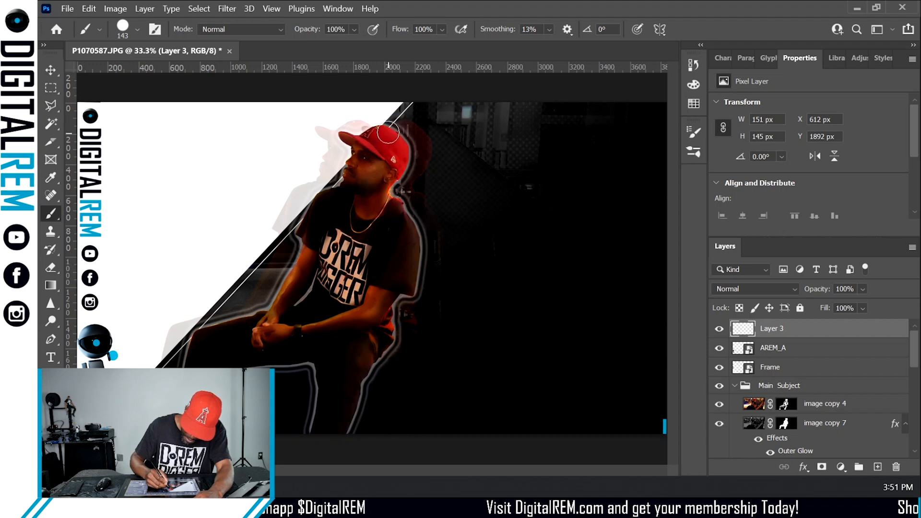
- Paint a tall blue stroke beside the seated man on Layer 3 and move Layer 3 beneath the Main Subject group
mouse_move(384, 125)
mouse_down()
mouse_move(405, 149)
mouse_move(418, 266)
mouse_move(353, 433)
mouse_up()
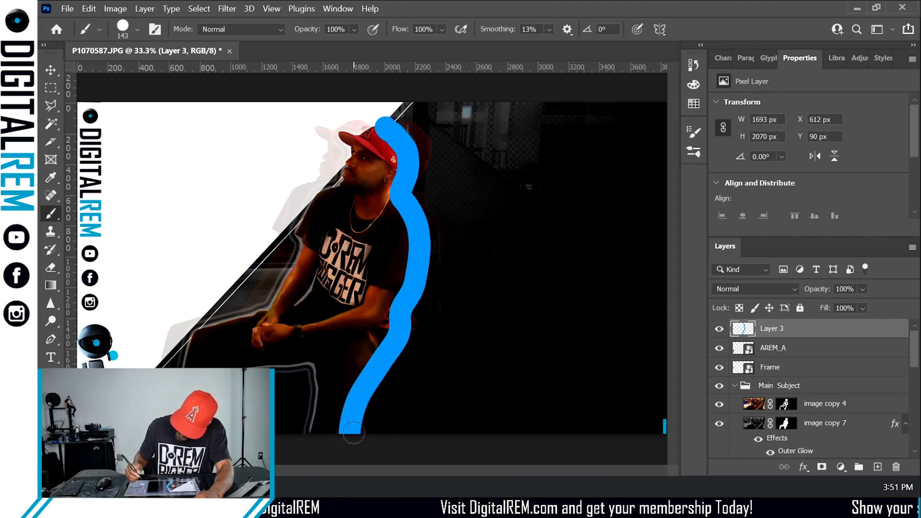
drag(784, 339, 790, 385)
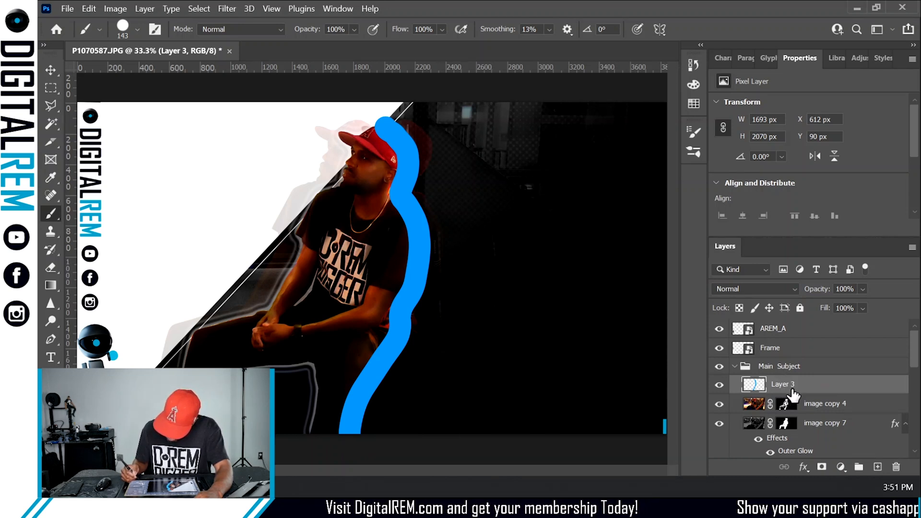
click(719, 385)
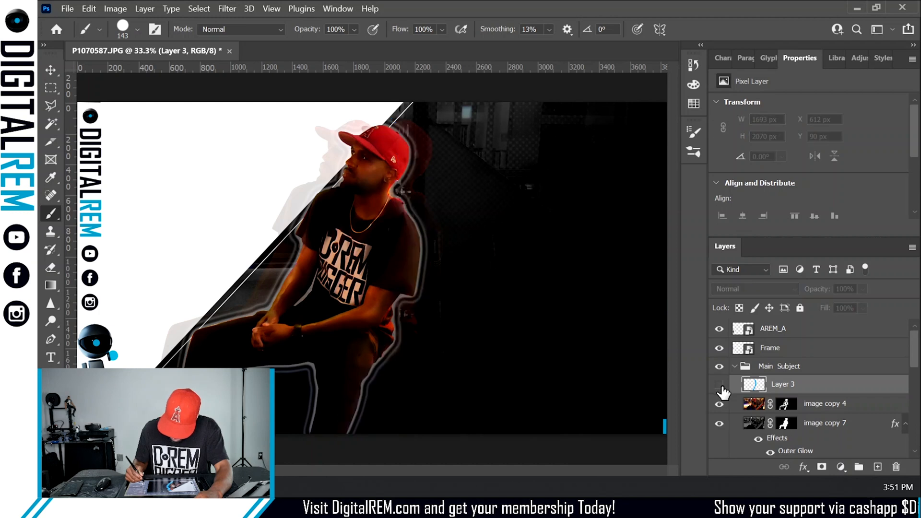
click(719, 385)
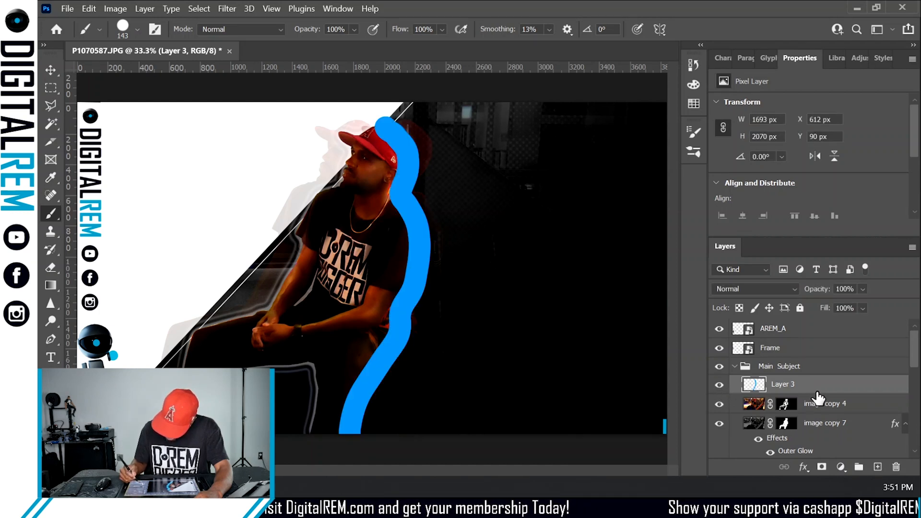
drag(794, 384, 791, 357)
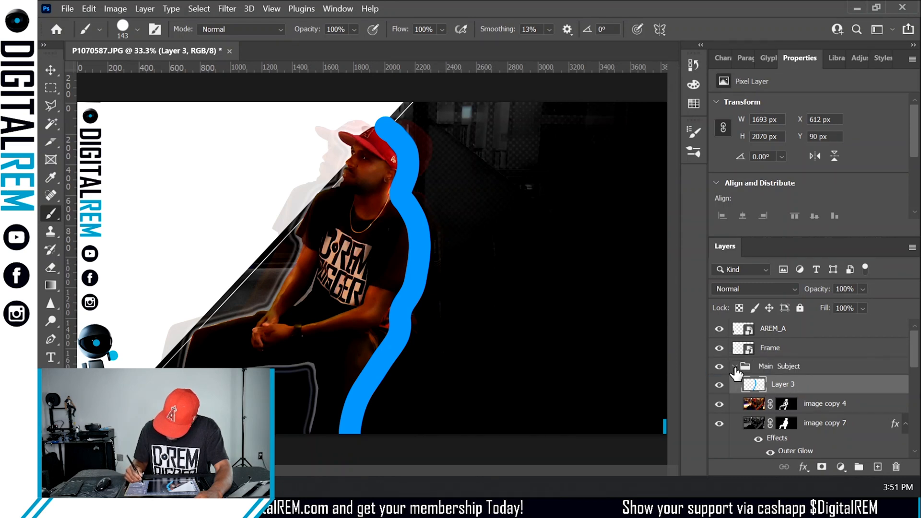
click(734, 368)
click(733, 367)
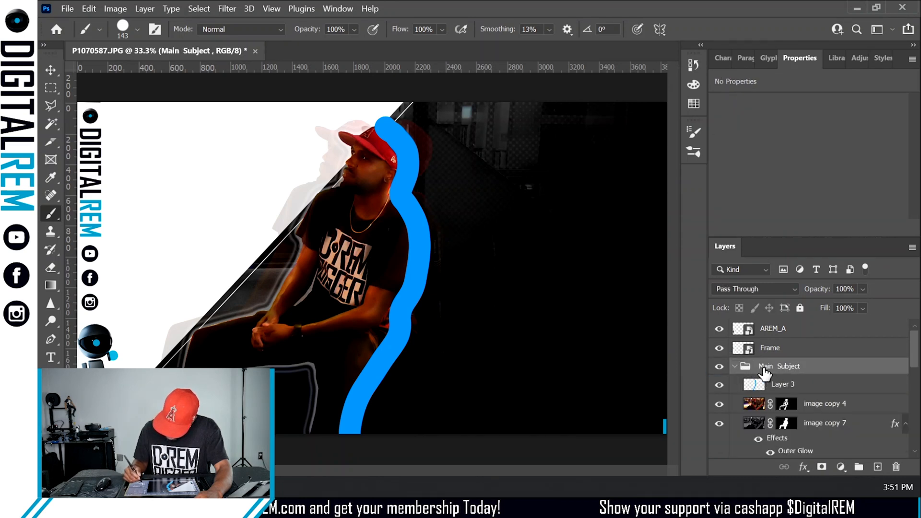
mouse_move(767, 384)
mouse_down()
mouse_move(775, 352)
mouse_move(783, 391)
mouse_up()
click(735, 383)
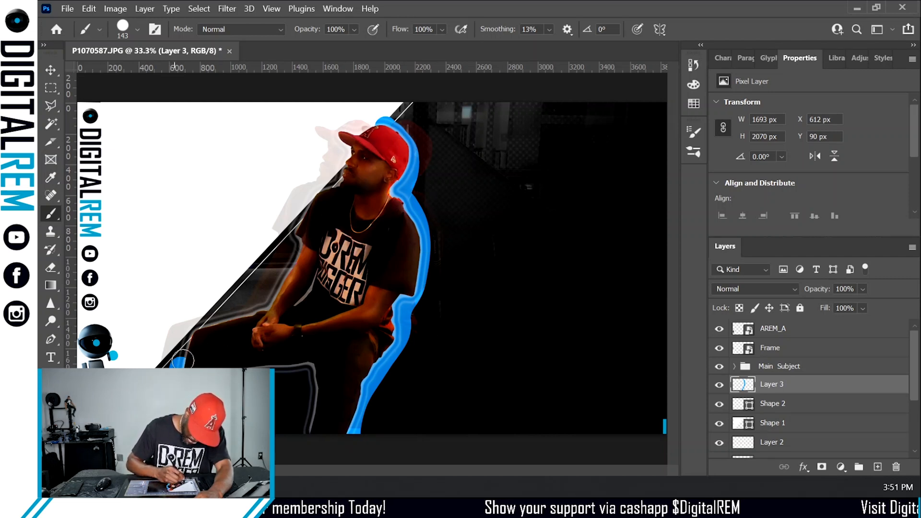
- Try a blue stroke around the man's outline, undo it, and place Layer 3 back below the Main Subject group
mouse_move(182, 359)
mouse_down()
mouse_move(222, 317)
mouse_move(280, 279)
mouse_move(303, 222)
mouse_move(365, 130)
mouse_move(344, 144)
mouse_move(353, 145)
mouse_up()
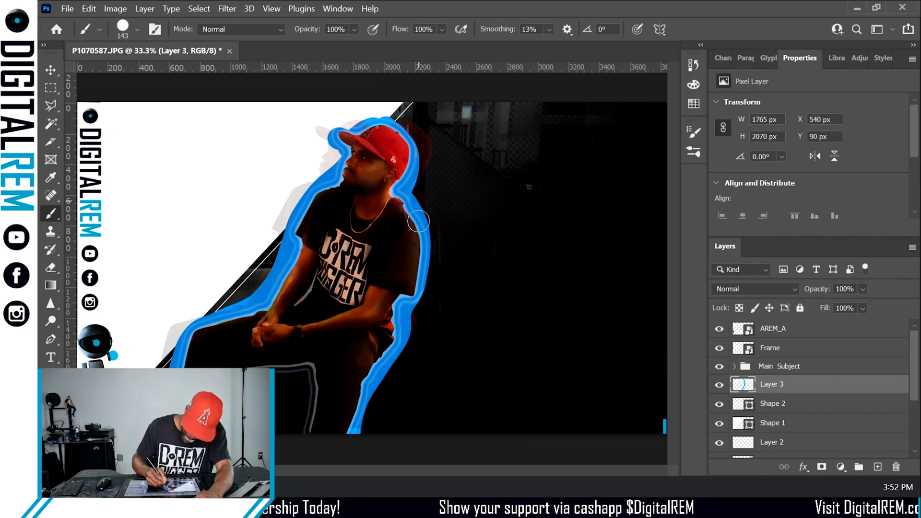
key(ctrl+z)
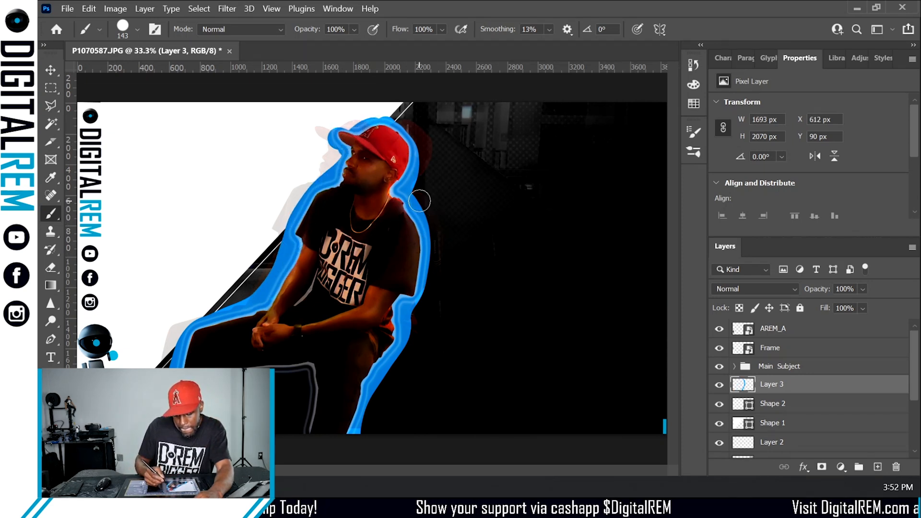
key(ctrl+z)
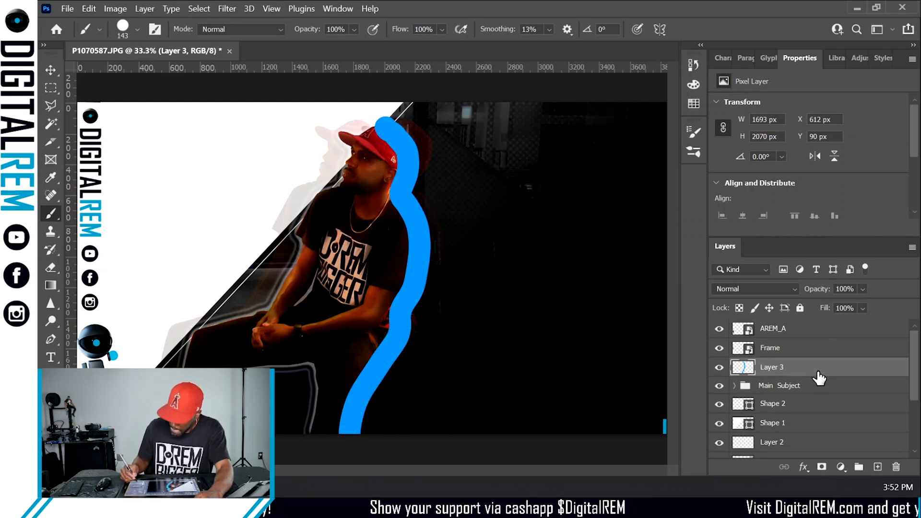
mouse_move(792, 376)
mouse_down()
mouse_move(793, 403)
mouse_move(794, 394)
mouse_up()
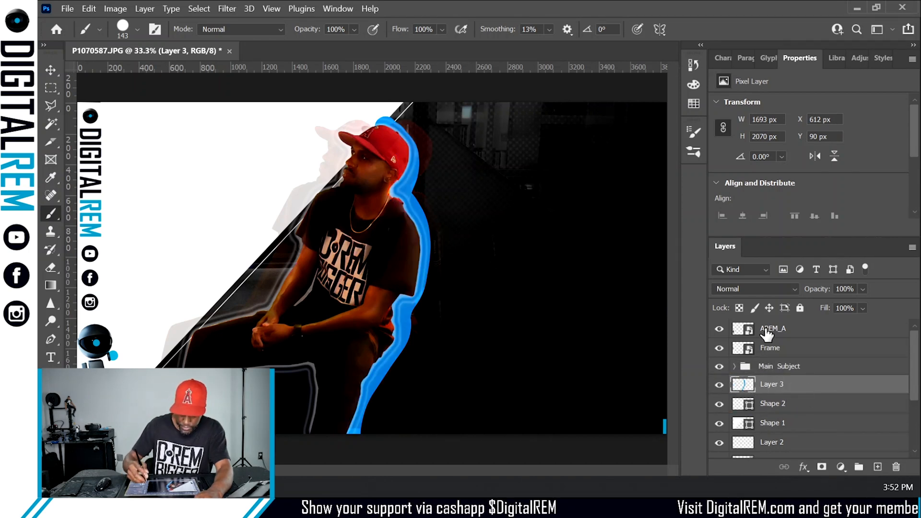
- Select all and clear every pixel on Layer 3, then deselect
key(ctrl+a)
key(Delete)
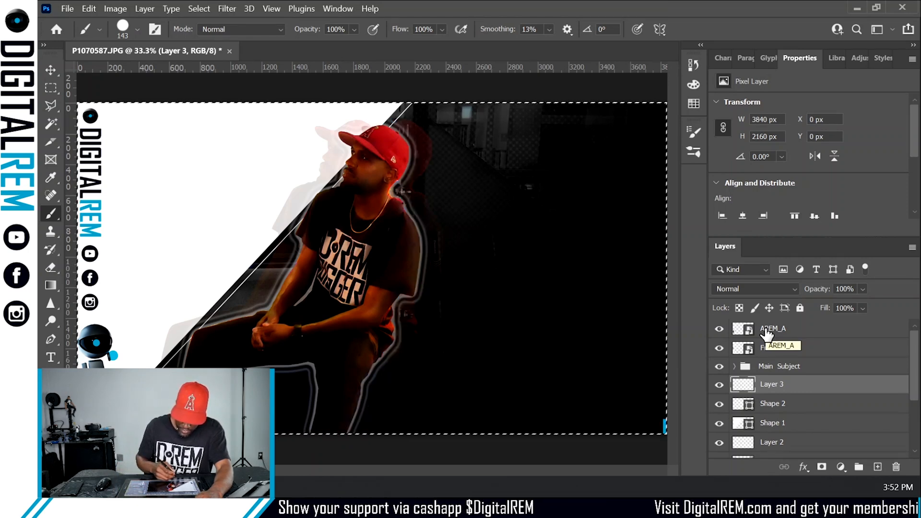
key(ctrl+d)
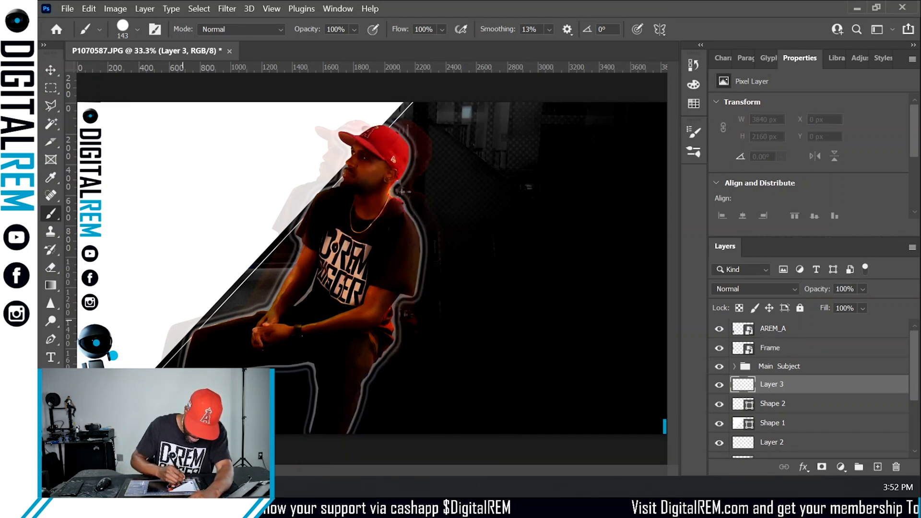
- Try painting several long diagonal blue strokes across the canvas on Layer 3, undoing them all
drag(174, 422, 260, 218)
drag(408, 152, 187, 431)
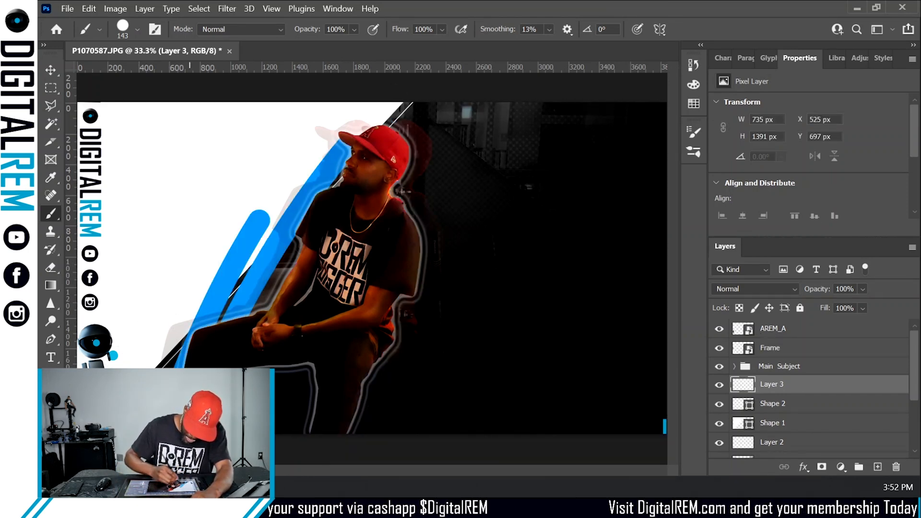
drag(280, 422, 467, 103)
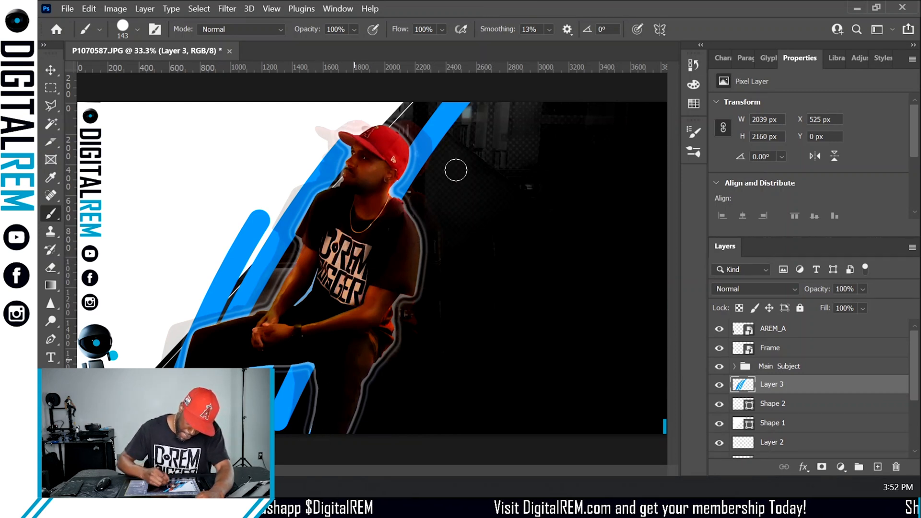
drag(514, 107, 415, 252)
drag(357, 429, 541, 104)
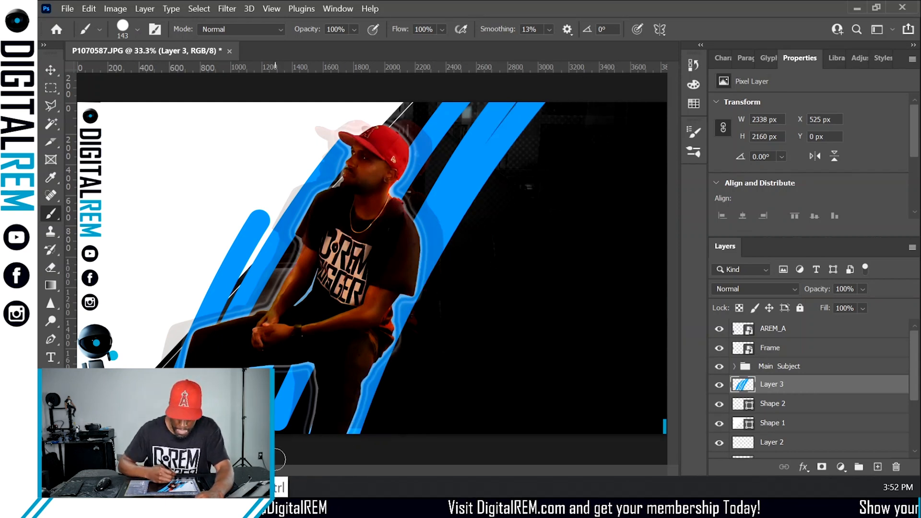
key(ctrl+z)
key(ctrl+z)
key(ctrl+z)
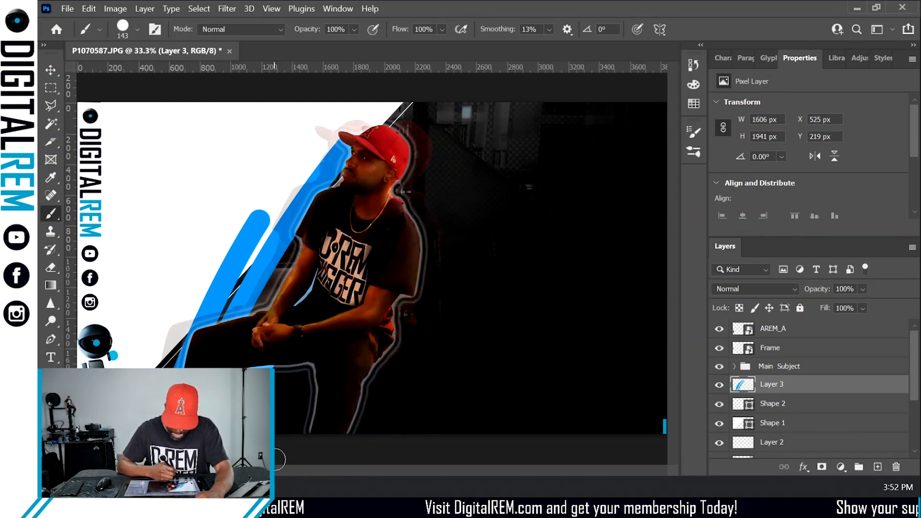
key(ctrl+z)
key(ctrl+z)
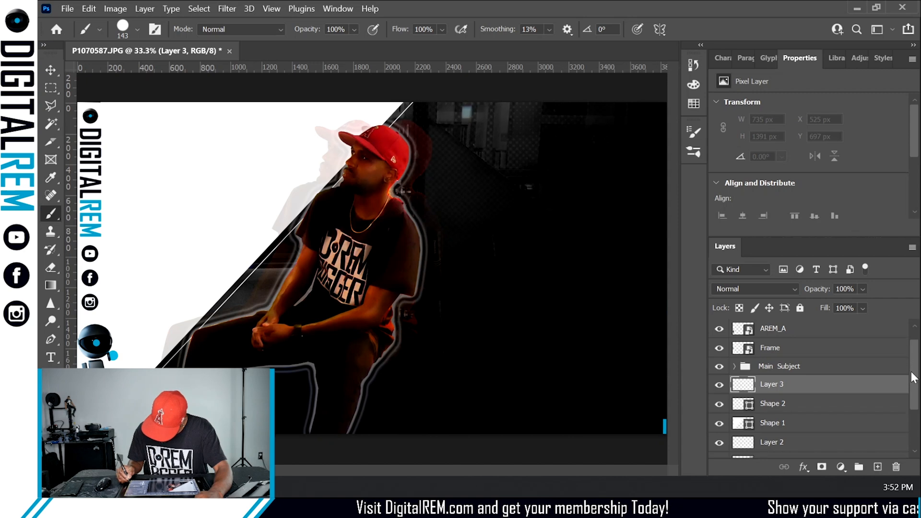
drag(912, 367, 906, 405)
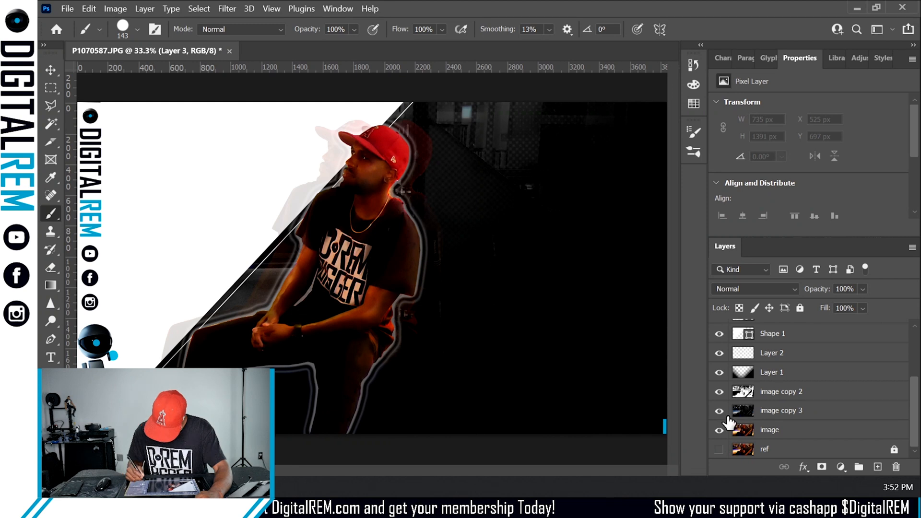
drag(729, 421, 851, 451)
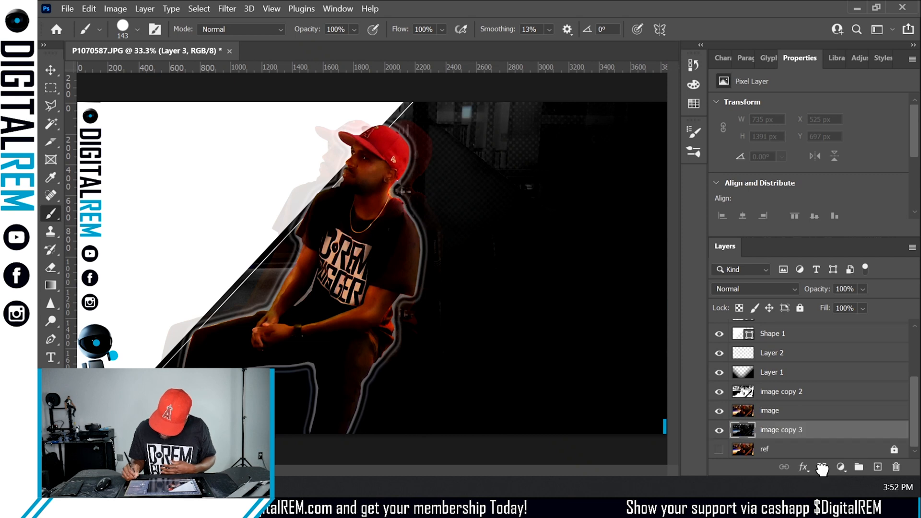
drag(808, 434, 807, 411)
- Add a diagonal-stripe layer mask to the image layer and apply it when removing the mask
click(807, 434)
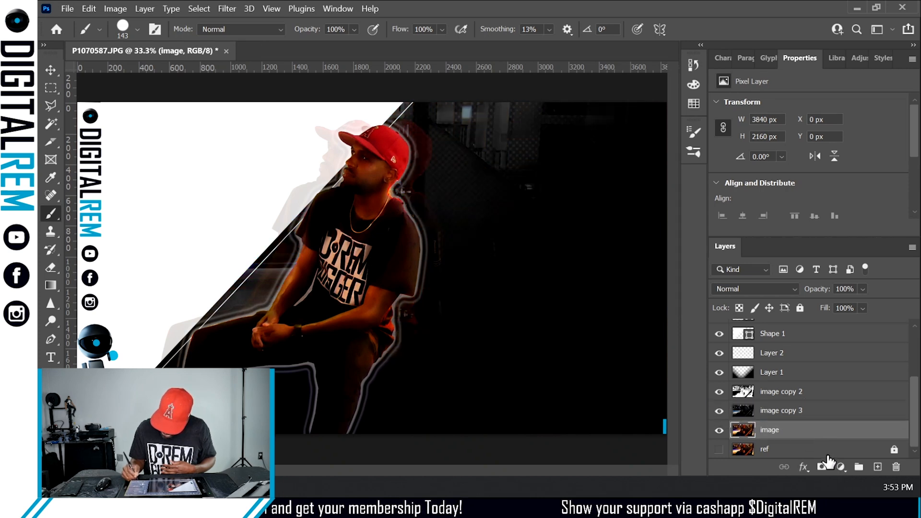
click(822, 467)
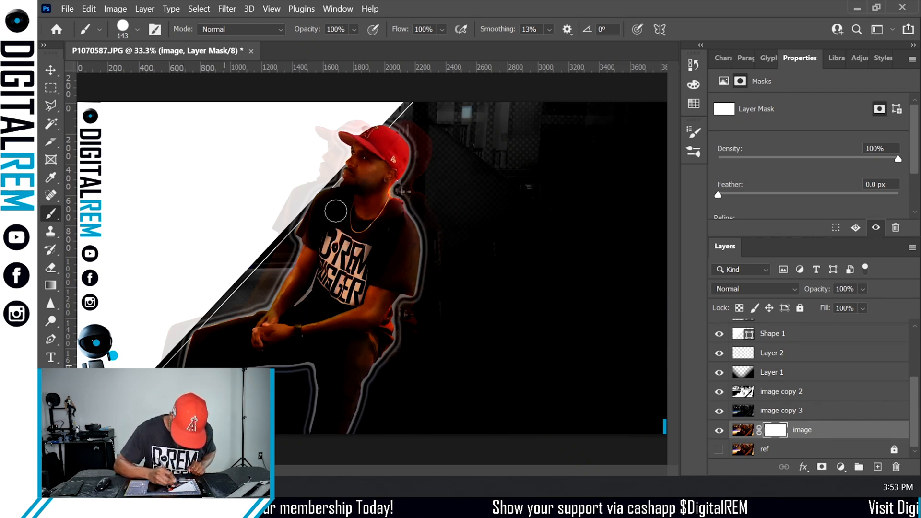
mouse_move(502, 179)
mouse_down()
mouse_move(518, 301)
mouse_move(647, 287)
mouse_up()
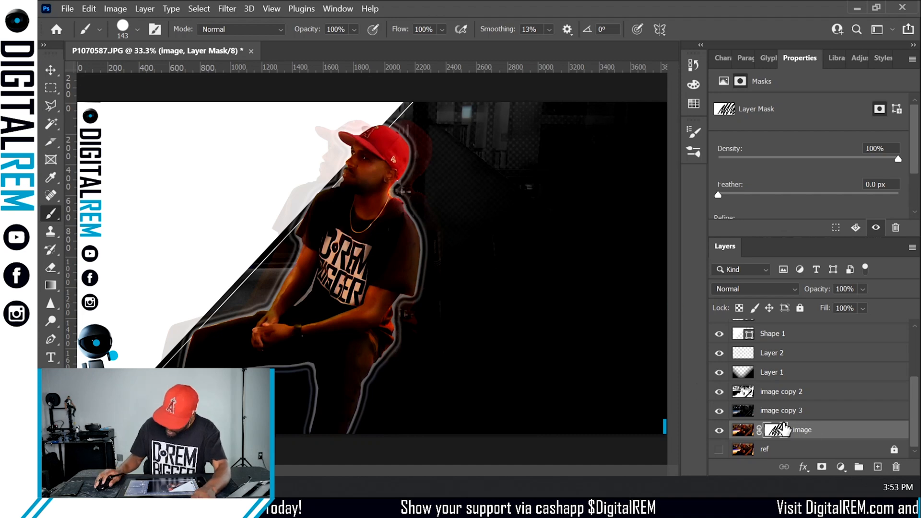
click(895, 467)
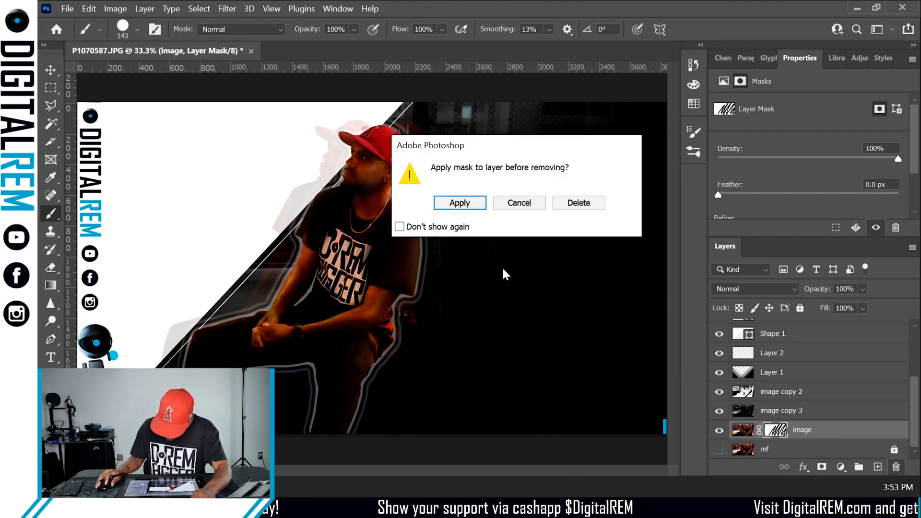
click(479, 203)
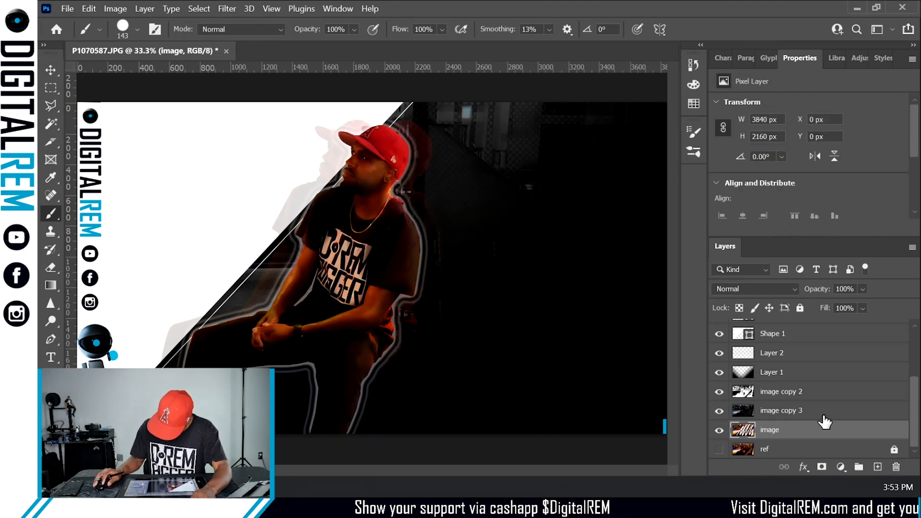
- Try adding a diagonal-stripe layer mask to image copy 3, undoing the mask
click(811, 411)
click(824, 466)
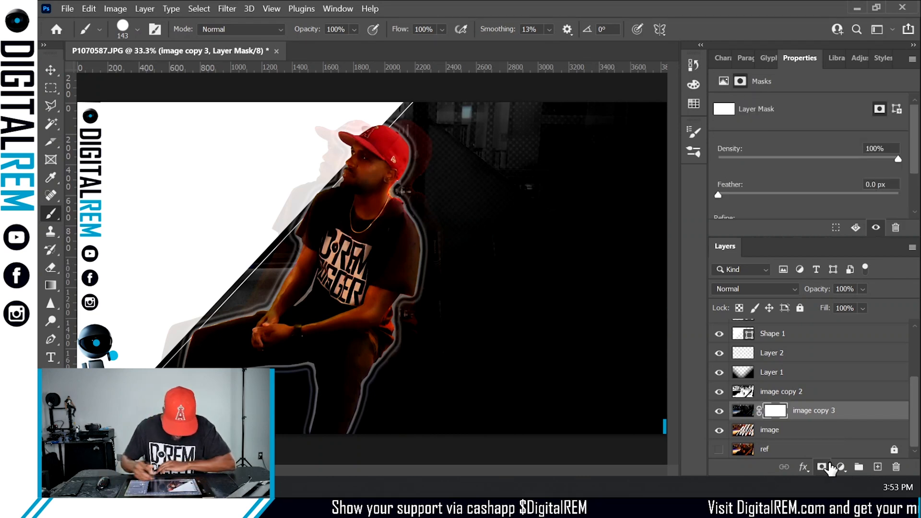
mouse_move(144, 427)
mouse_down()
mouse_move(471, 88)
mouse_move(292, 404)
mouse_move(374, 401)
mouse_move(546, 256)
mouse_move(528, 369)
mouse_move(661, 283)
mouse_move(618, 427)
mouse_up()
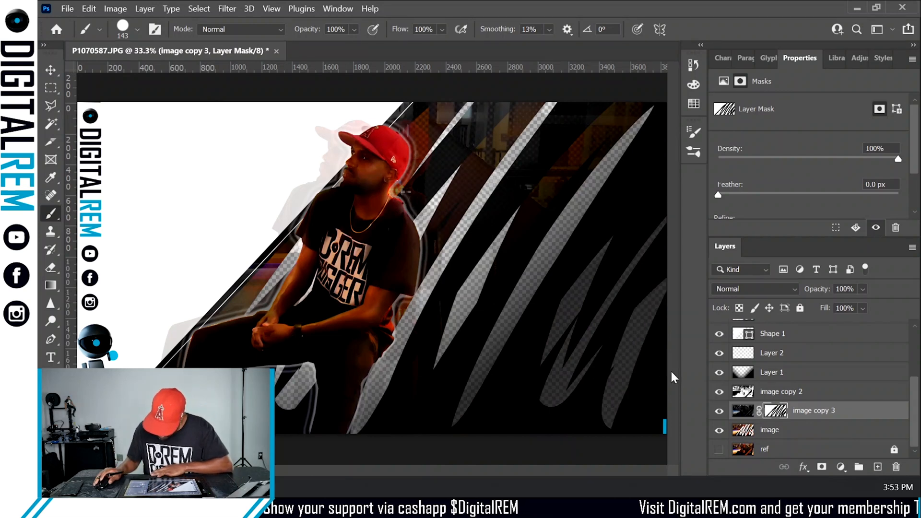
key(ctrl+z)
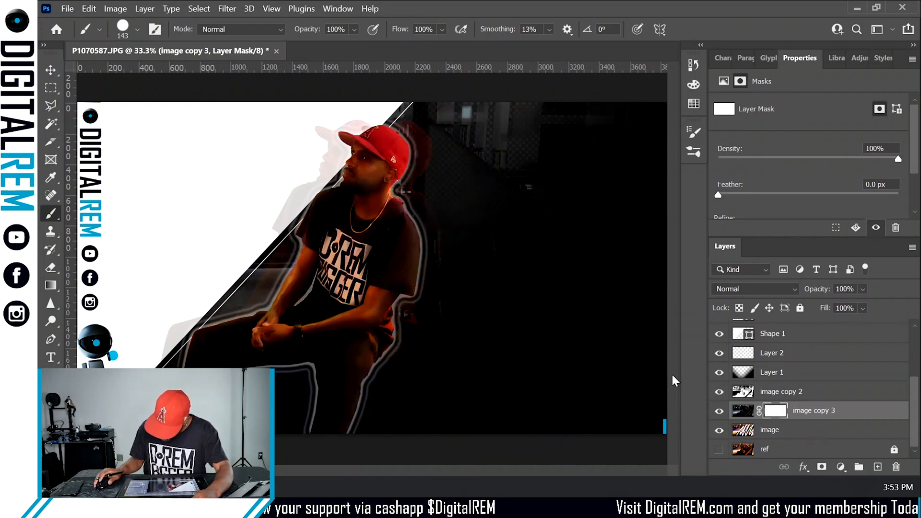
key(ctrl+z)
- Undo the mask application and delete the layer mask from the image layer
key(ctrl+z)
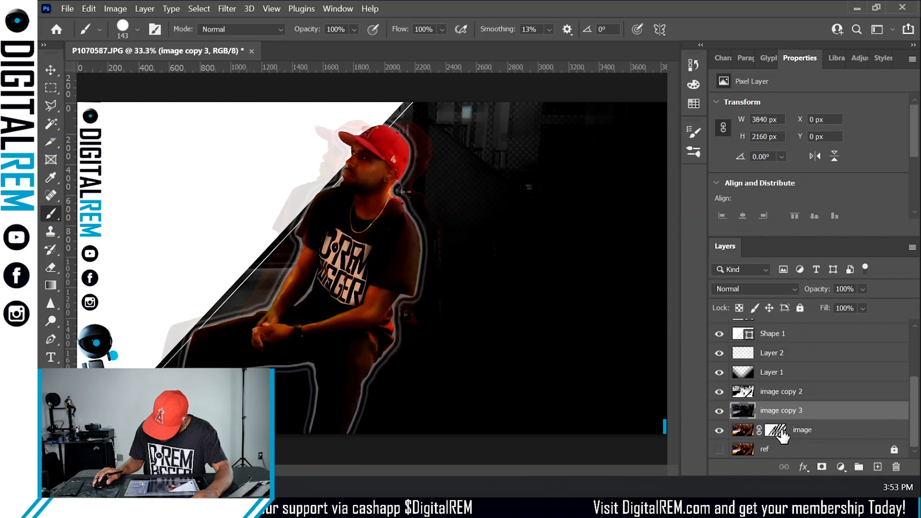
key(ctrl+z)
right_click(776, 430)
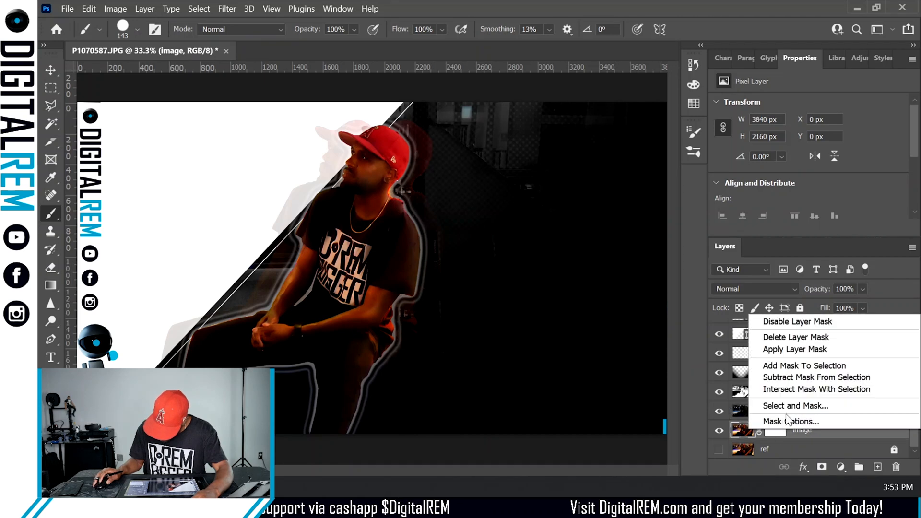
click(790, 338)
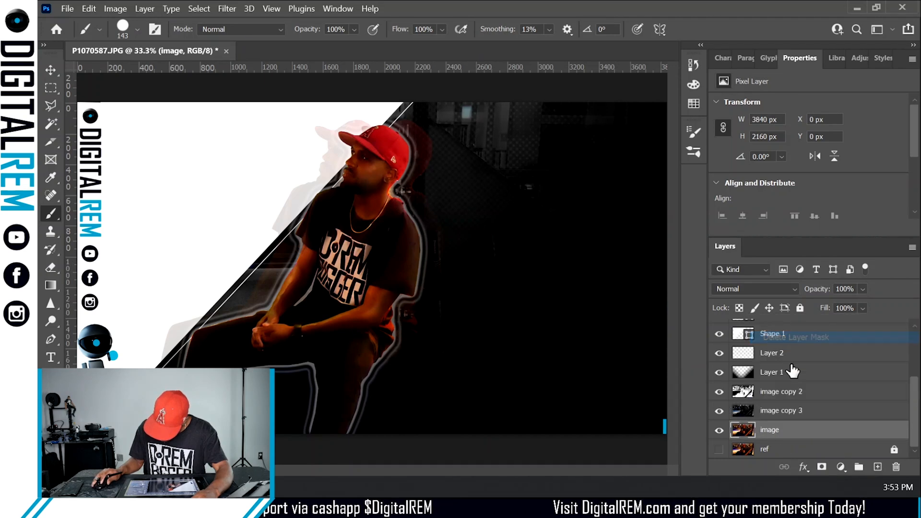
- Add a layer mask to image copy 3 and fill it with the diagonal stripe pattern
click(791, 412)
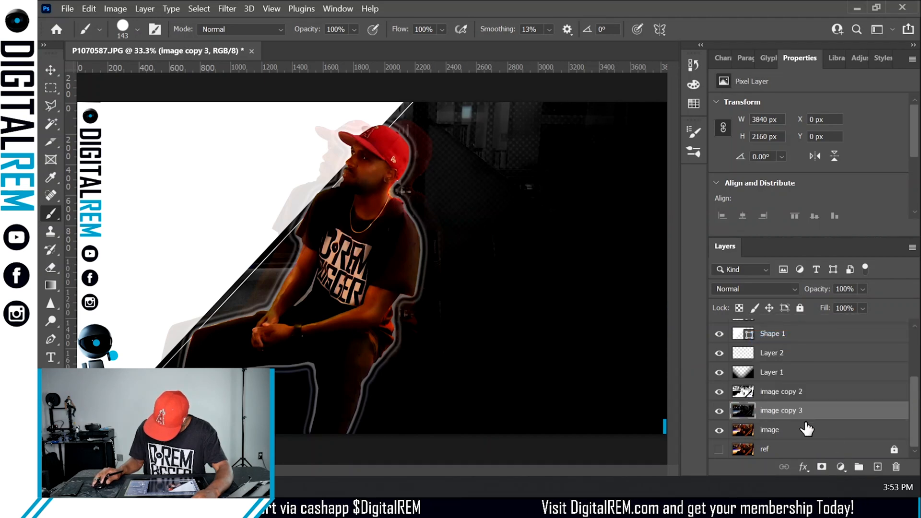
click(821, 467)
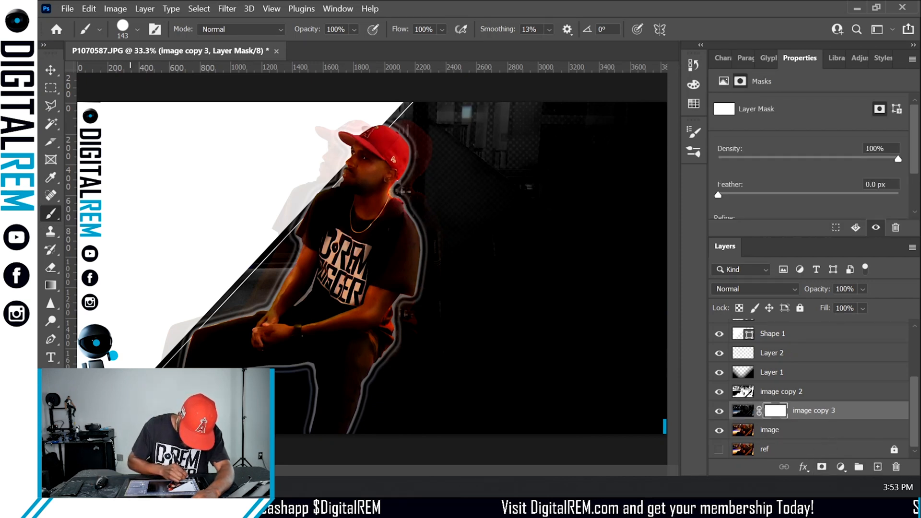
mouse_move(381, 179)
mouse_down()
mouse_move(536, 118)
mouse_move(495, 271)
mouse_move(521, 395)
mouse_up()
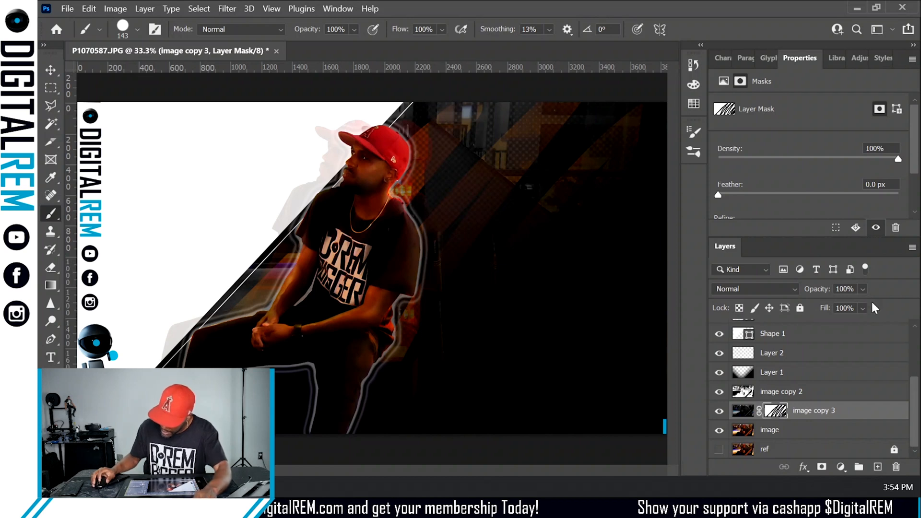
scroll(822, 376, up, 5)
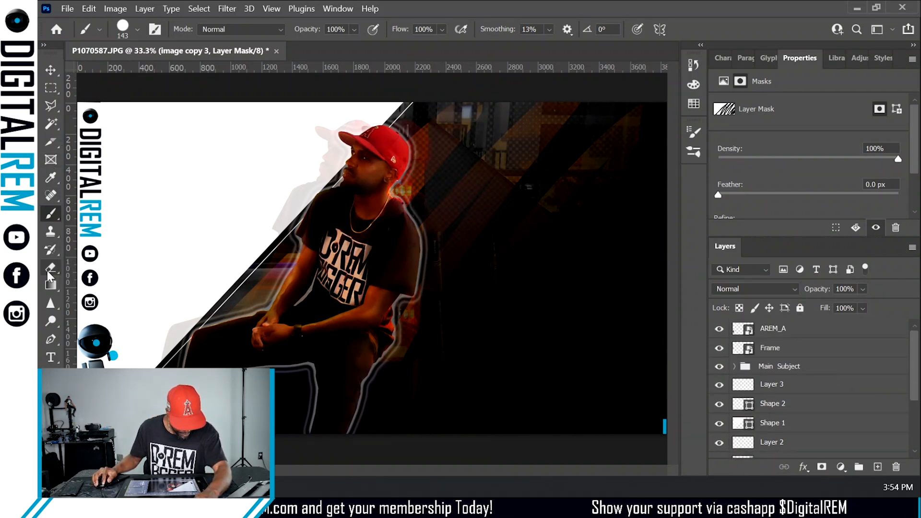
click(50, 357)
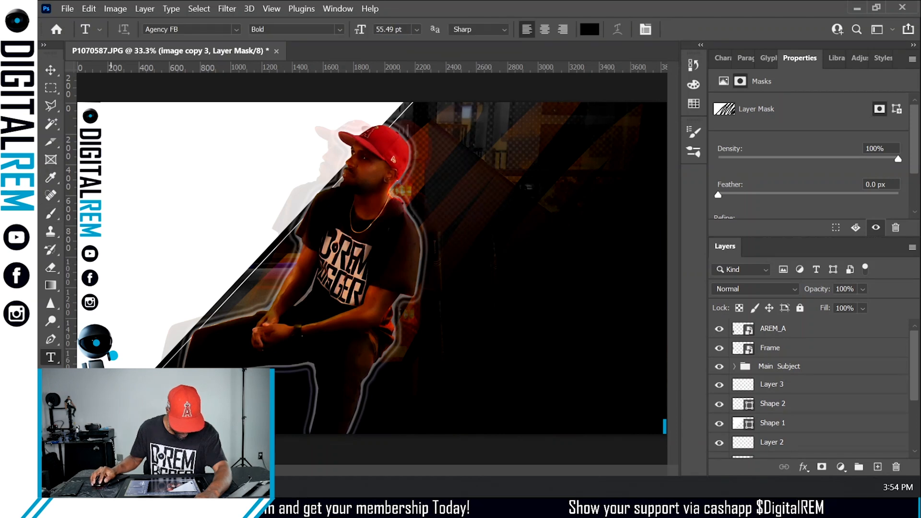
click(123, 443)
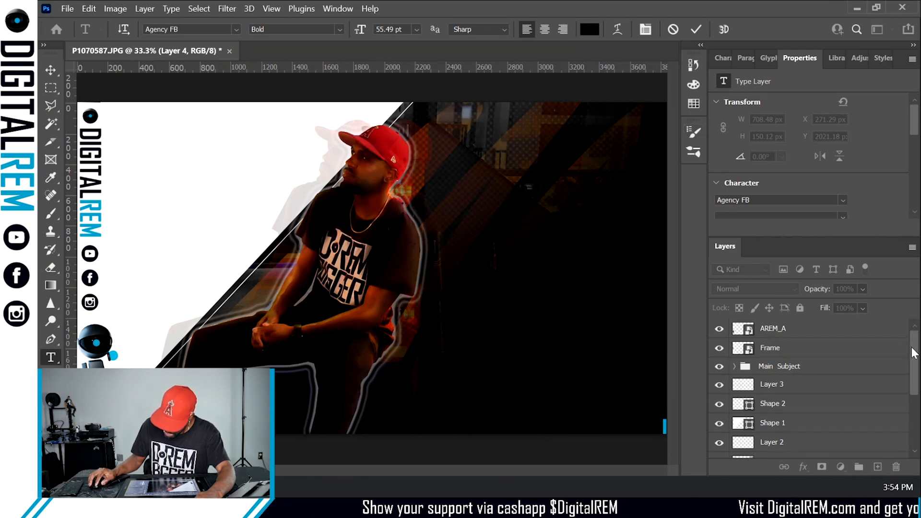
drag(912, 354, 887, 396)
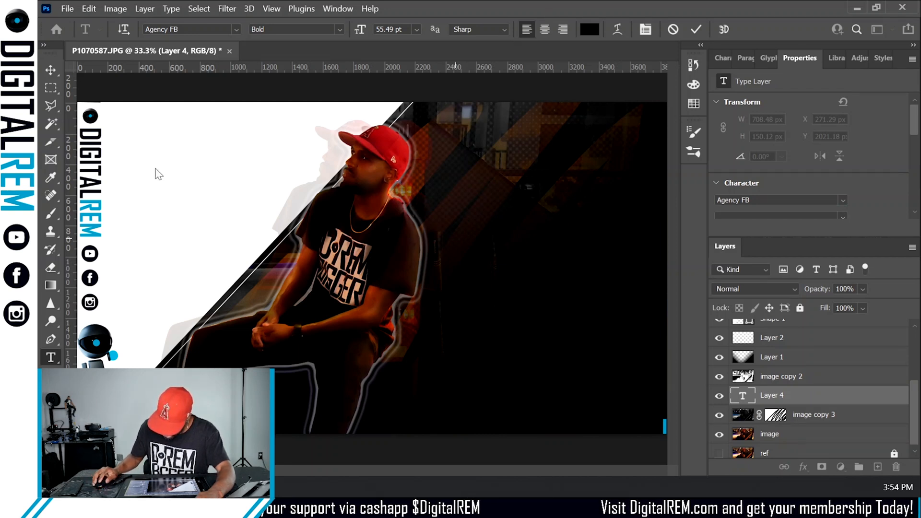
drag(780, 405, 777, 328)
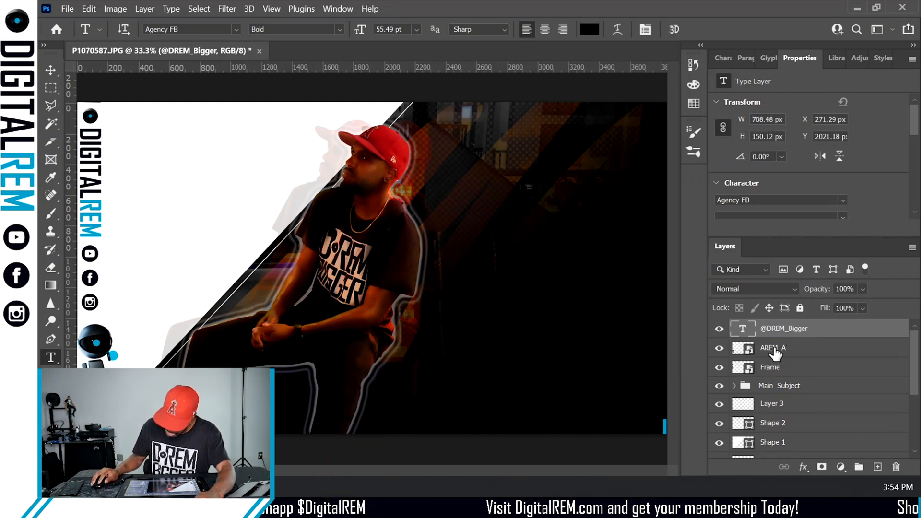
key(ctrl+t)
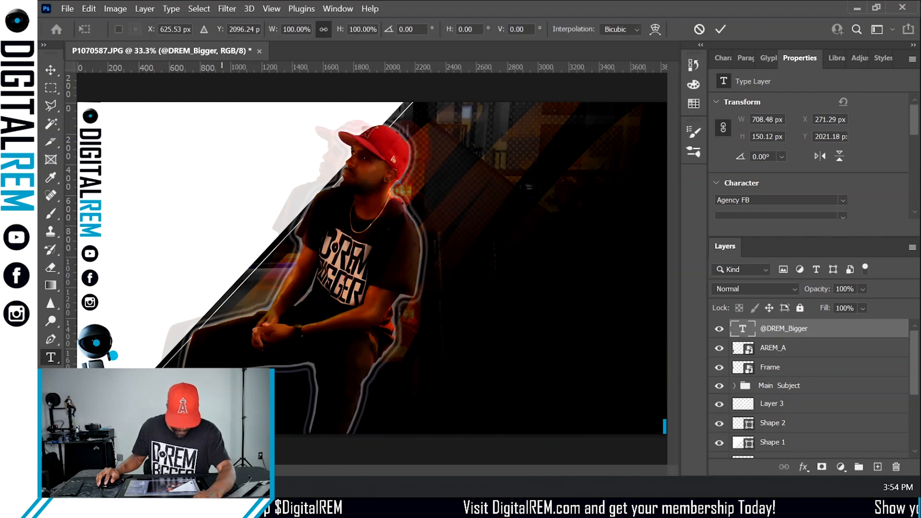
drag(227, 412, 216, 415)
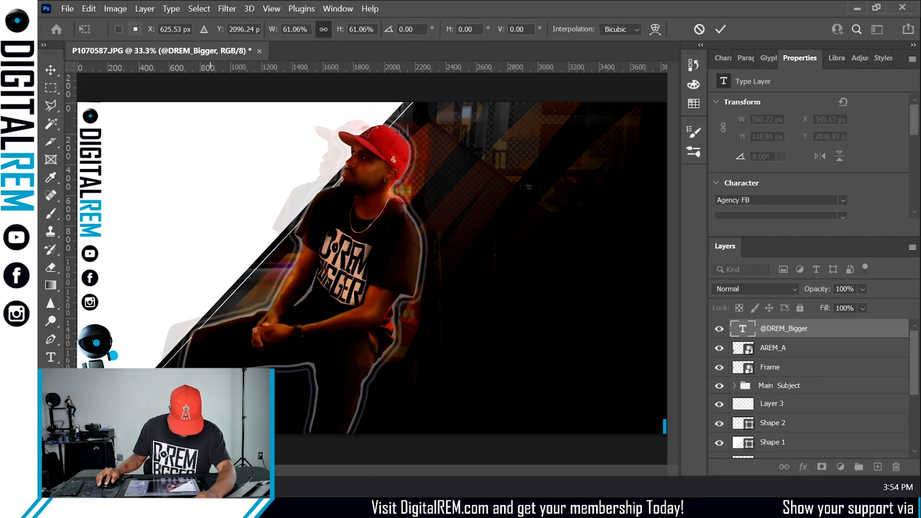
drag(188, 424, 189, 427)
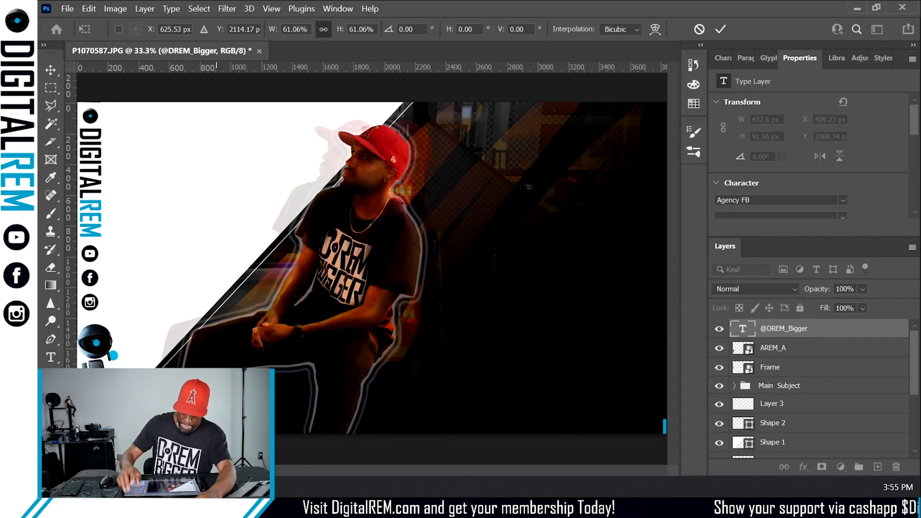
key(Return)
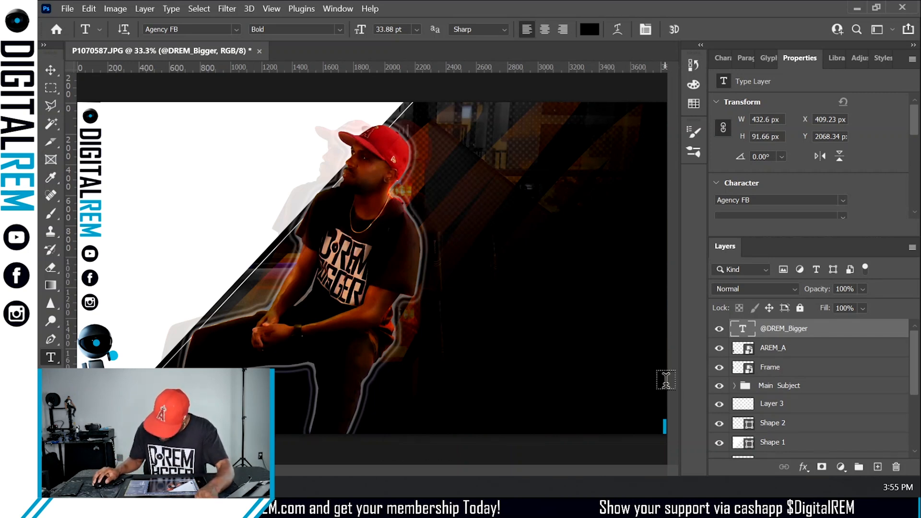
- Select the Shape 2 diagonal line layer and sample the blue from the REM logo text with the Eyedropper
scroll(822, 392, down, 2)
scroll(821, 391, down, 3)
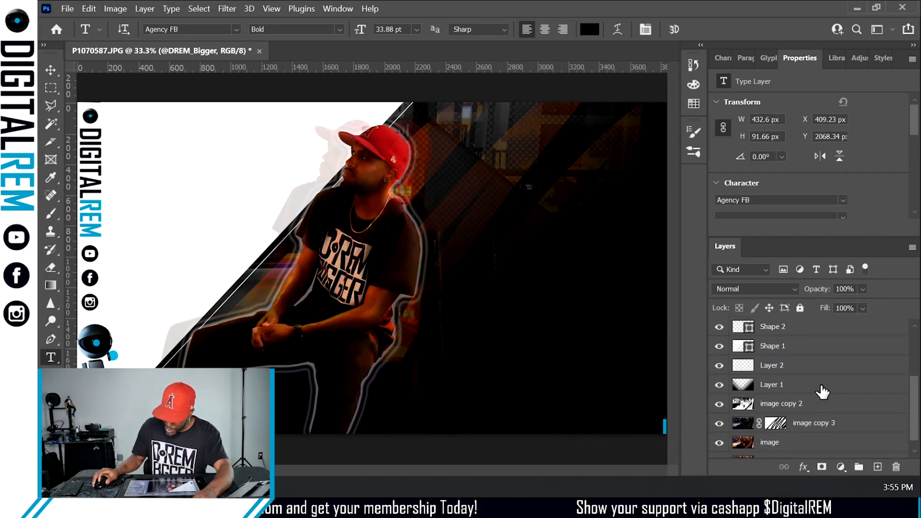
scroll(822, 392, up, 5)
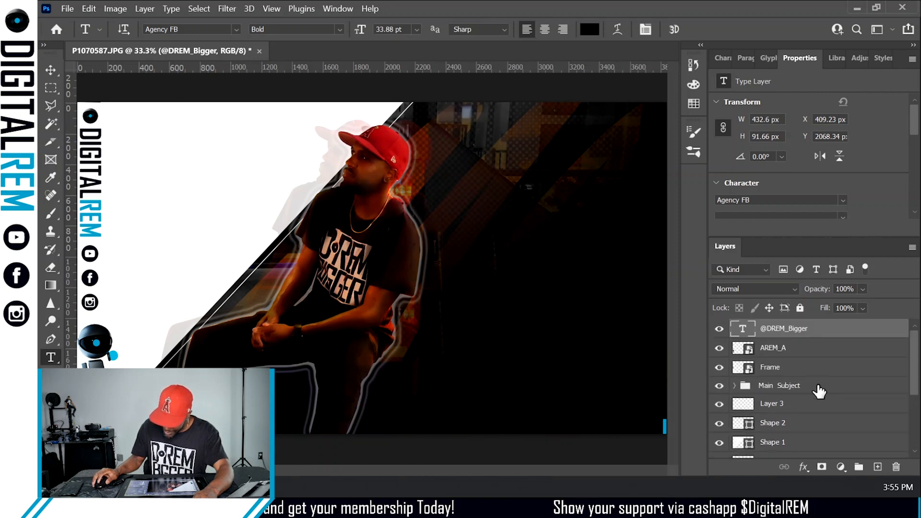
click(812, 405)
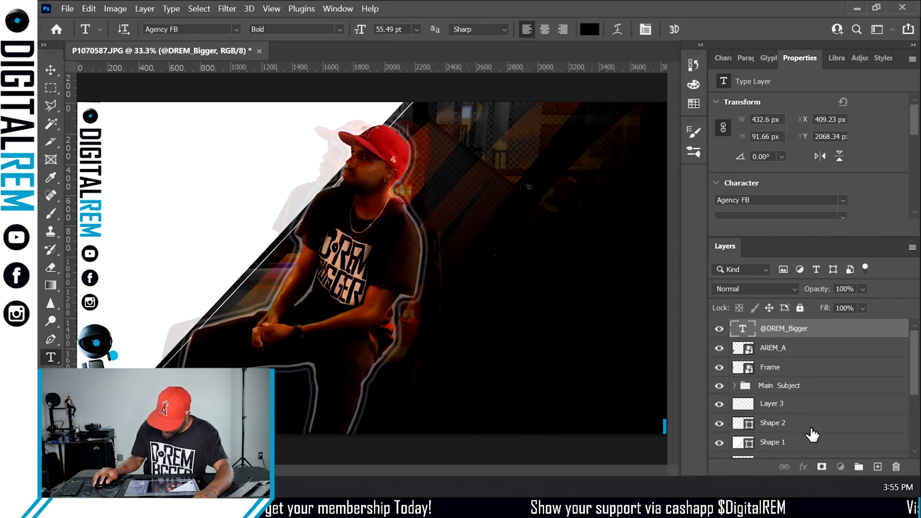
click(815, 427)
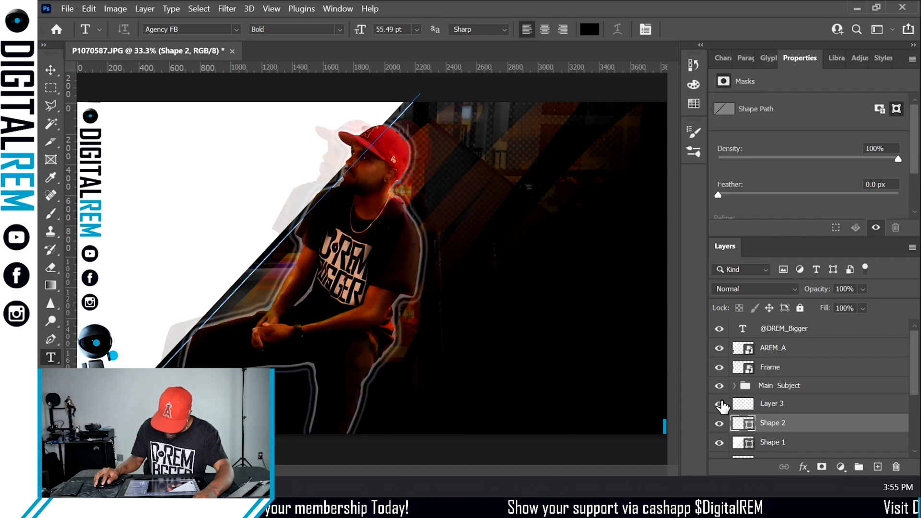
click(814, 409)
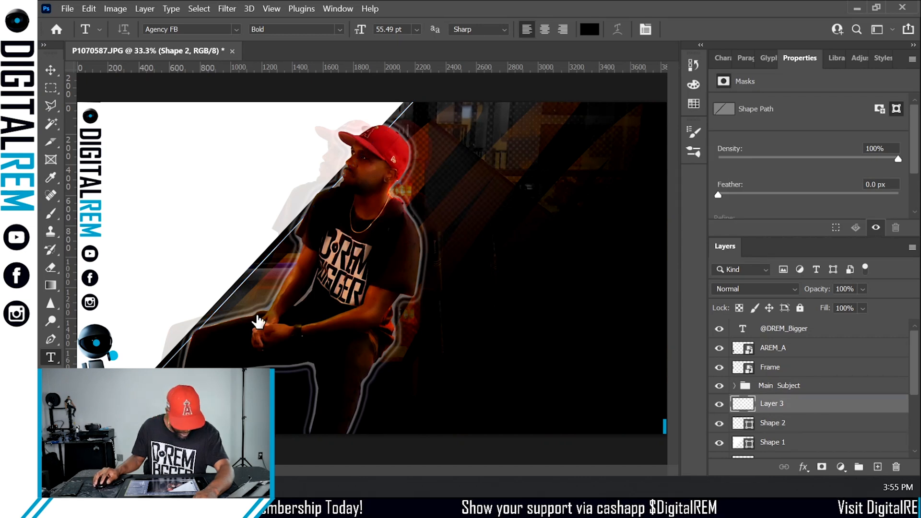
click(814, 425)
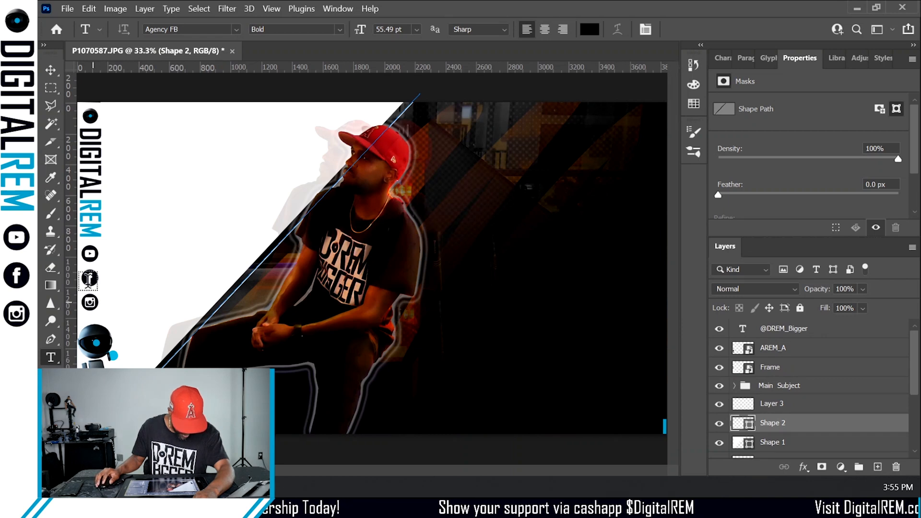
click(51, 178)
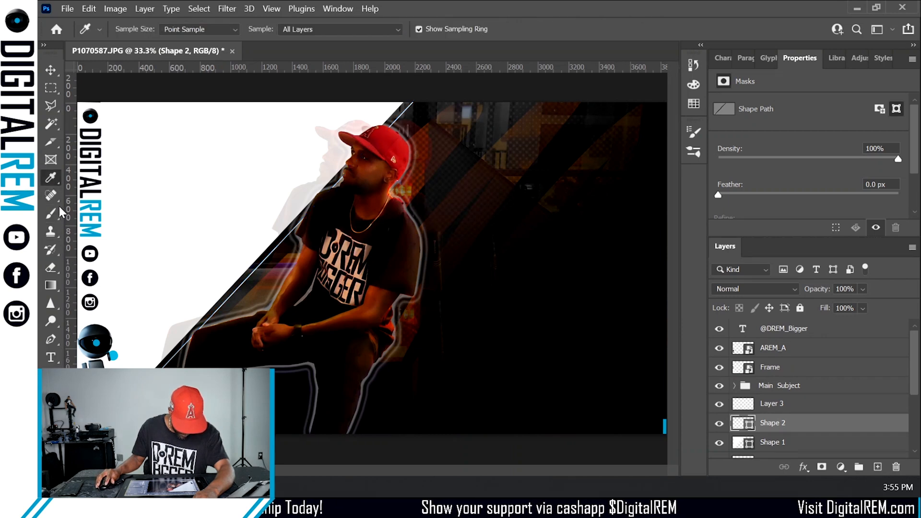
click(93, 200)
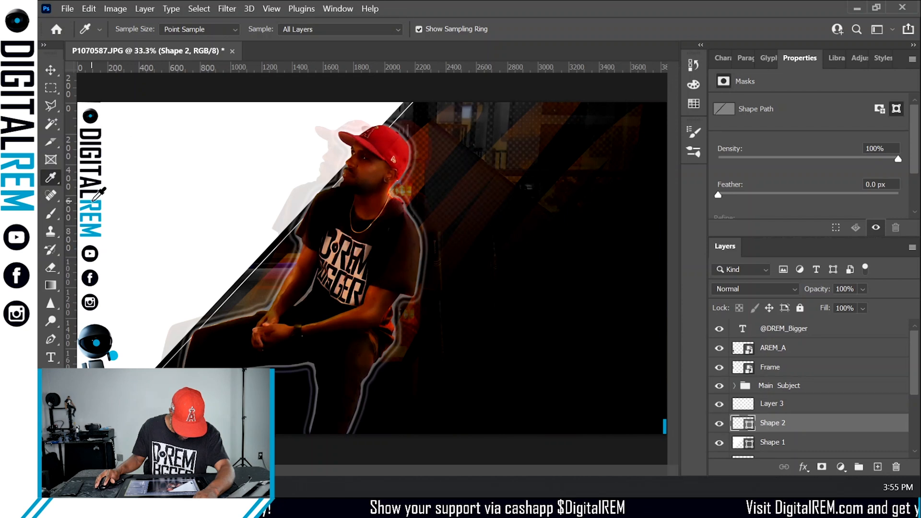
click(93, 200)
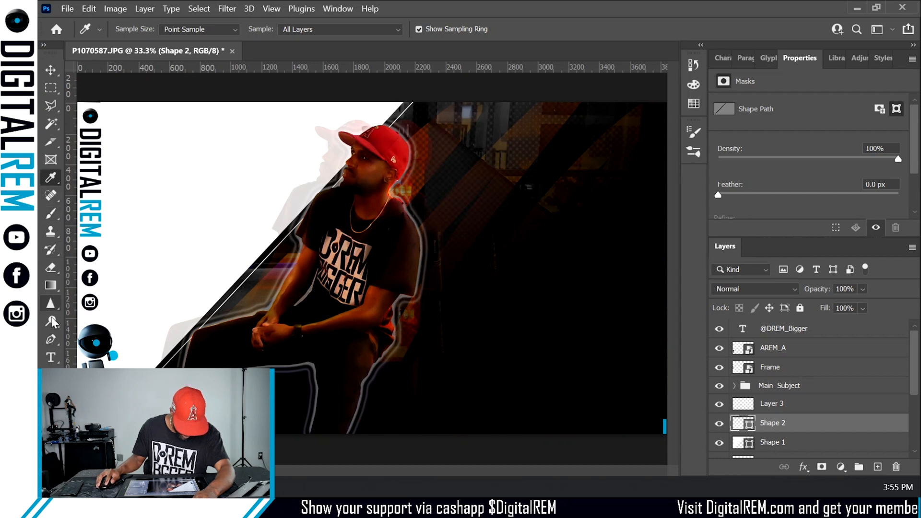
- Create another diagonal line shape beside the first with the Pen tool and open its stroke colour swatches
click(51, 340)
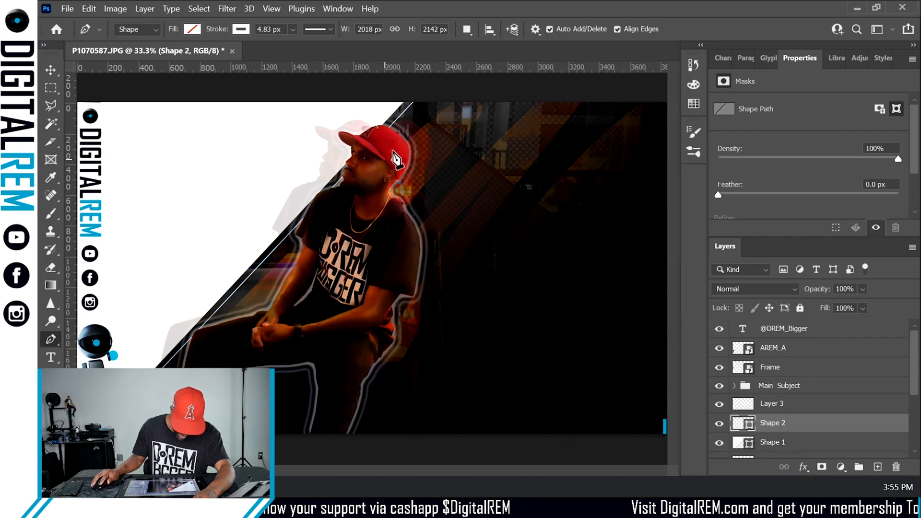
click(398, 98)
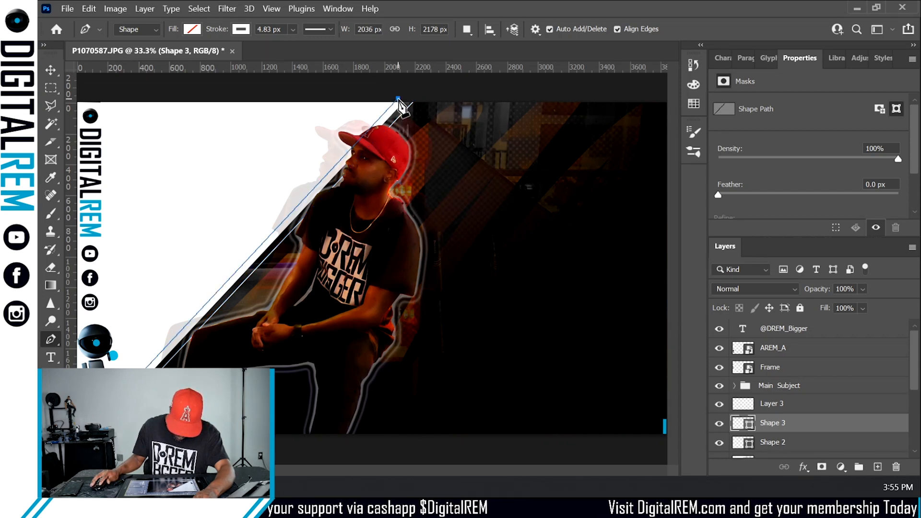
click(240, 30)
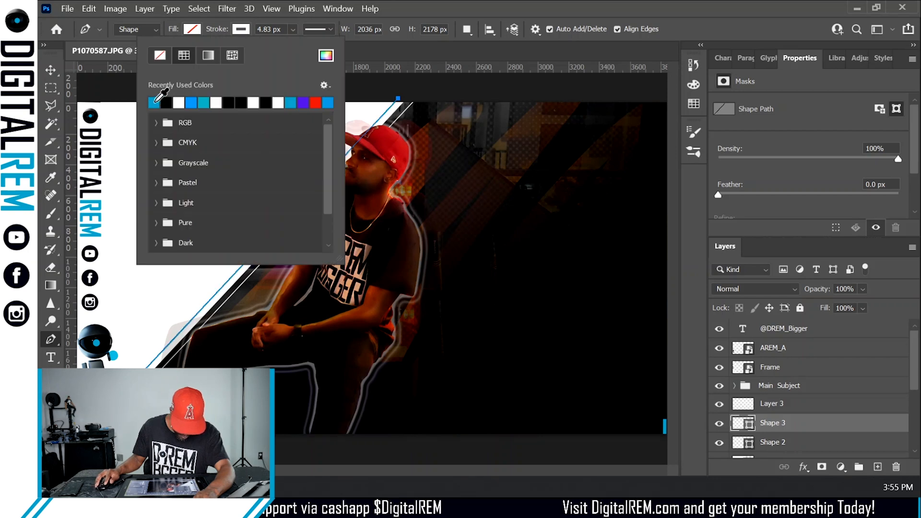